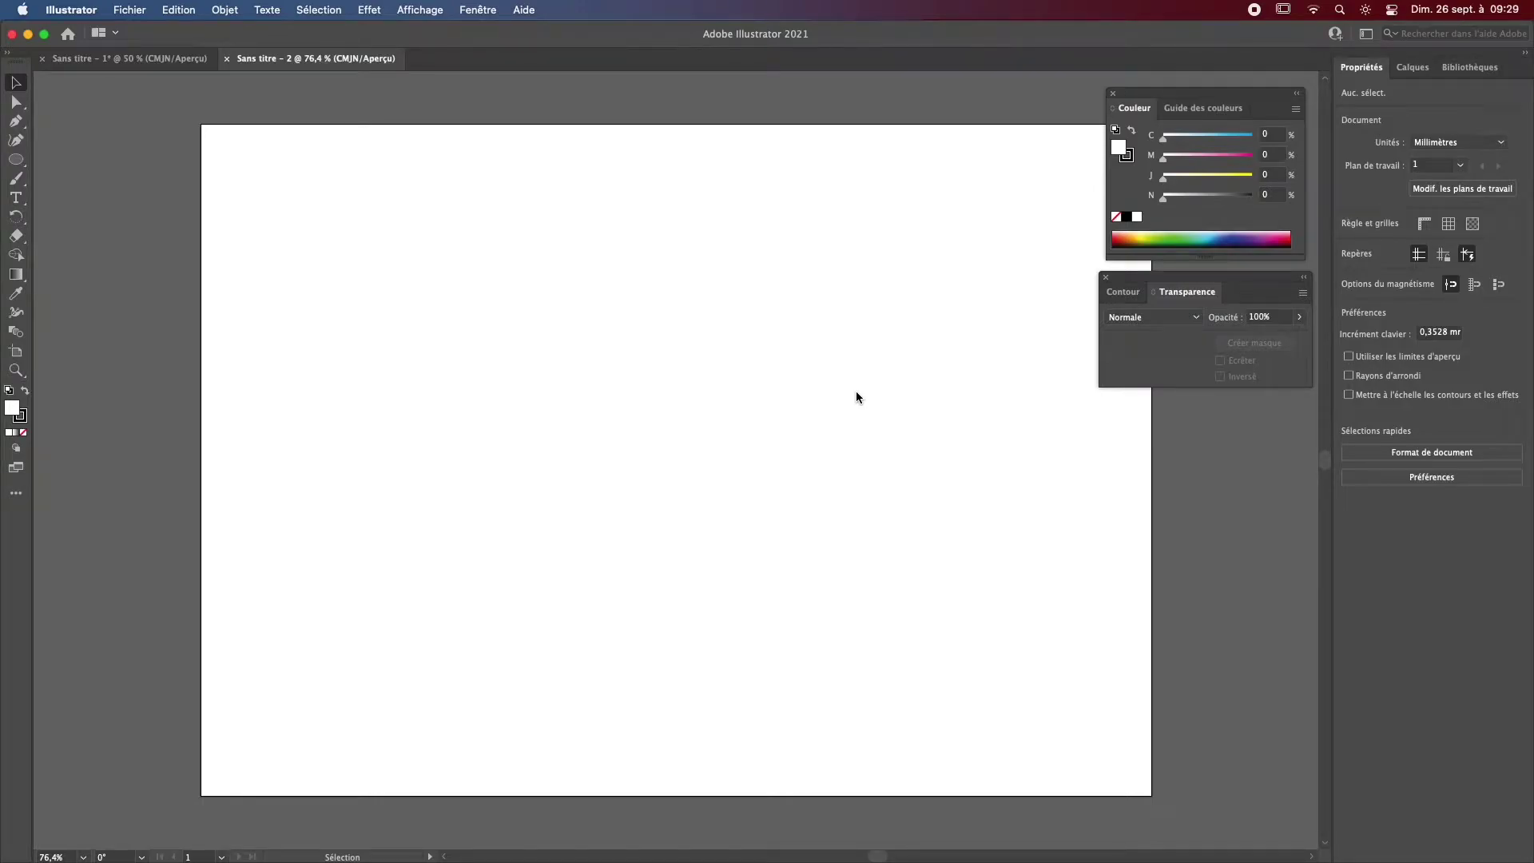
Step: Draw a rectangle about 71 × 107 mm near the artboard's upper-left corner and remove its stroke
click(27, 162)
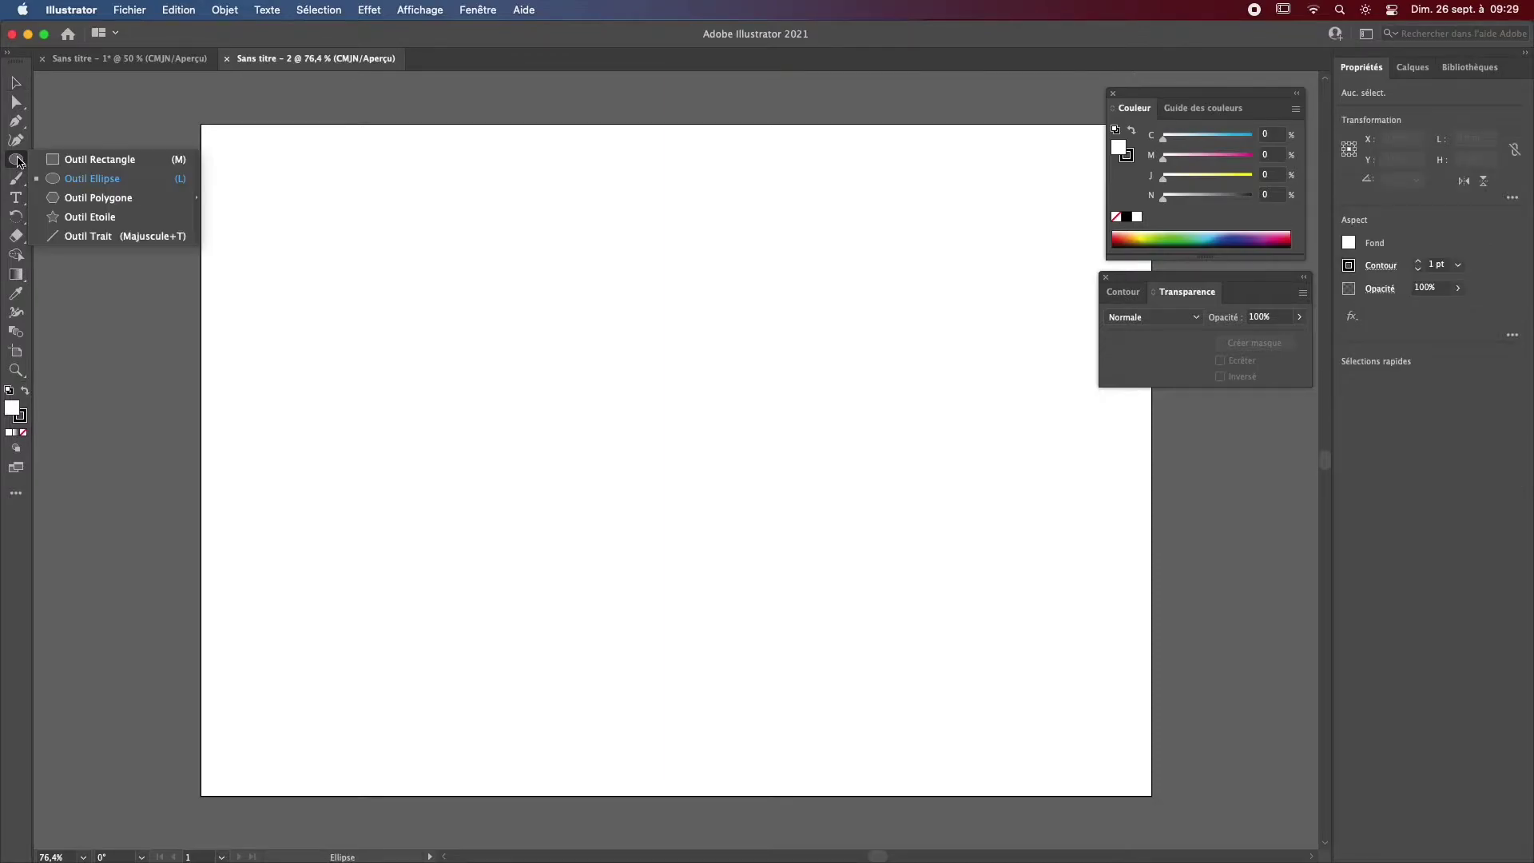
click(88, 160)
drag(244, 172, 406, 415)
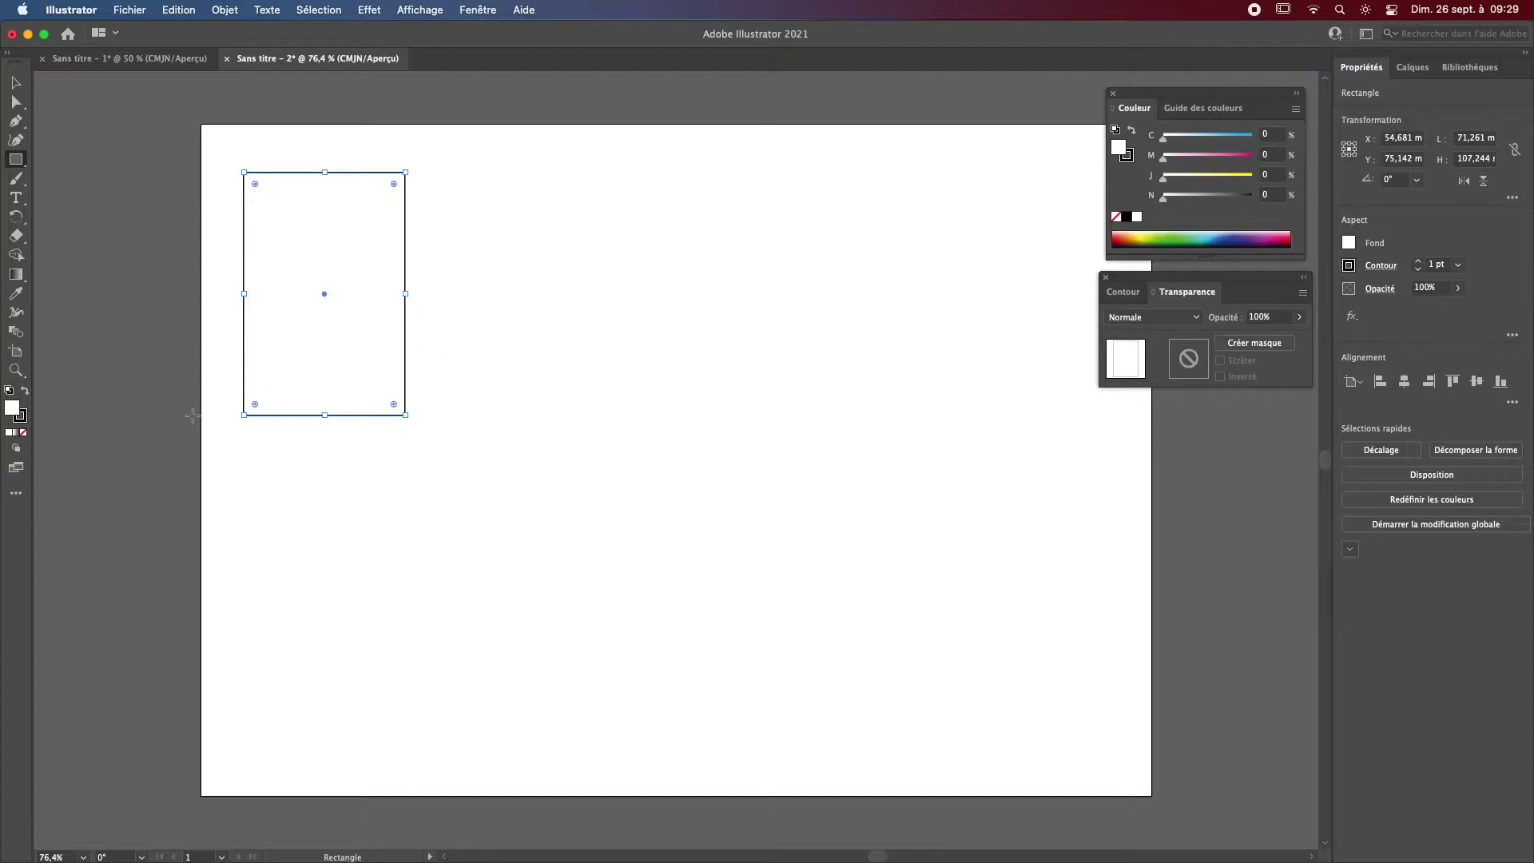
click(21, 418)
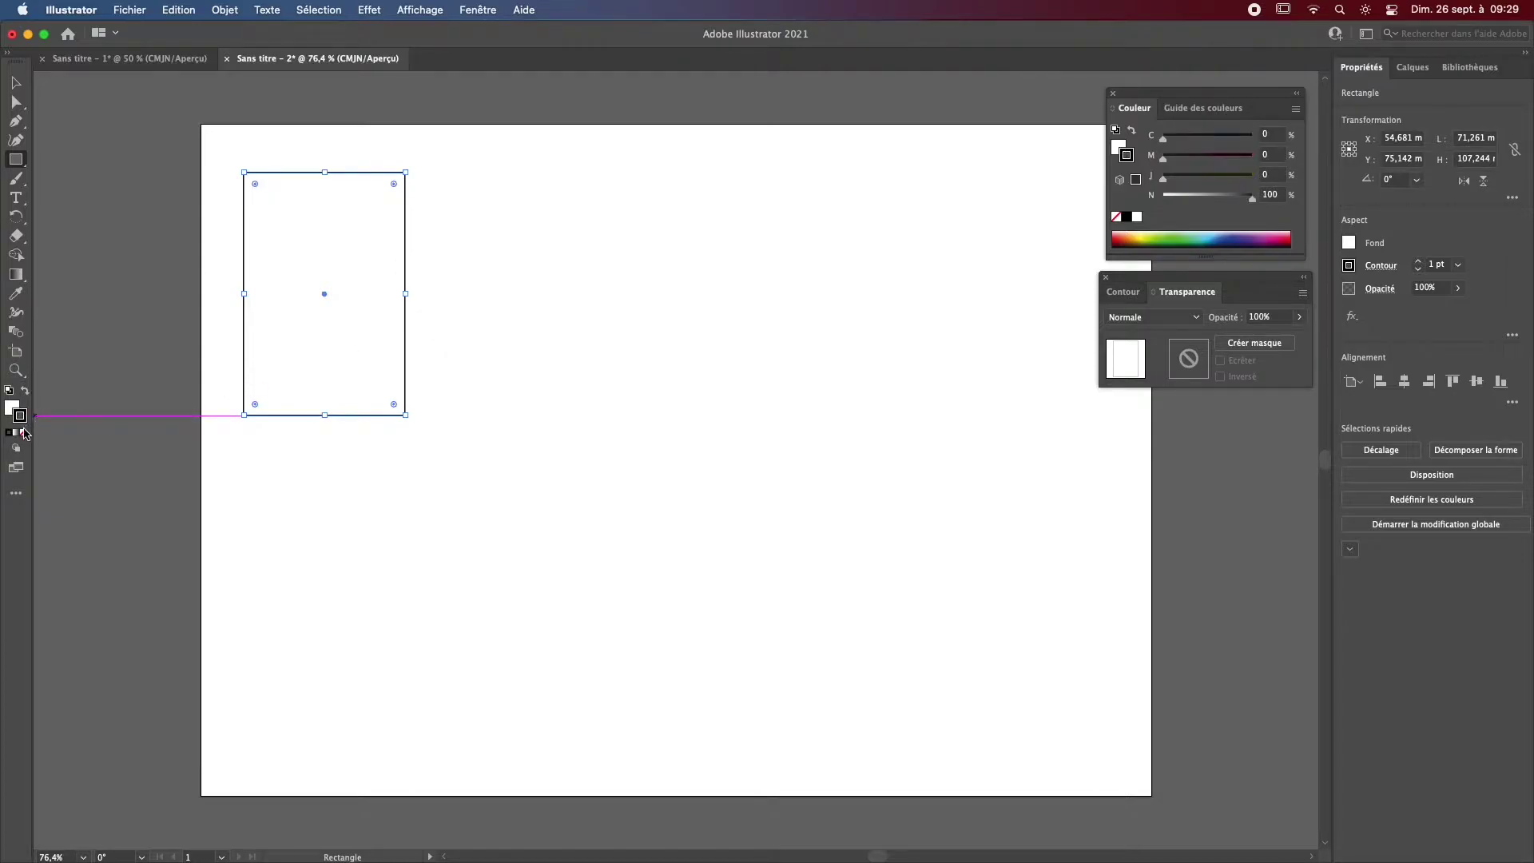
click(24, 433)
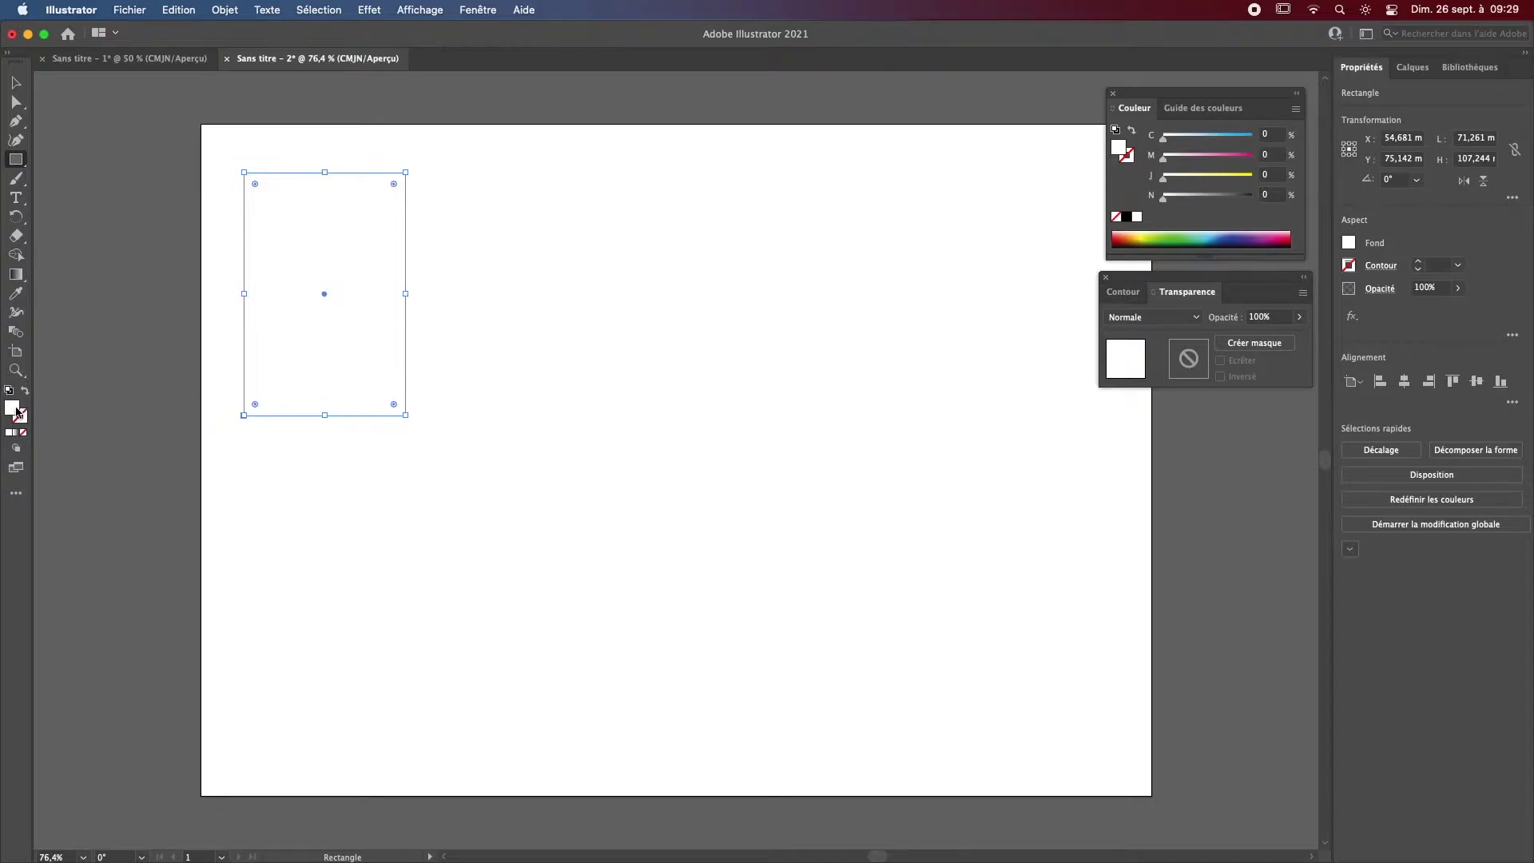
Step: Fill the rectangle with a bright green, about hex 5FFF0B
double_click(13, 408)
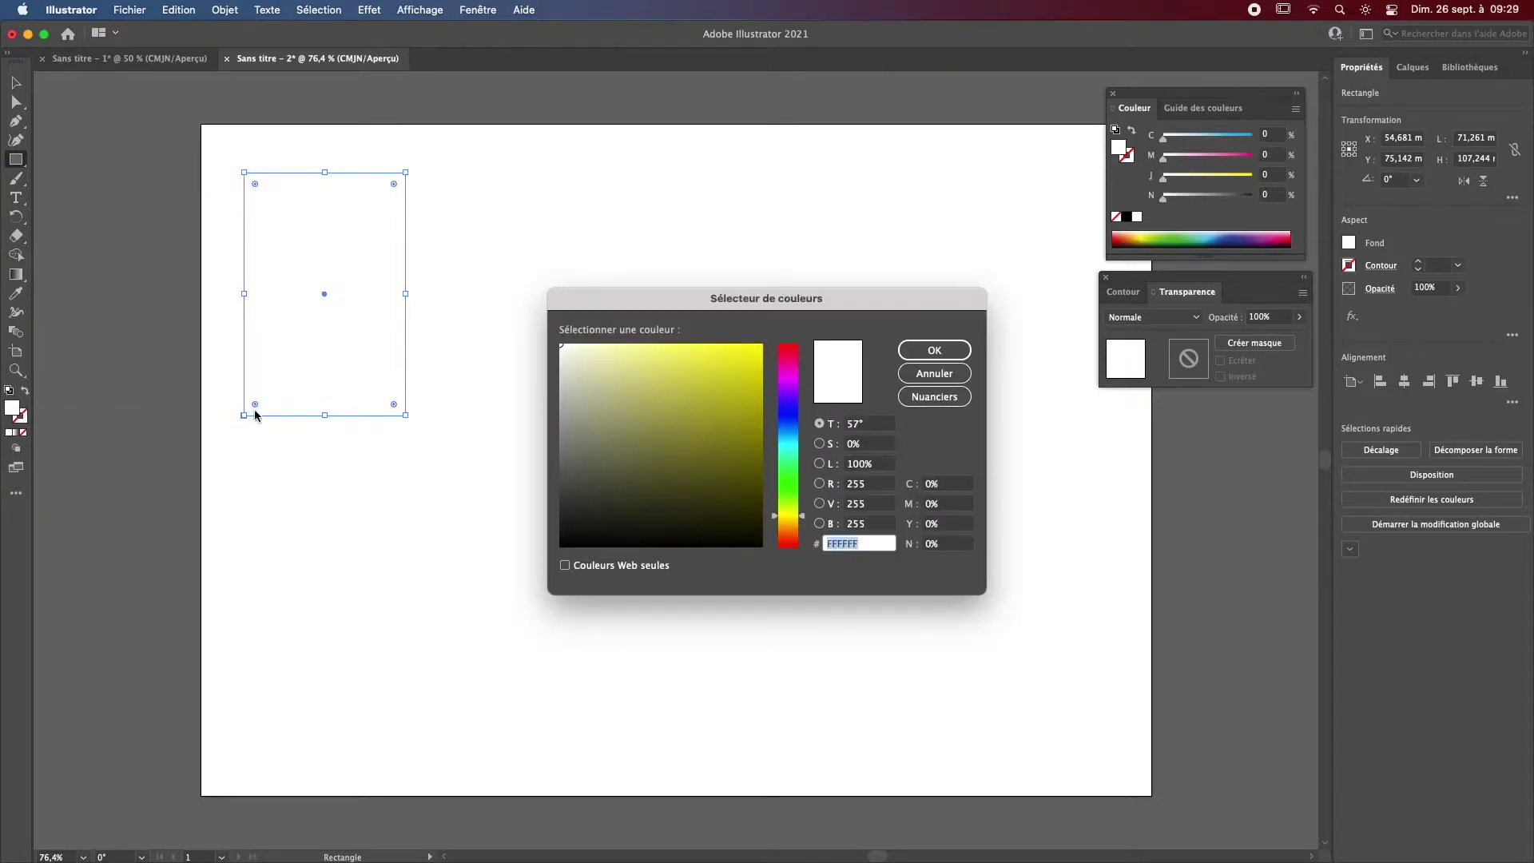
click(791, 486)
drag(739, 356, 755, 345)
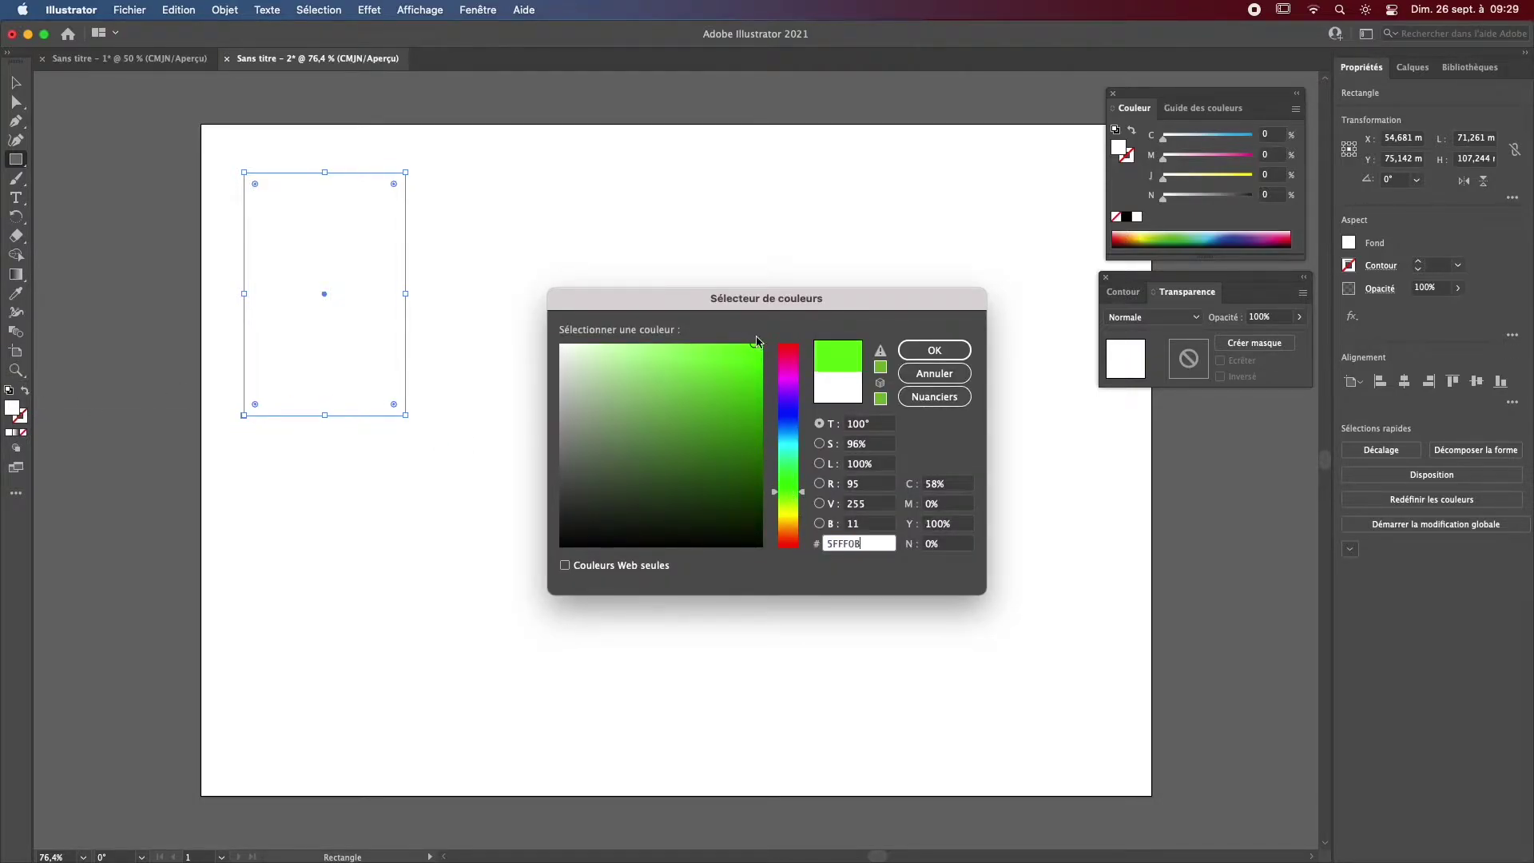
click(935, 350)
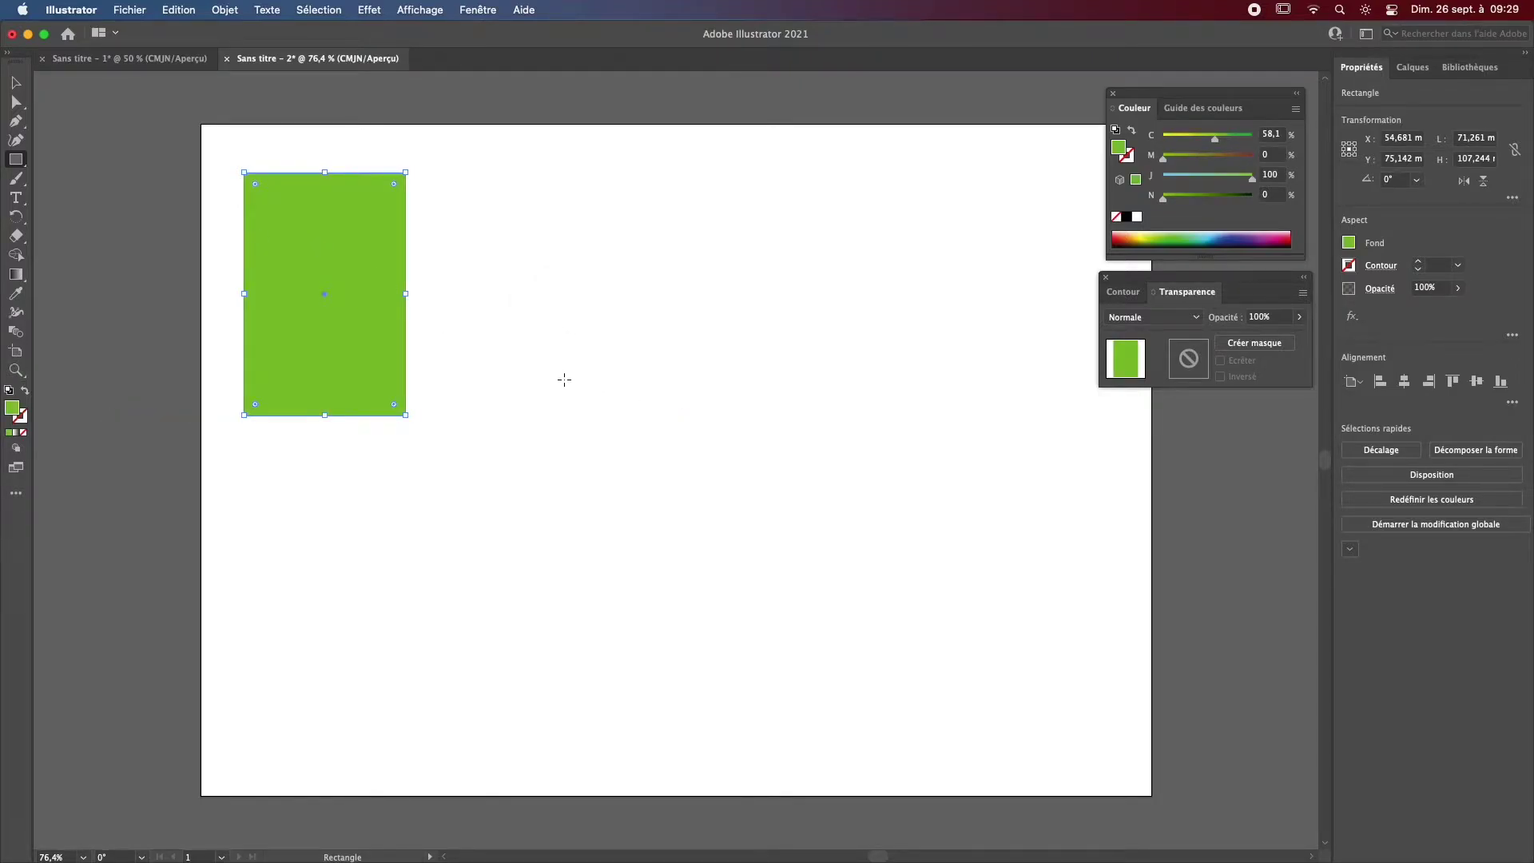
Step: Duplicate the green rectangle in place, shift the copy aside to check it, and undo that shift
key(v)
drag(340, 339, 389, 360)
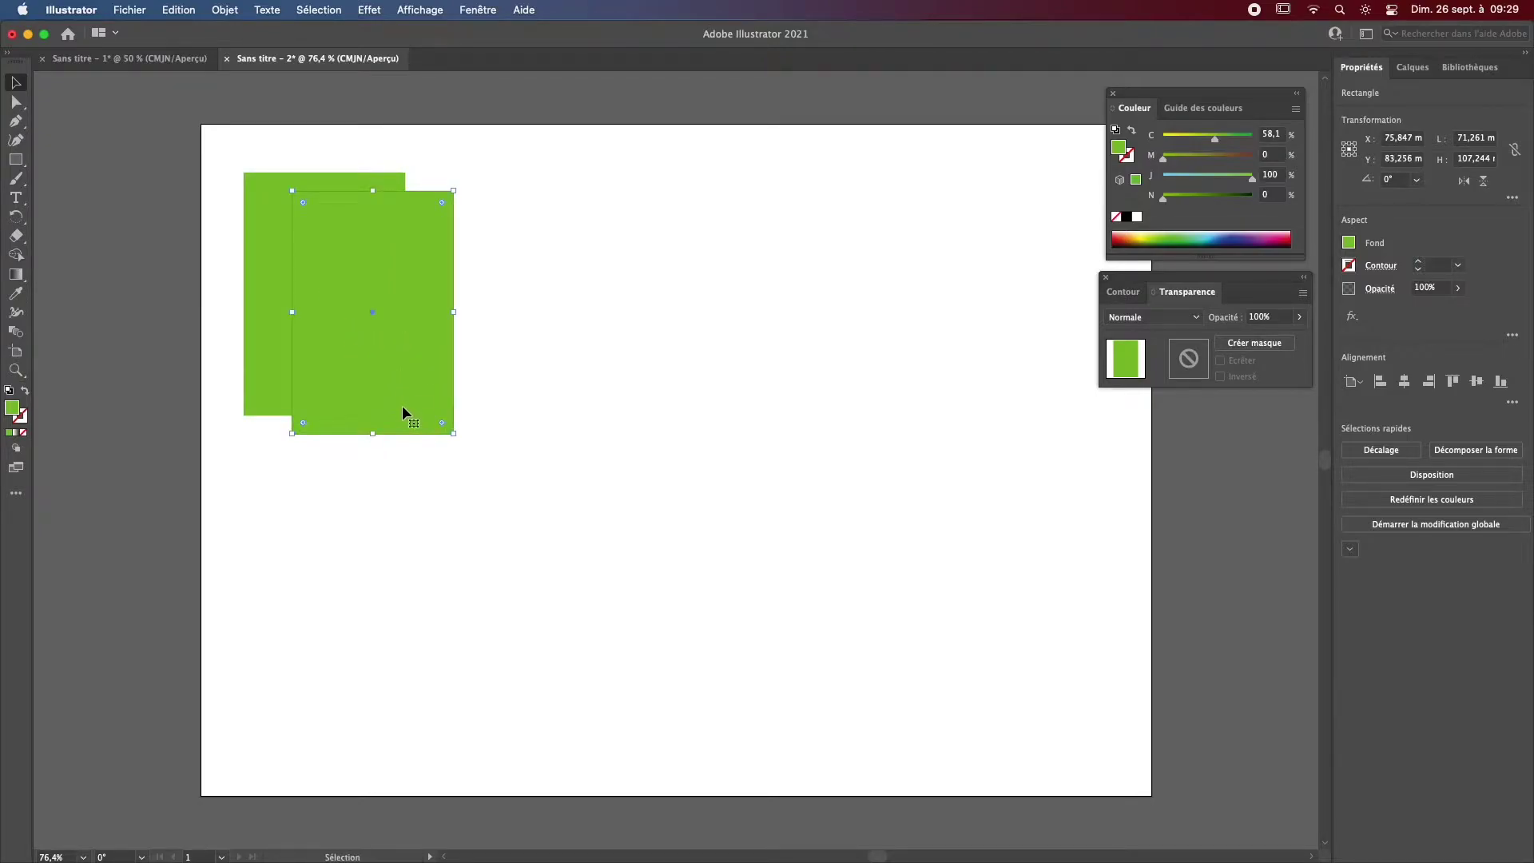
key(super+z)
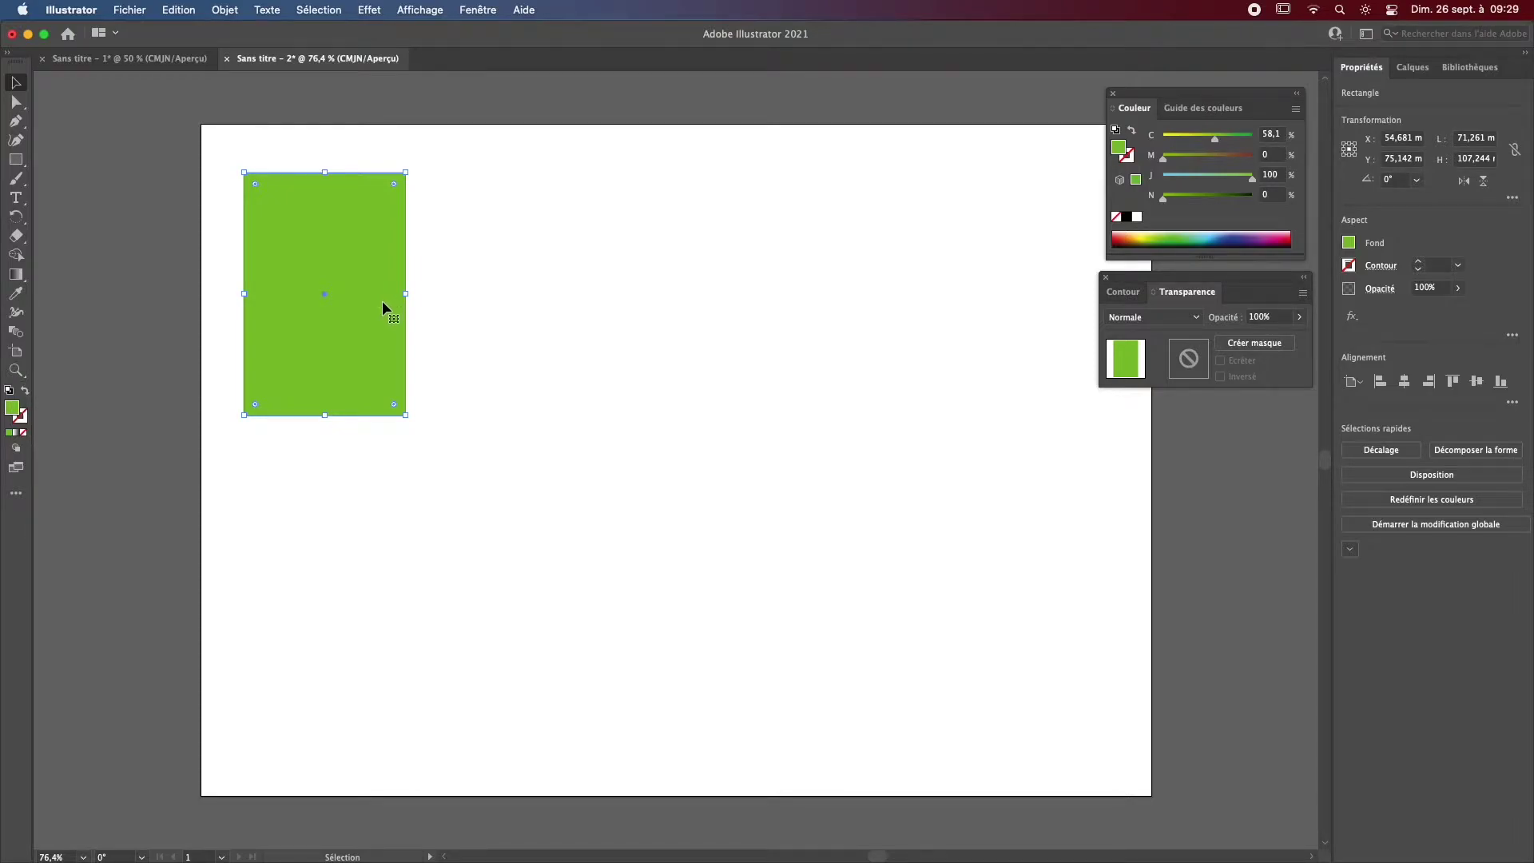
Step: Give the upper rectangle copy a linear white-to-black gradient running vertically, with white at the top and black just below the lower edge
click(16, 274)
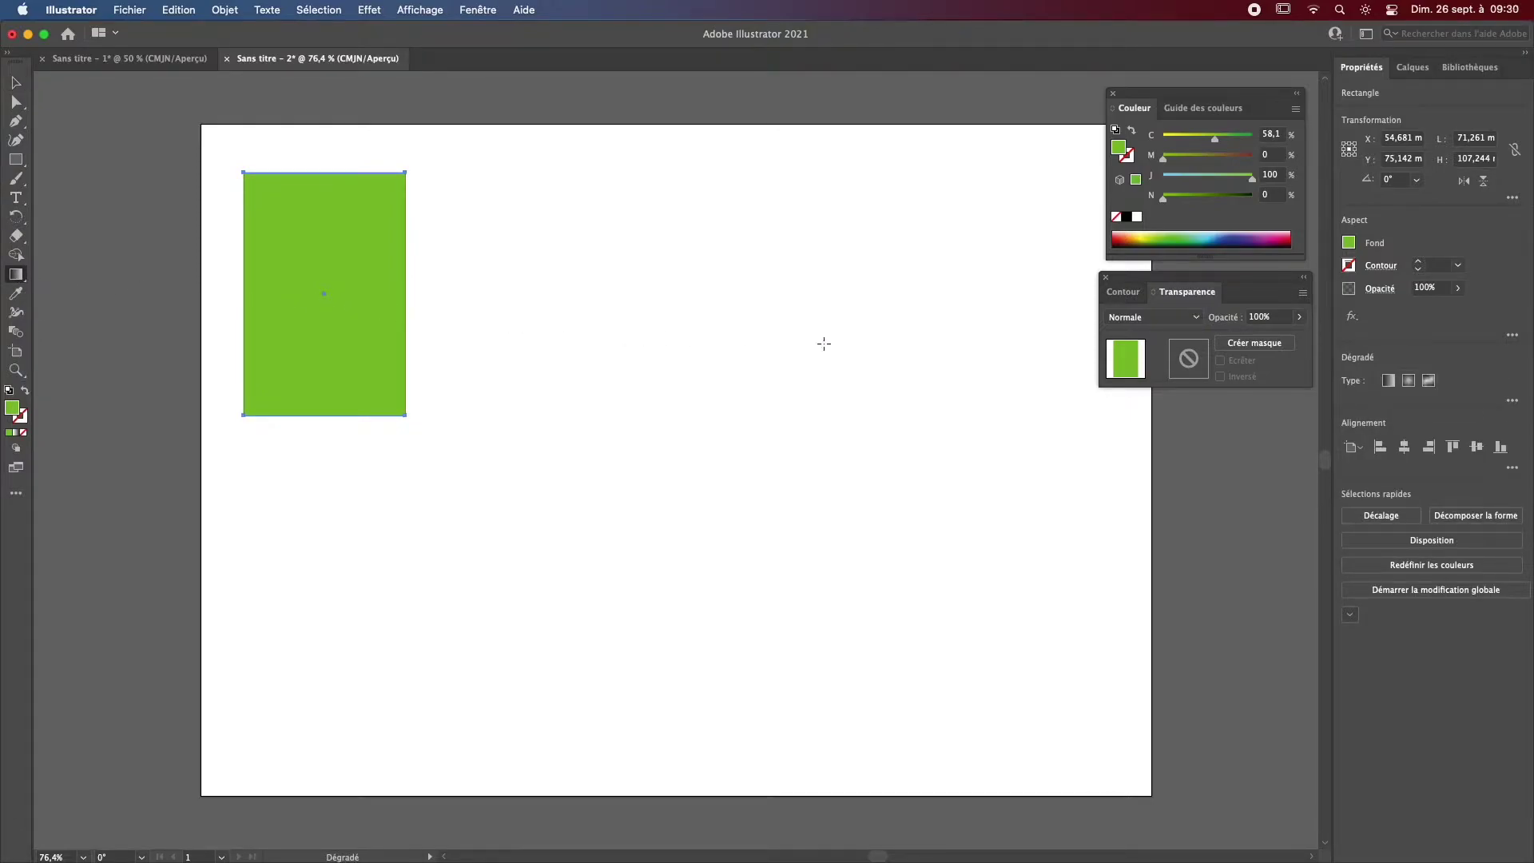
click(1389, 382)
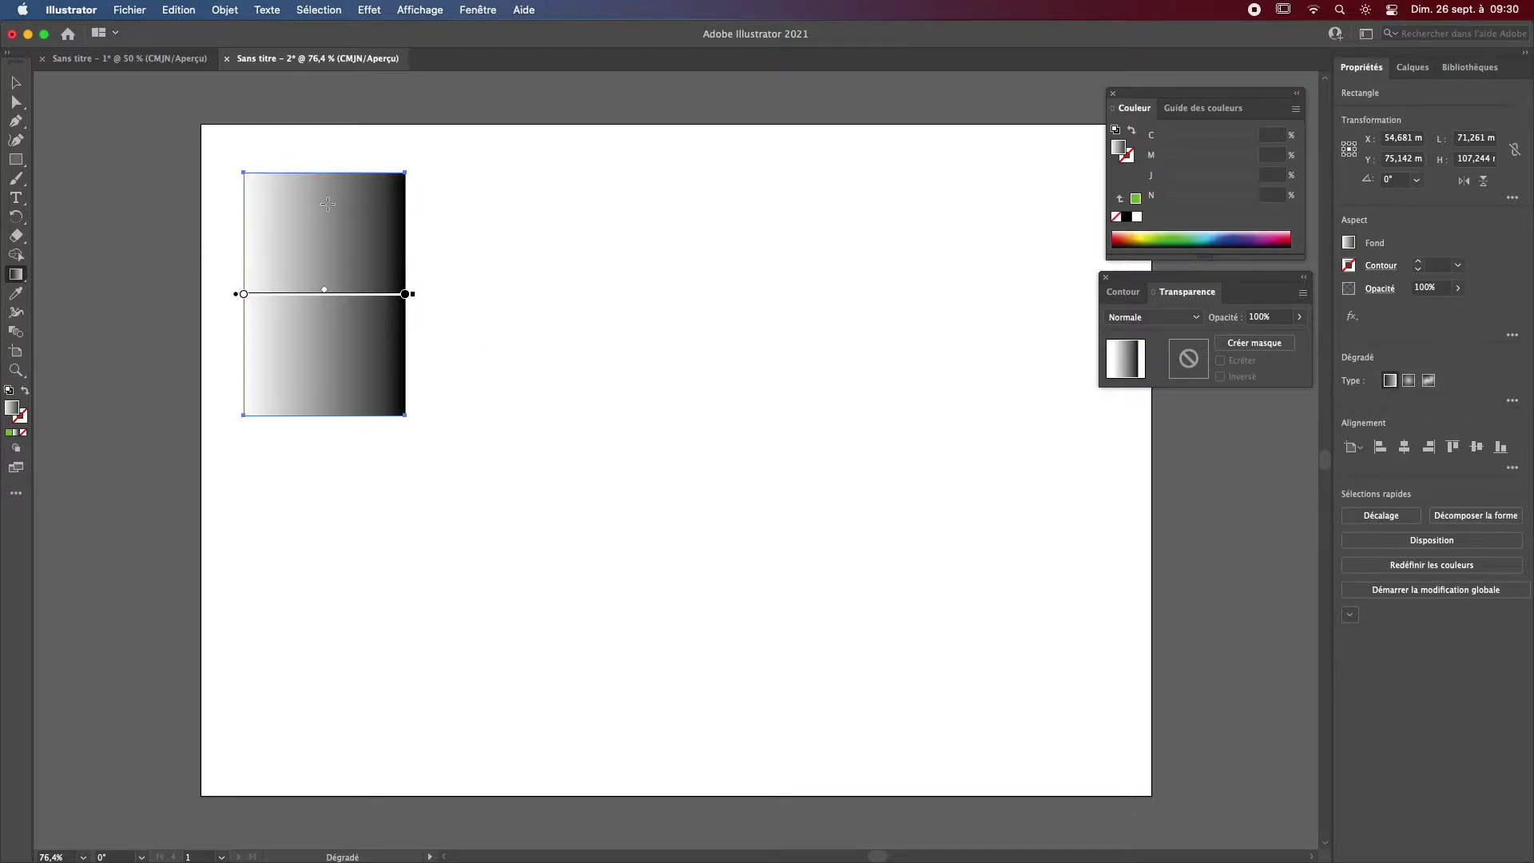
drag(329, 189, 328, 402)
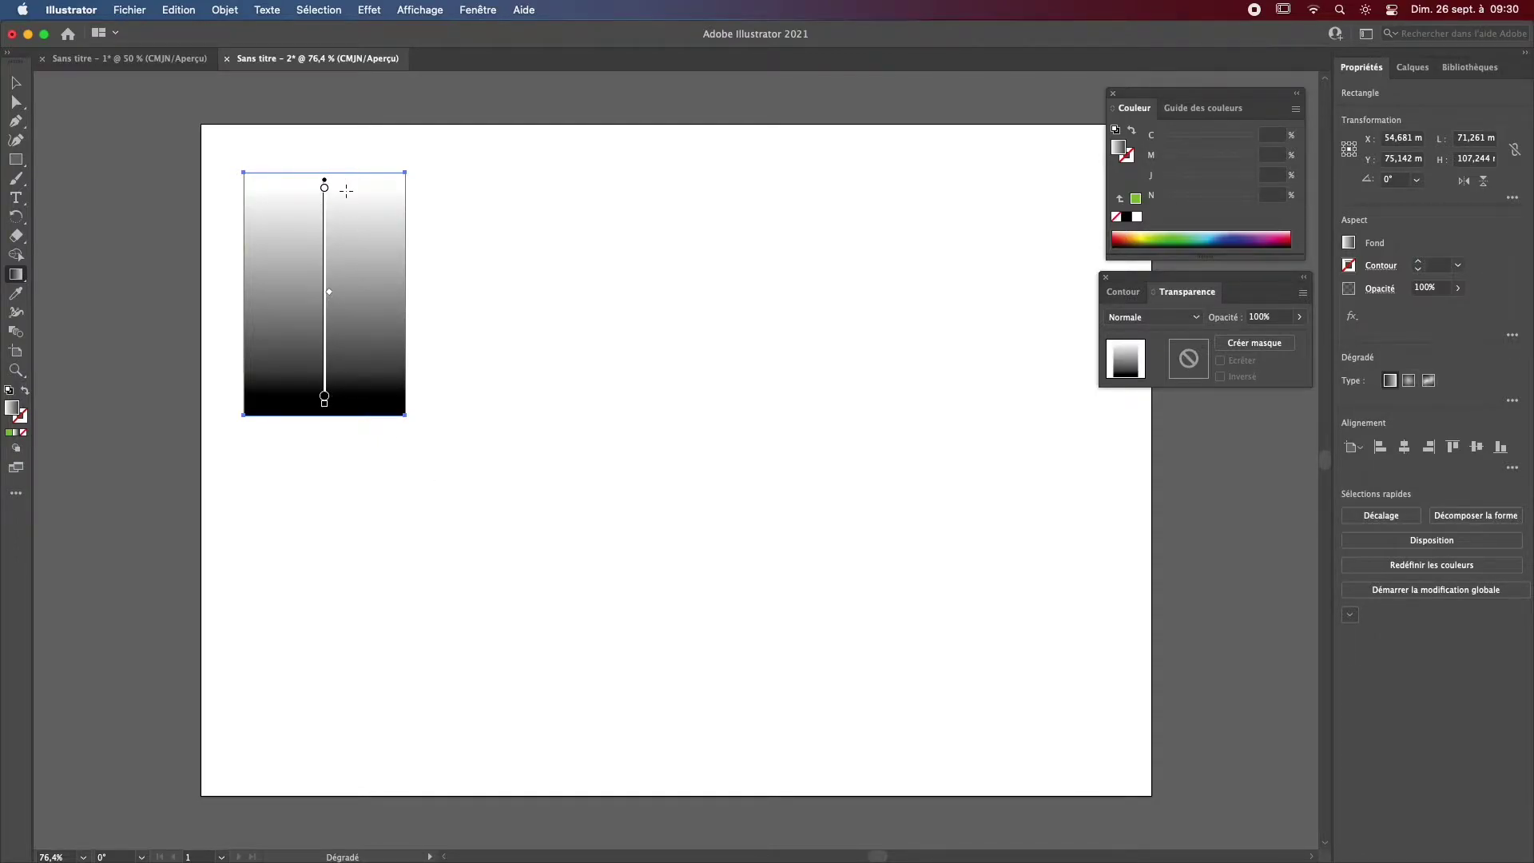
mouse_move(345, 199)
mouse_down()
mouse_move(346, 418)
mouse_move(360, 430)
mouse_up()
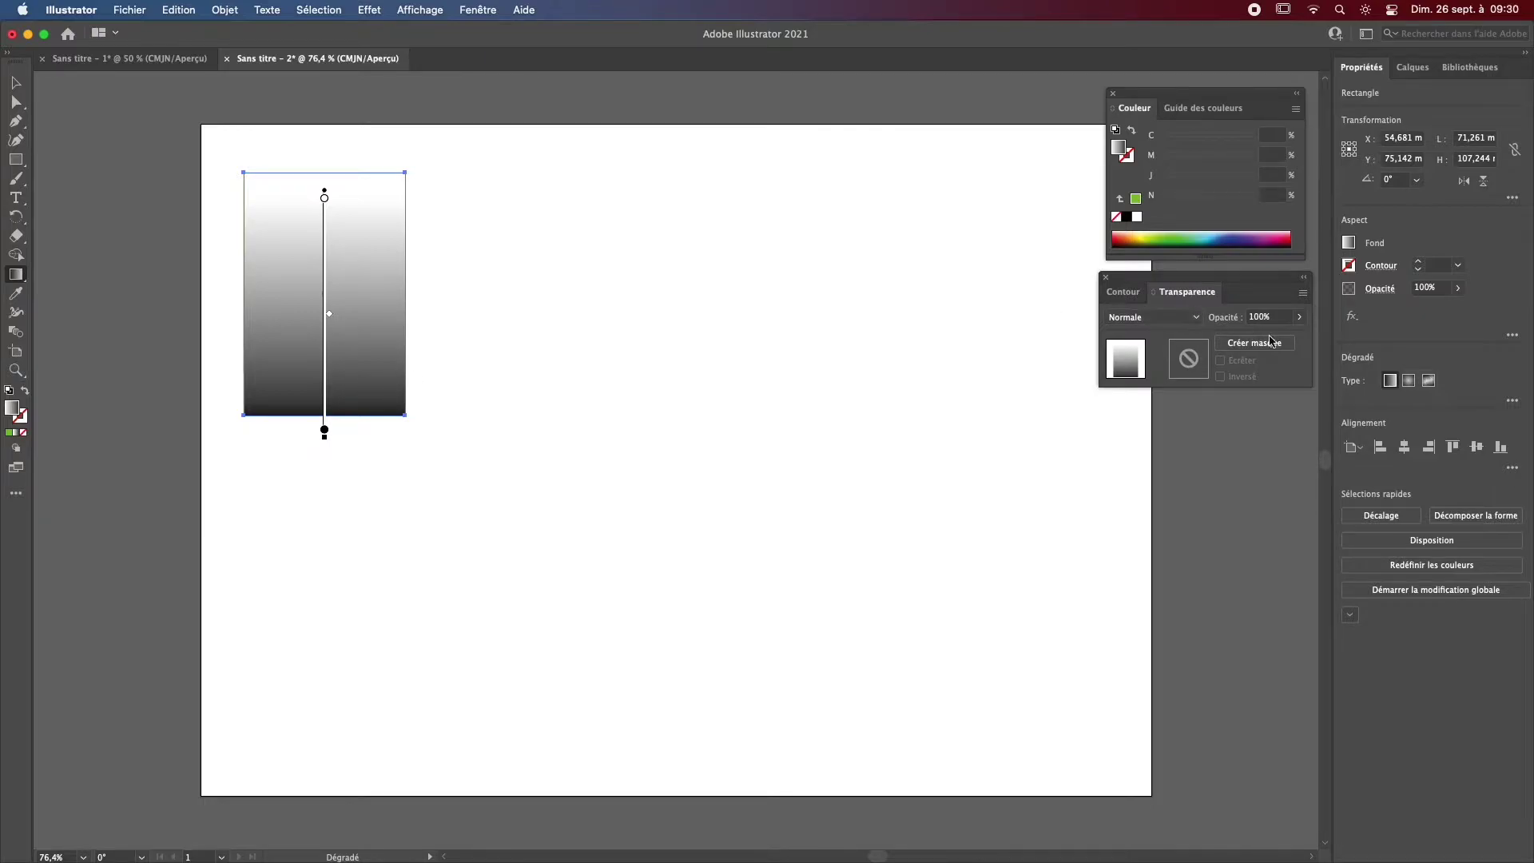
Step: Set the gradient's white stop to 0% opacity so it fades into the green rectangle underneath
click(1513, 401)
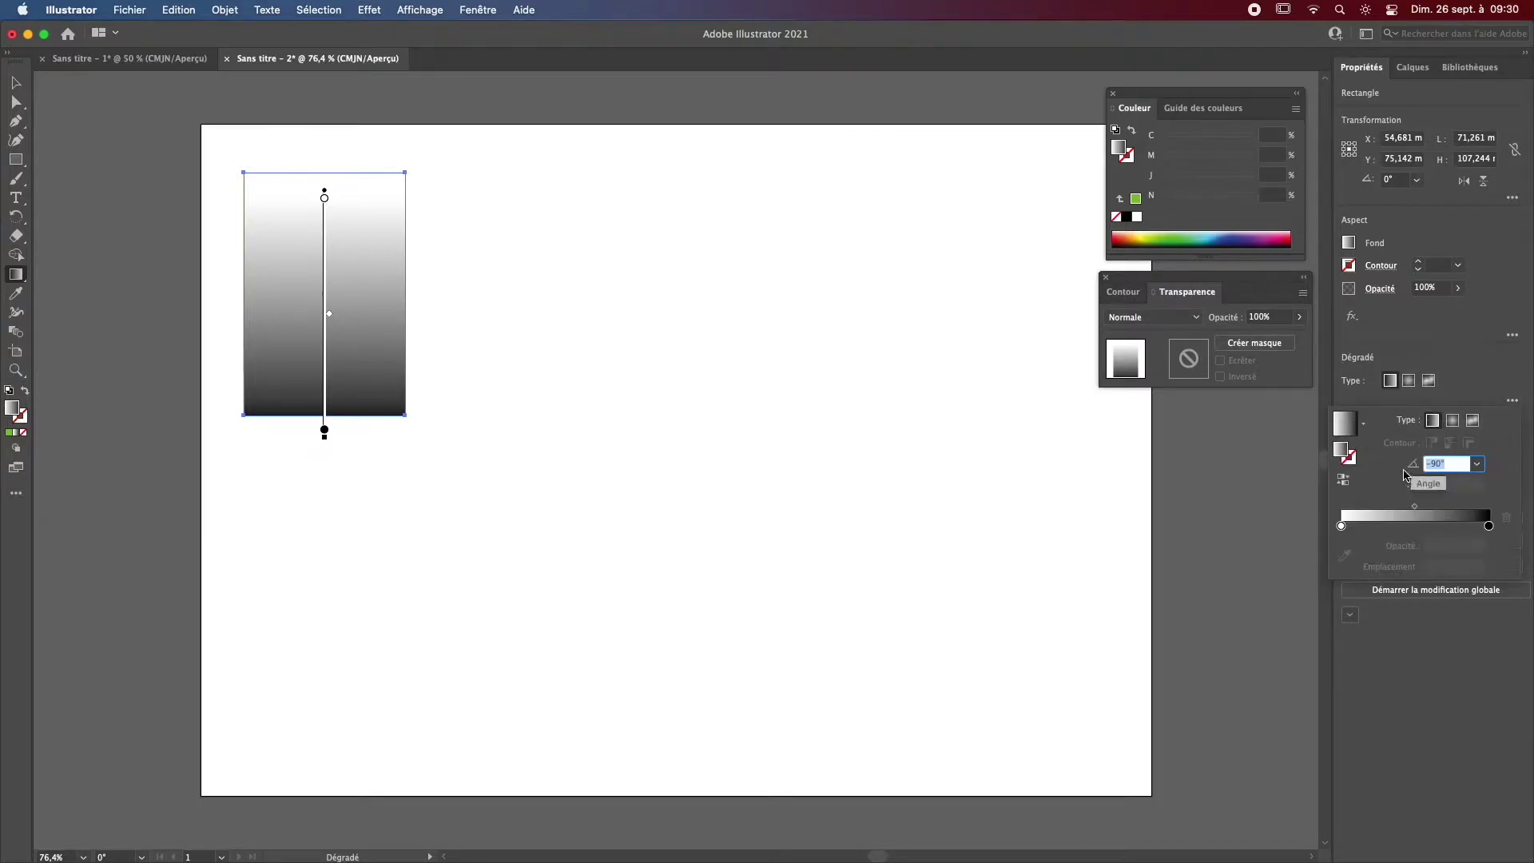
click(1342, 526)
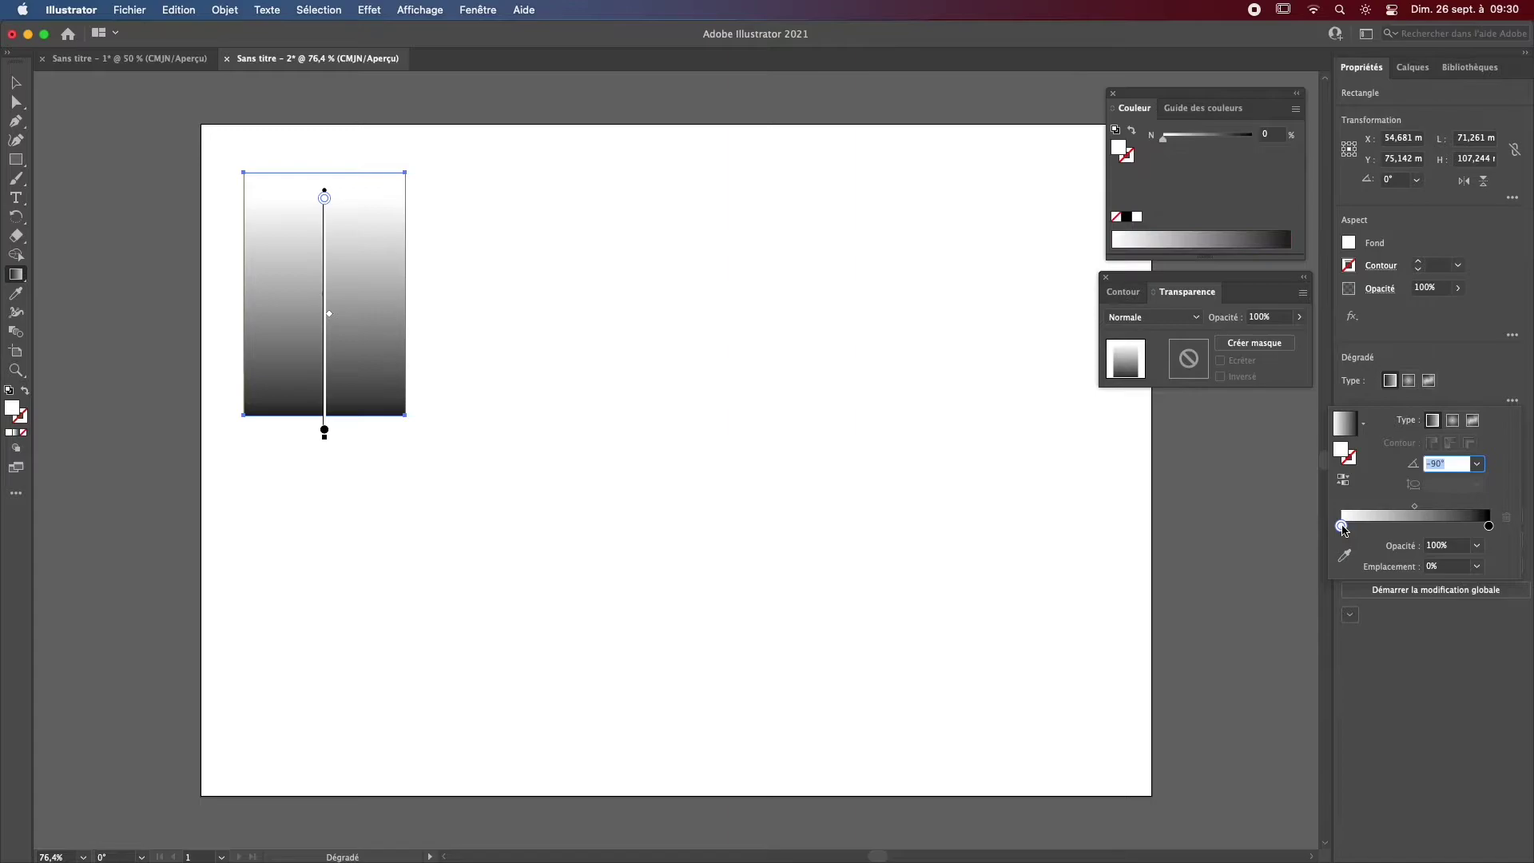
click(1478, 547)
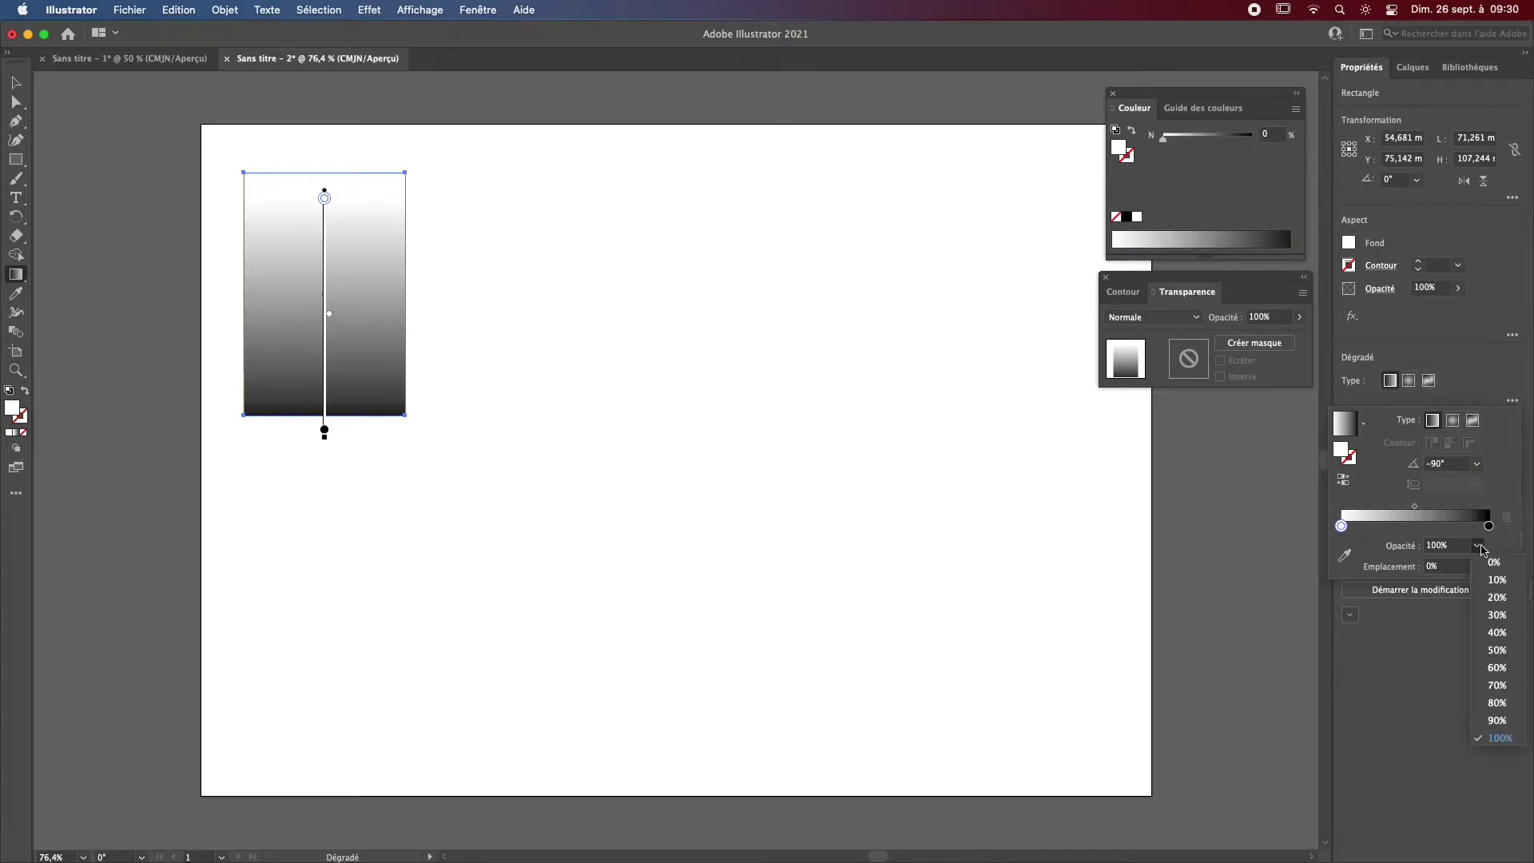
click(1492, 562)
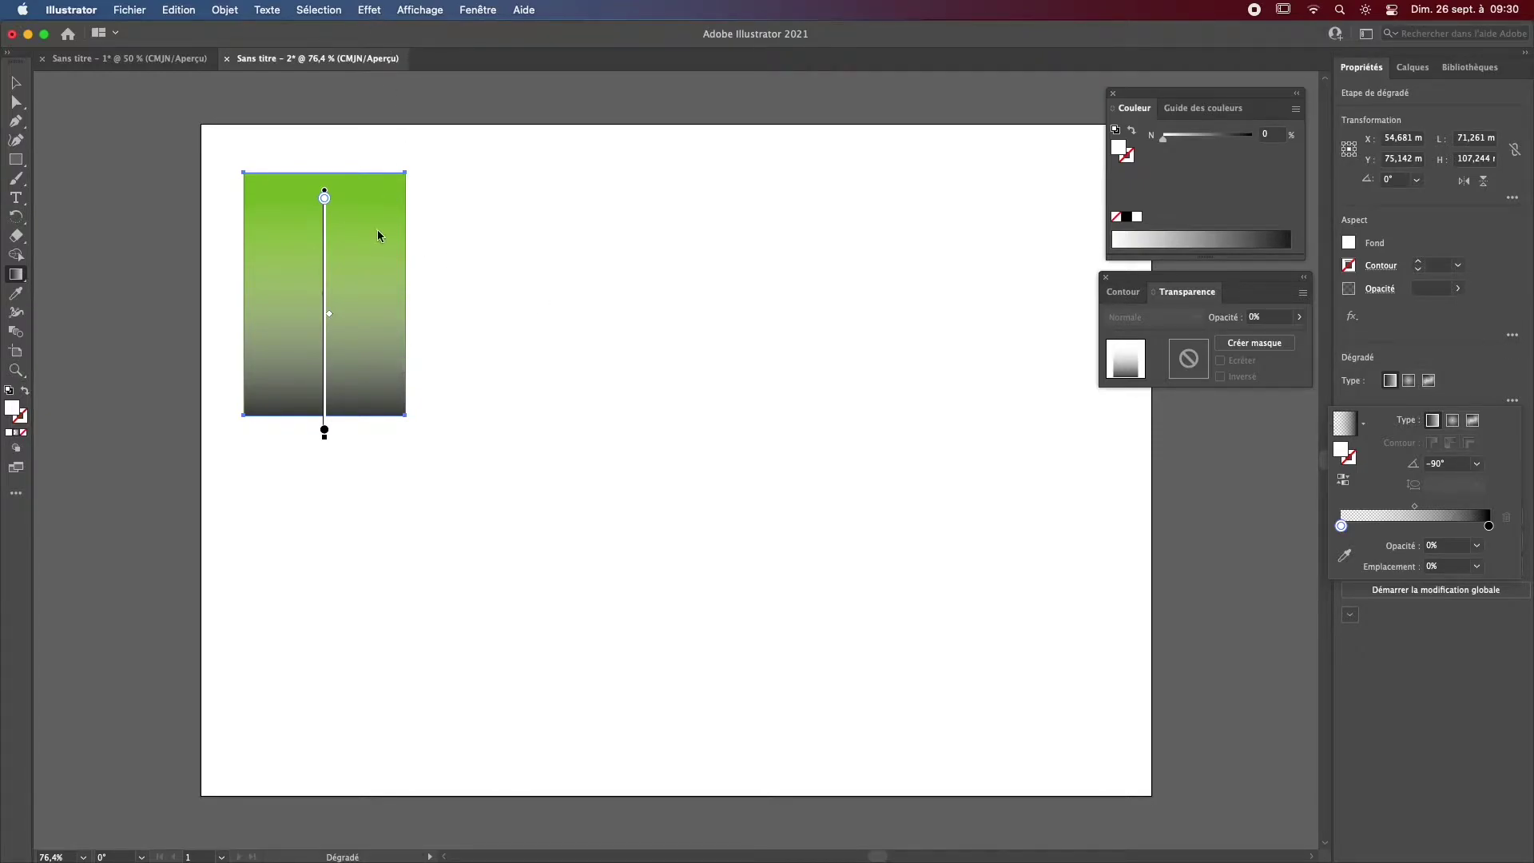
click(517, 308)
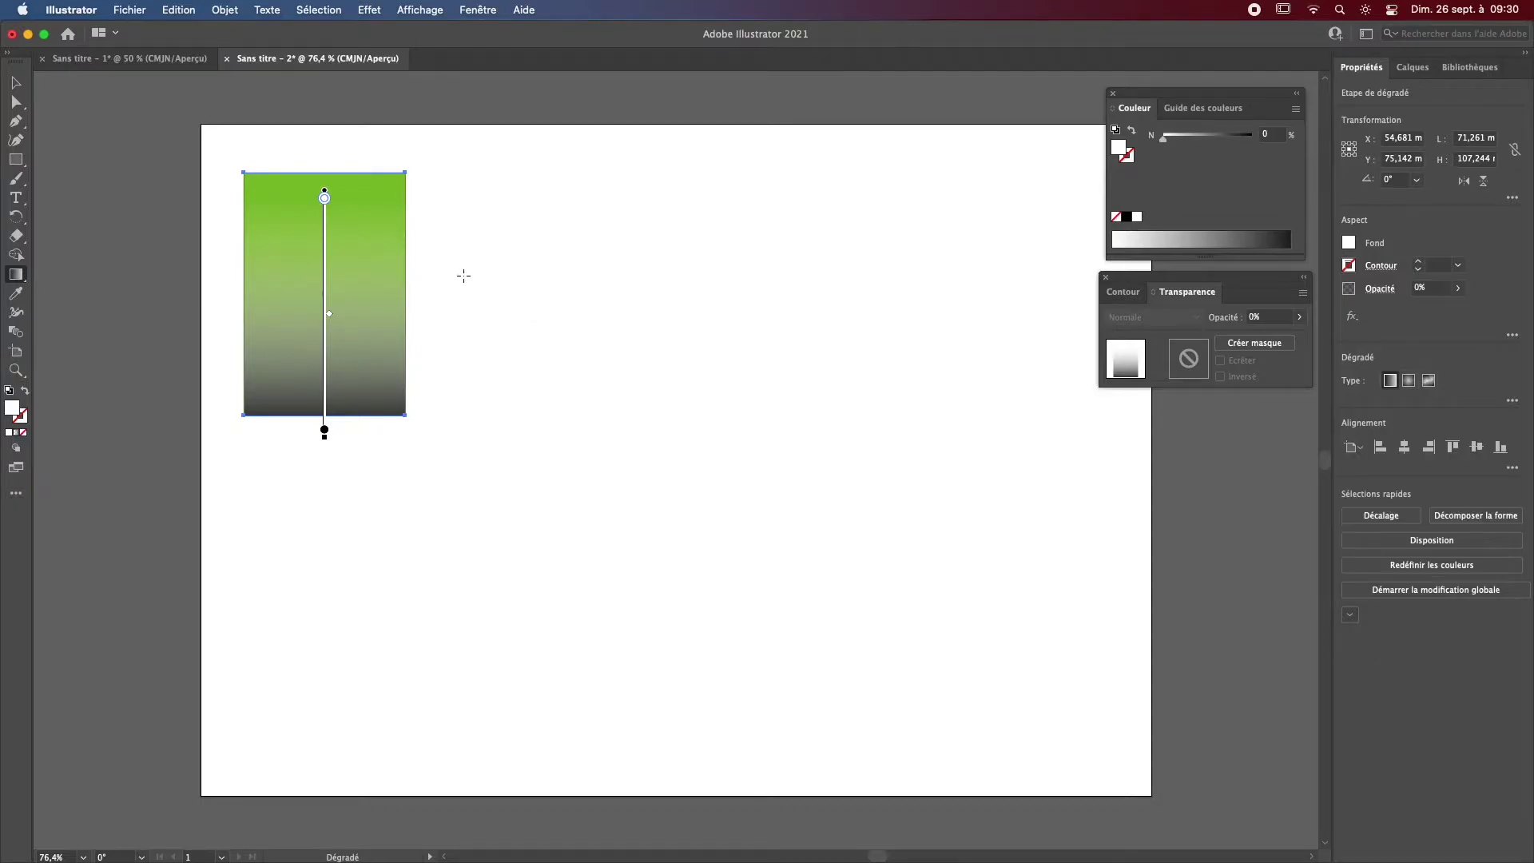
click(534, 328)
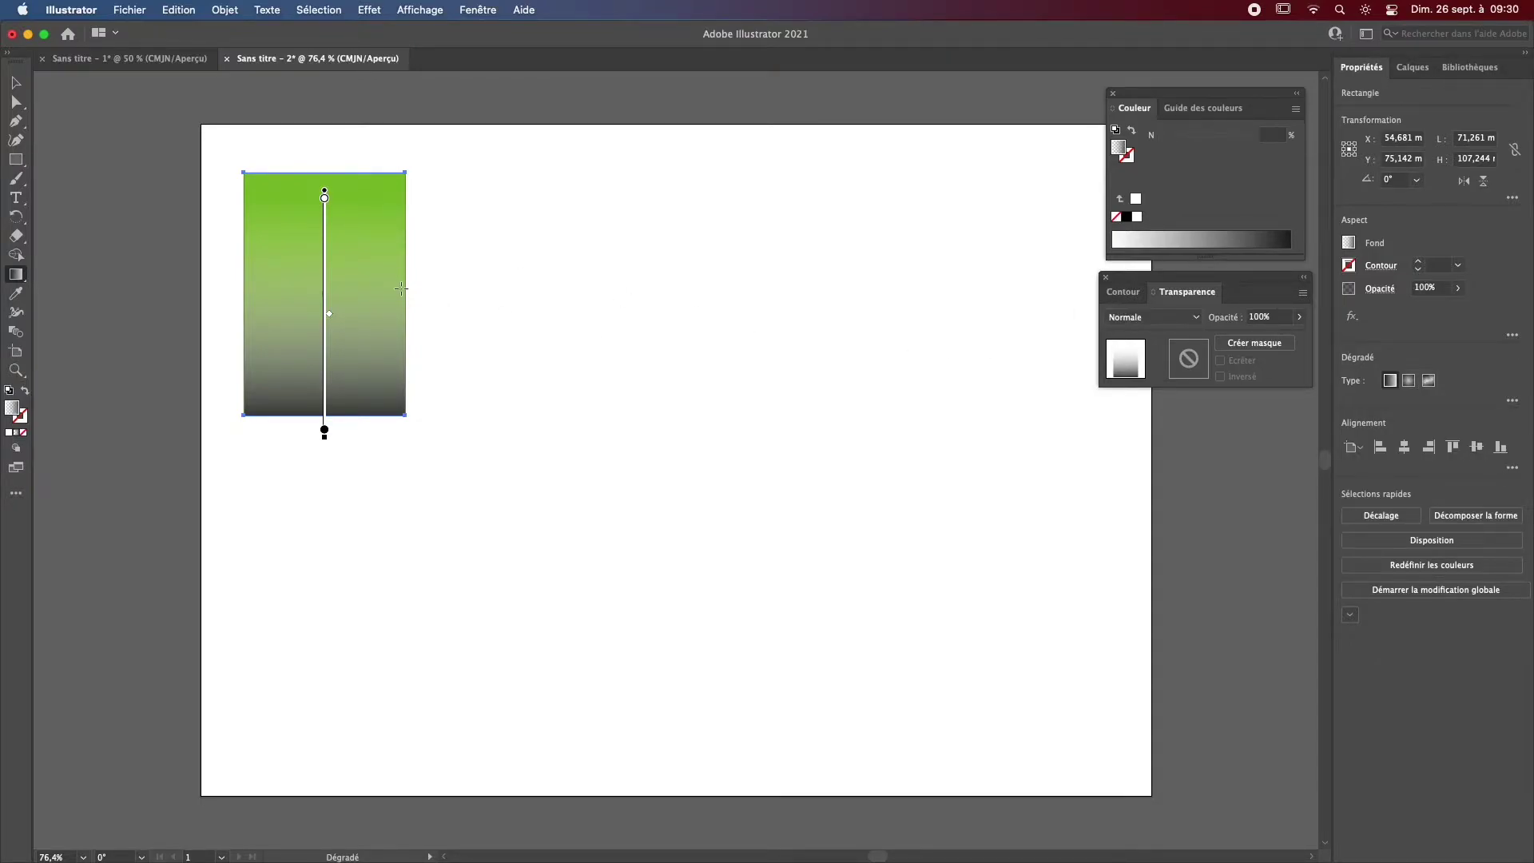
Step: Apply the Grain texture effect to the gradient rectangle with type Pointillé, intensity 21 and contrast lowered below 39
key(v)
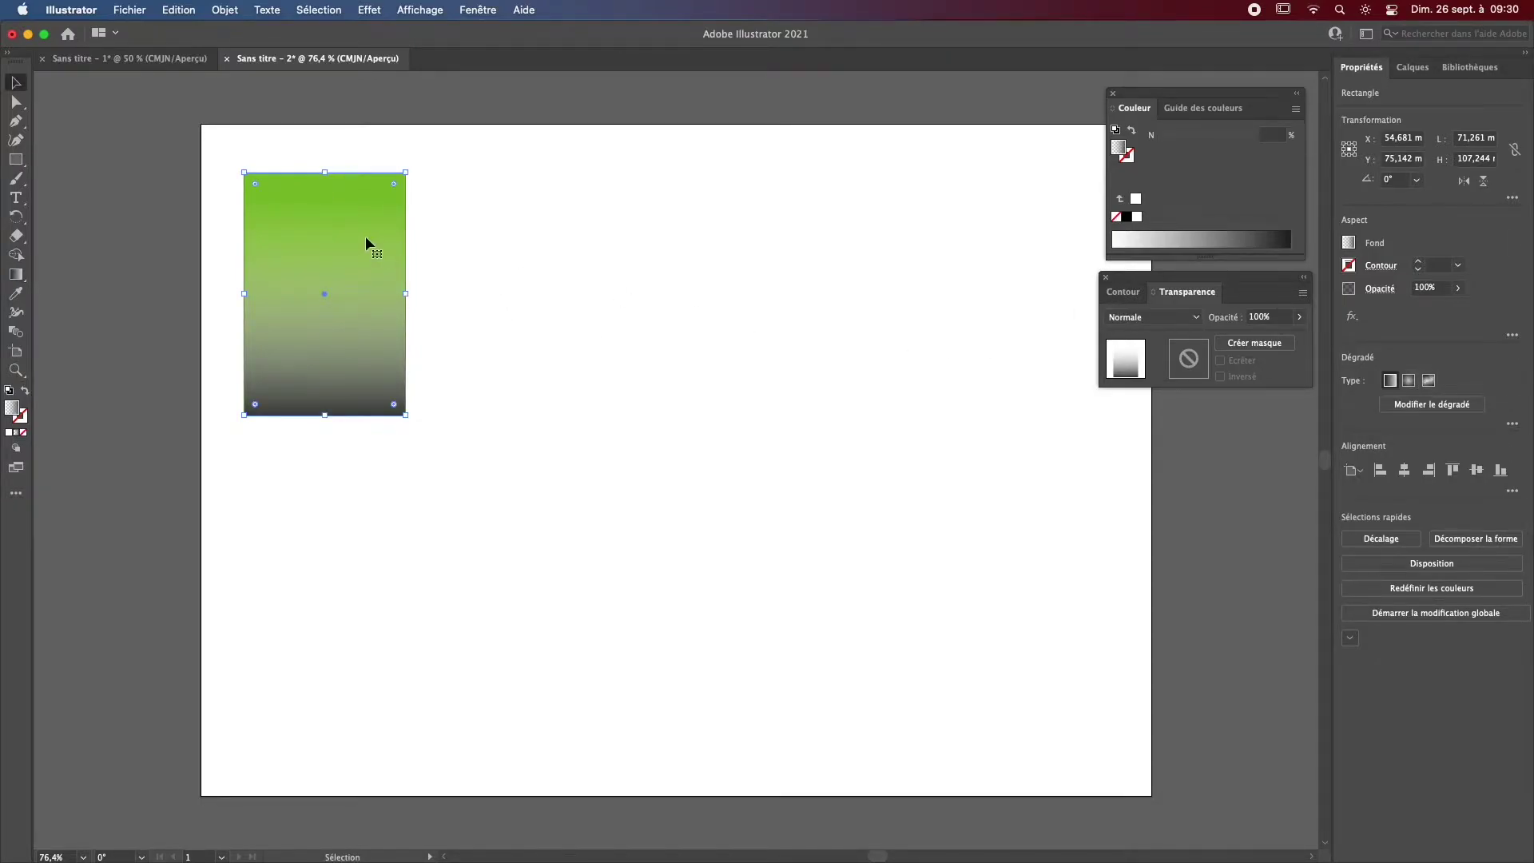
click(373, 9)
mouse_move(483, 463)
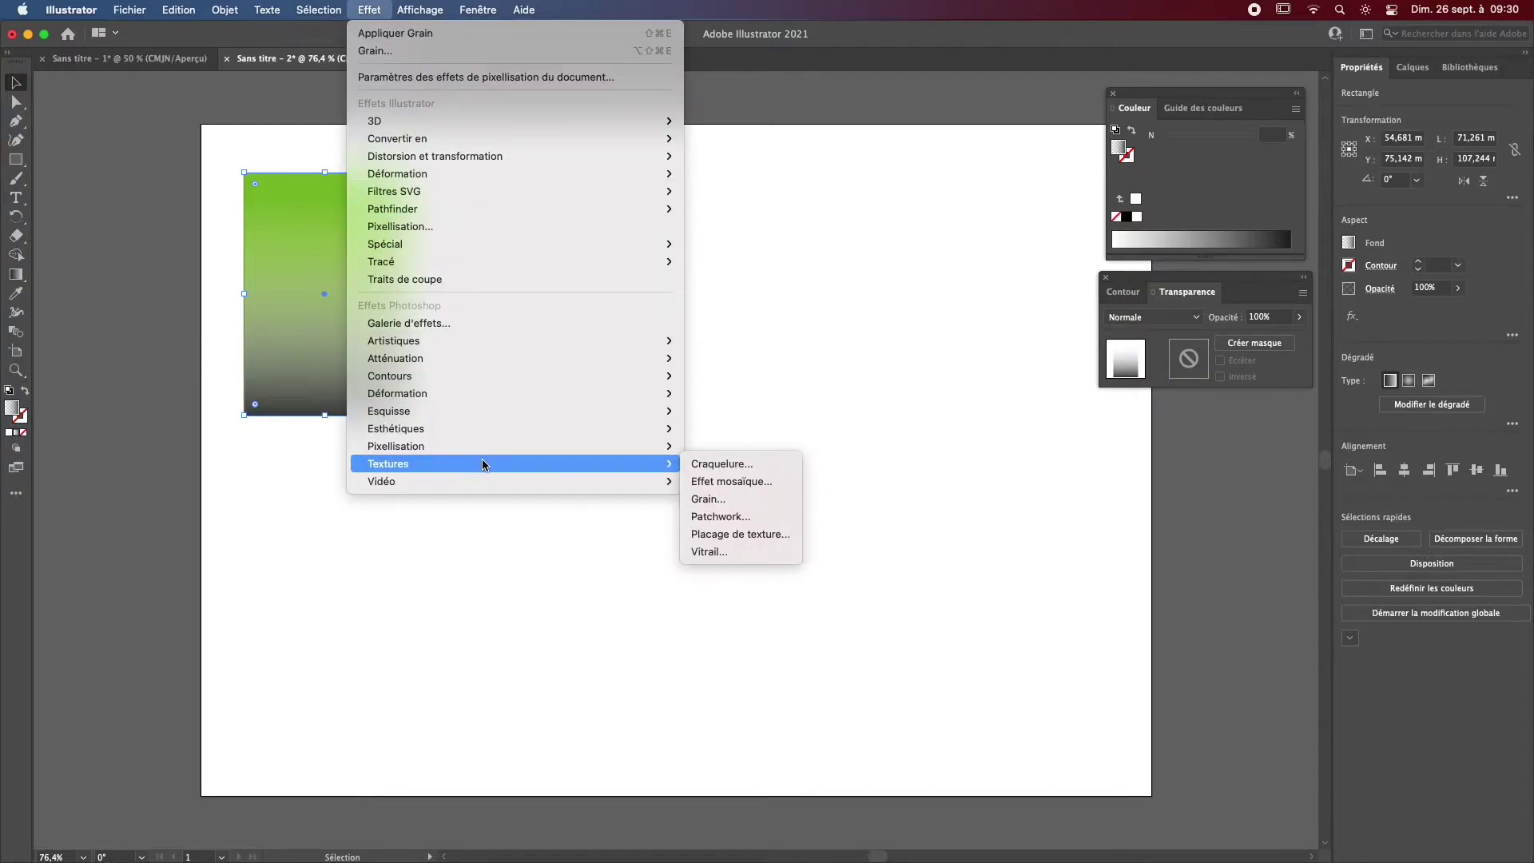
click(731, 500)
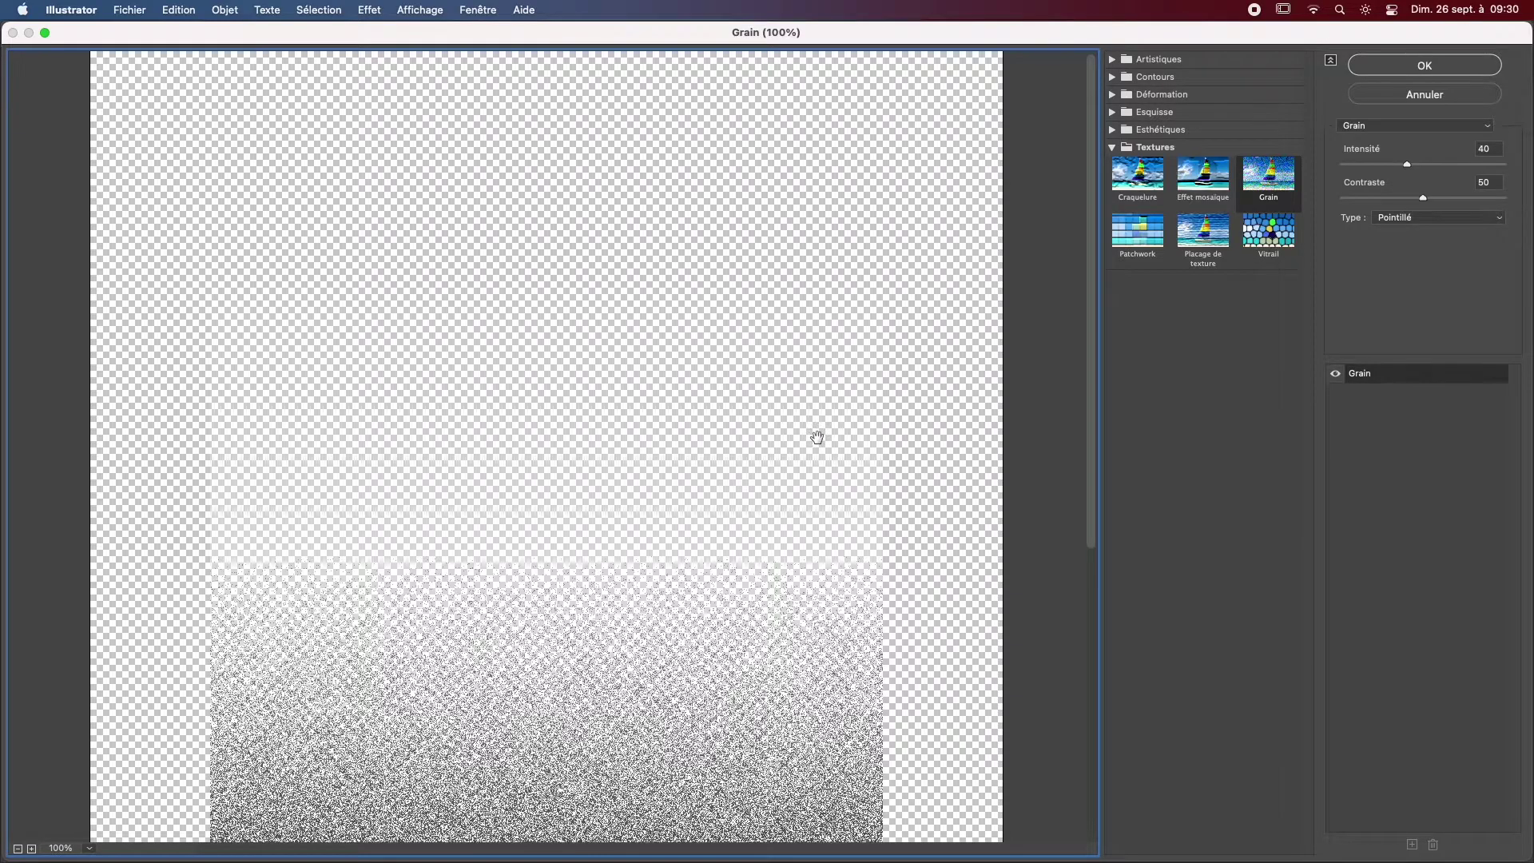
alt+click(852, 378)
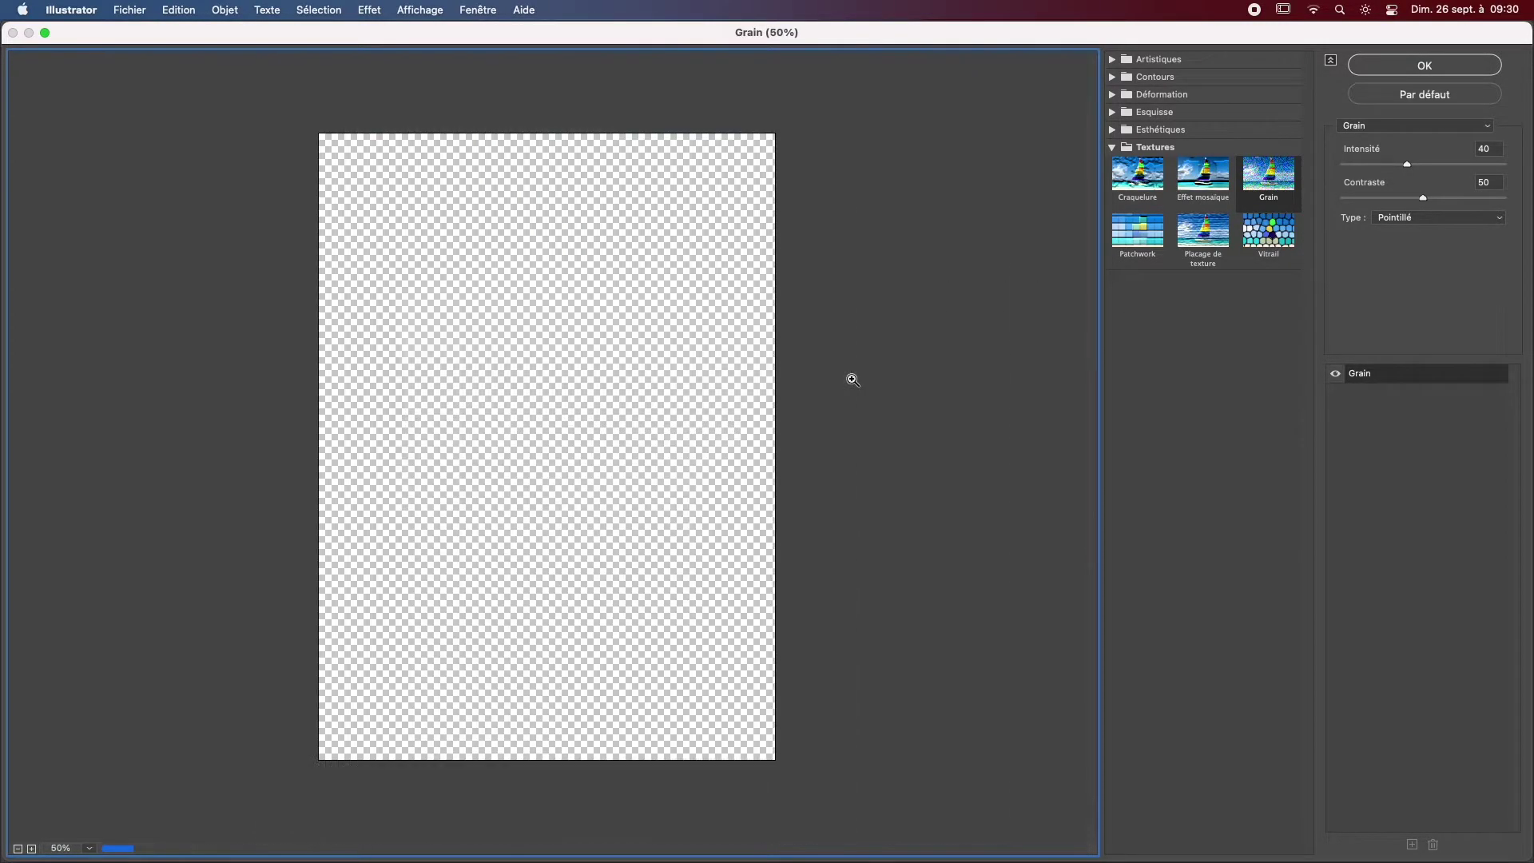
click(1429, 218)
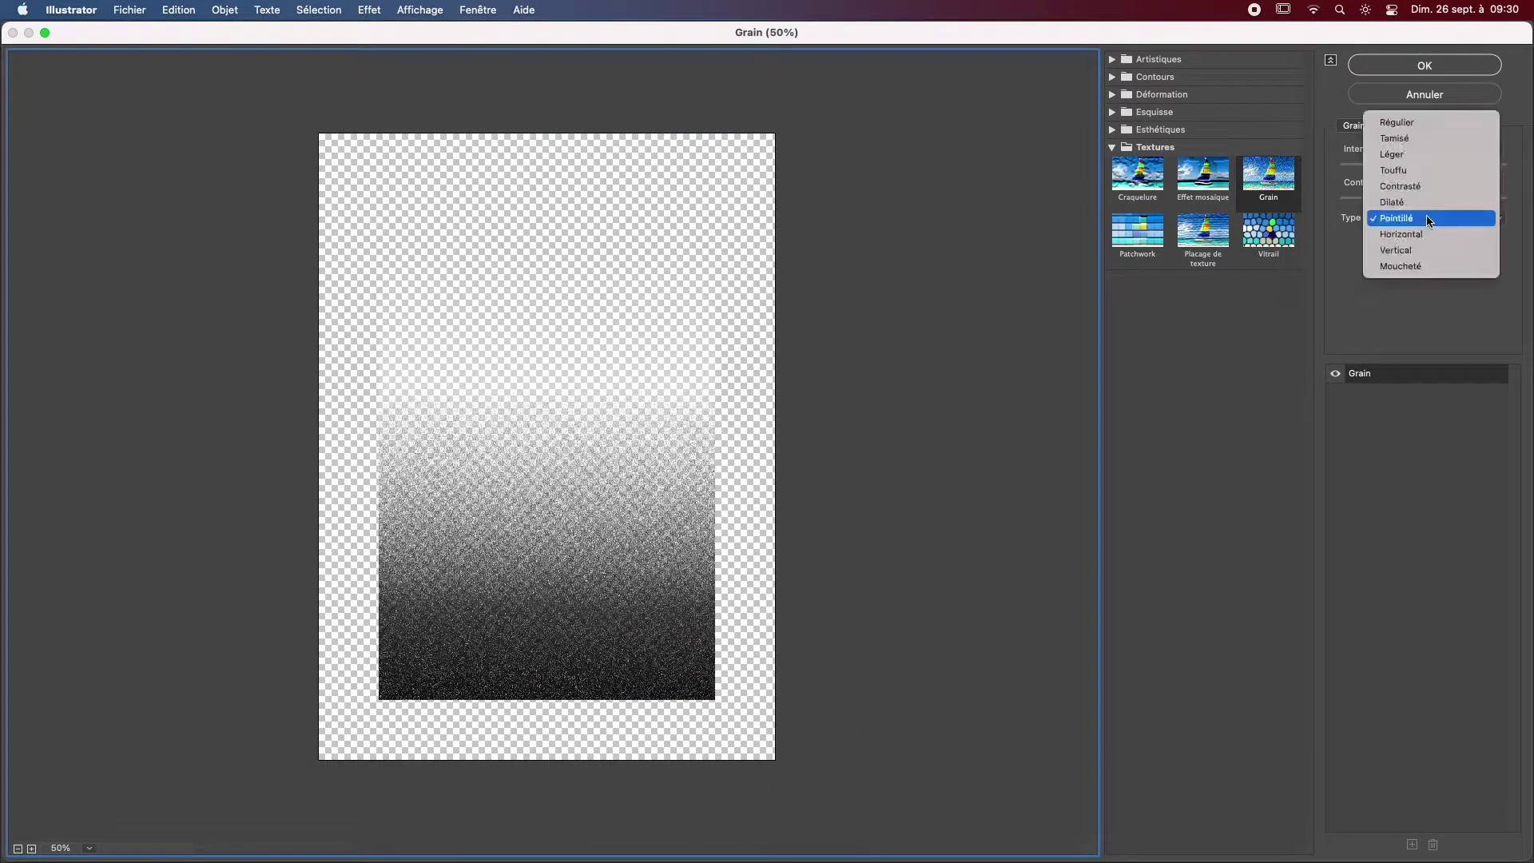
click(1429, 219)
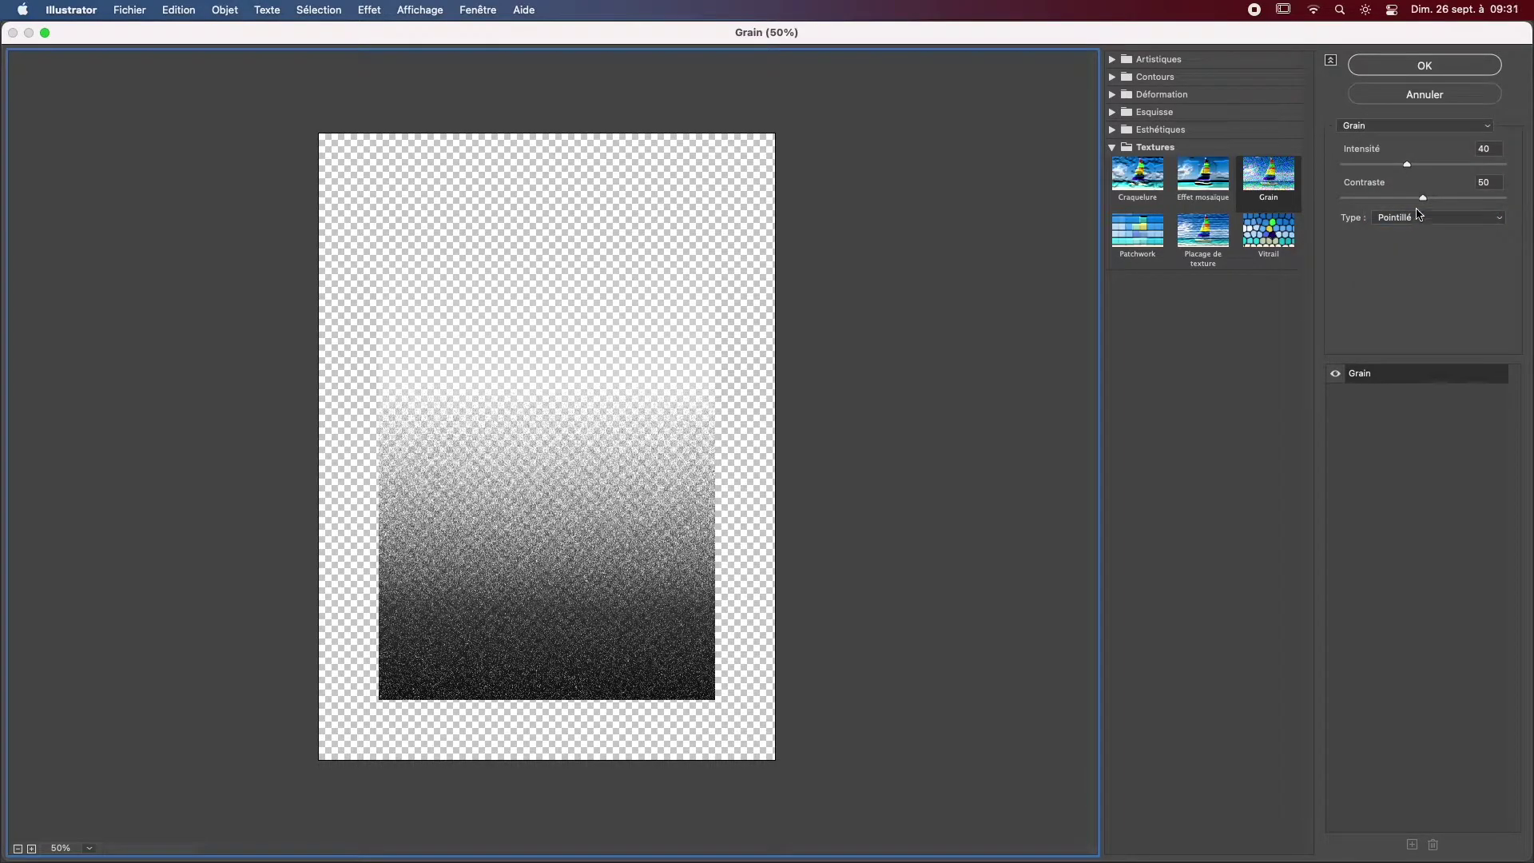
drag(1423, 198, 1379, 170)
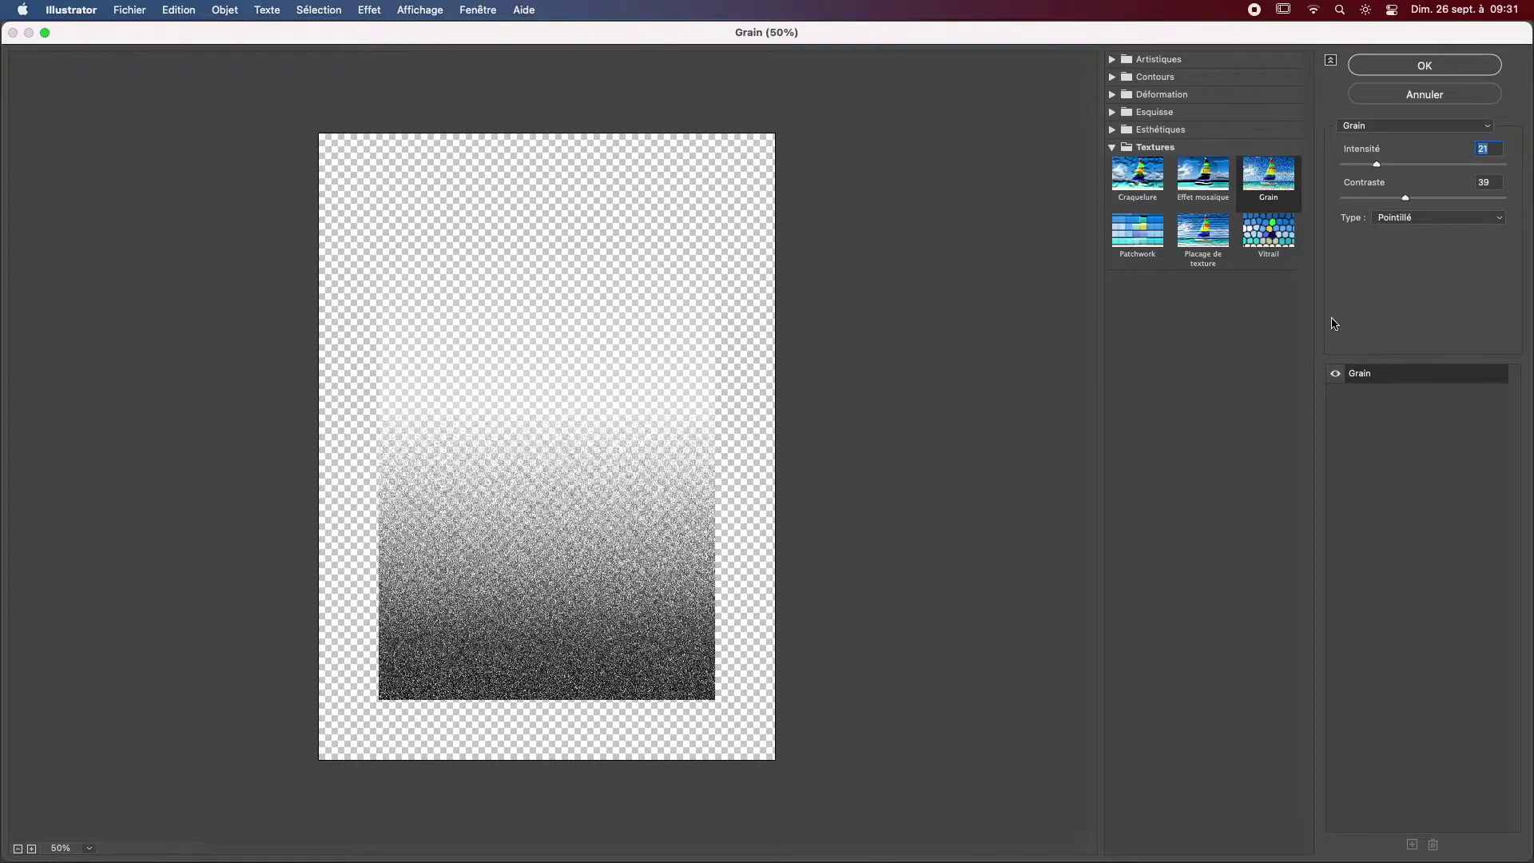
mouse_move(1407, 205)
mouse_down()
mouse_move(1506, 200)
mouse_move(1390, 214)
mouse_up()
click(1435, 68)
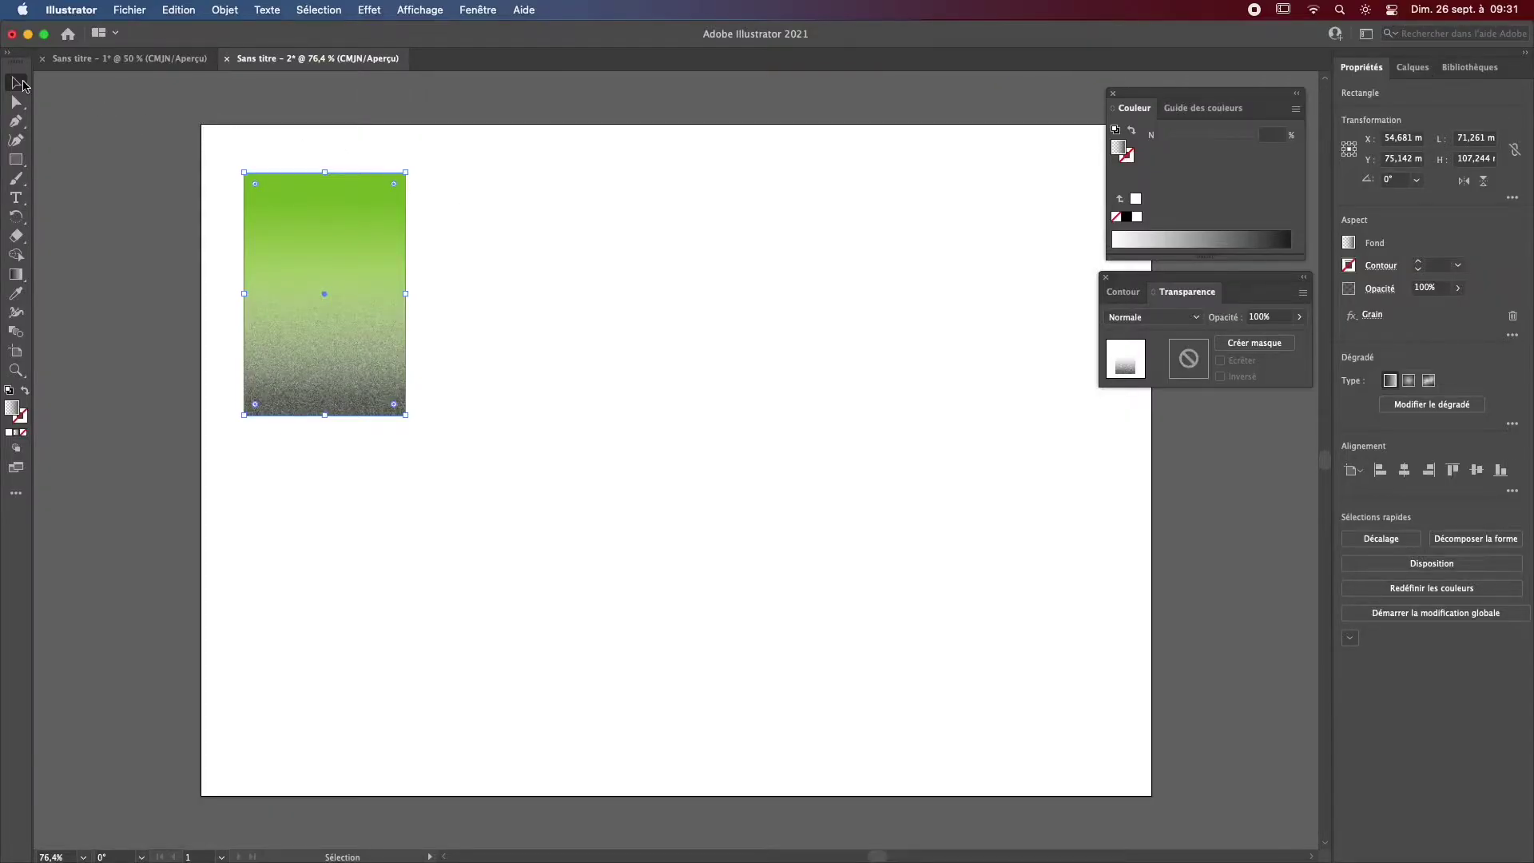
Step: Examine the grain texture on the rectangle up close and return to a view of the whole artboard
click(368, 376)
key(super+plus)
key(super+plus)
key(space)
drag(595, 441, 402, 382)
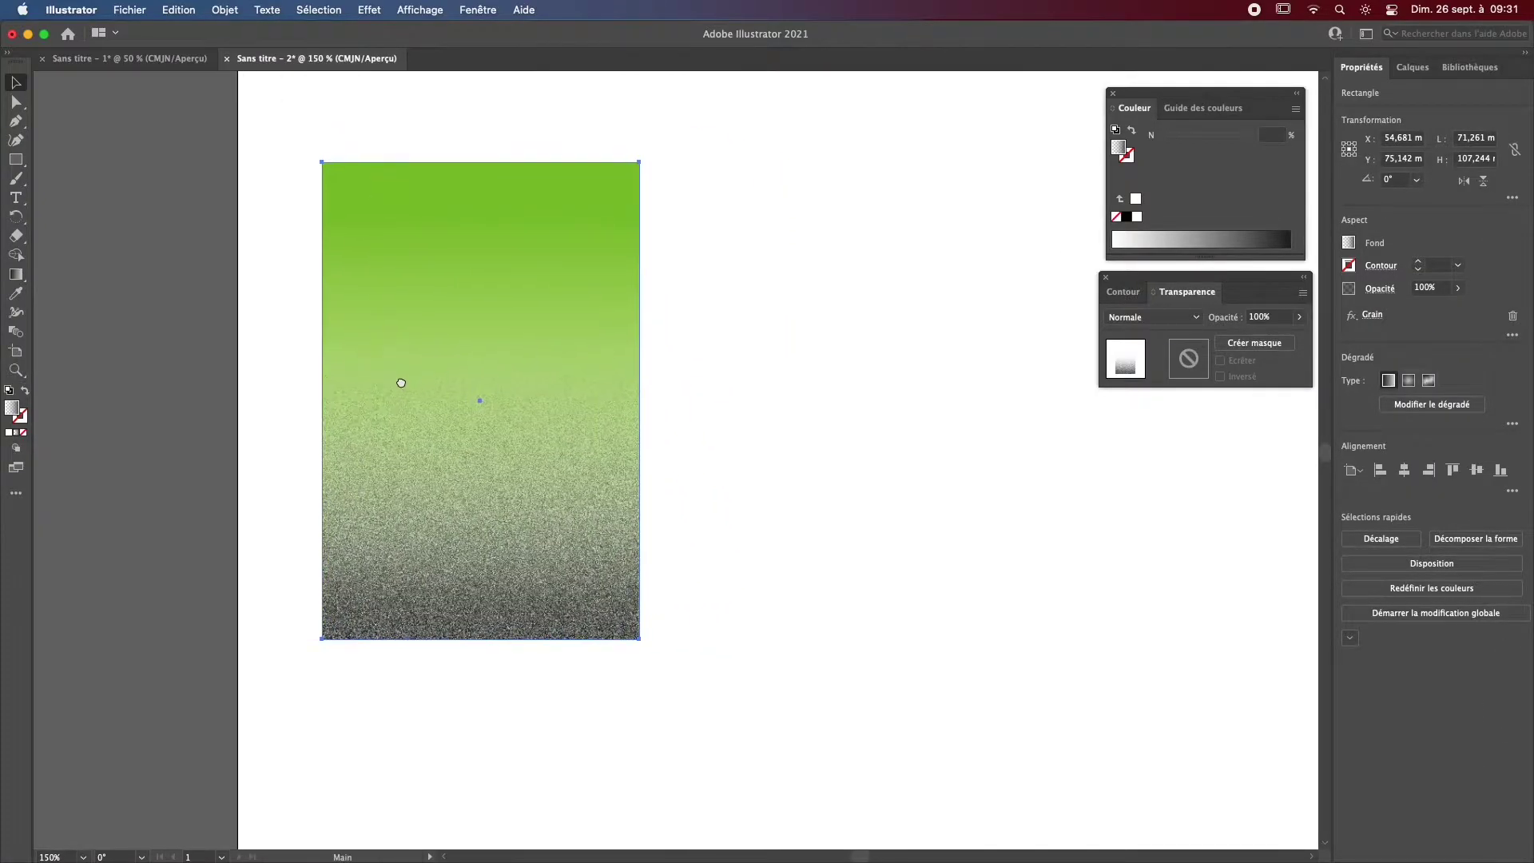
key(super+minus)
key(super+minus)
key(space)
drag(783, 420, 504, 282)
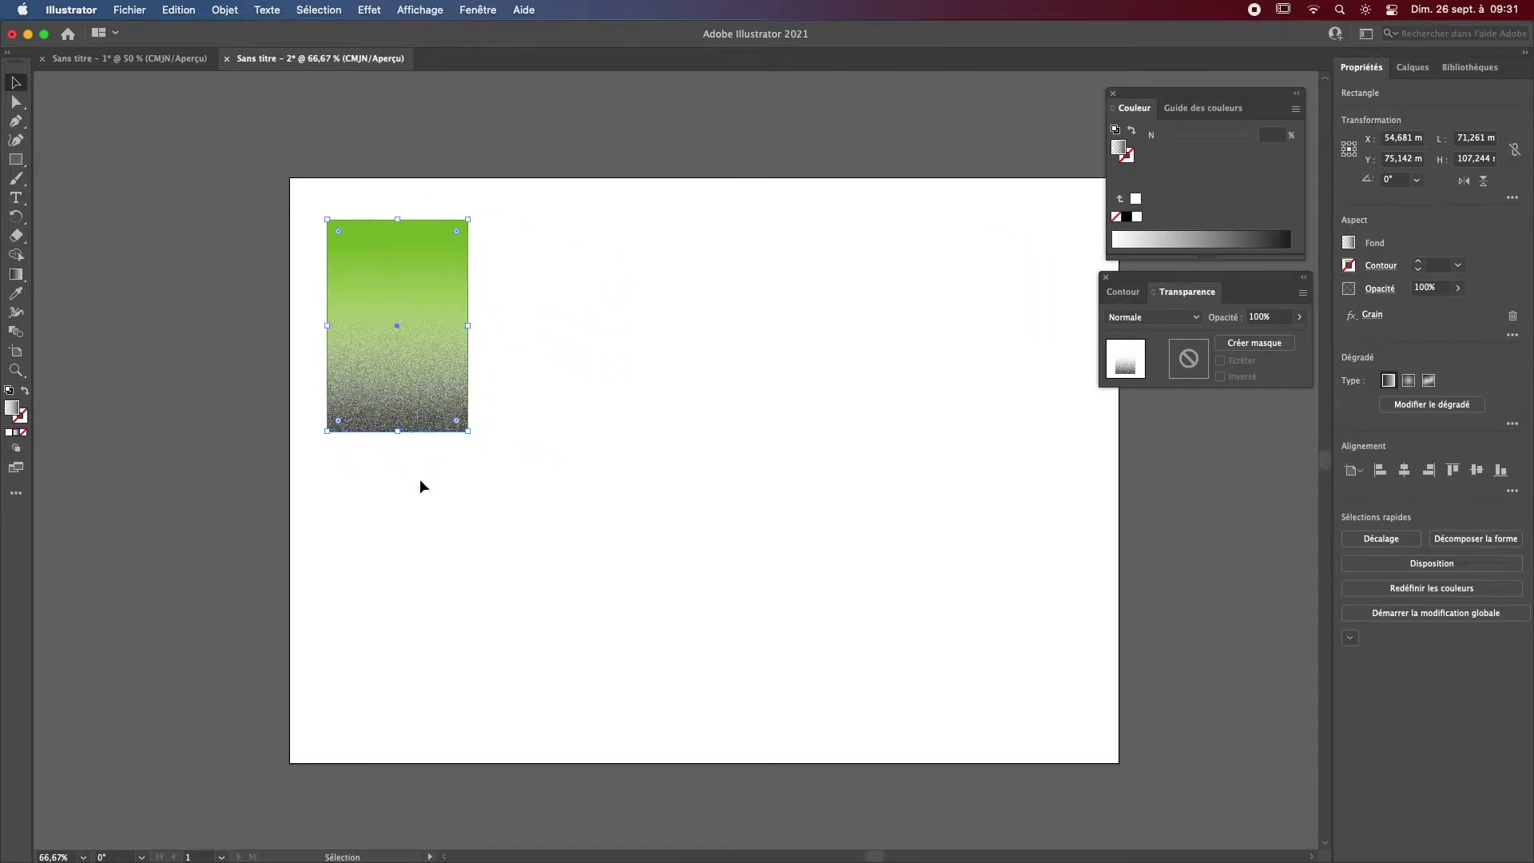
Step: Paste a plain green rectangle and place it directly to the right of the grained one, aligned with its top edge
click(552, 371)
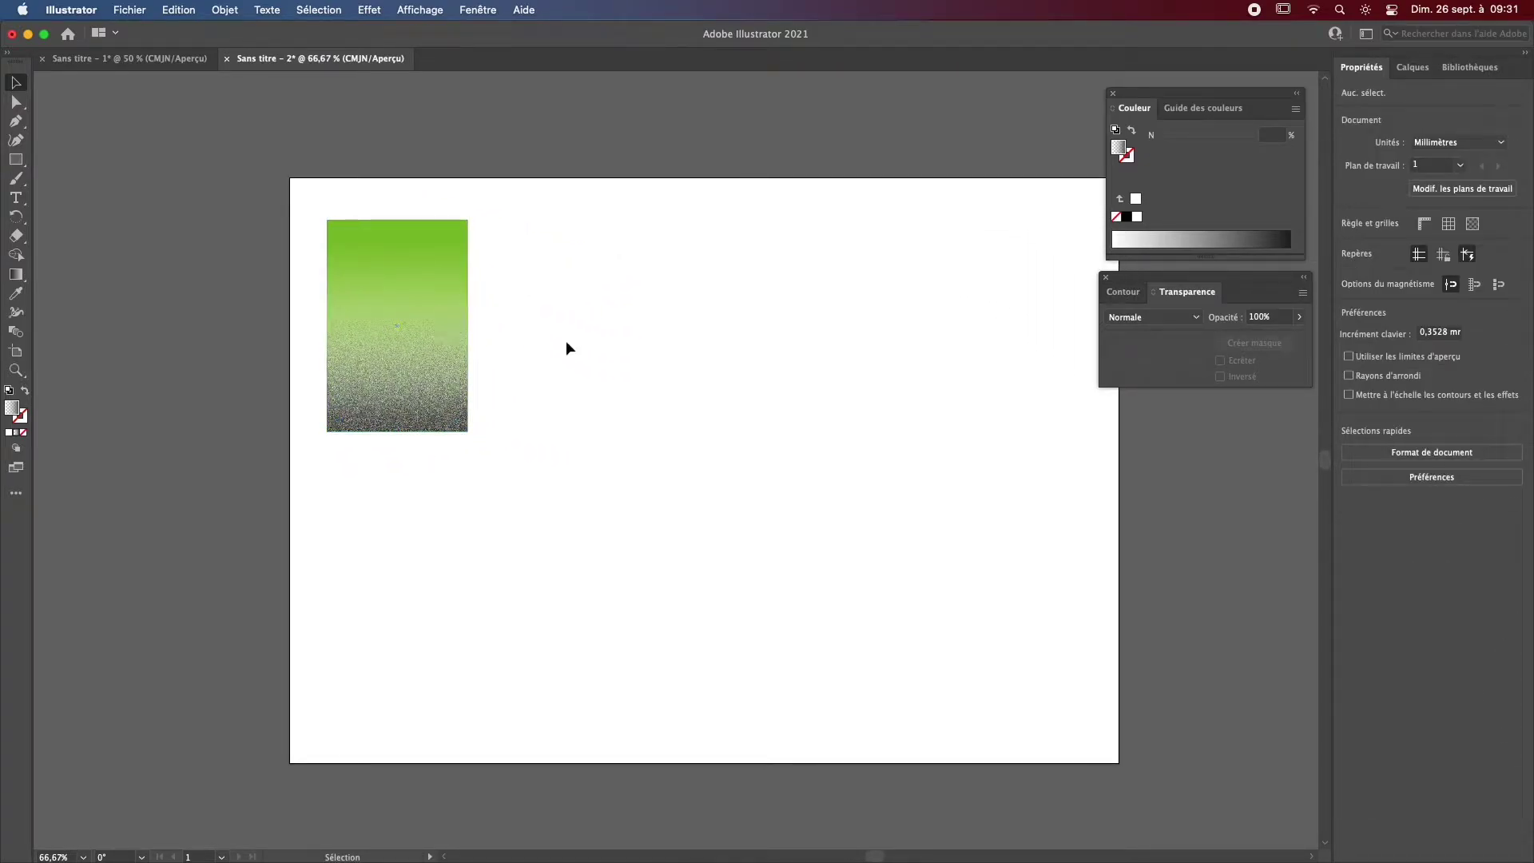
key(super+v)
drag(693, 544, 582, 409)
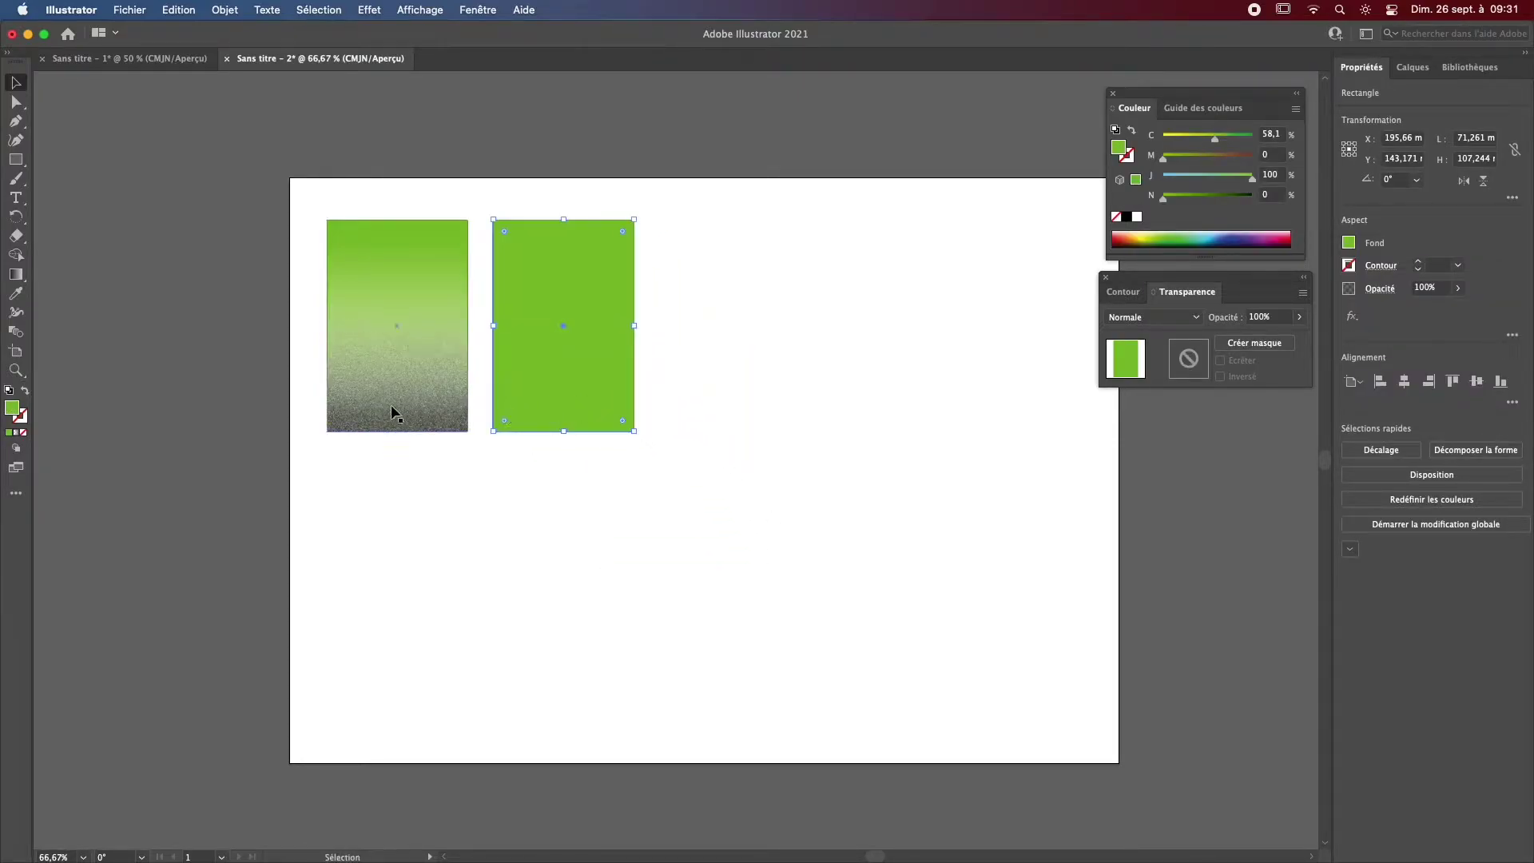
Step: Add the label "Grain pointillé par dessus" below the grained rectangle and centre it roughly under the shape
key(t)
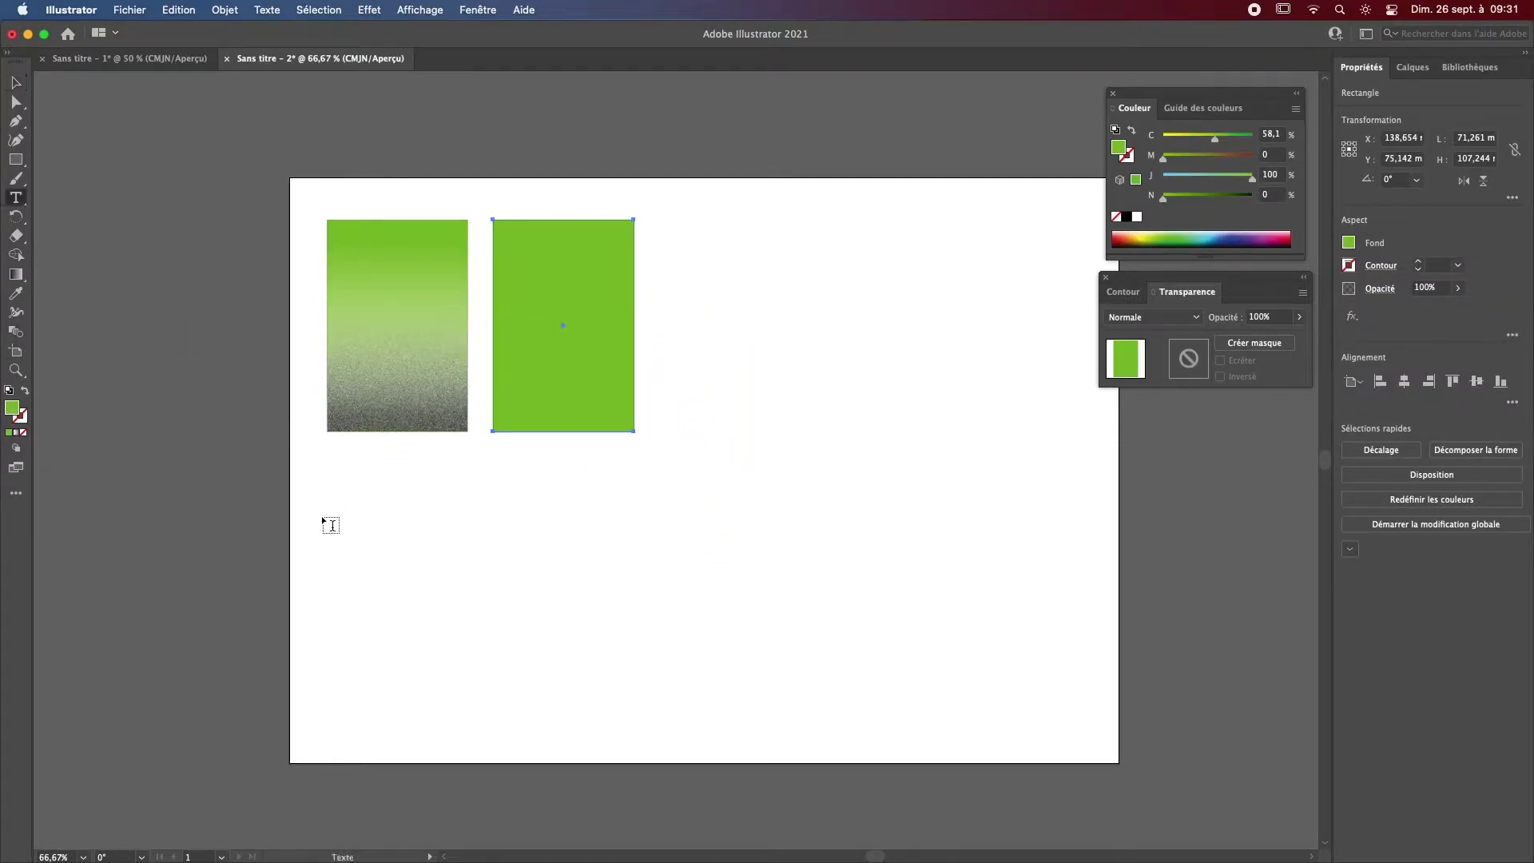
click(342, 461)
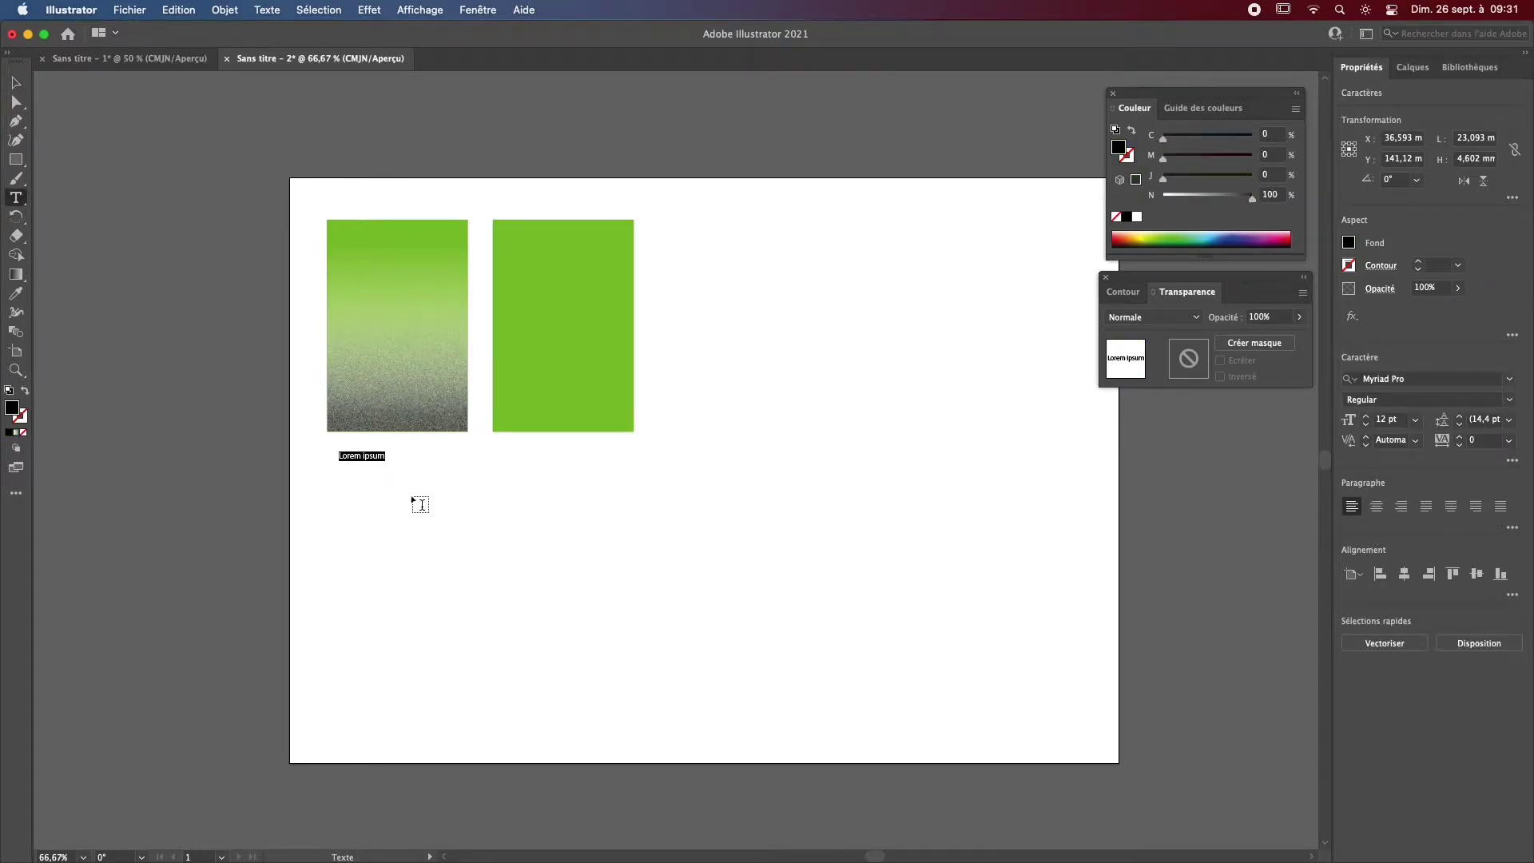
text(Grain pointillé par dessus)
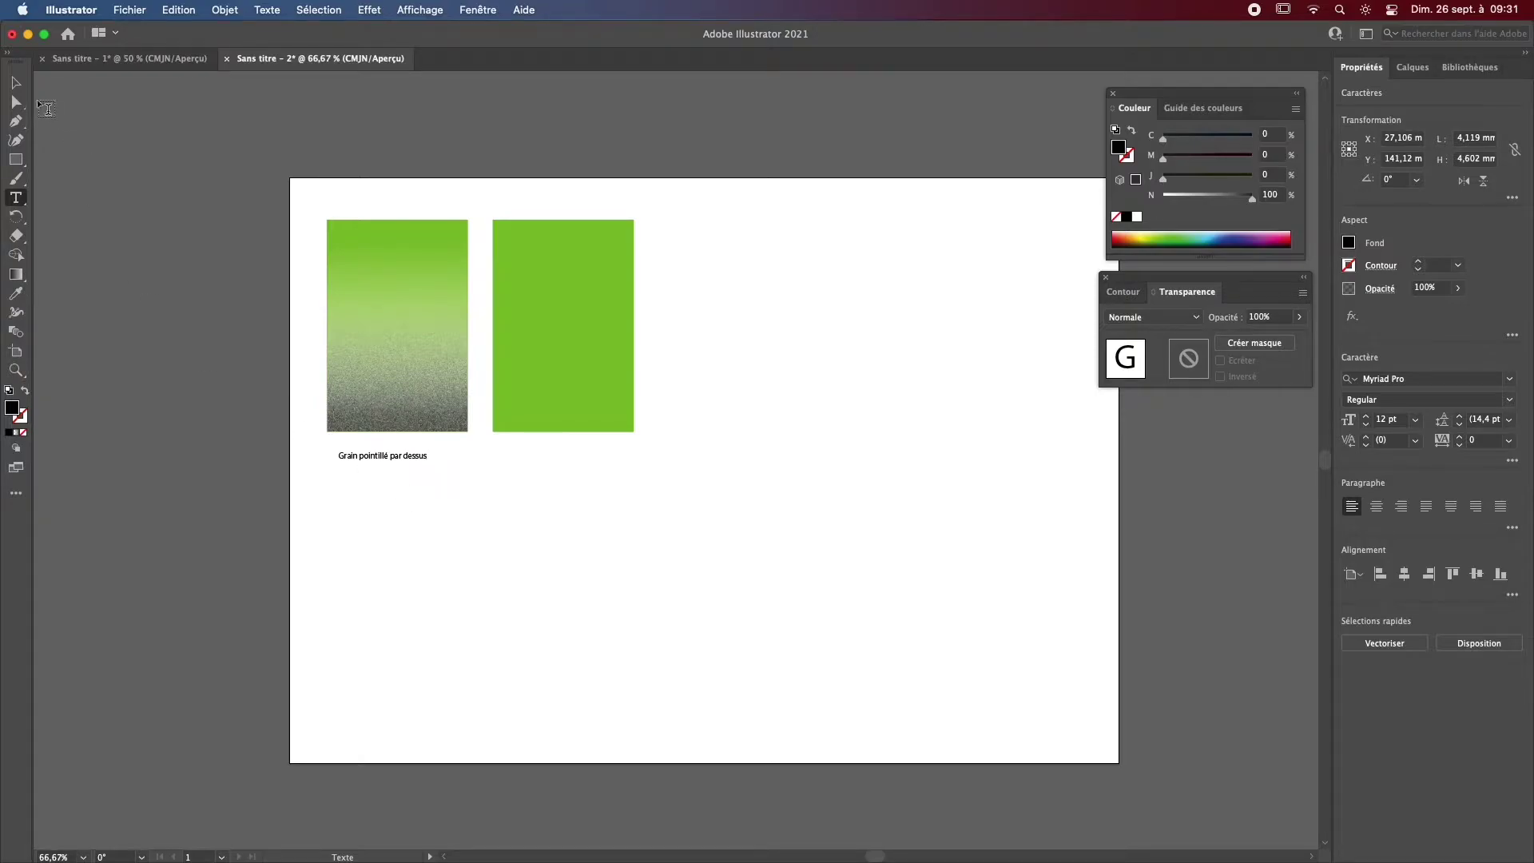
key(Escape)
drag(399, 458, 411, 457)
Step: Duplicate the plain green rectangle in place so the copy lies exactly on top of the original
click(572, 392)
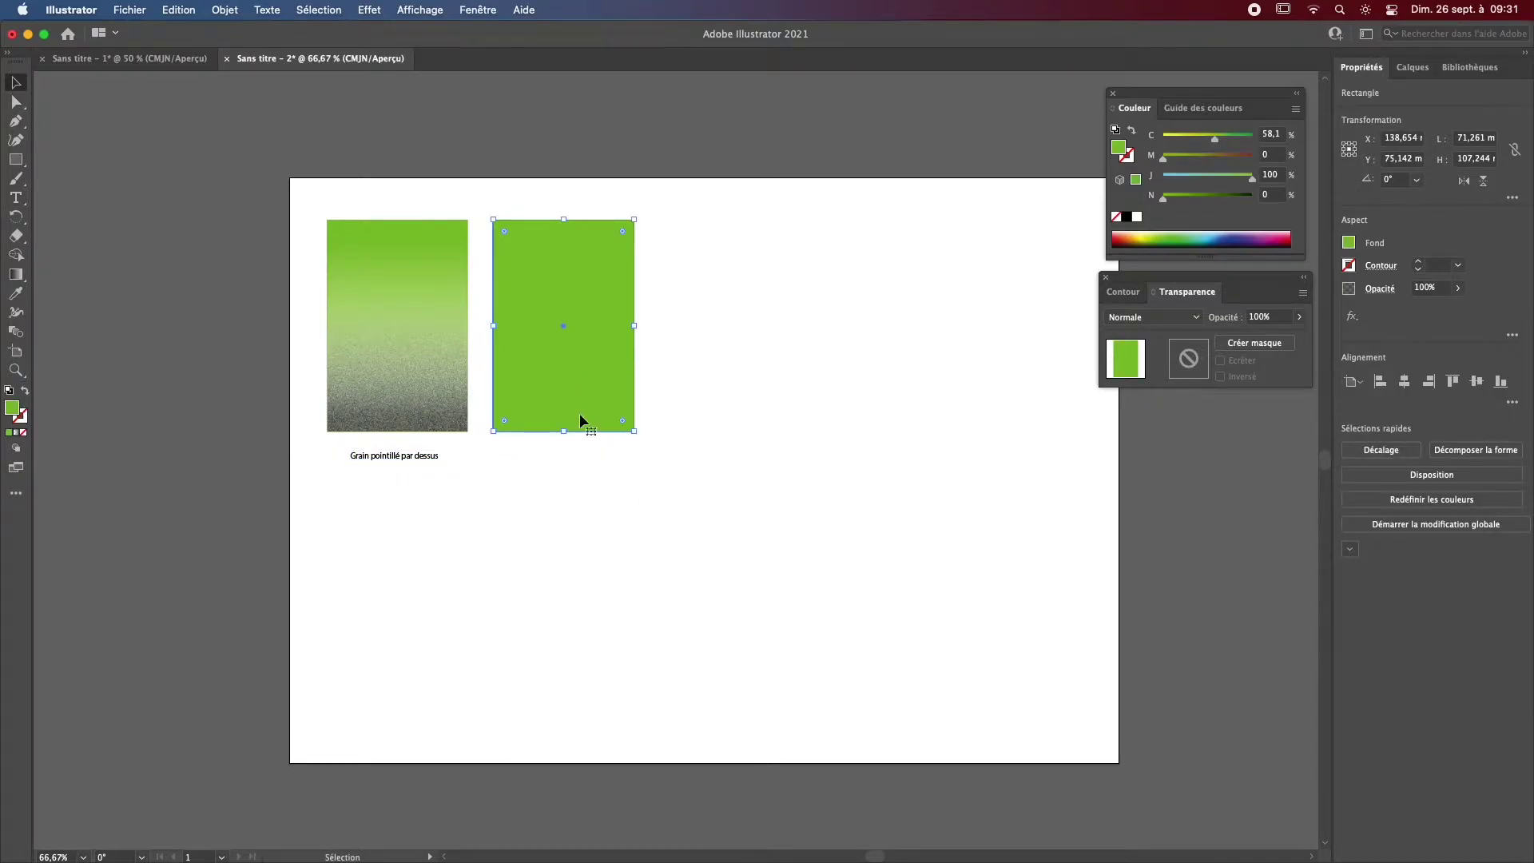
key(a)
key(v)
drag(580, 335, 600, 346)
key(super+z)
Step: Fill the top copy with a linear gradient to black, running vertically from near its top edge to just below its bottom edge
click(16, 274)
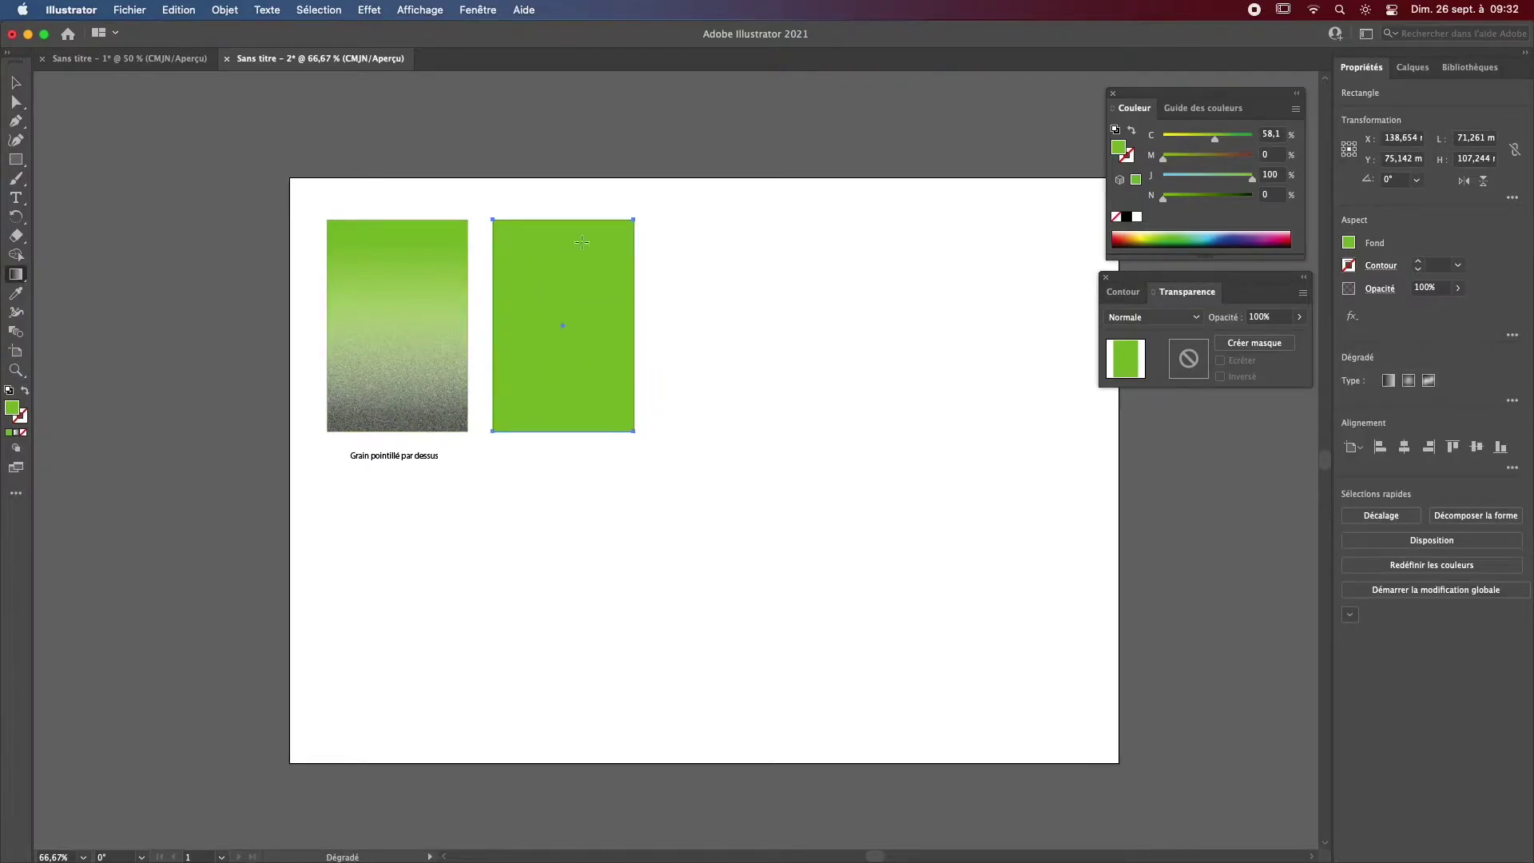
click(1389, 381)
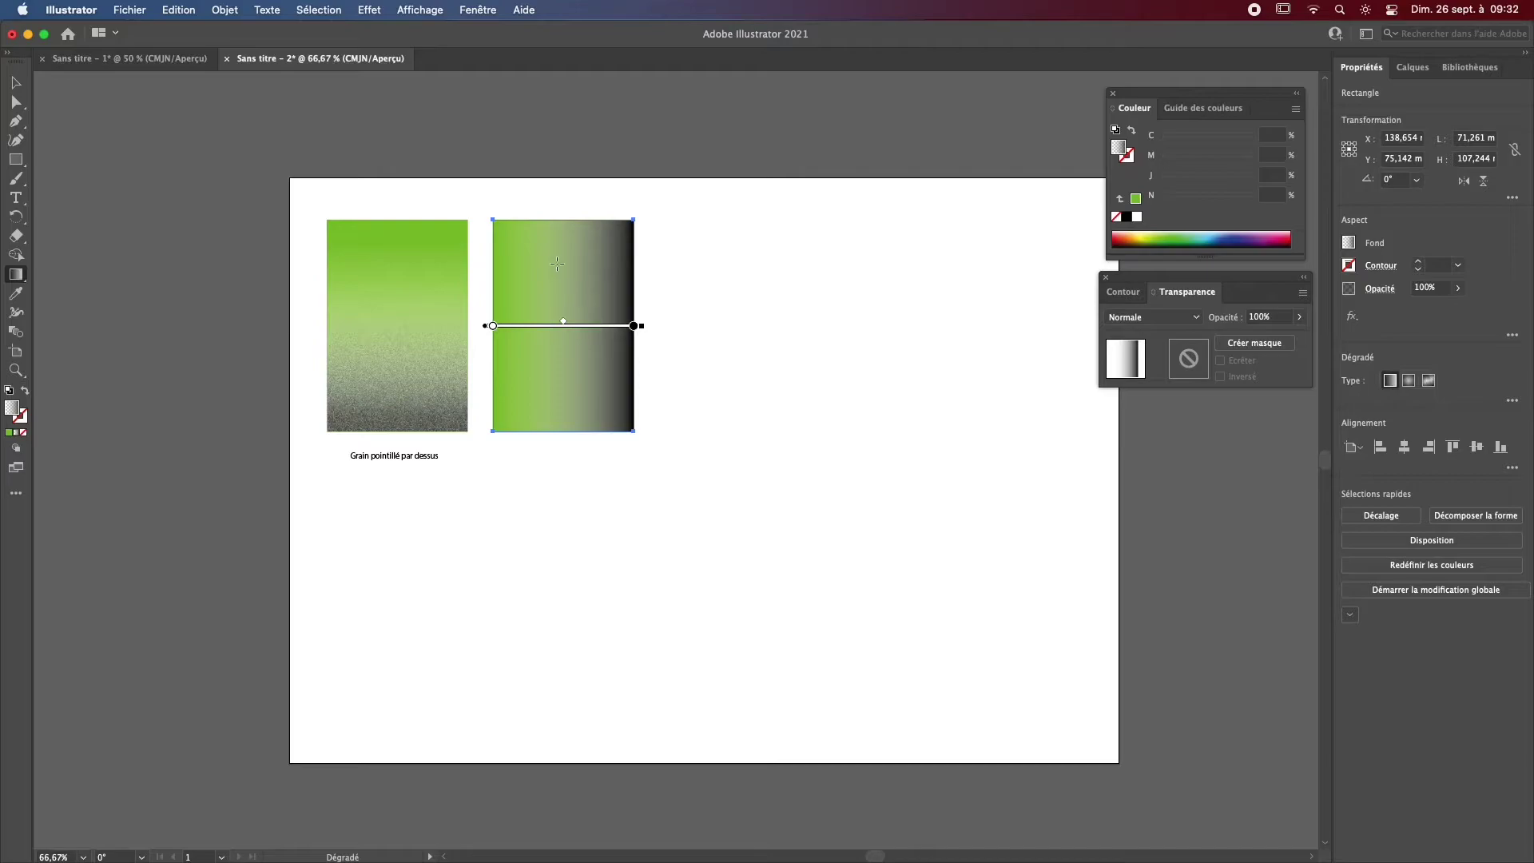
drag(567, 249, 564, 448)
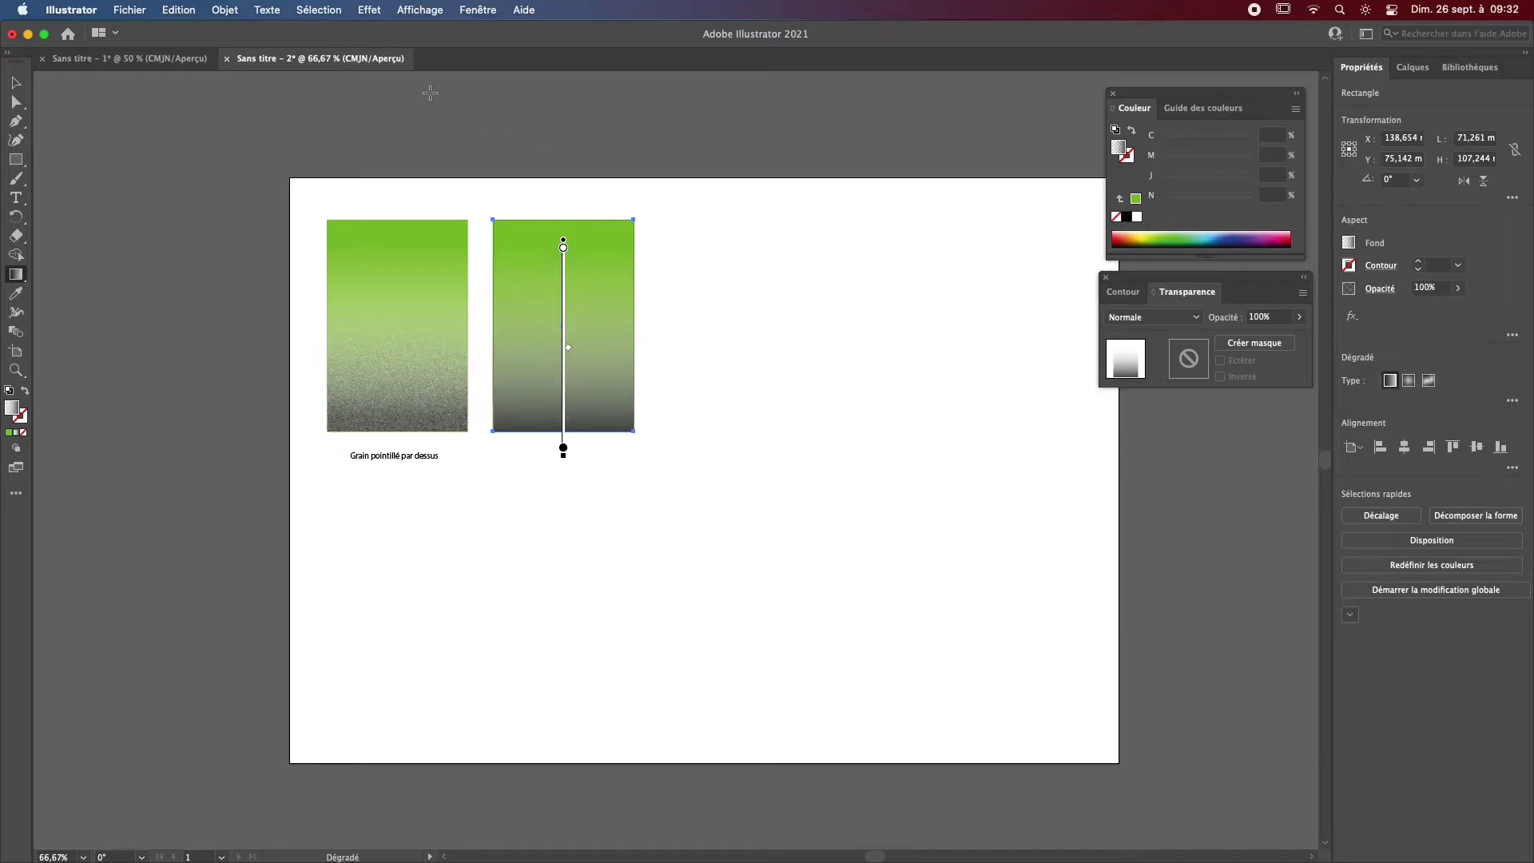
Step: Apply the Grain texture effect to the second gradient rectangle with type Régulier, intensity 28 and contrast 36
click(370, 12)
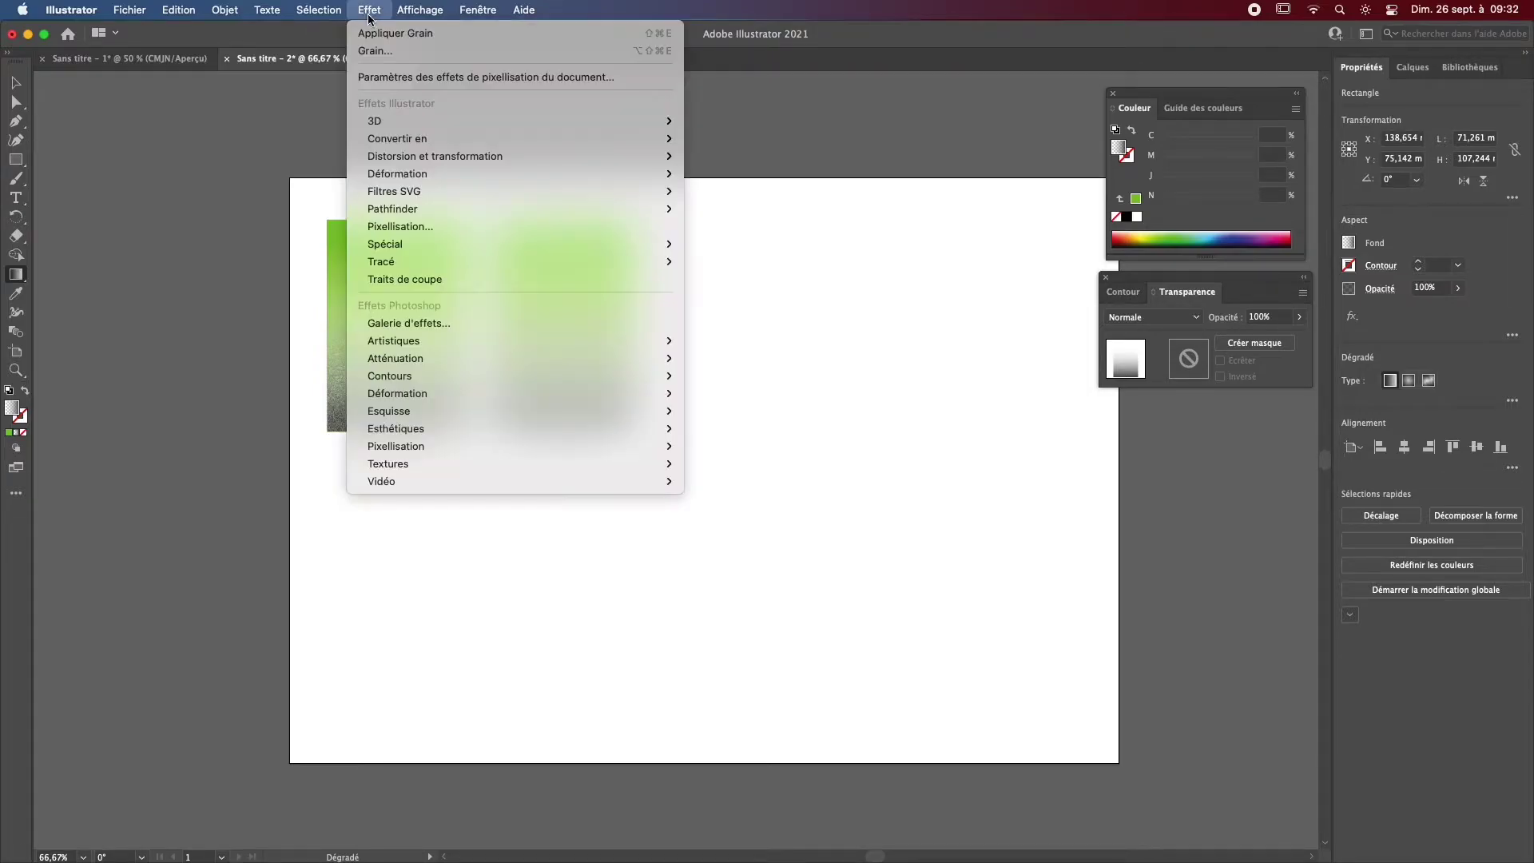
click(560, 51)
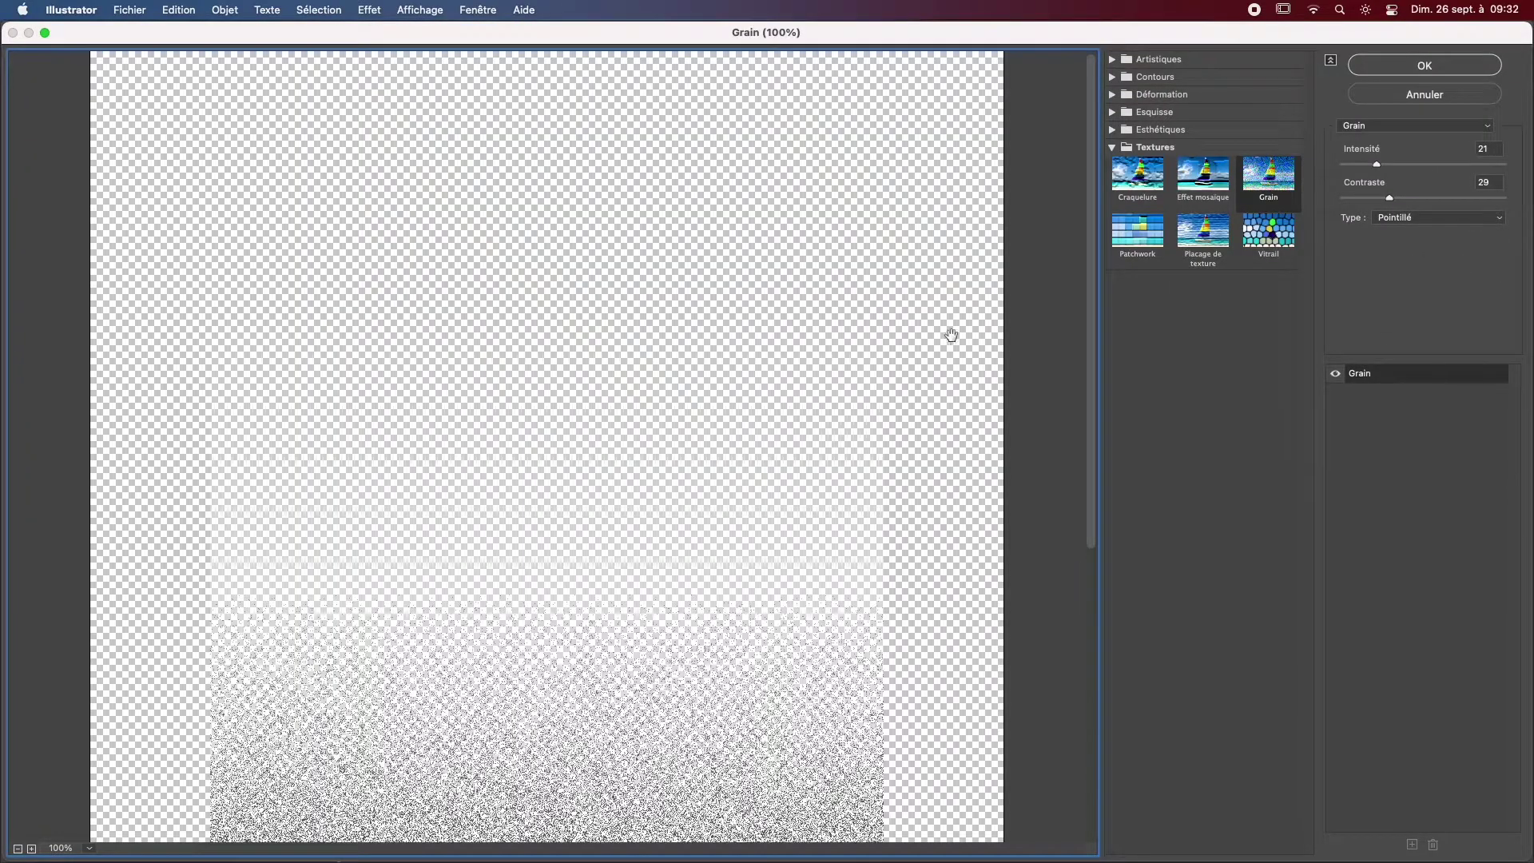
alt+click(876, 361)
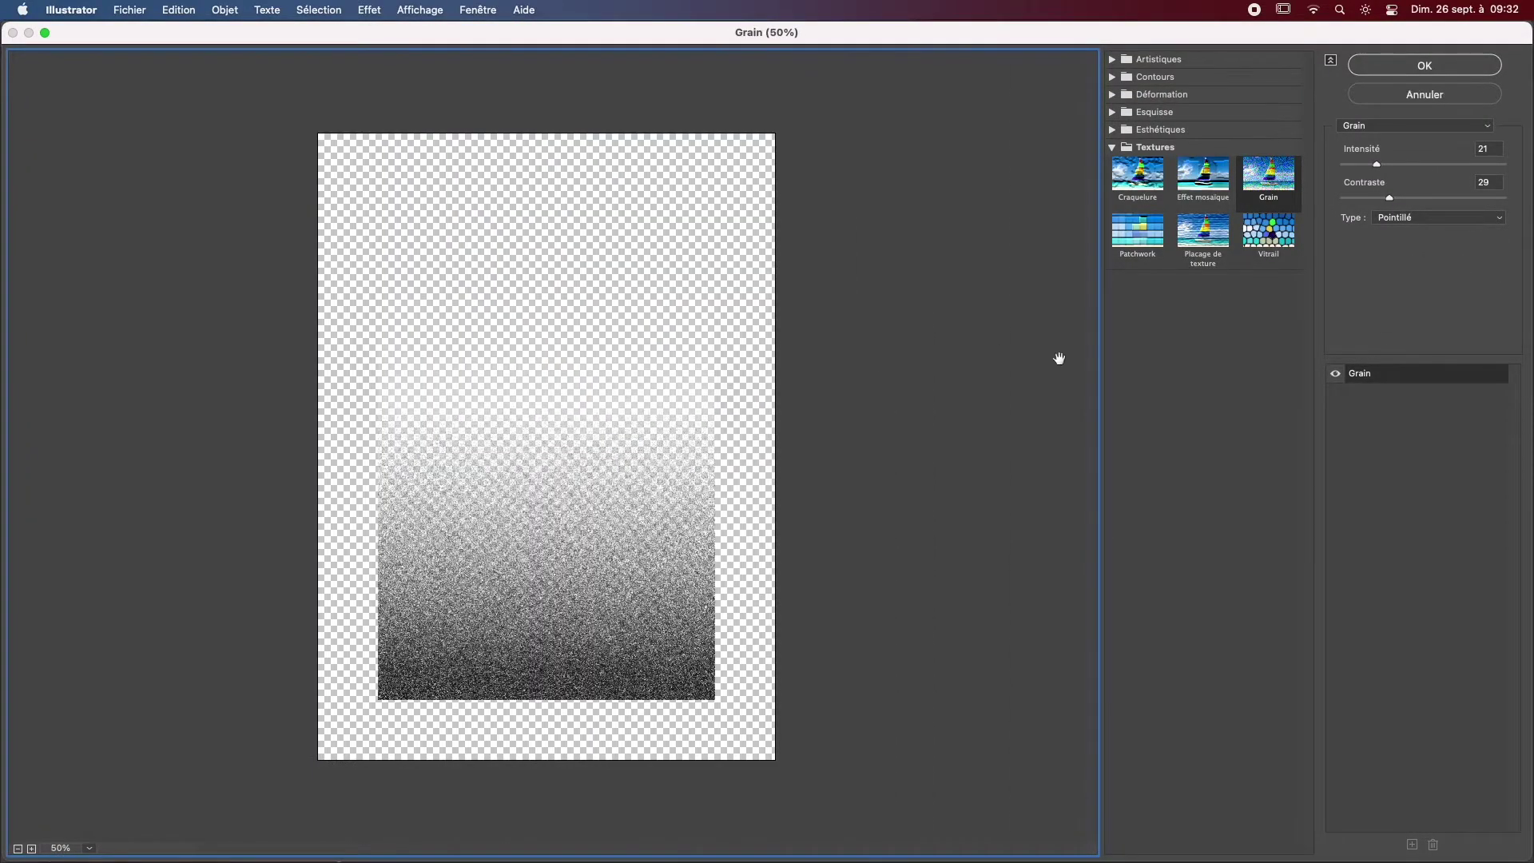
click(1421, 217)
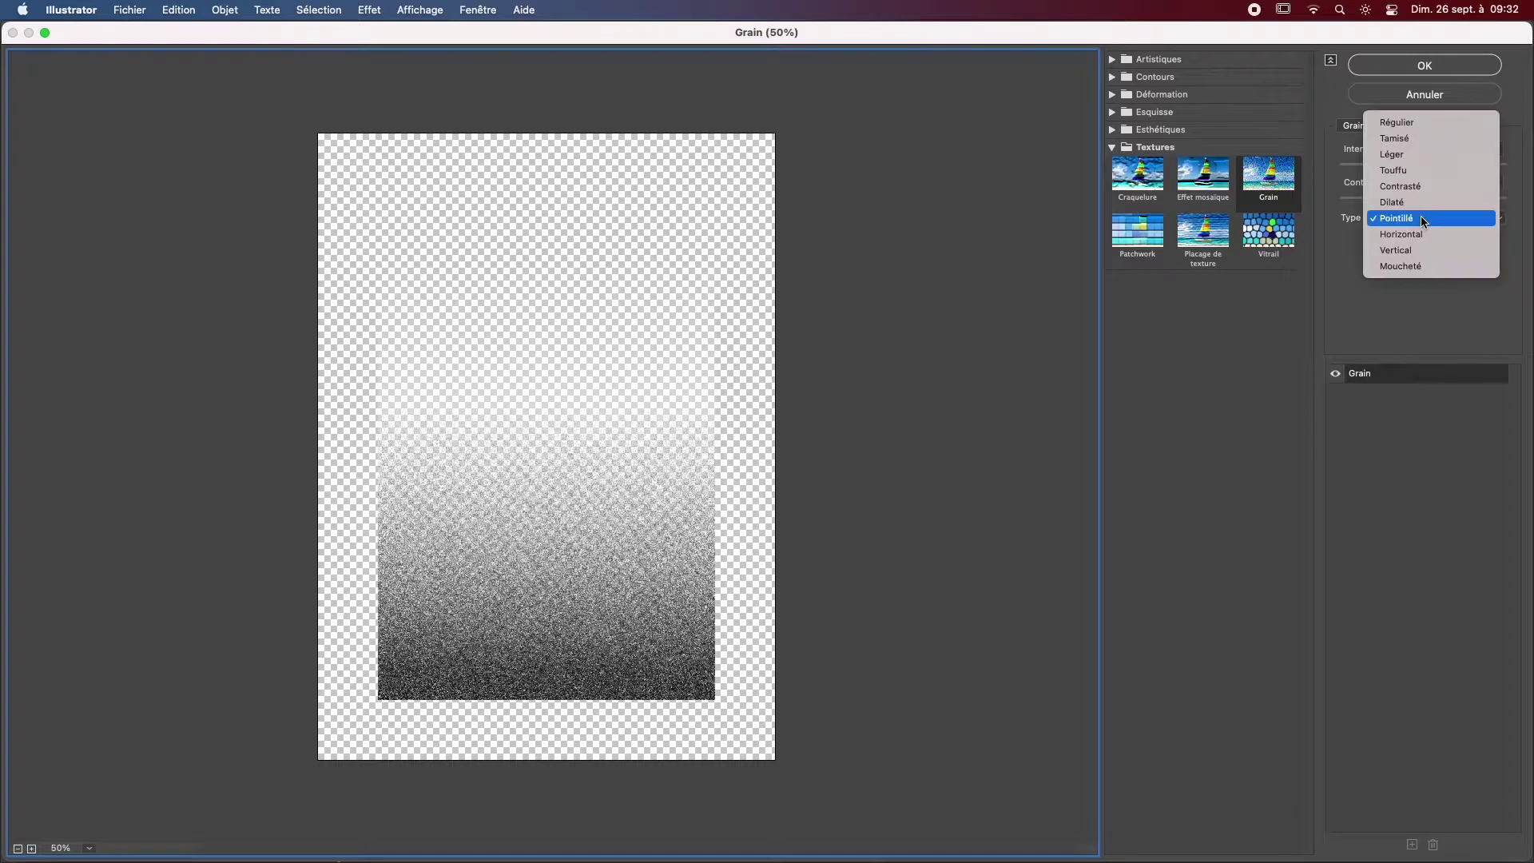
click(1432, 125)
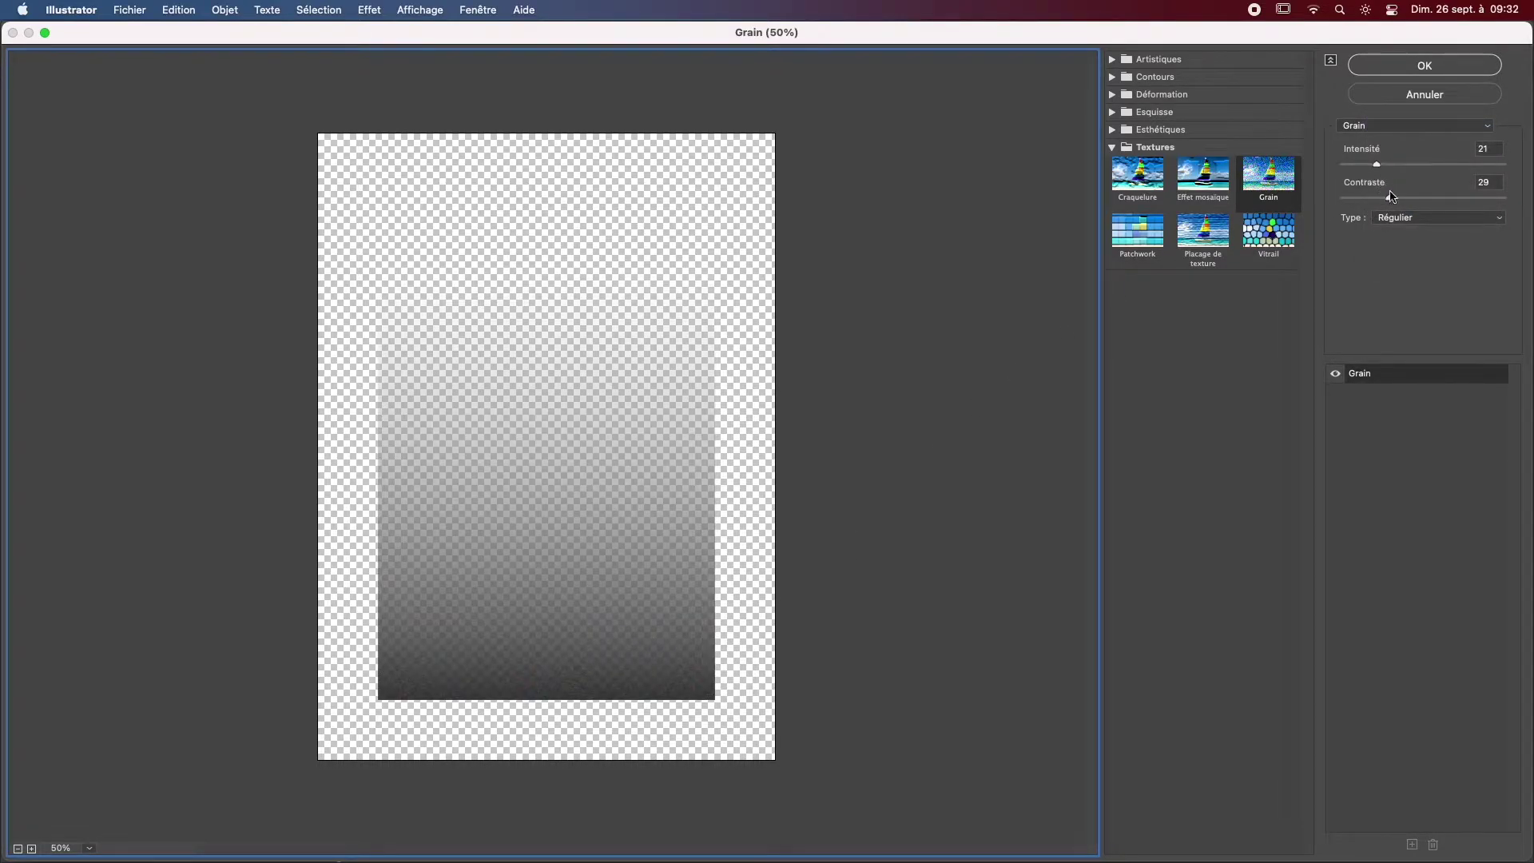
mouse_move(1392, 200)
mouse_down()
mouse_move(1441, 201)
mouse_move(1403, 203)
mouse_move(1444, 171)
mouse_move(1391, 168)
mouse_move(1449, 175)
mouse_move(1392, 171)
mouse_up()
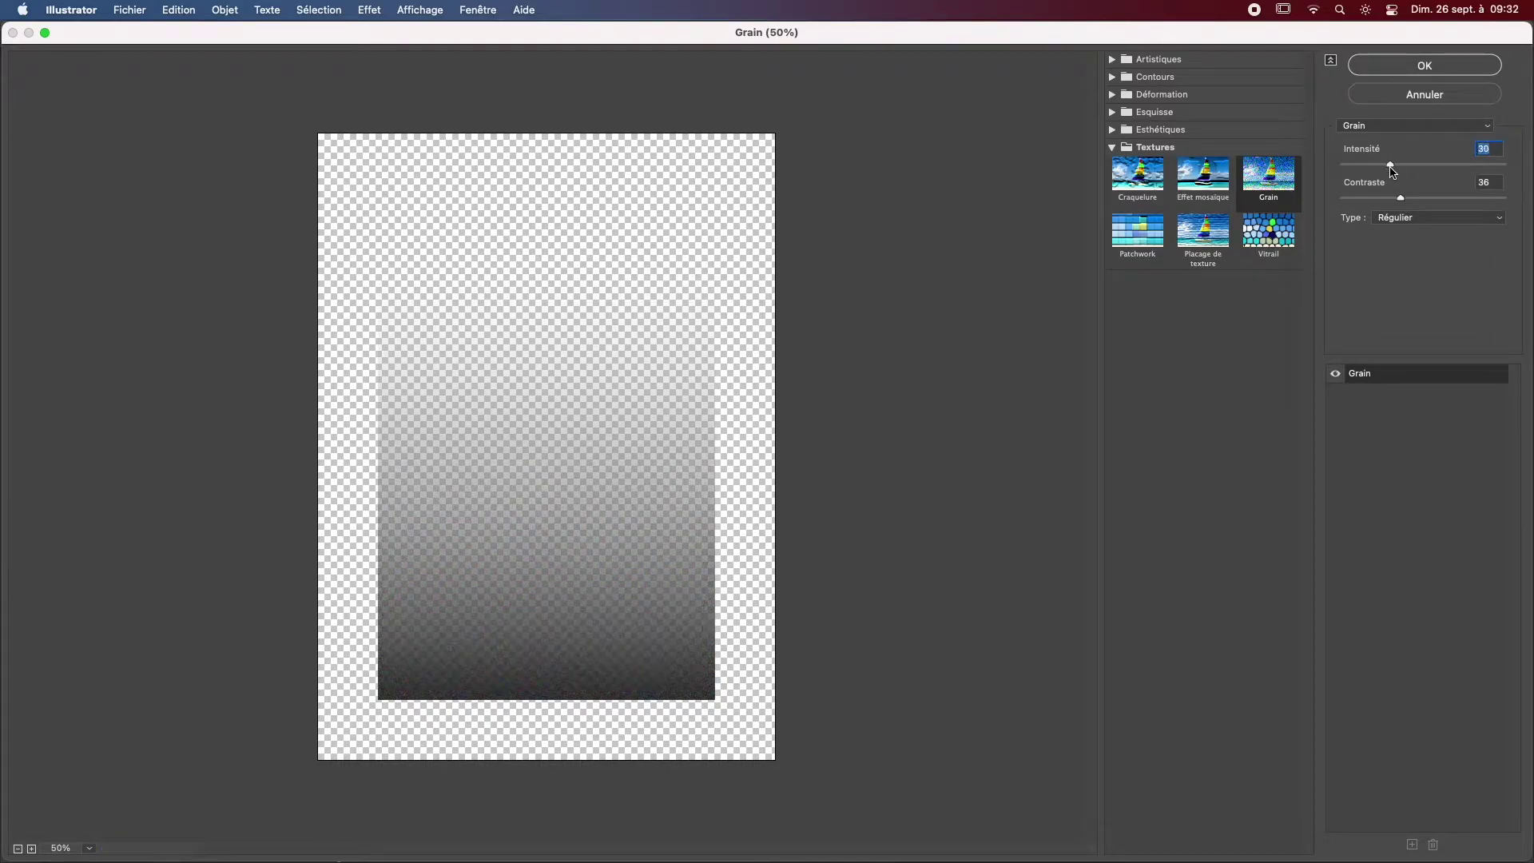
click(1423, 64)
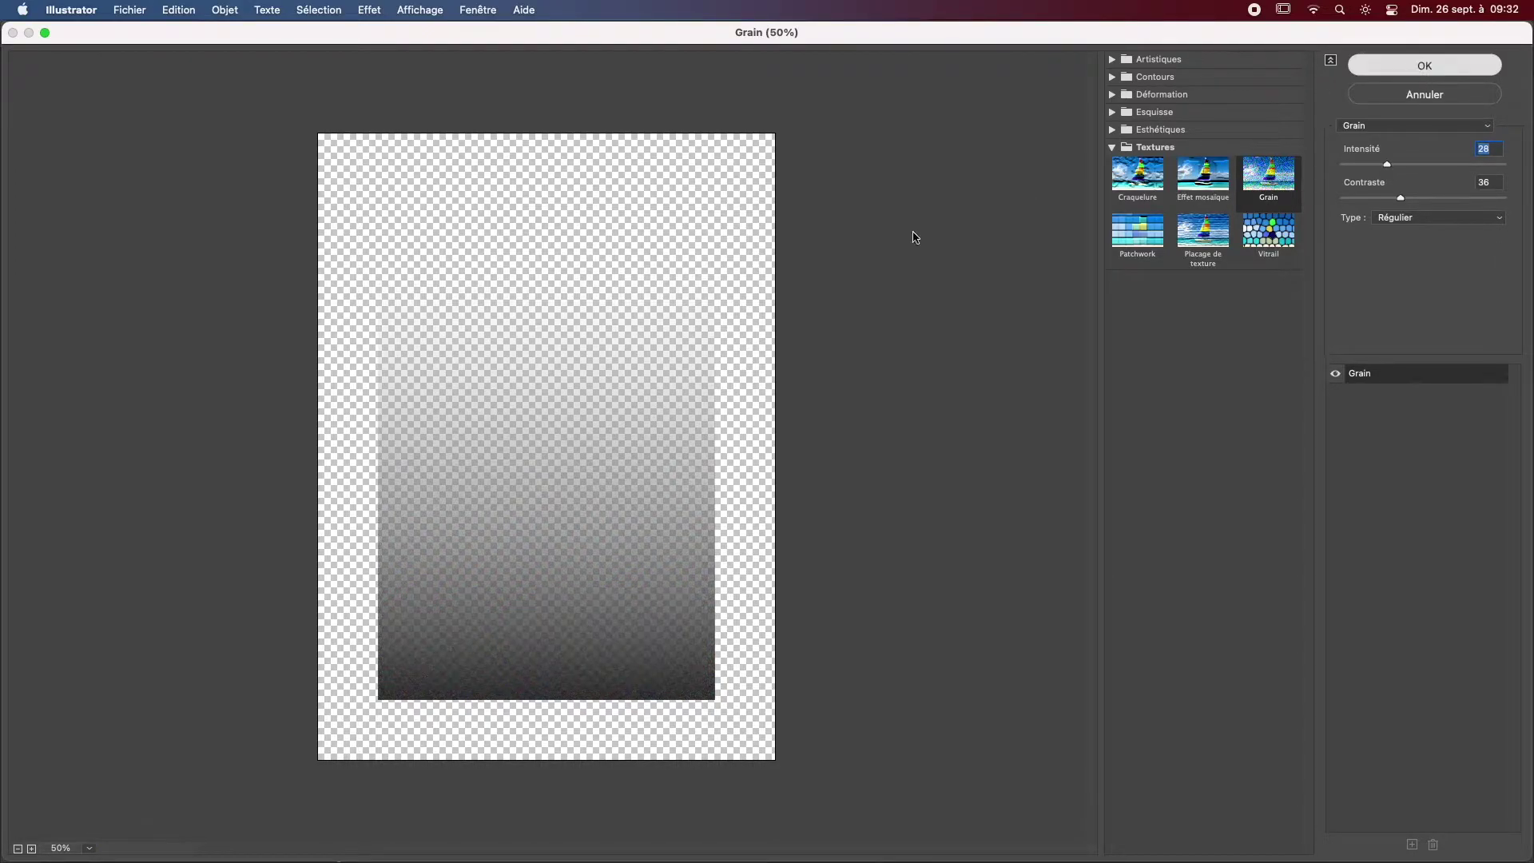
Step: Duplicate the label "Grain pointillé par dessus" beneath the second rectangle, level with the original label
key(super+plus)
key(super+plus)
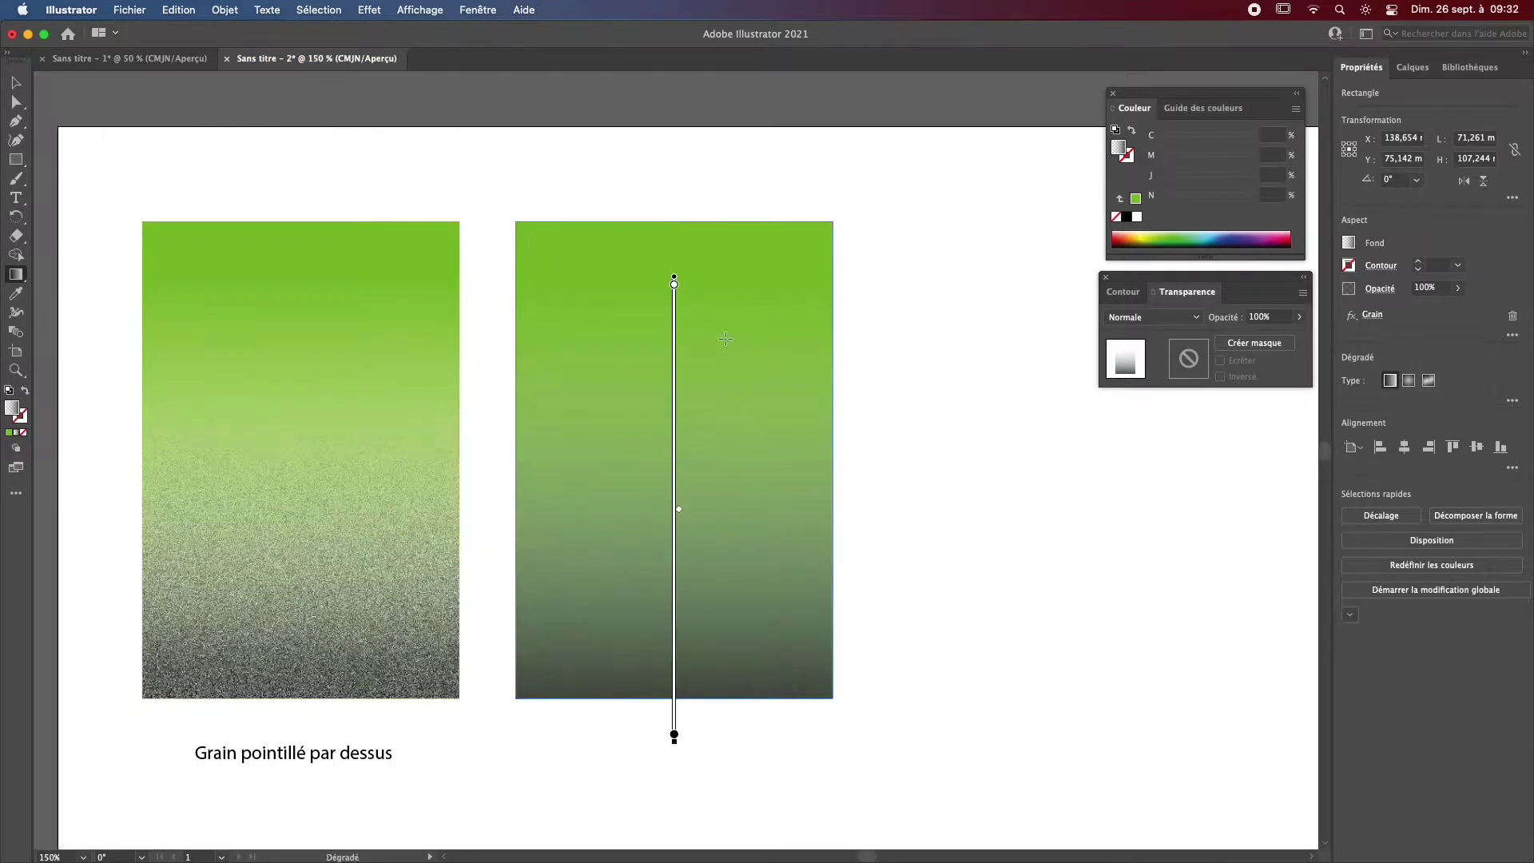
click(16, 82)
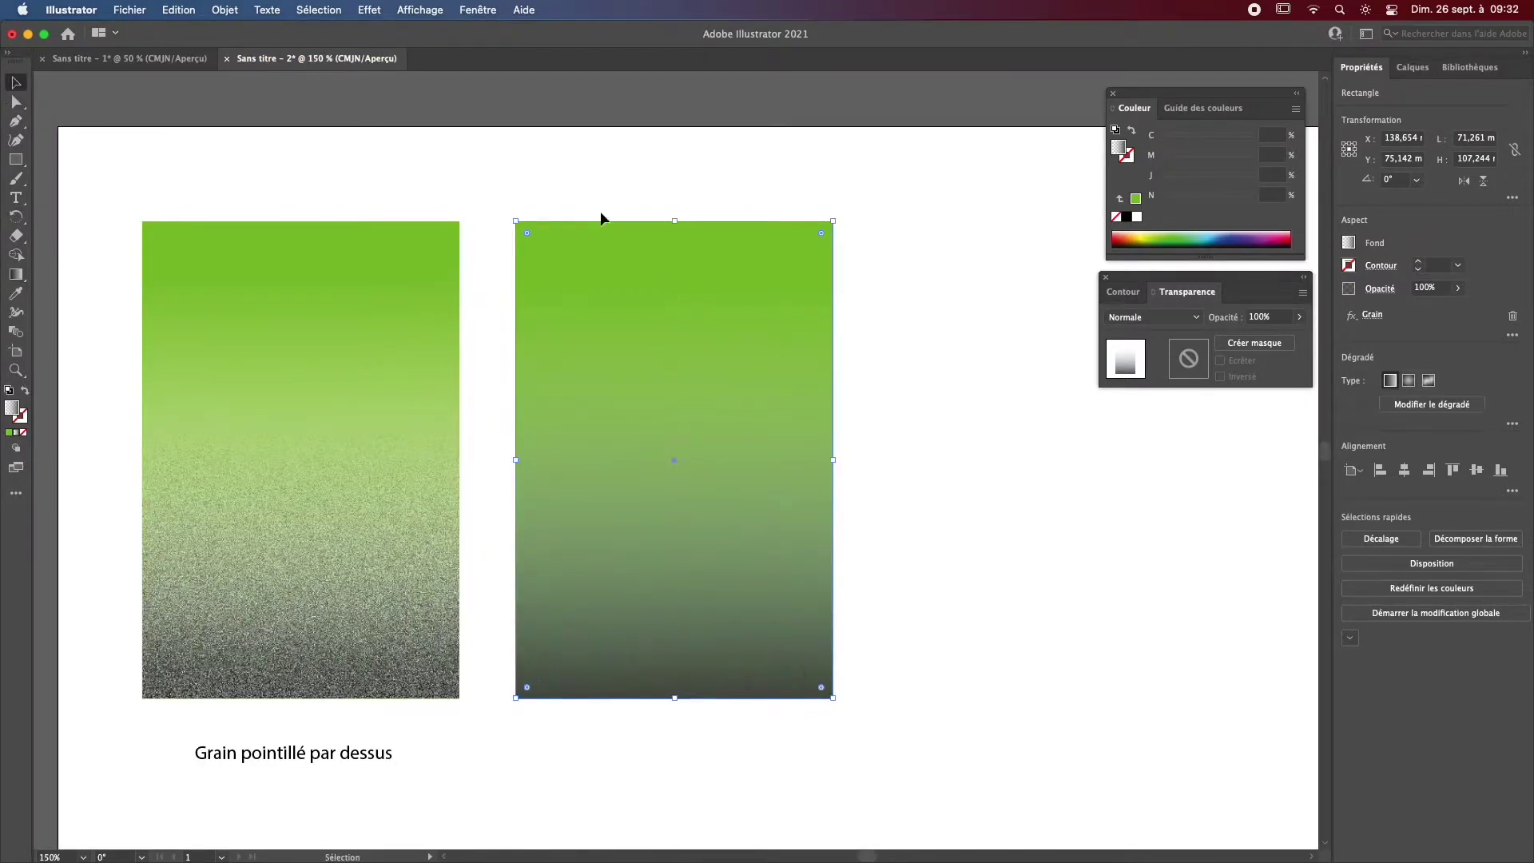
click(352, 759)
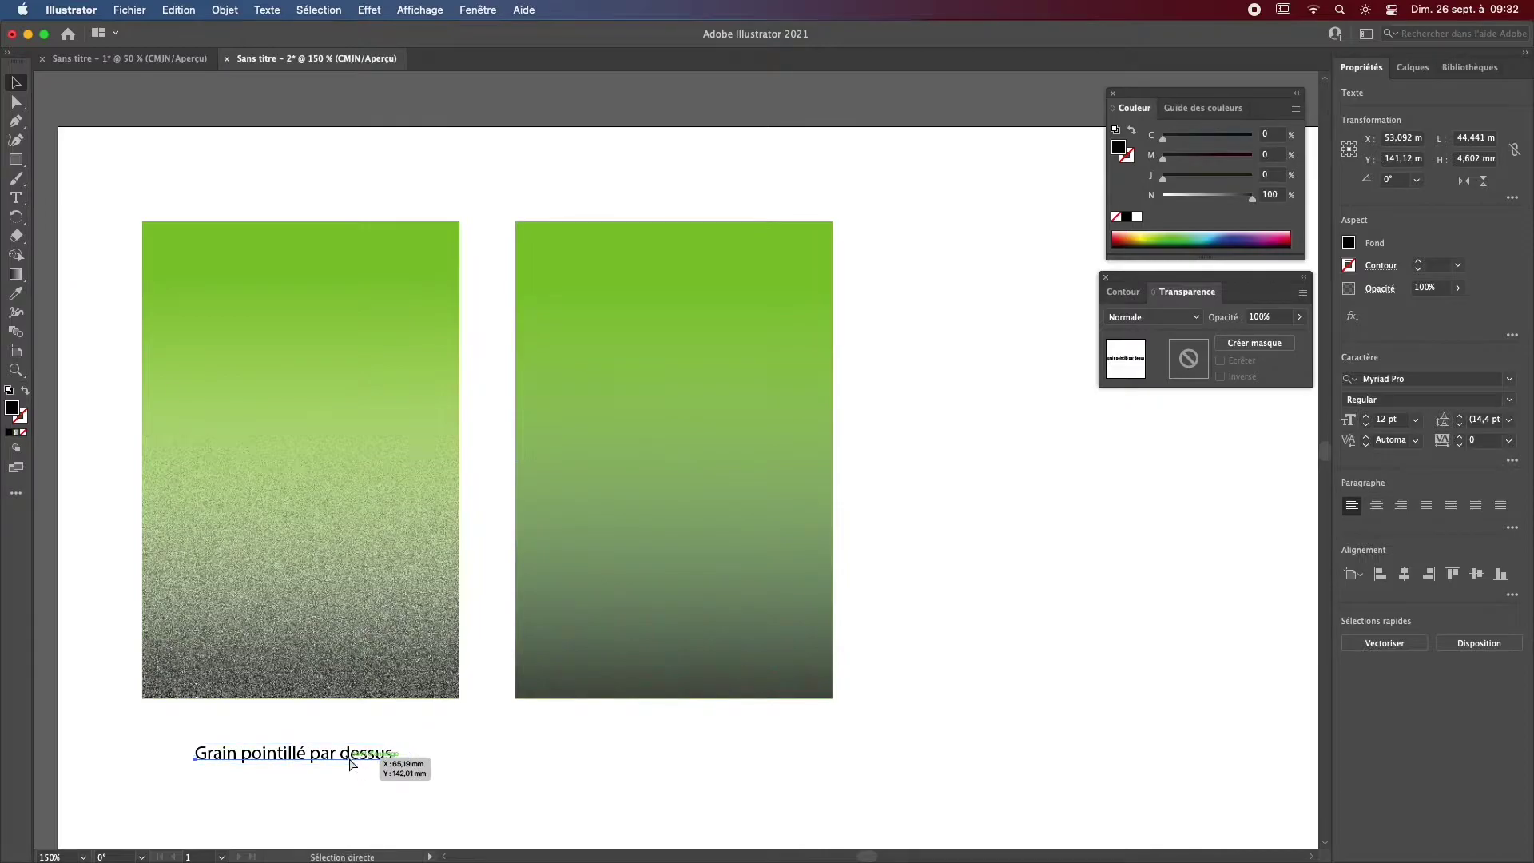
drag(342, 758, 711, 756)
Step: Replace "pointillé par dessus" in the copied label so it reads "Grain effet régulié"
double_click(685, 751)
drag(609, 751, 803, 777)
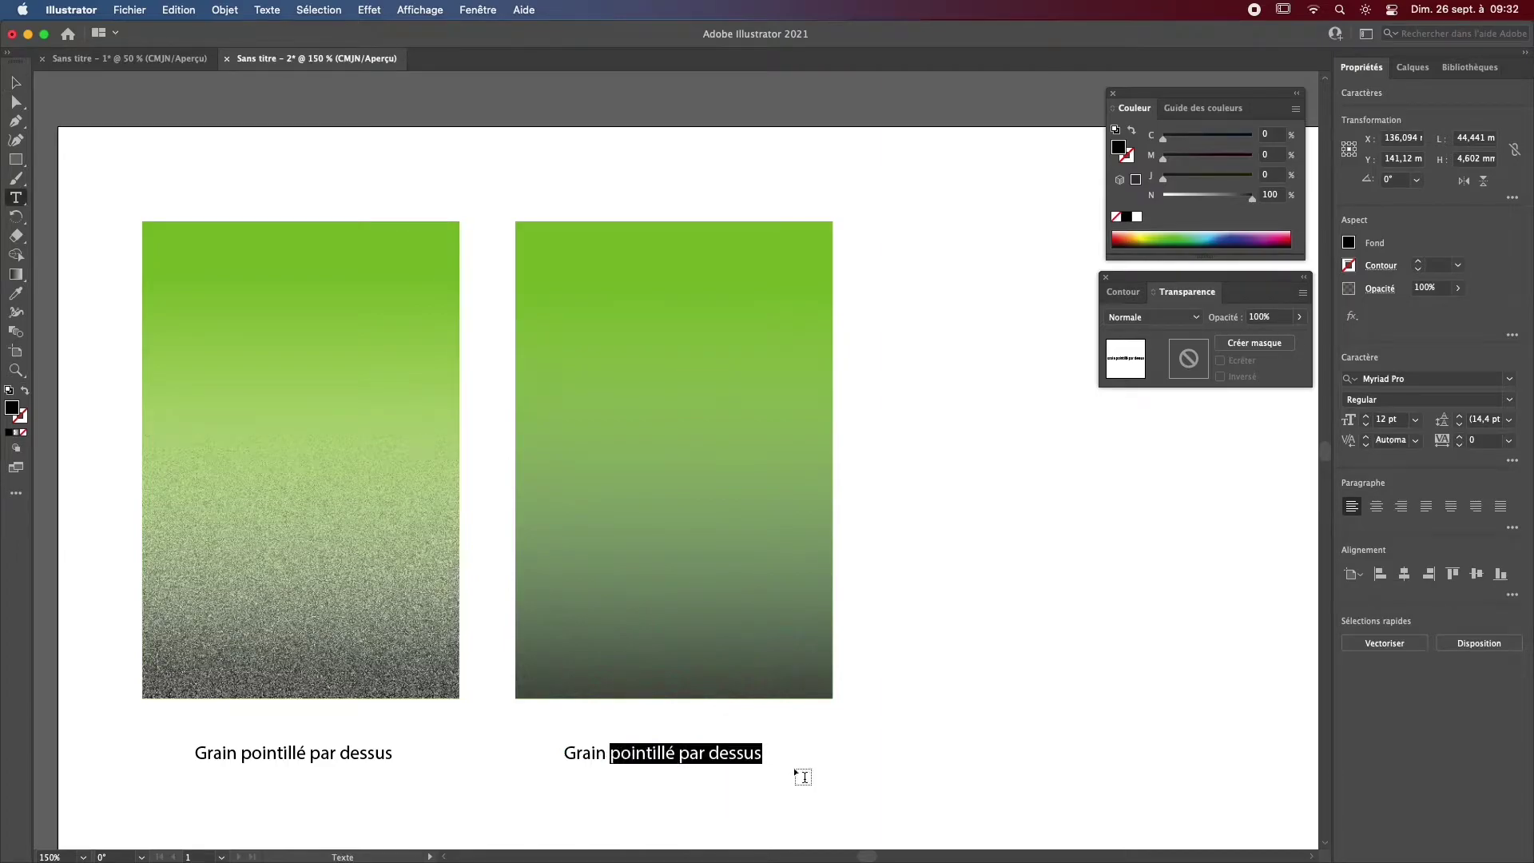
text(ef)
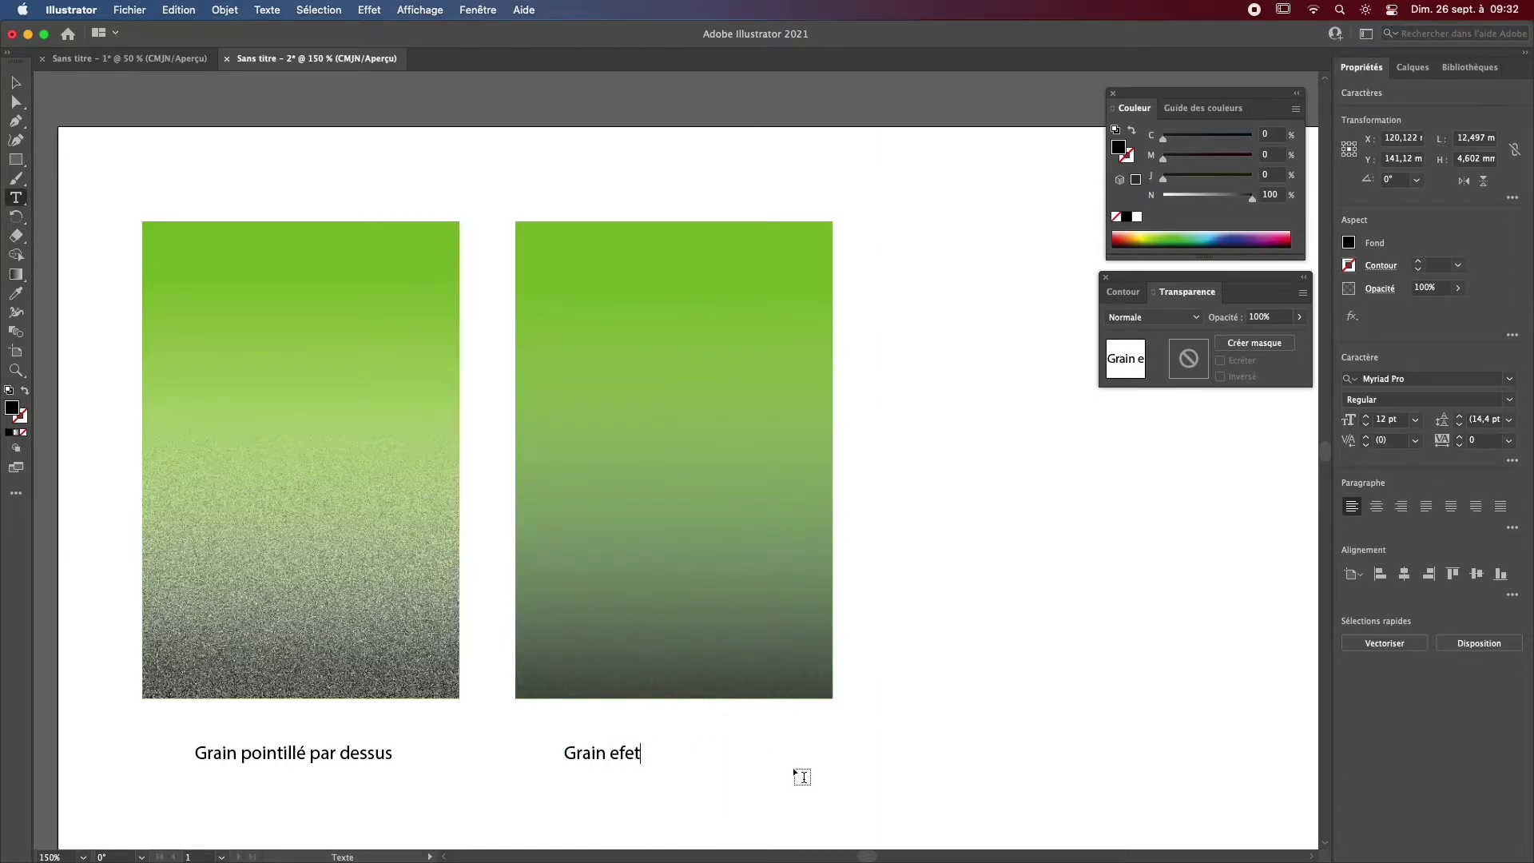
text(fet régulu)
key(BackSpace)
text(ui)
key(BackSpace)
key(BackSpace)
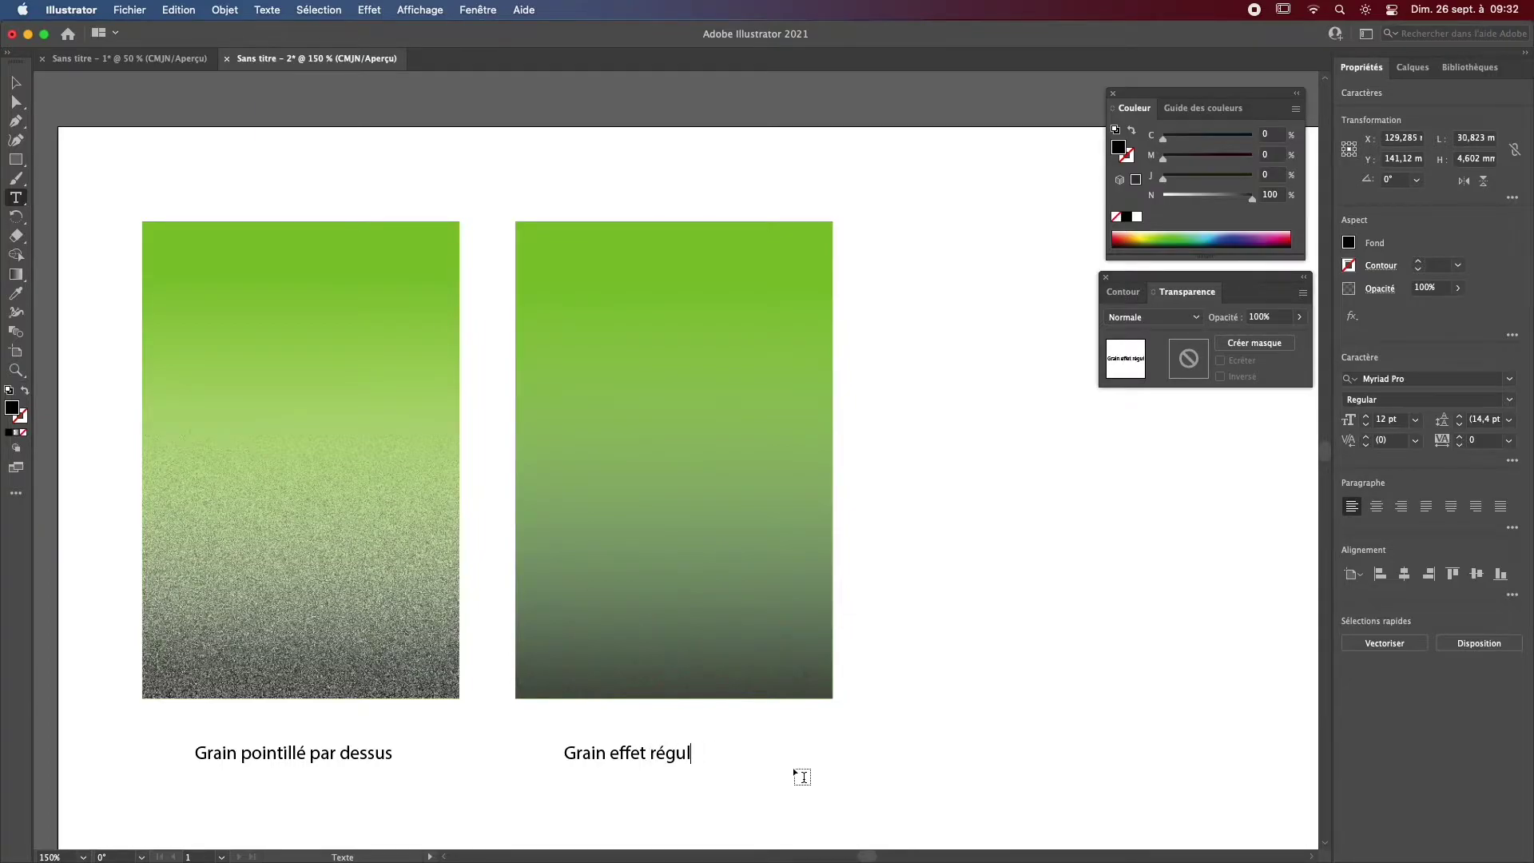
text(ié)
Step: Centre the label roughly under the second rectangle and correct its wording to "Grain effet régulier"
click(16, 83)
drag(673, 764, 703, 765)
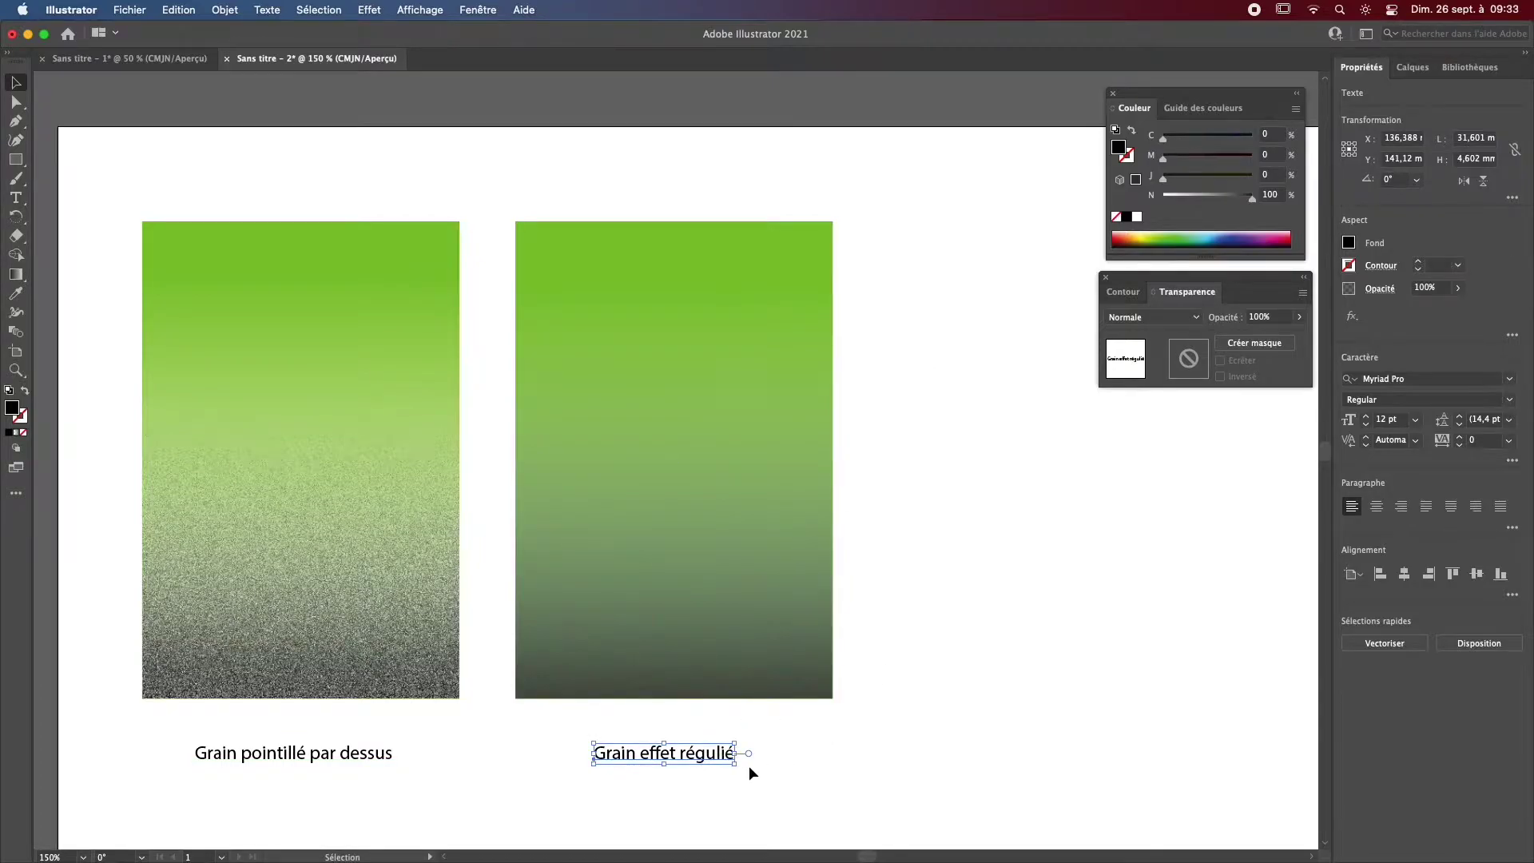
double_click(726, 760)
drag(726, 761, 757, 764)
text(er)
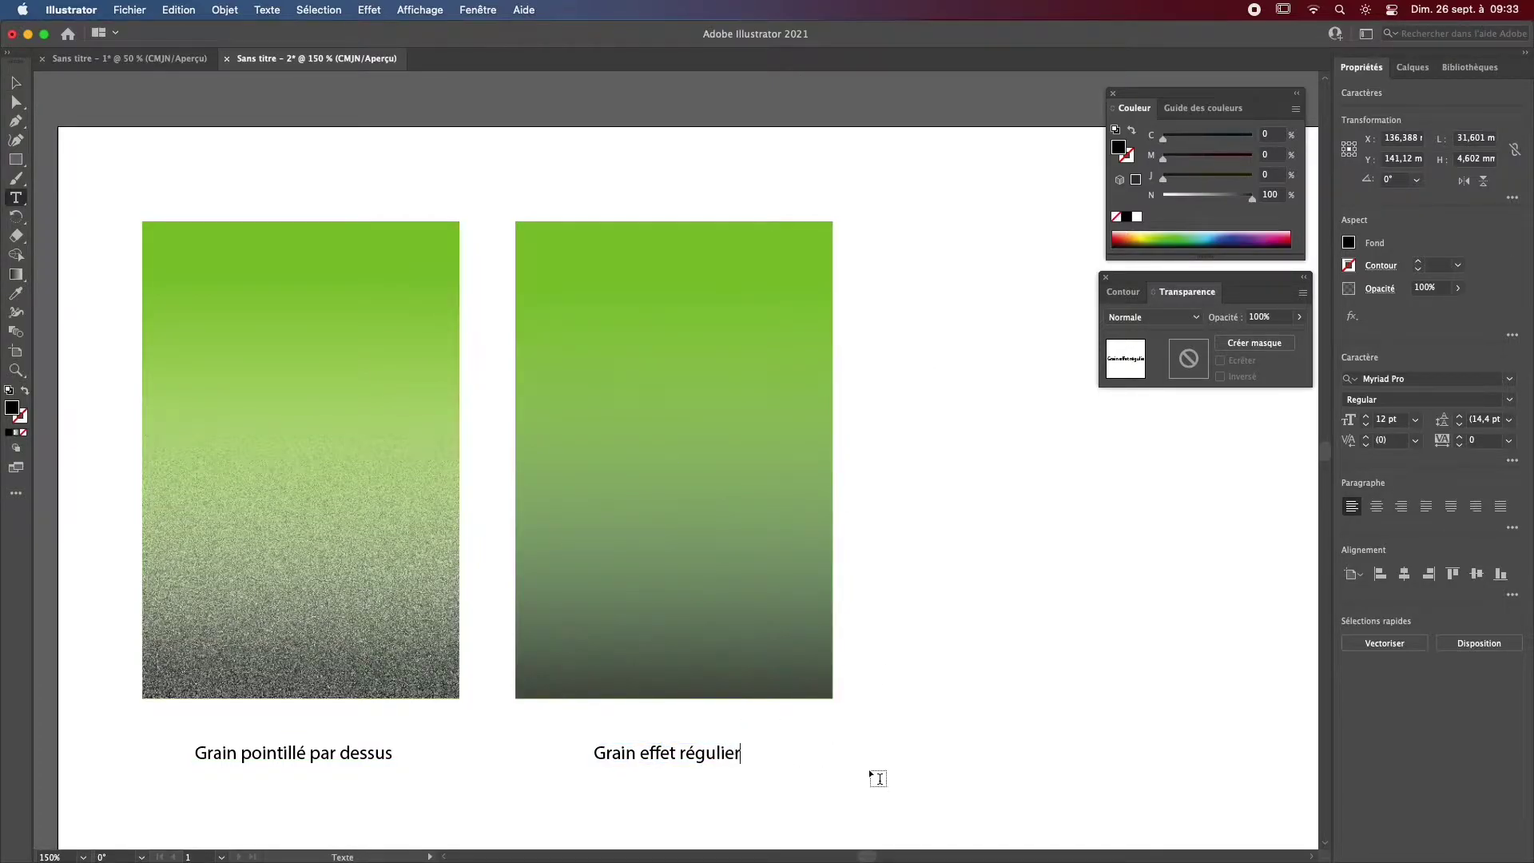
click(11, 82)
click(943, 505)
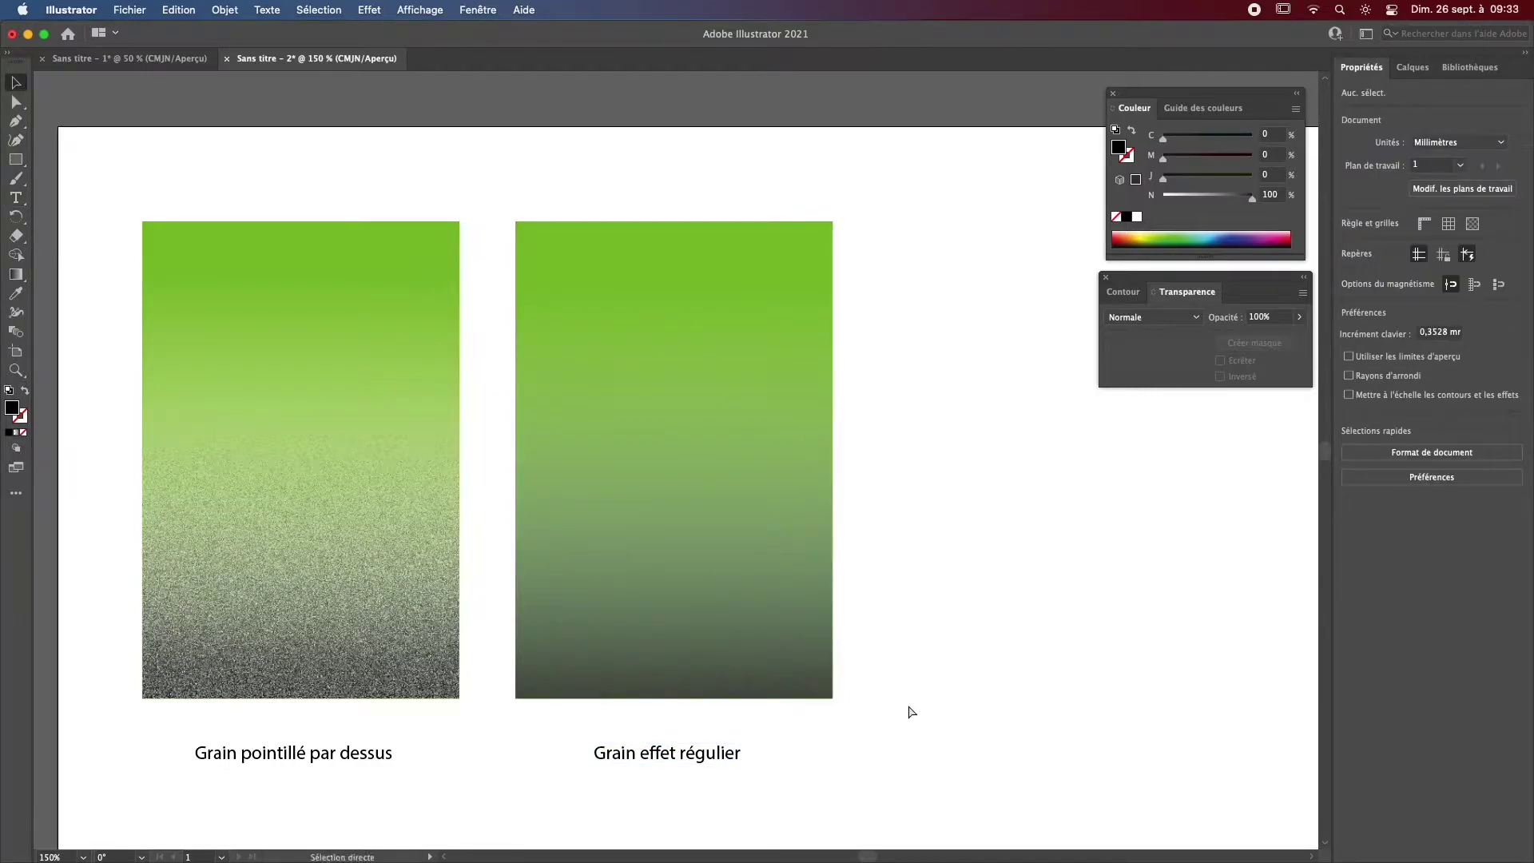
Step: Copy the plain green rectangle beneath the second gradient and place the copy to the right of that sample, aligned with its top edge
key(super+minus)
key(super+minus)
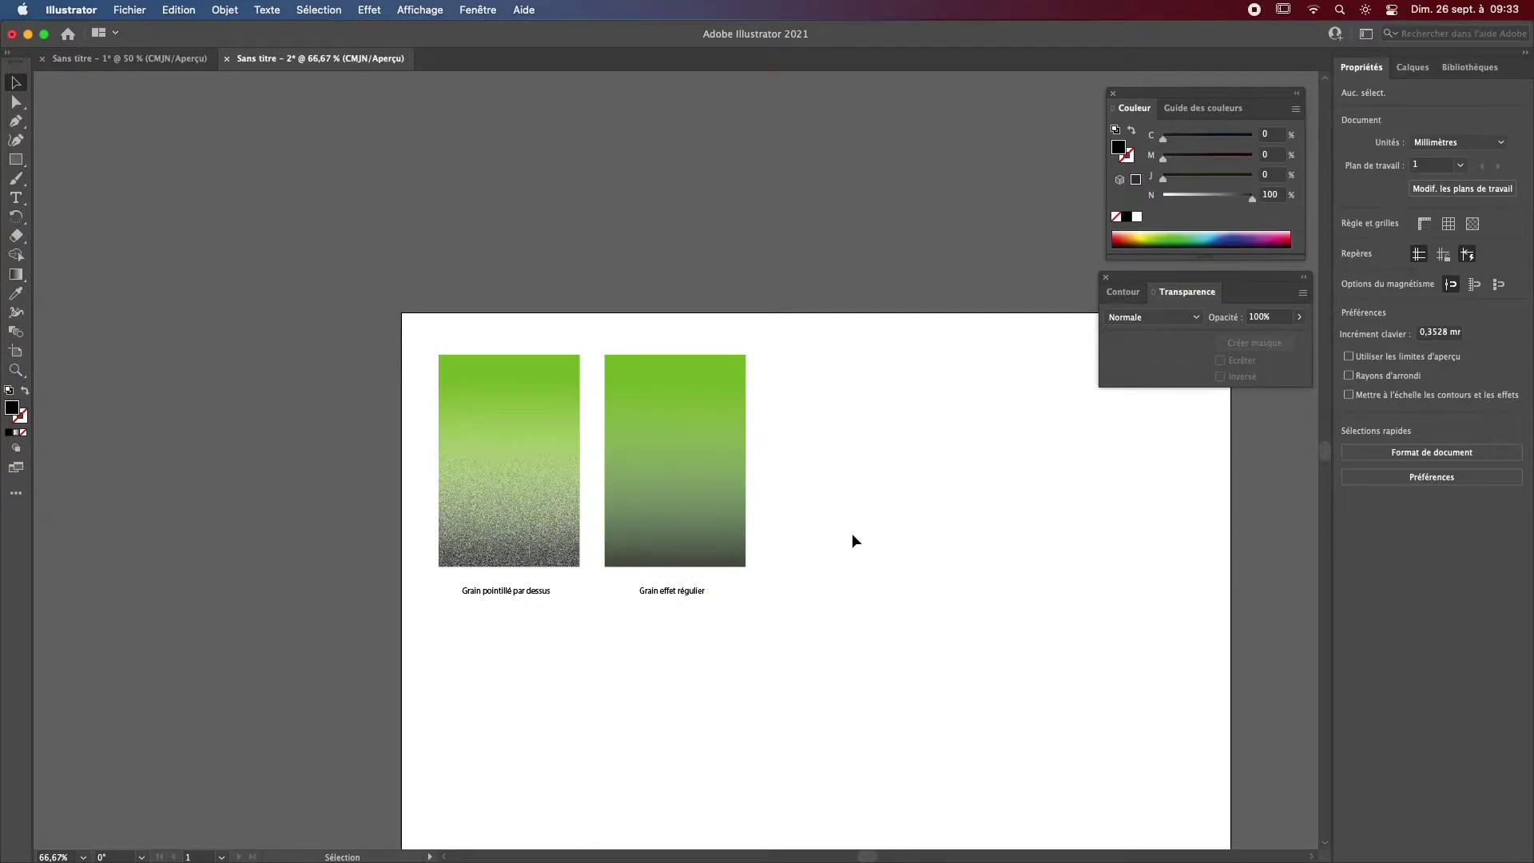
text(Grain pointillé par dessus)
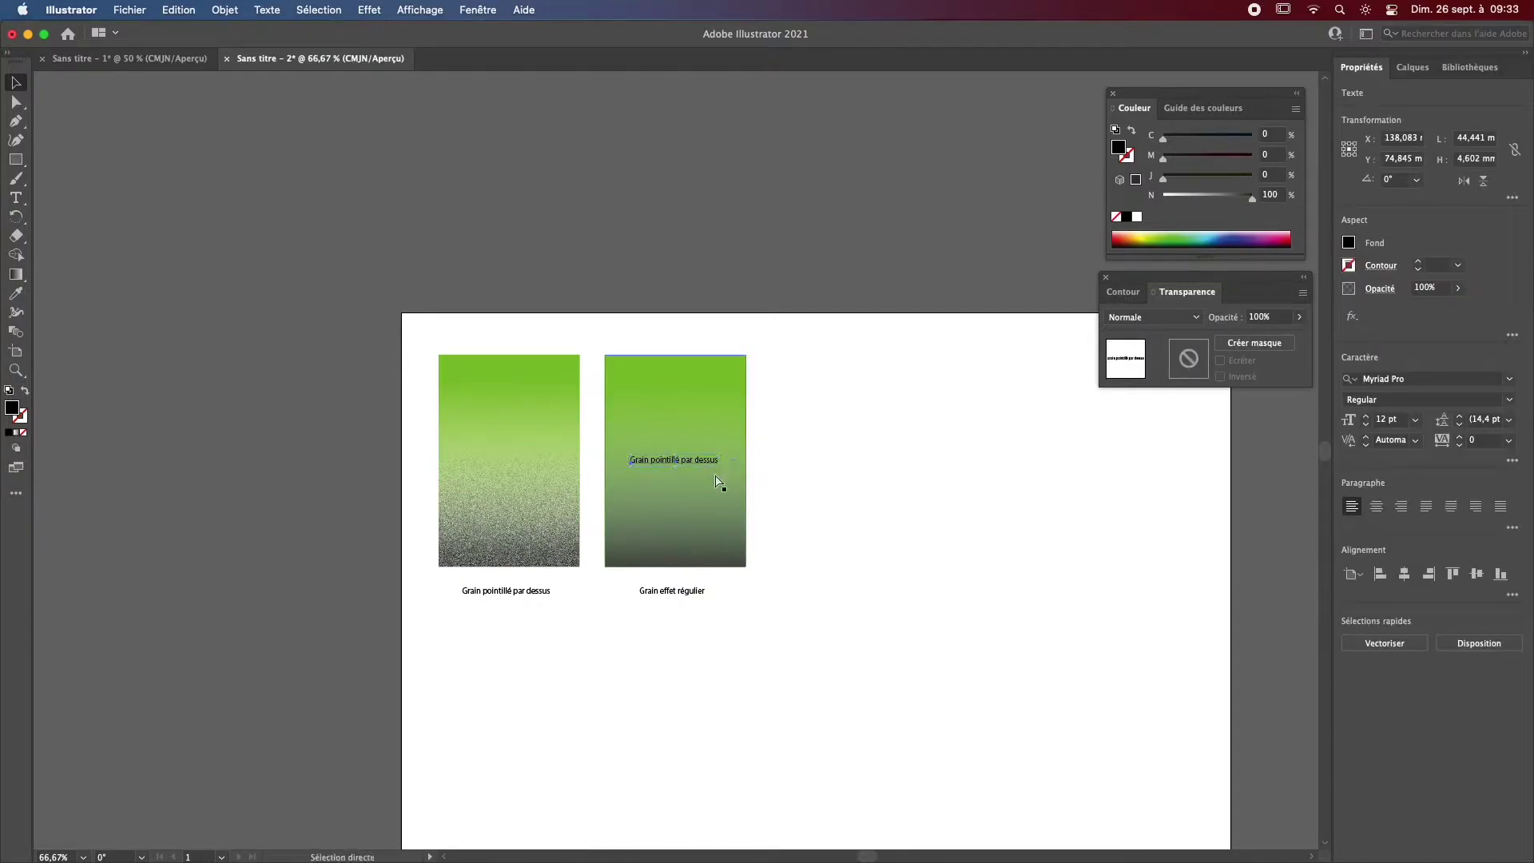
key(super+z)
drag(746, 525, 767, 530)
click(611, 490)
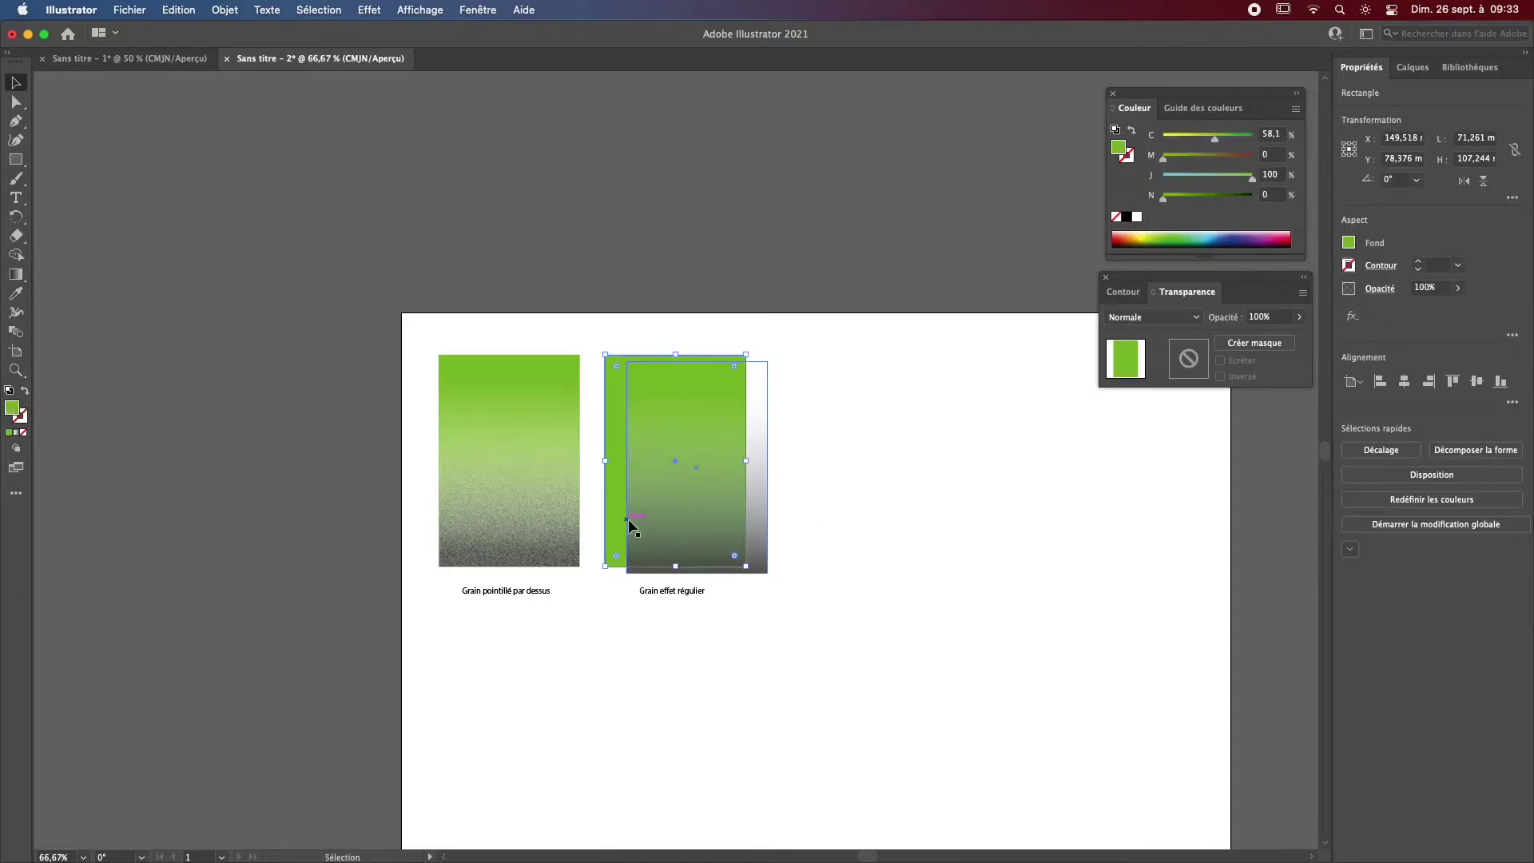
click(943, 573)
key(super+z)
click(851, 564)
key(super+z)
drag(714, 557, 880, 553)
Step: Duplicate the third green rectangle in place and fill the copy with a vertical linear gradient darkening to black just below its bottom edge
key(a)
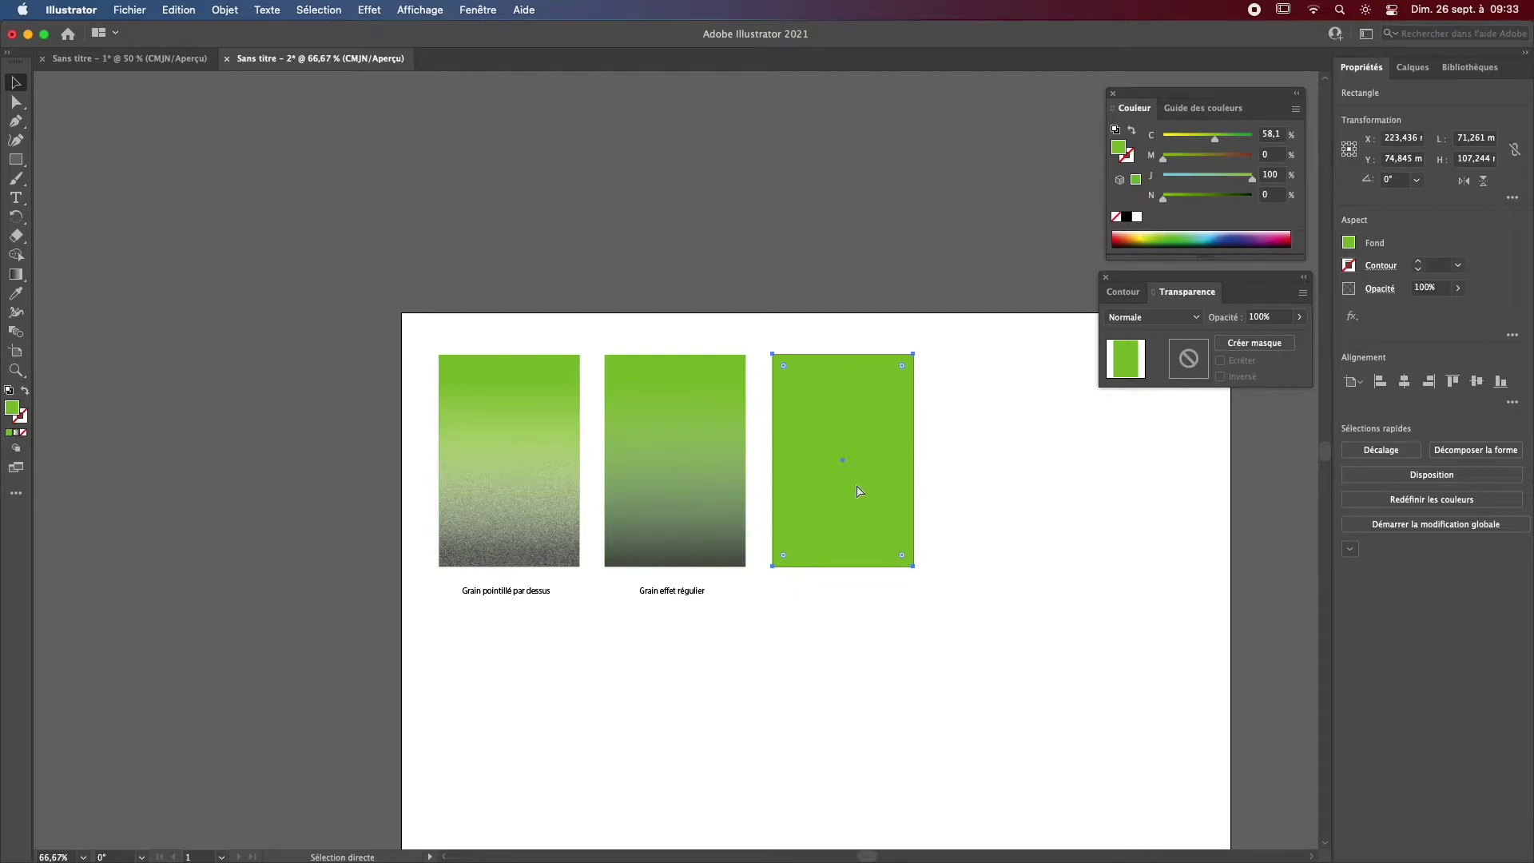
key(v)
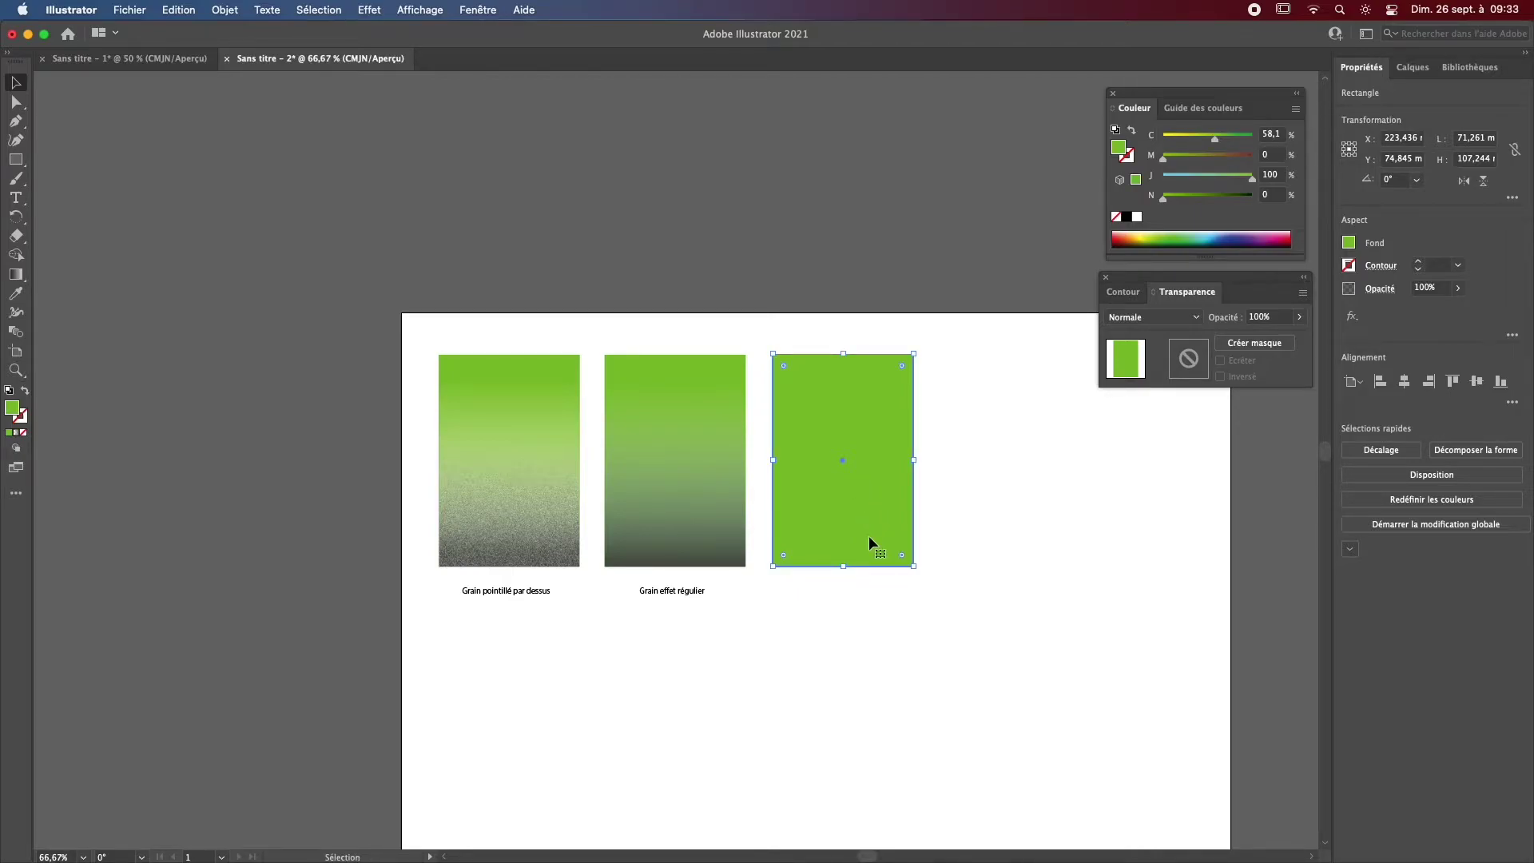
click(16, 275)
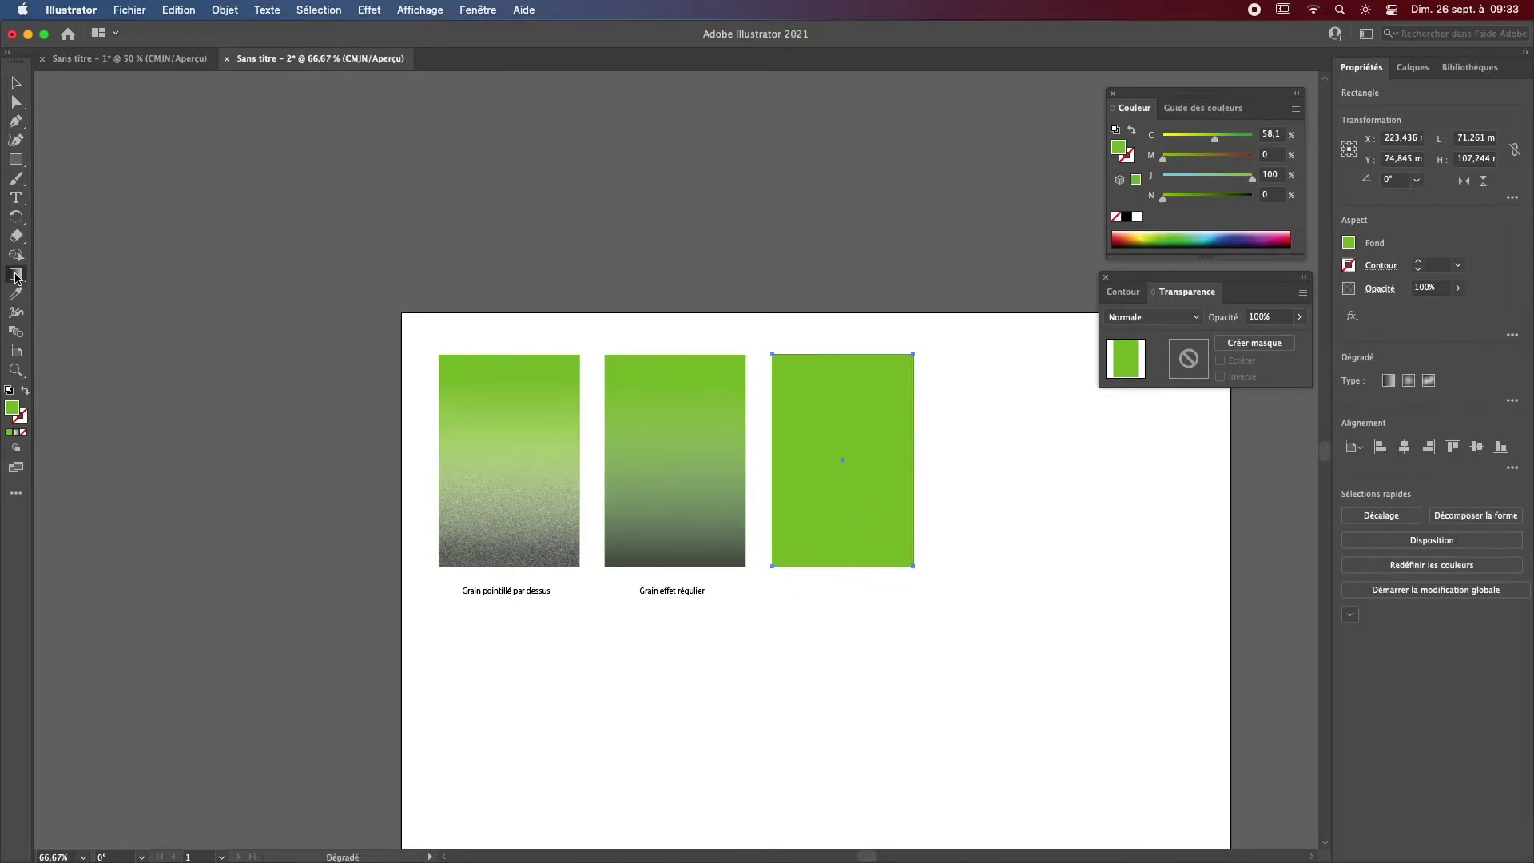
click(1389, 380)
drag(848, 381, 844, 580)
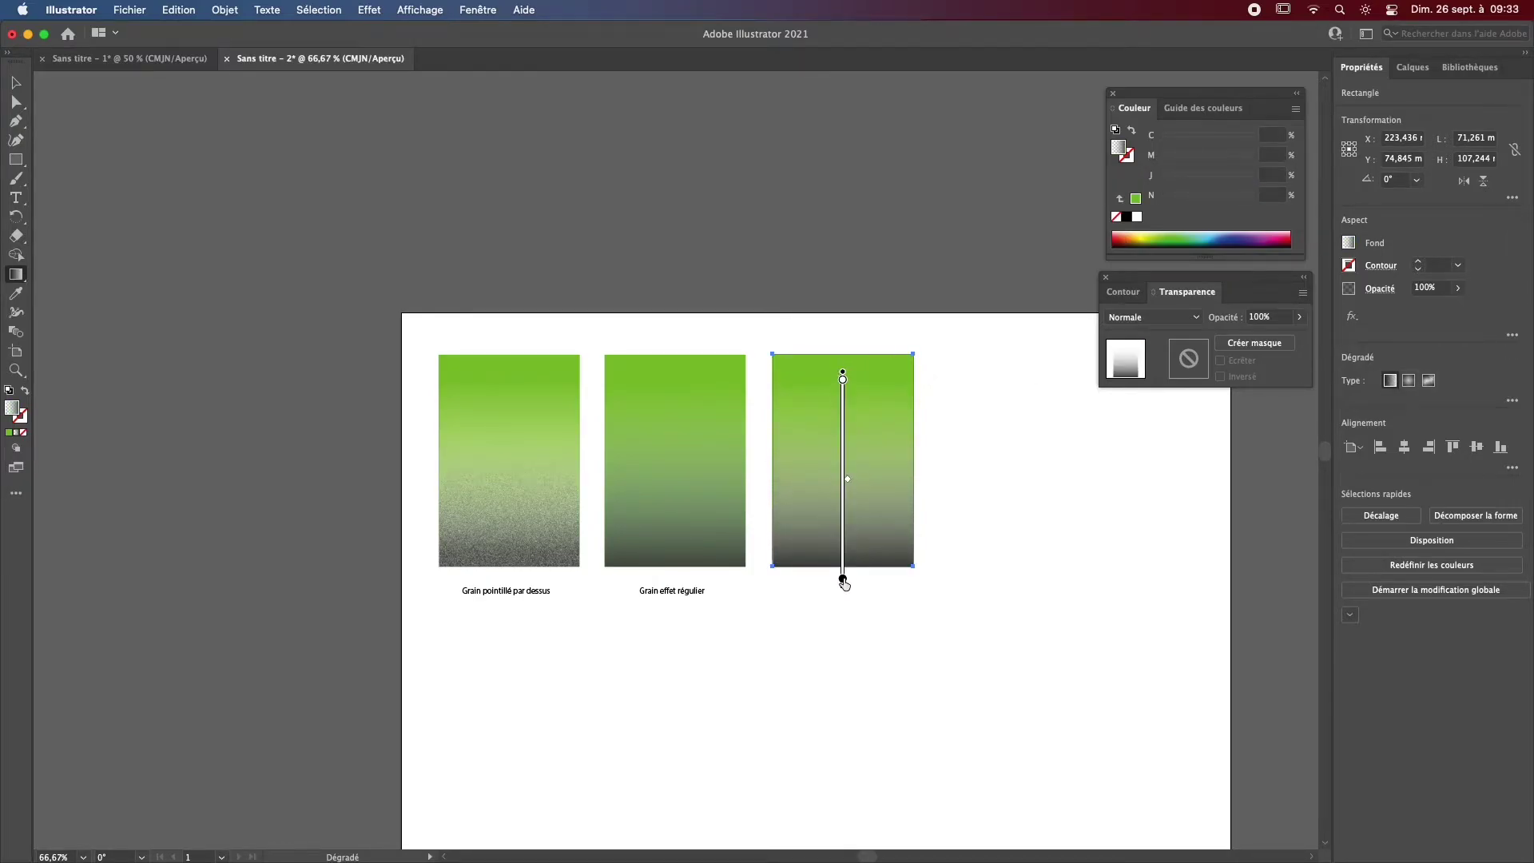
Step: Apply the Grain texture effect to the third gradient rectangle with type Pointillé
click(366, 9)
click(398, 50)
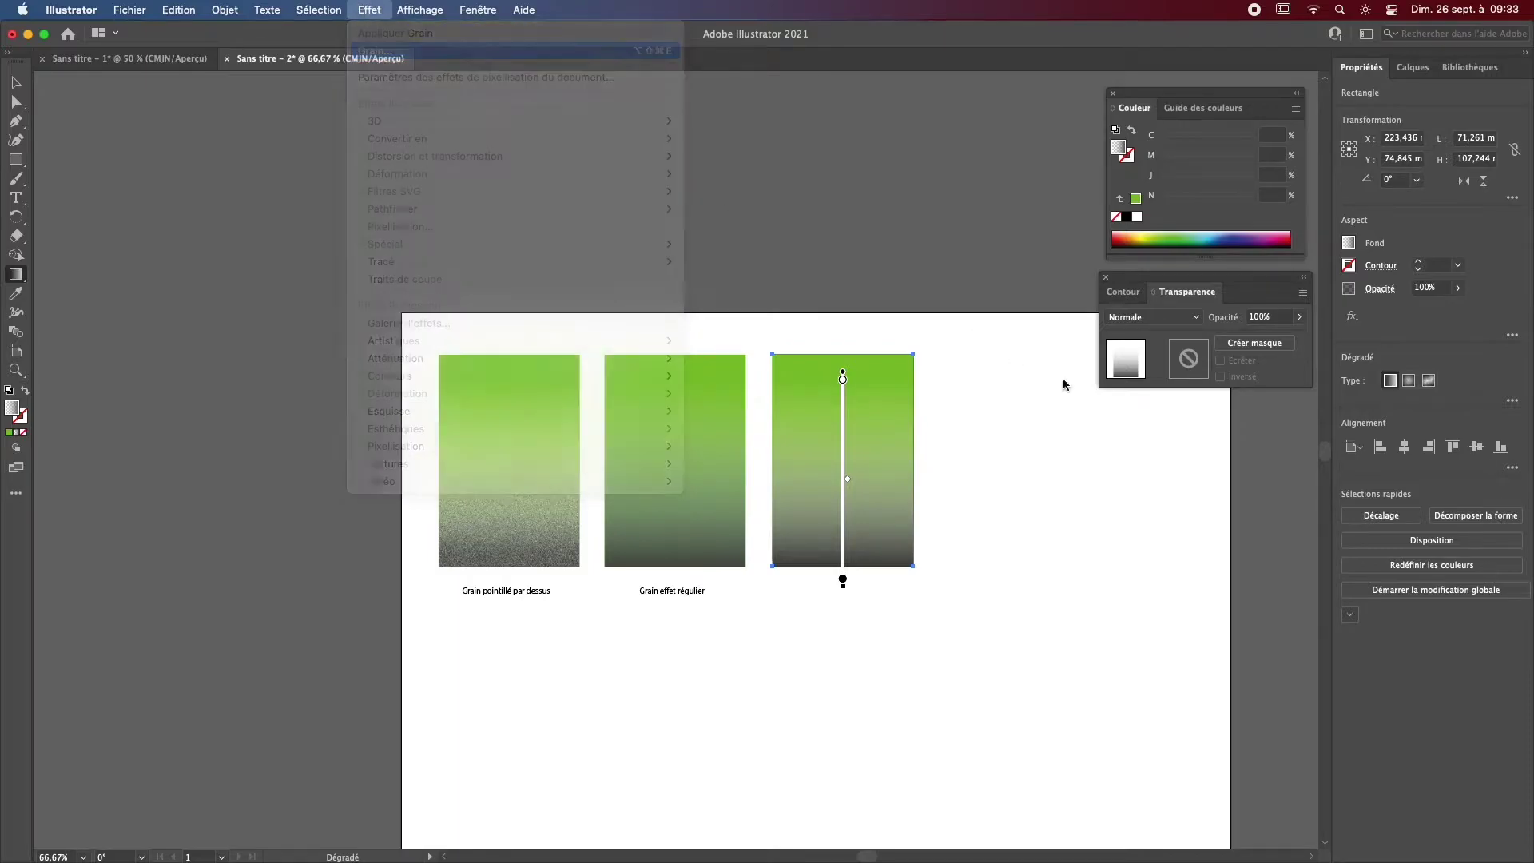
click(1437, 226)
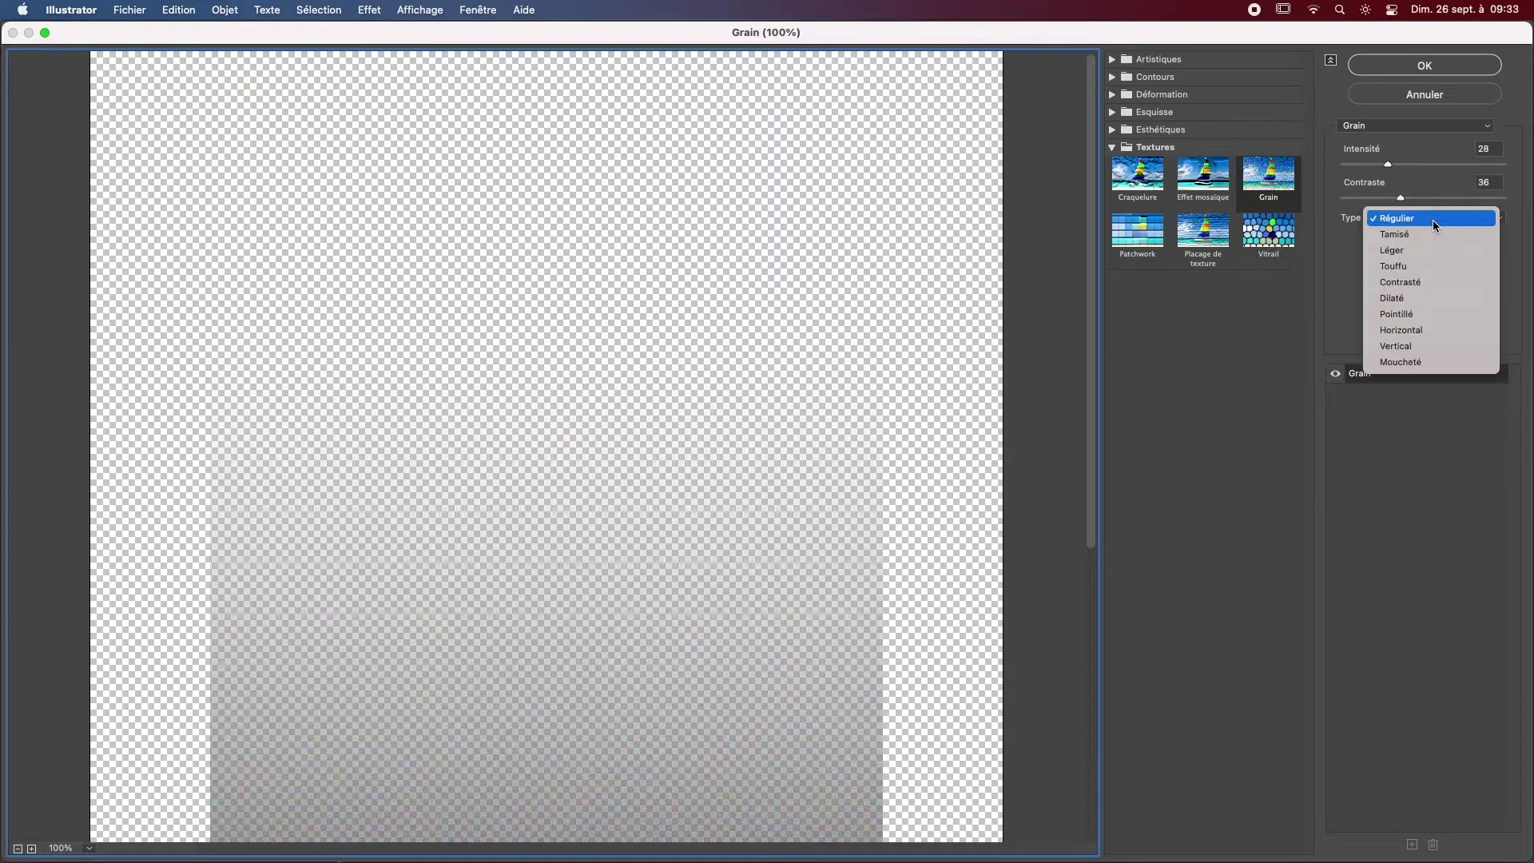
click(1425, 314)
click(1435, 69)
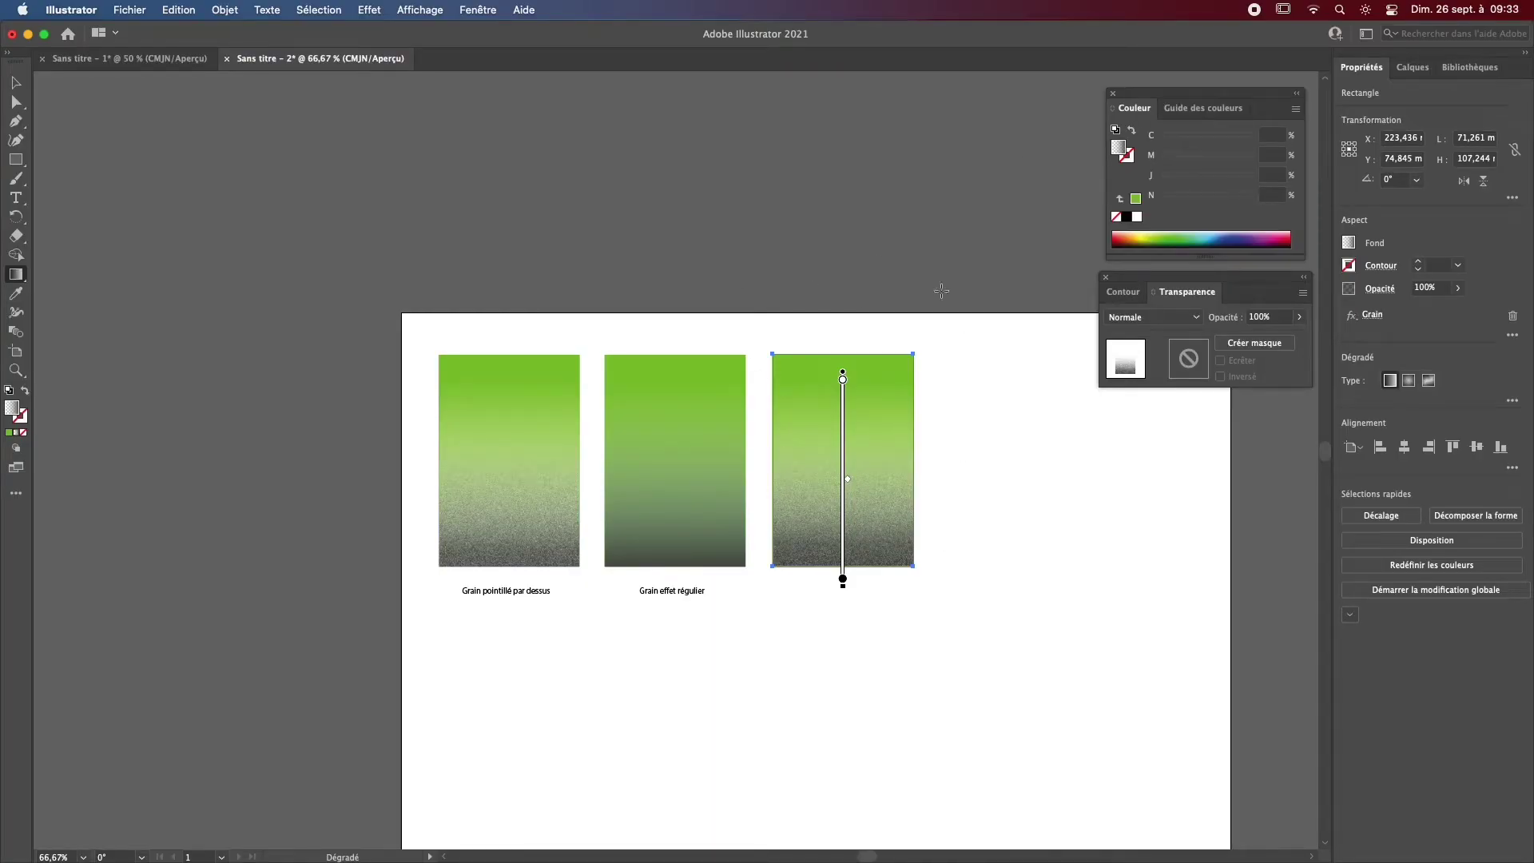
Step: Set the blending mode of the third grained gradient to Produit and deselect it
click(478, 10)
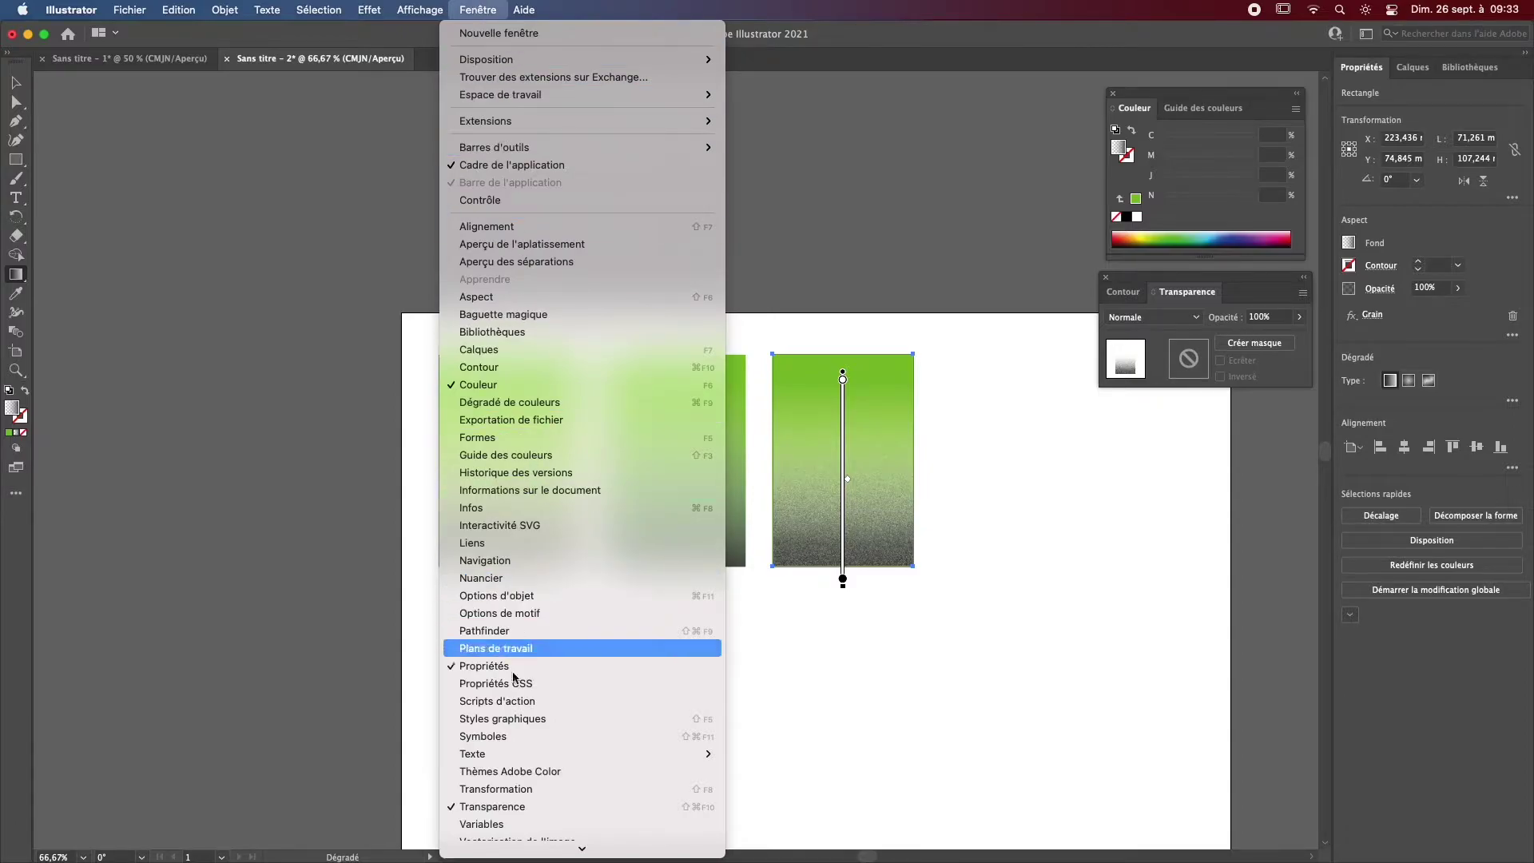
click(557, 807)
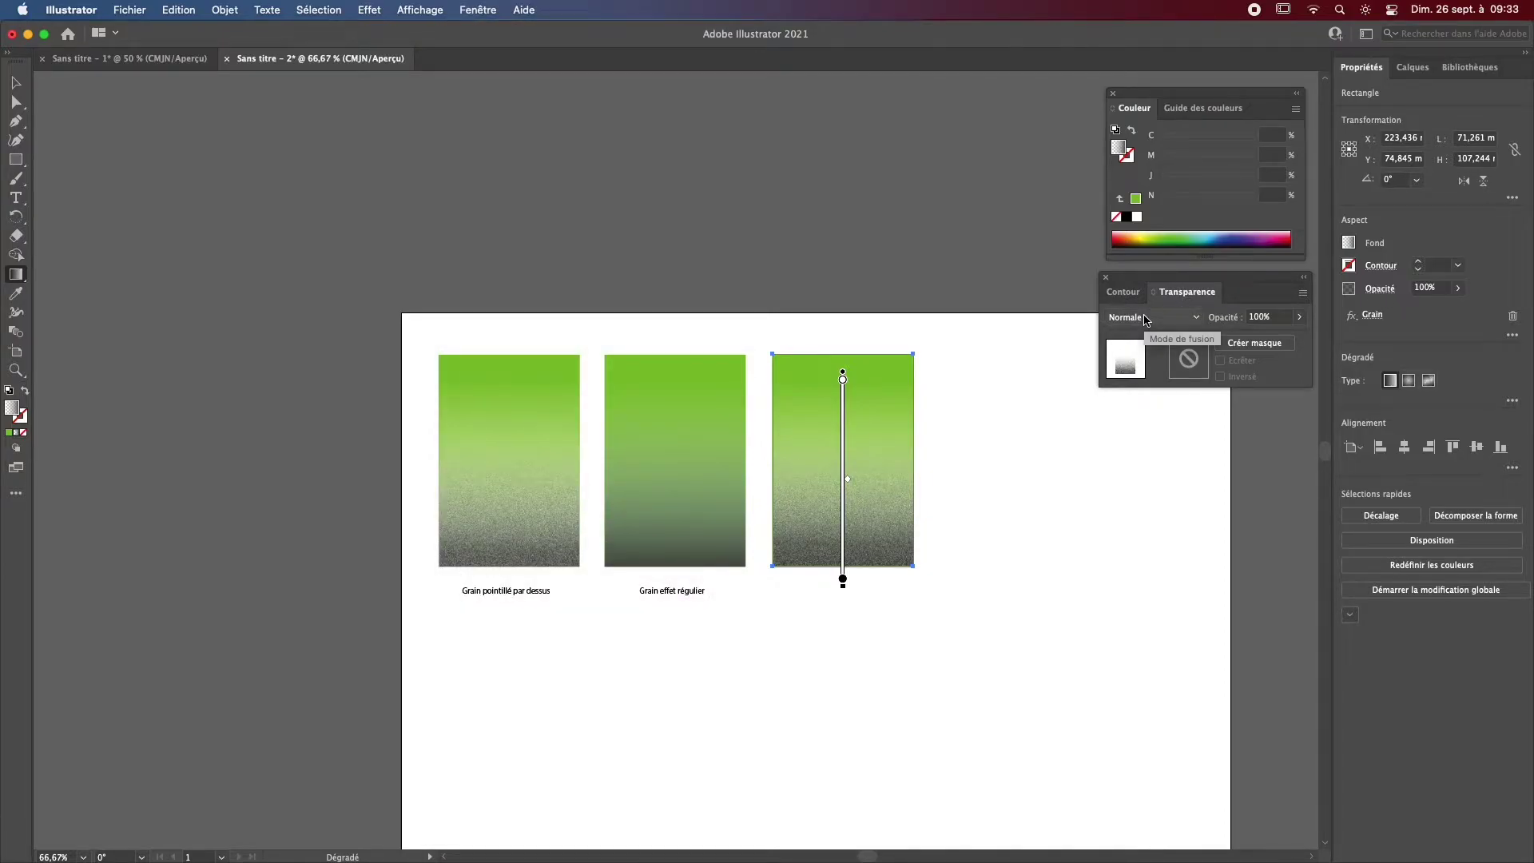
click(1156, 320)
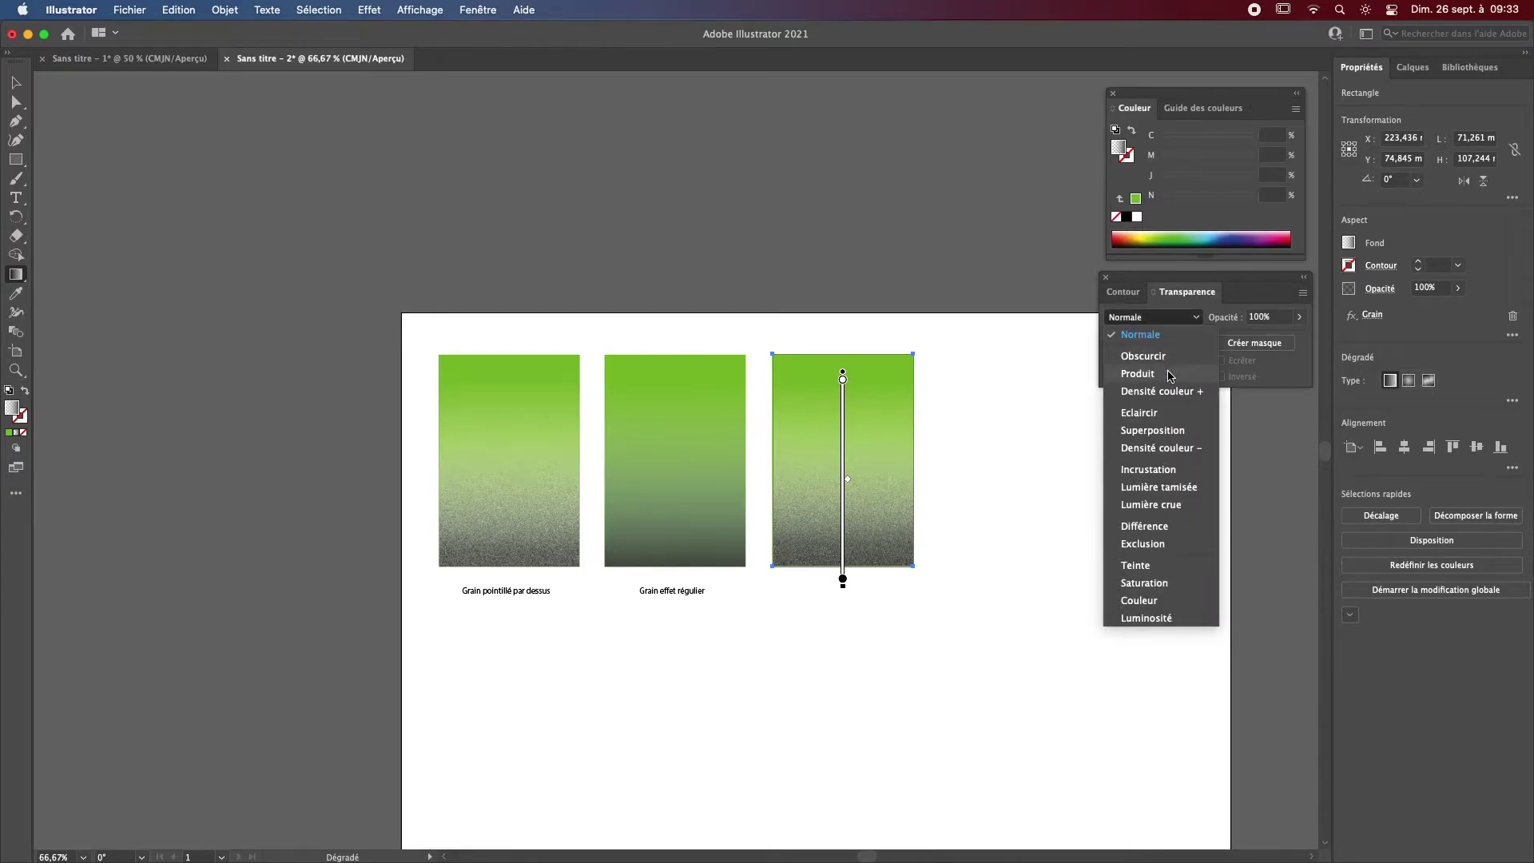
click(1170, 375)
click(16, 83)
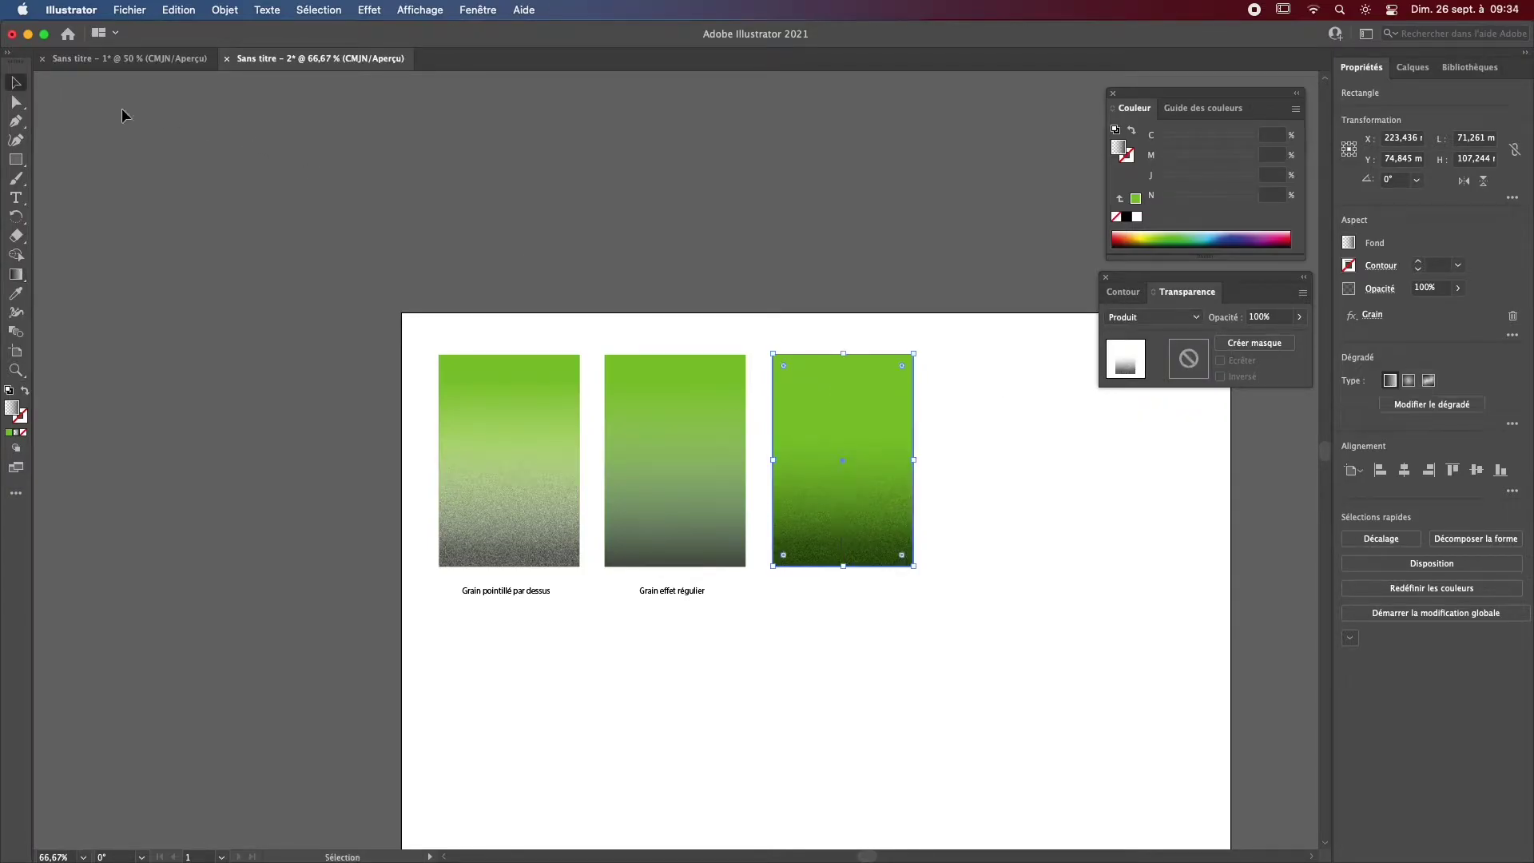
click(676, 214)
Step: Copy the first label beneath the third sample, extend its text to "Grain pointillé par dessus + produit", and deselect it
click(522, 594)
drag(522, 598, 843, 592)
key(t)
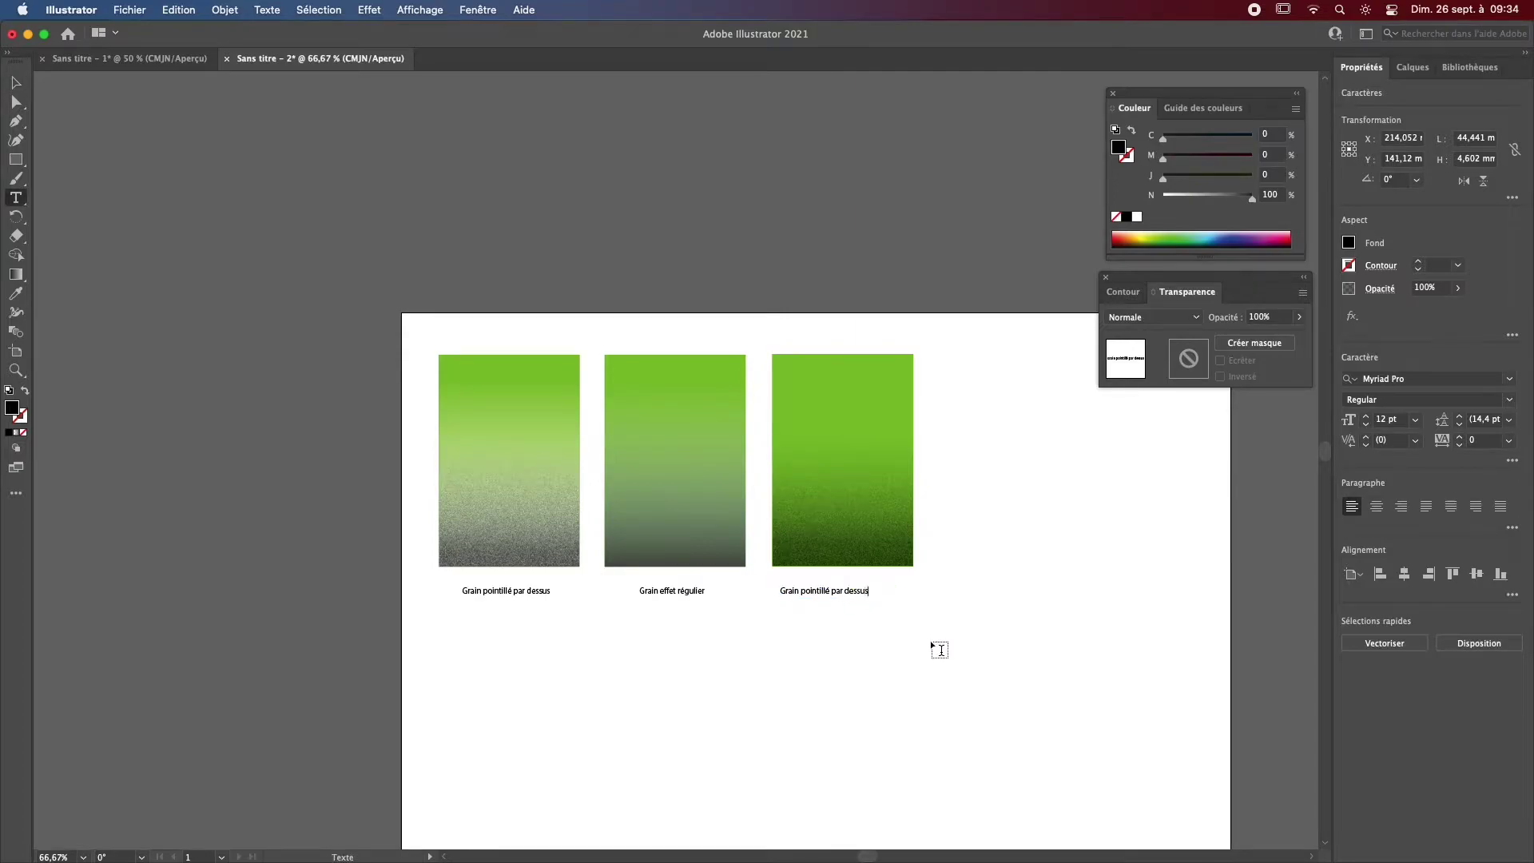
text(+ produit)
click(16, 83)
click(1002, 543)
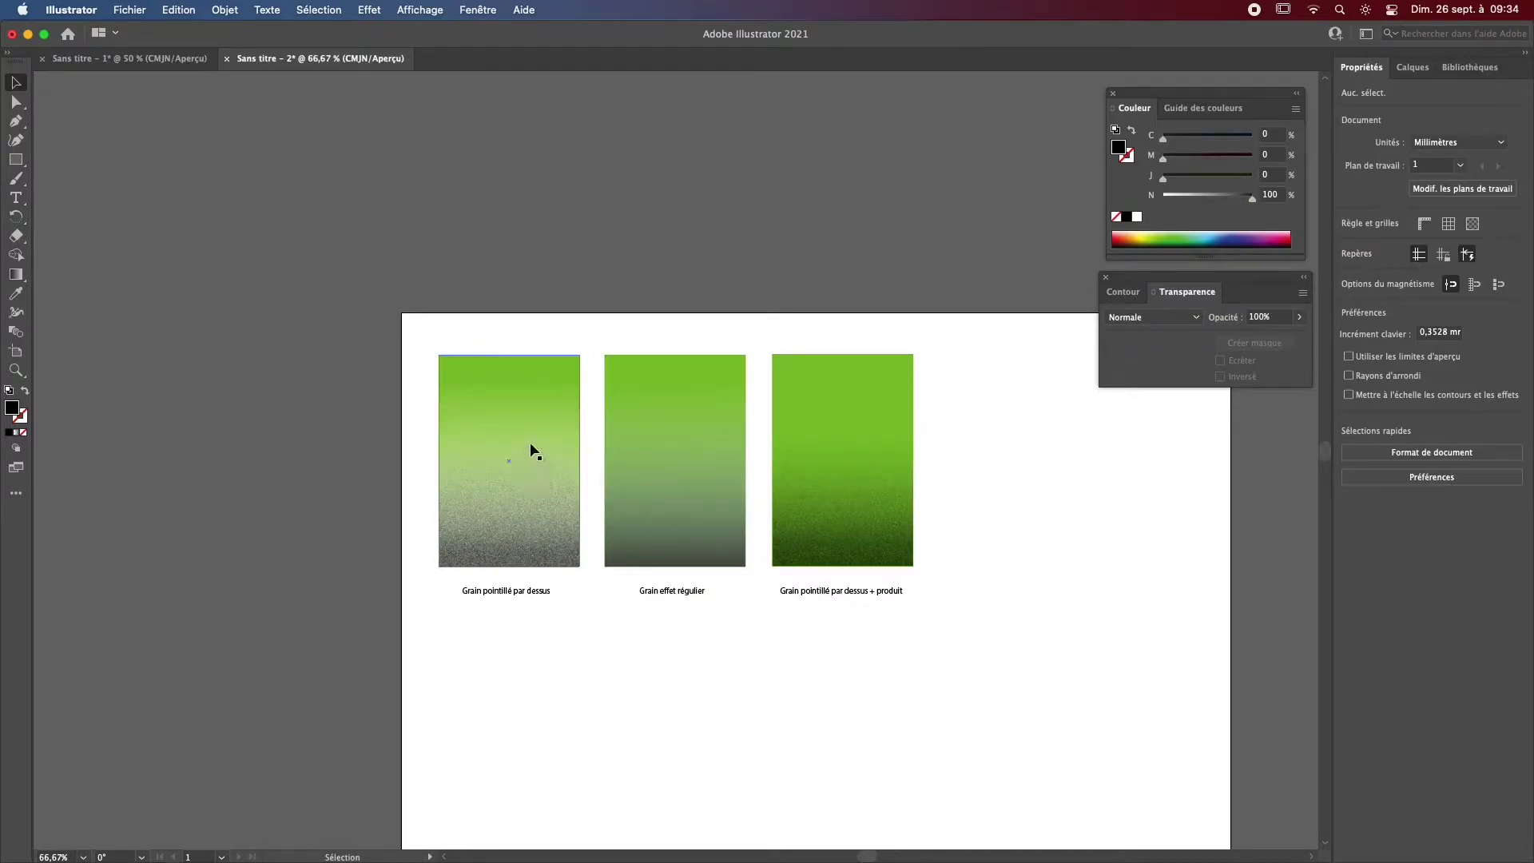
Step: Group the first green rectangle with the grained gradient lying on top of it
drag(521, 488, 504, 487)
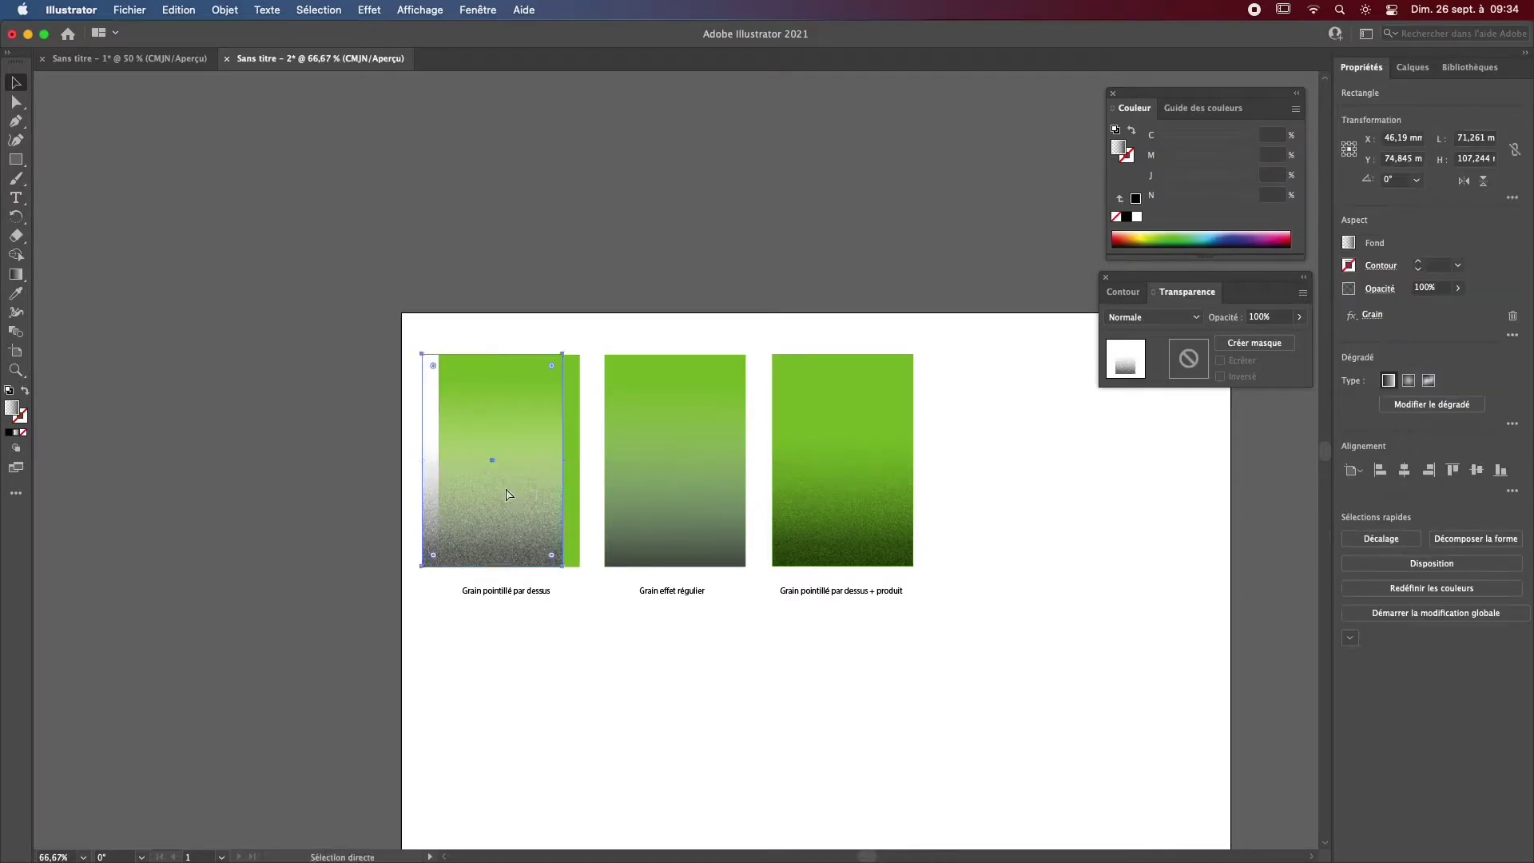
key(super+z)
click(454, 321)
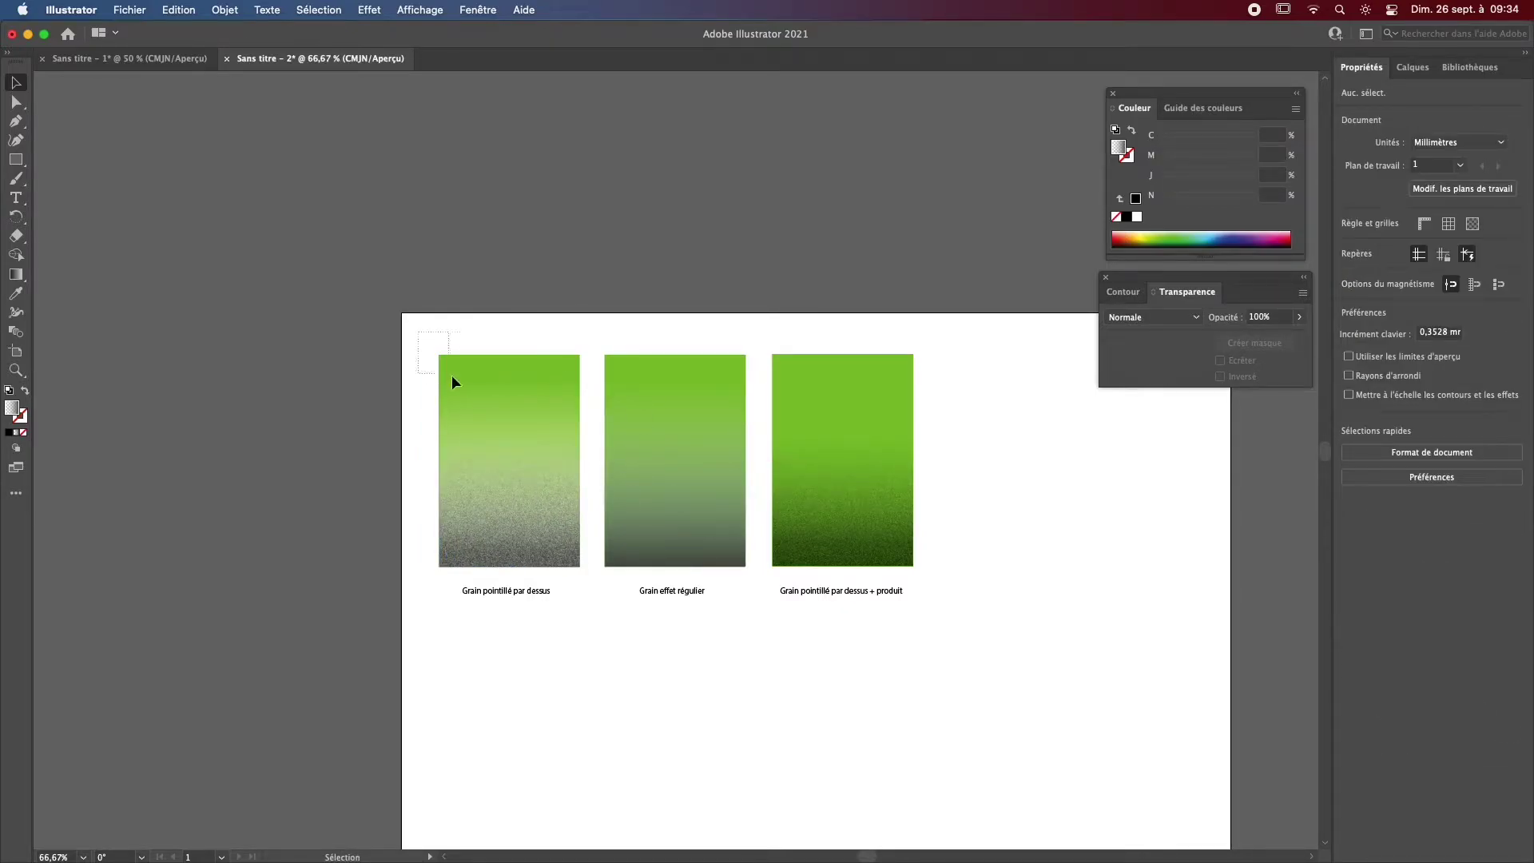
click(488, 399)
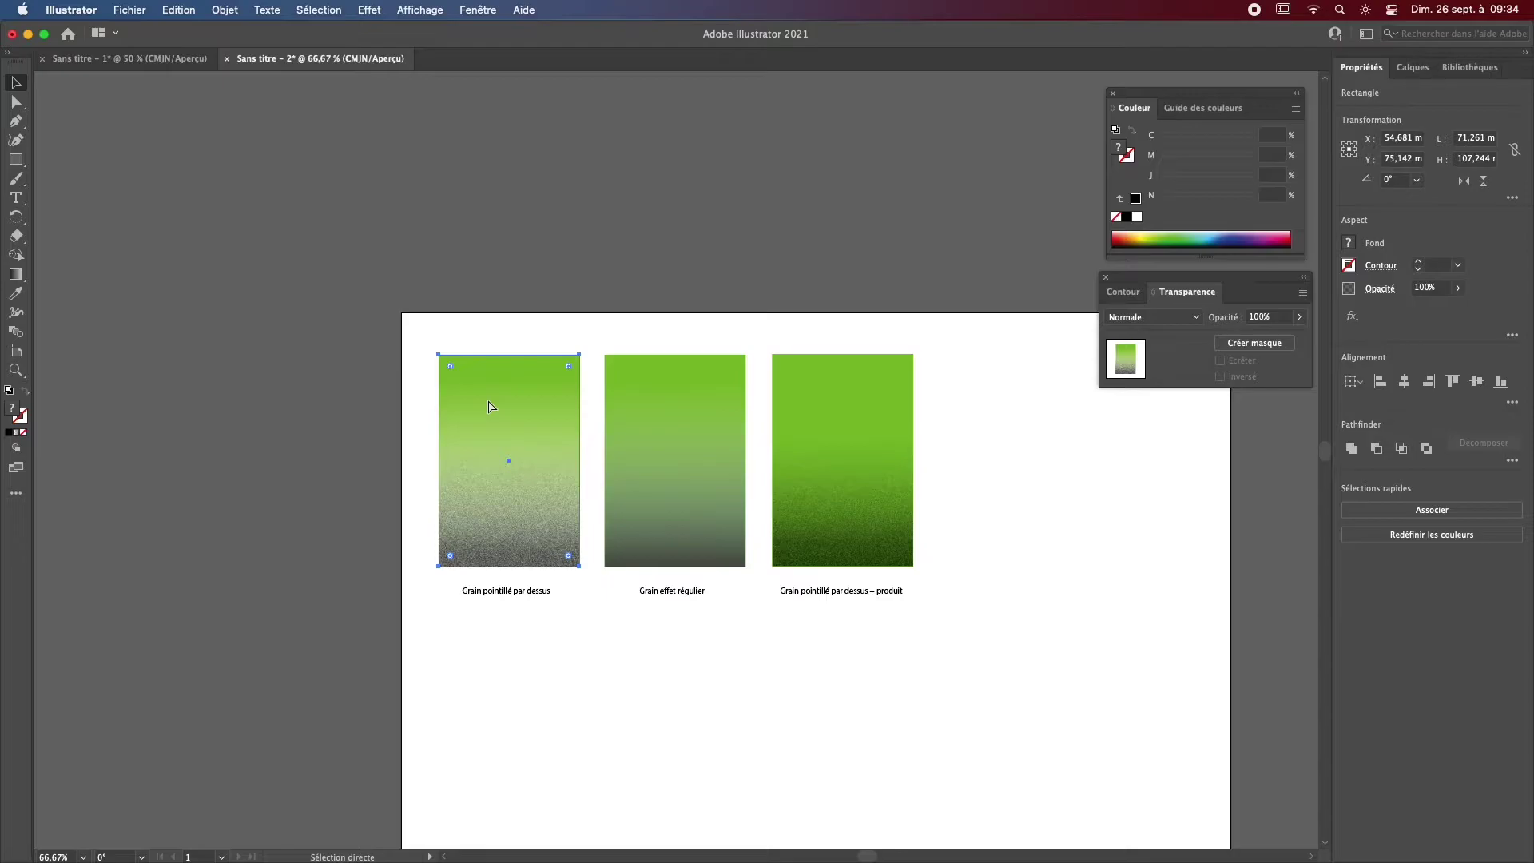
key(v)
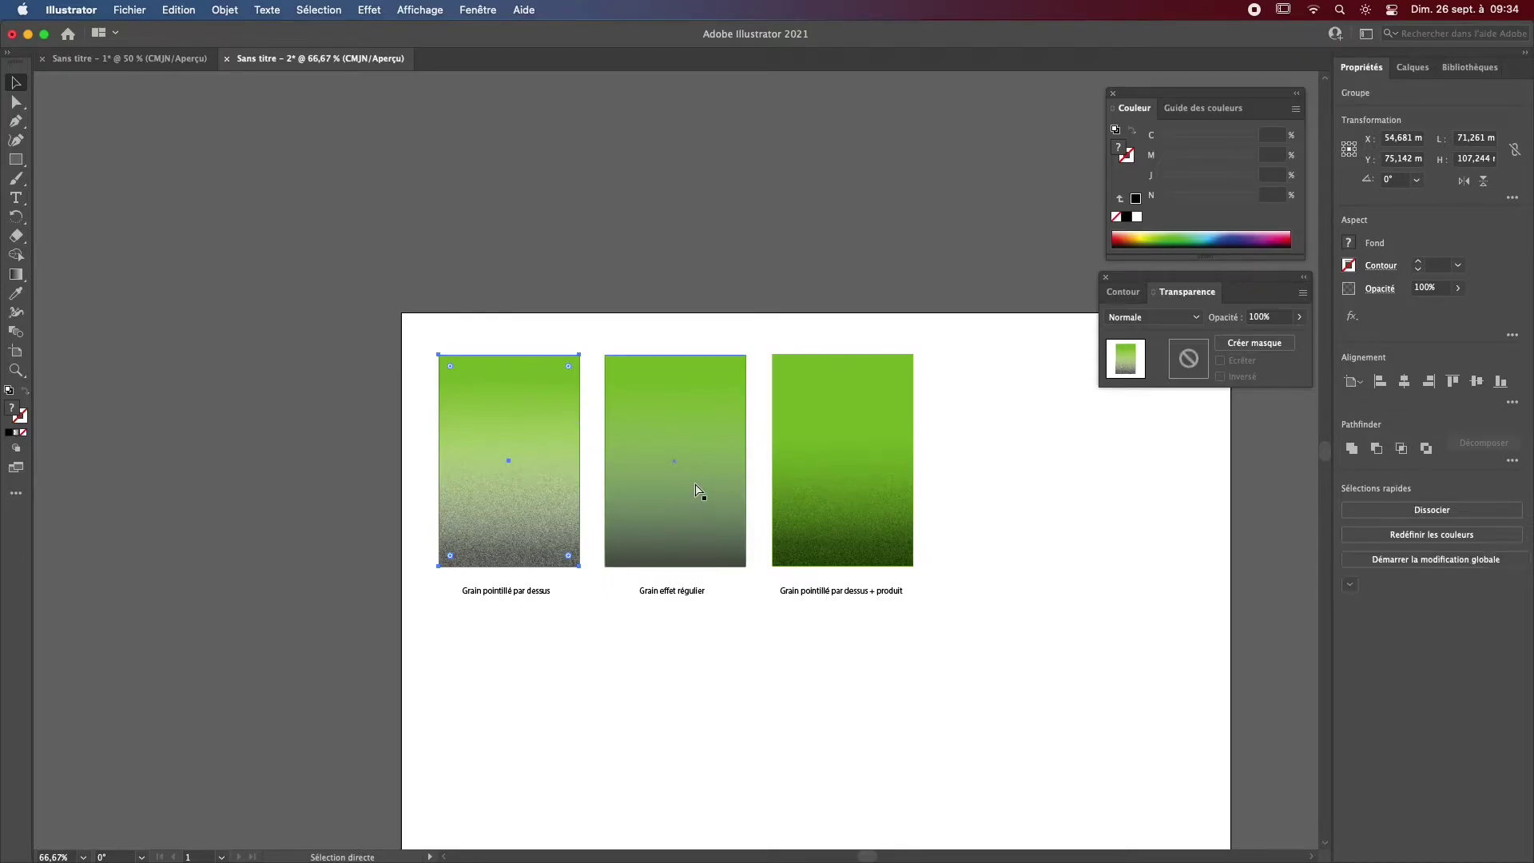
Step: Group the second green rectangle with its grained gradient, and do the same for the third sample
click(696, 438)
click(684, 333)
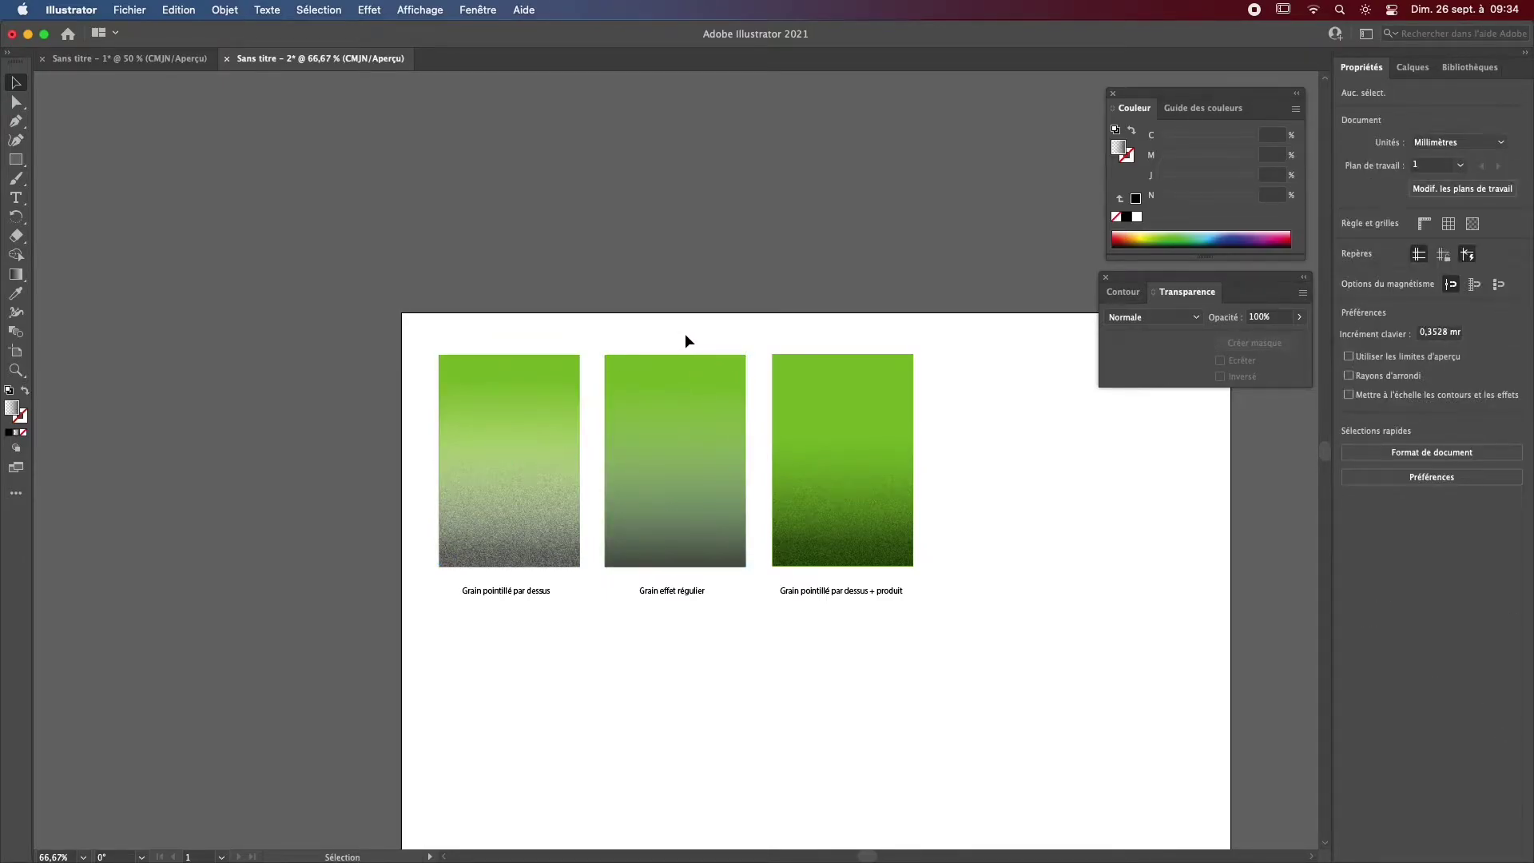
click(651, 412)
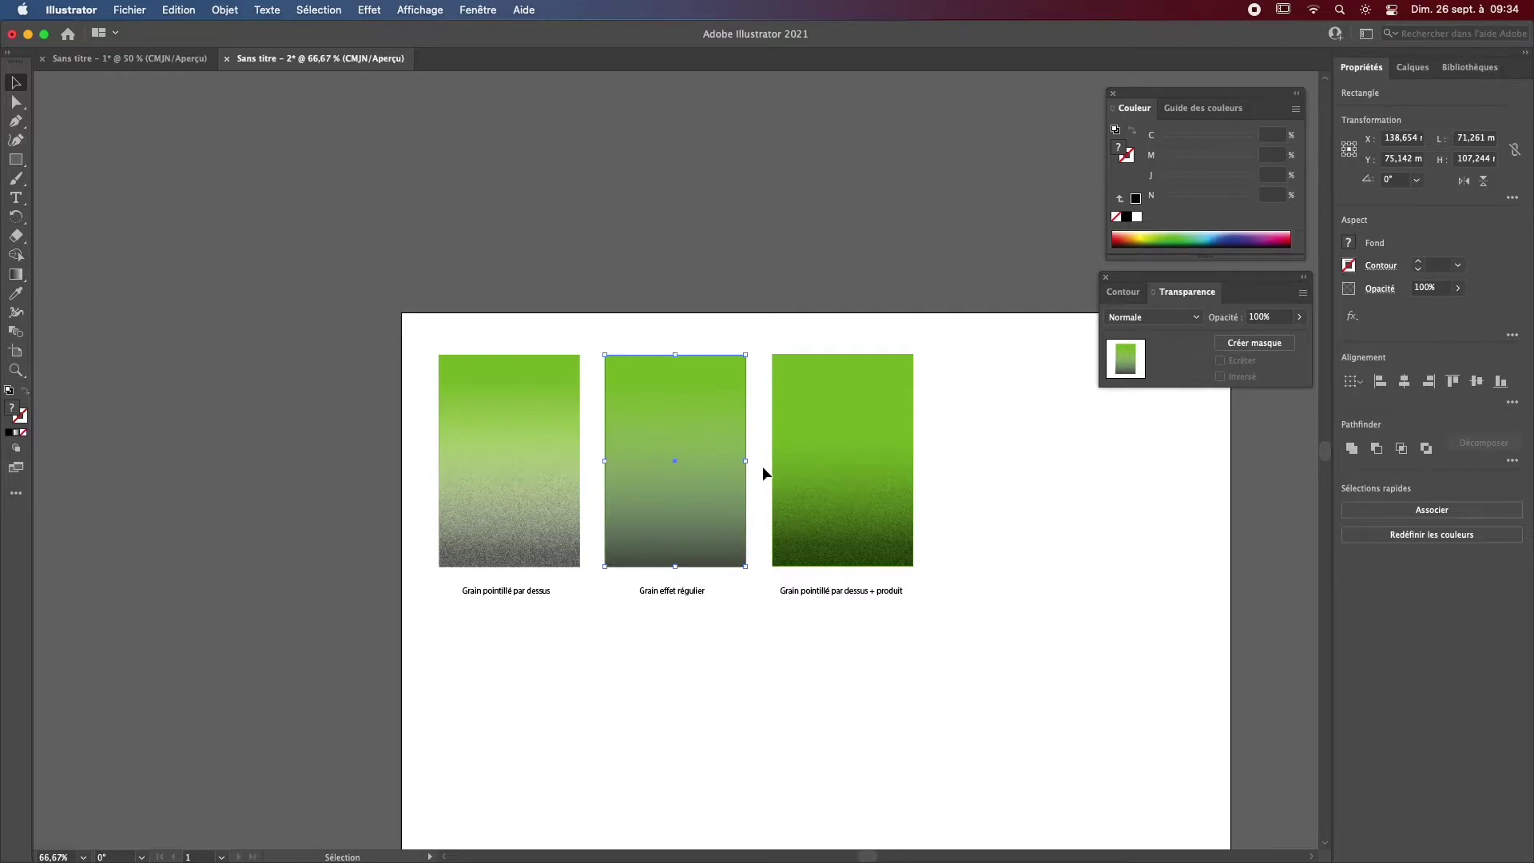
key(super+g)
click(827, 388)
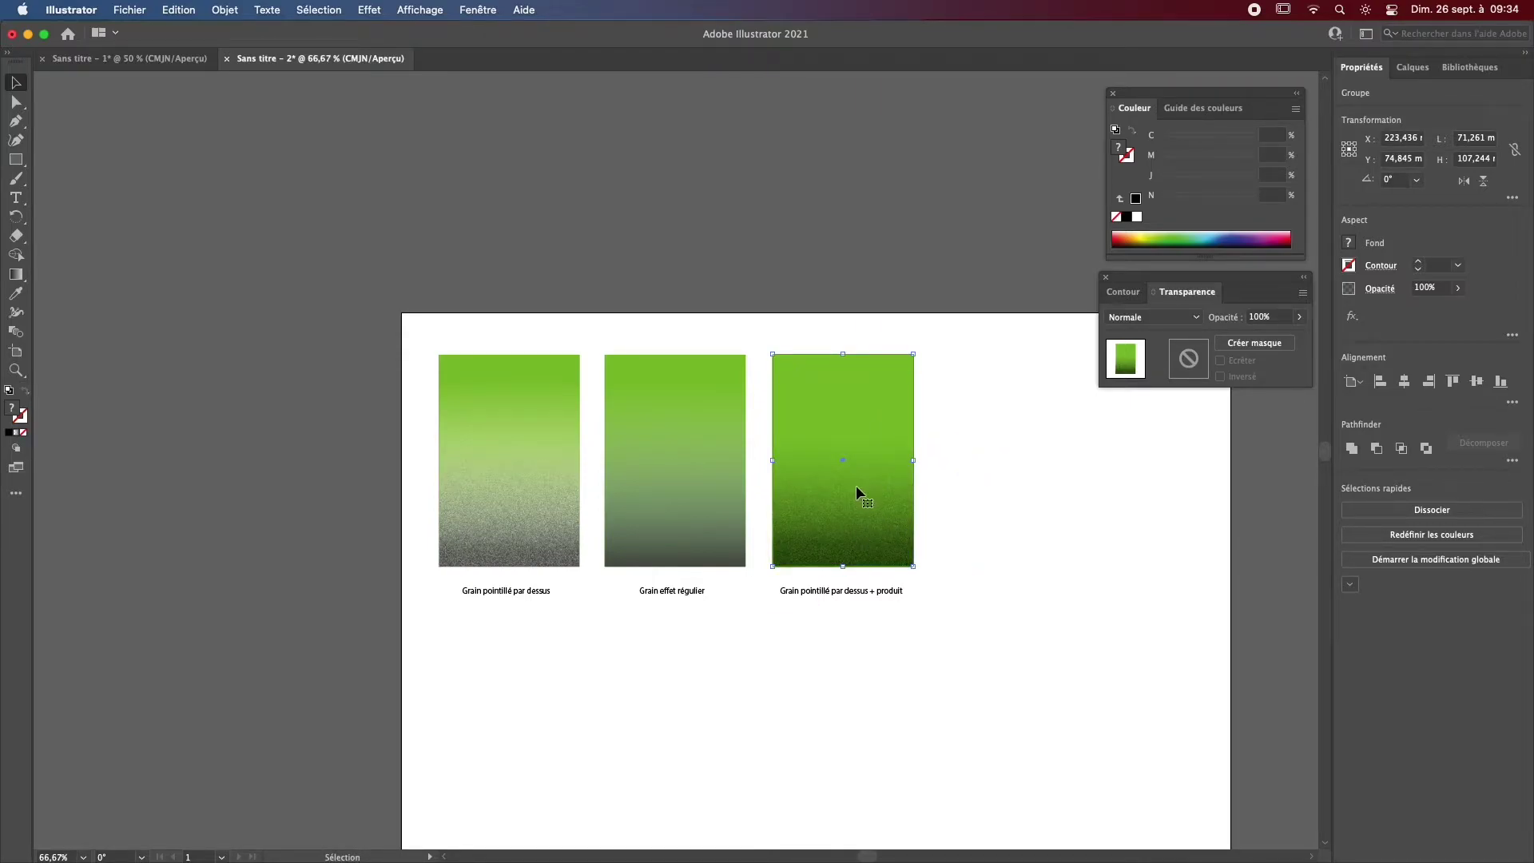
mouse_move(852, 511)
mouse_down()
mouse_move(948, 527)
mouse_move(1031, 599)
mouse_move(847, 524)
mouse_move(864, 497)
mouse_up()
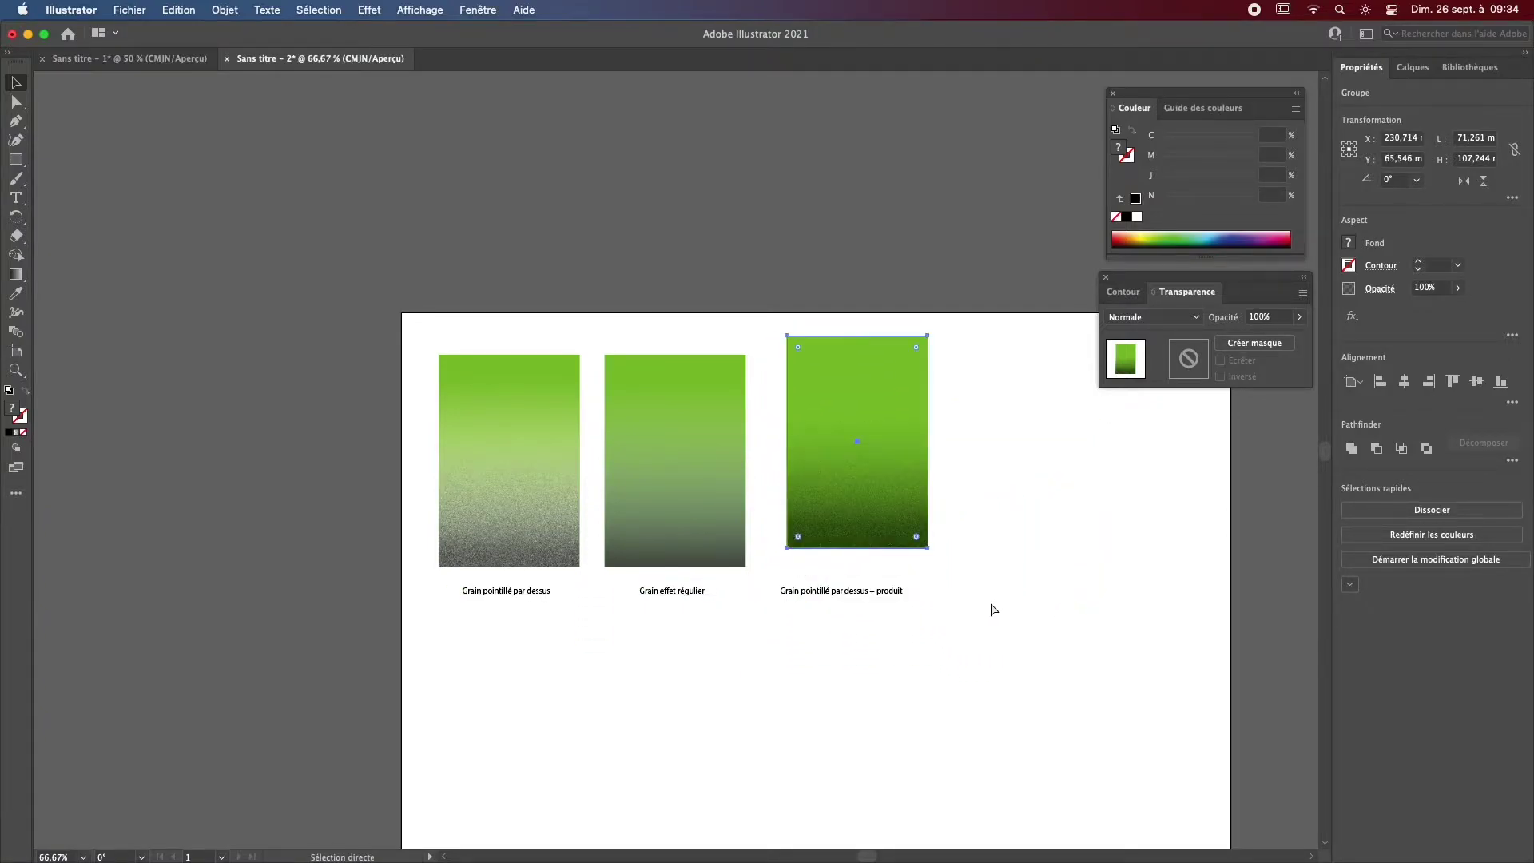
click(1050, 637)
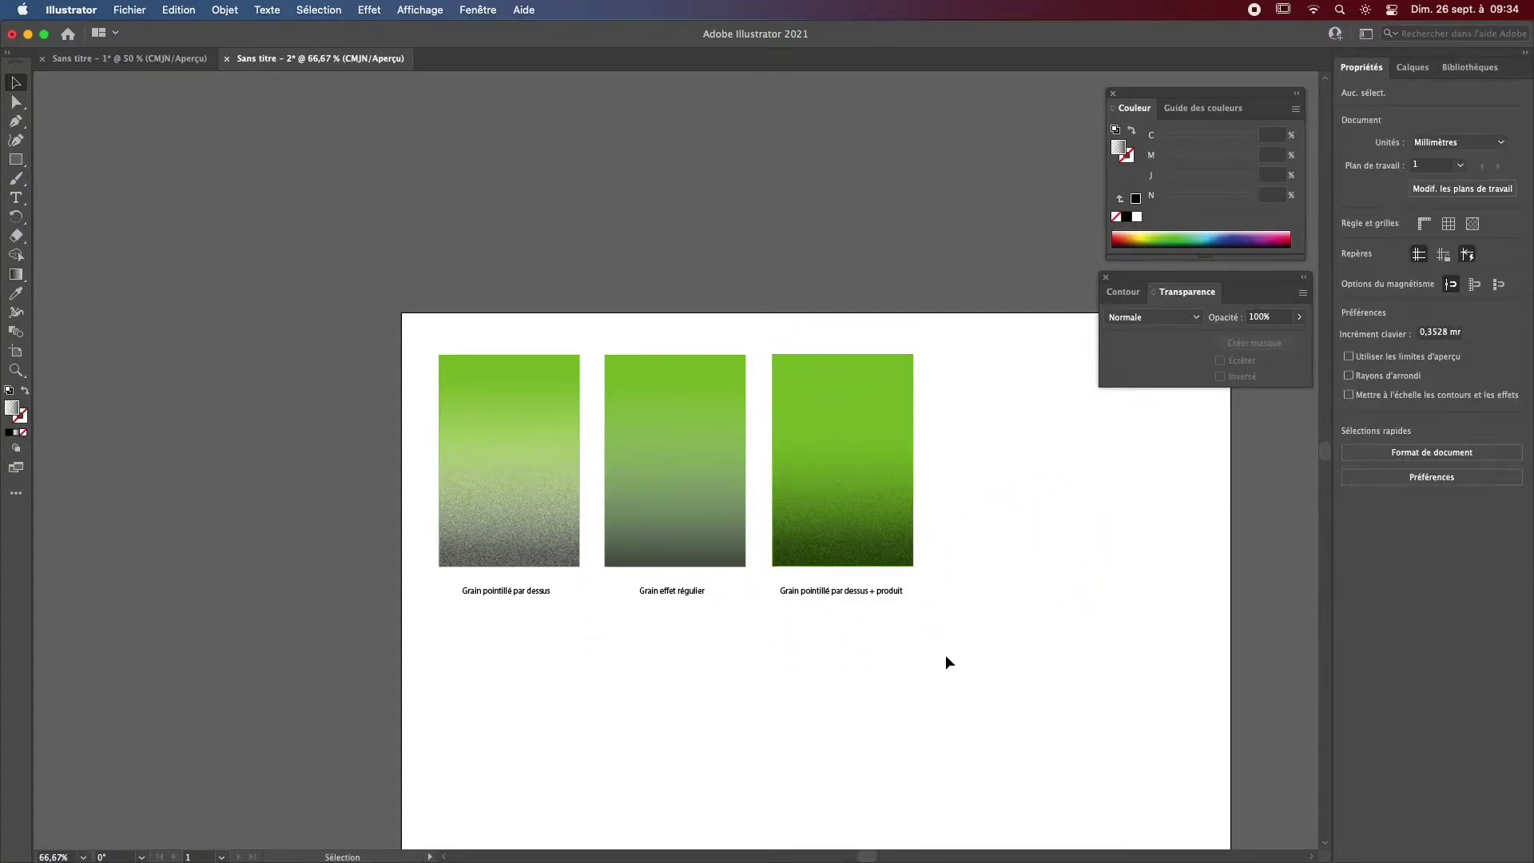
Step: Examine the grain rendering of the three samples at 200% zoom and at smaller zoom levels
click(709, 531)
key(super+plus)
key(super+plus)
key(super+plus)
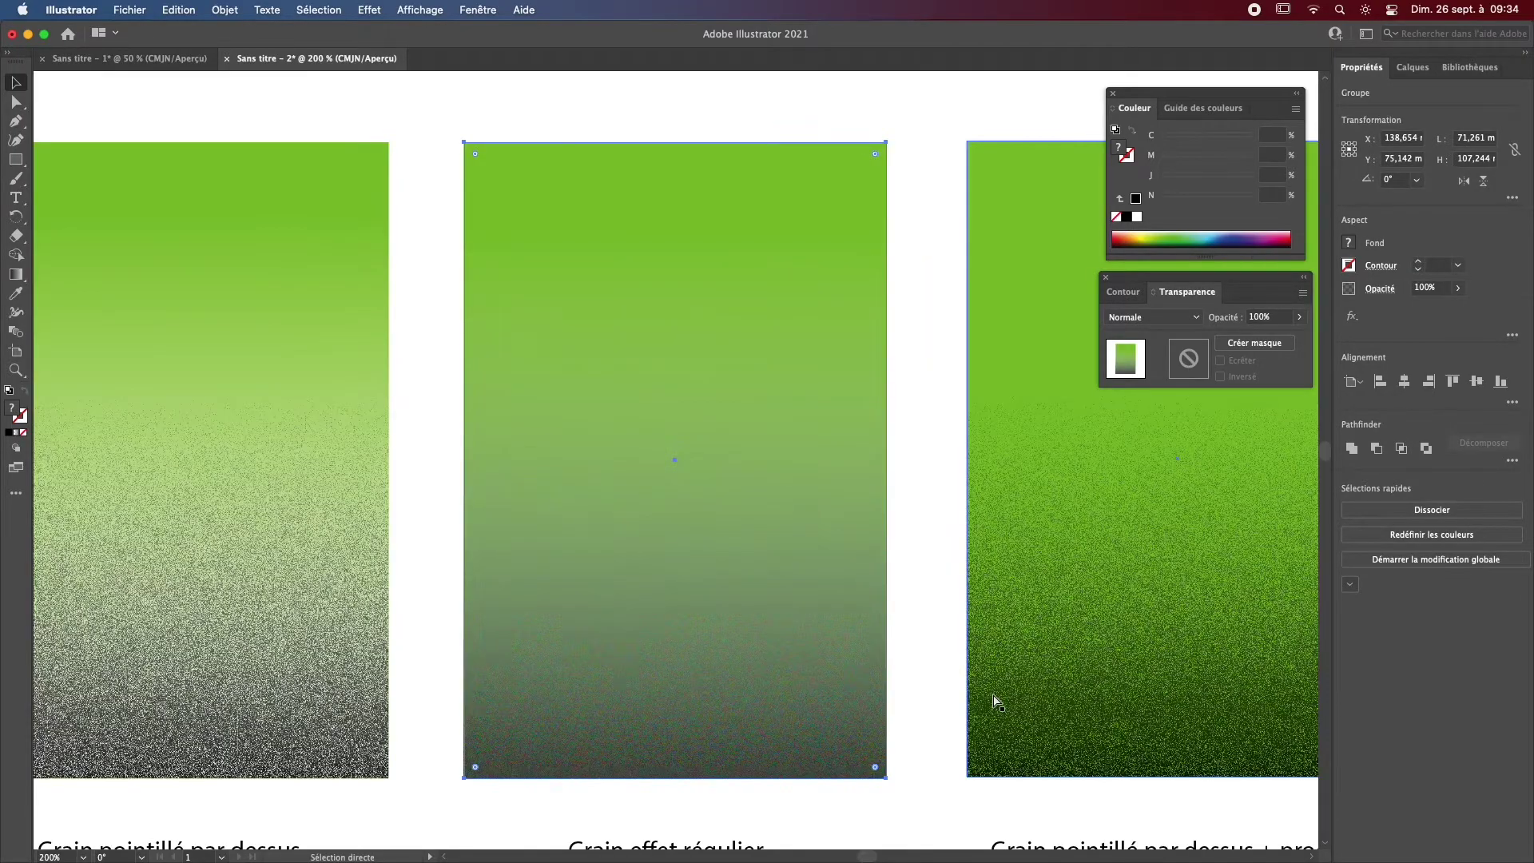
key(super+minus)
key(super+minus)
key(super+minus)
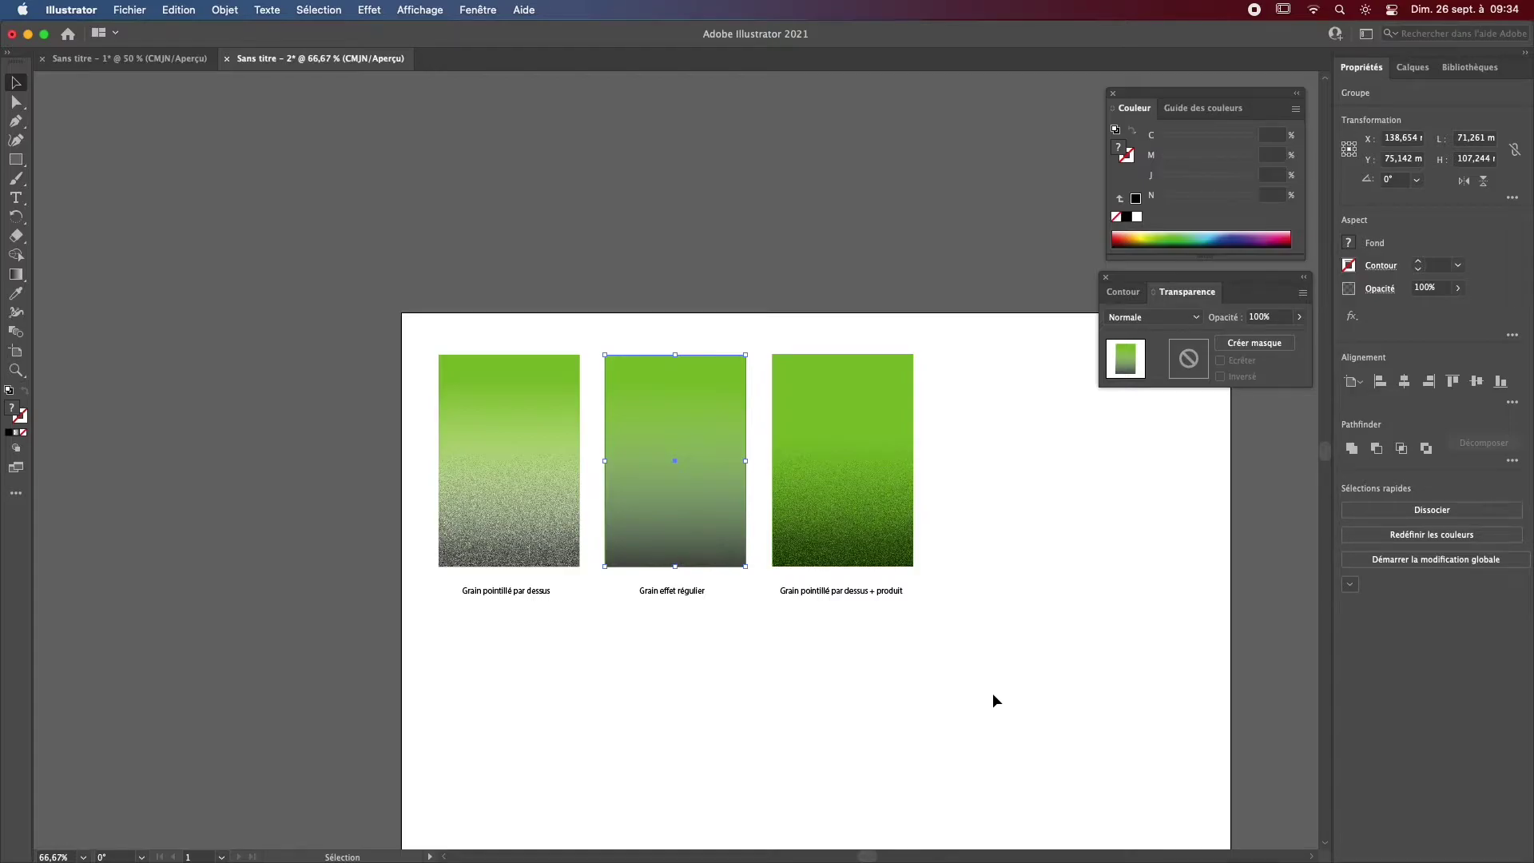
key(super+plus)
key(super+plus)
key(super+plus)
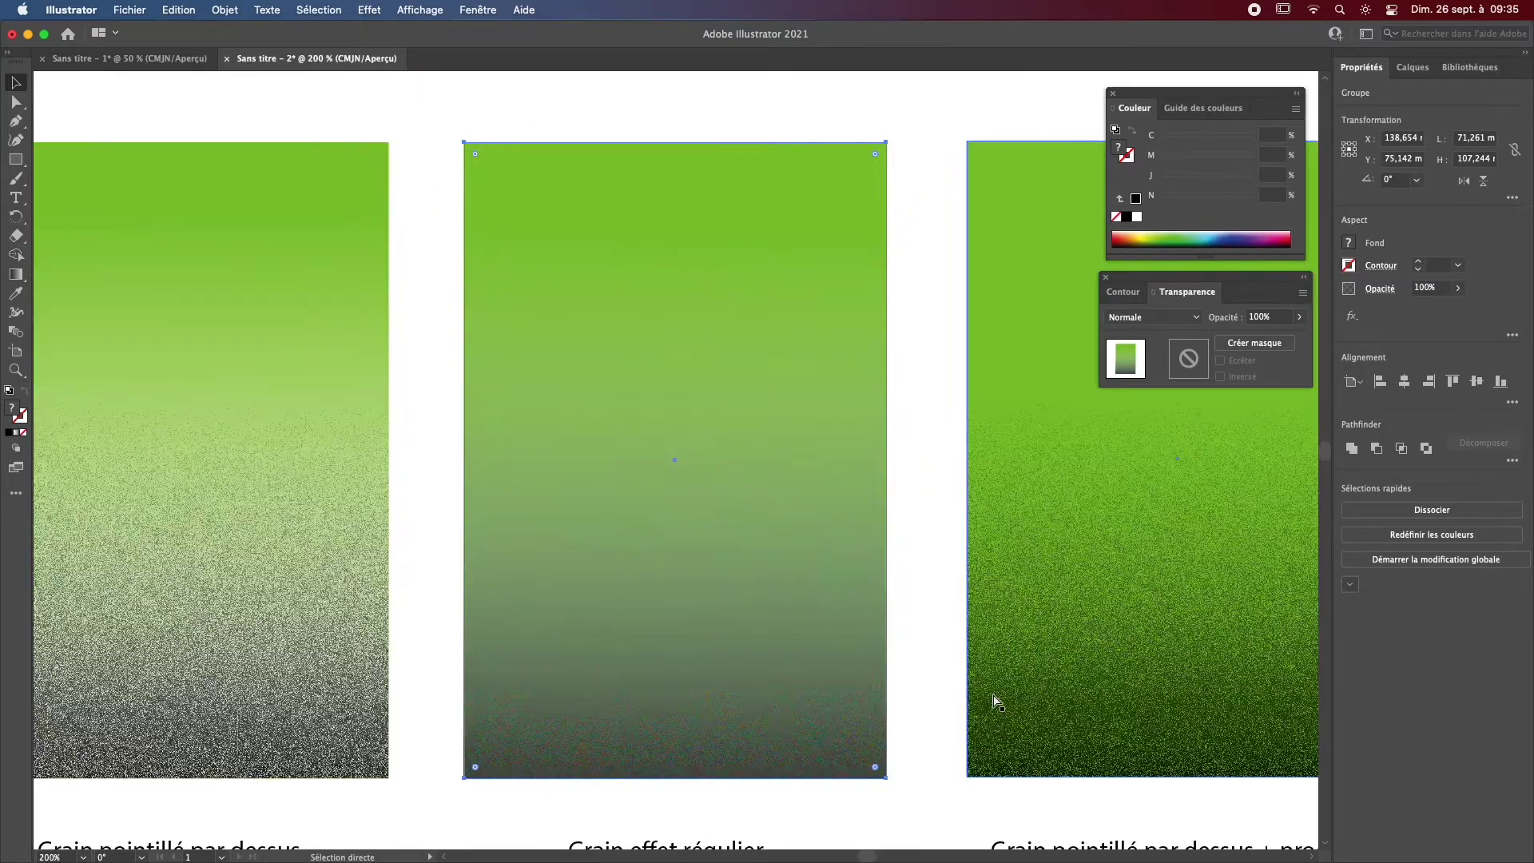
key(super+minus)
key(super+minus)
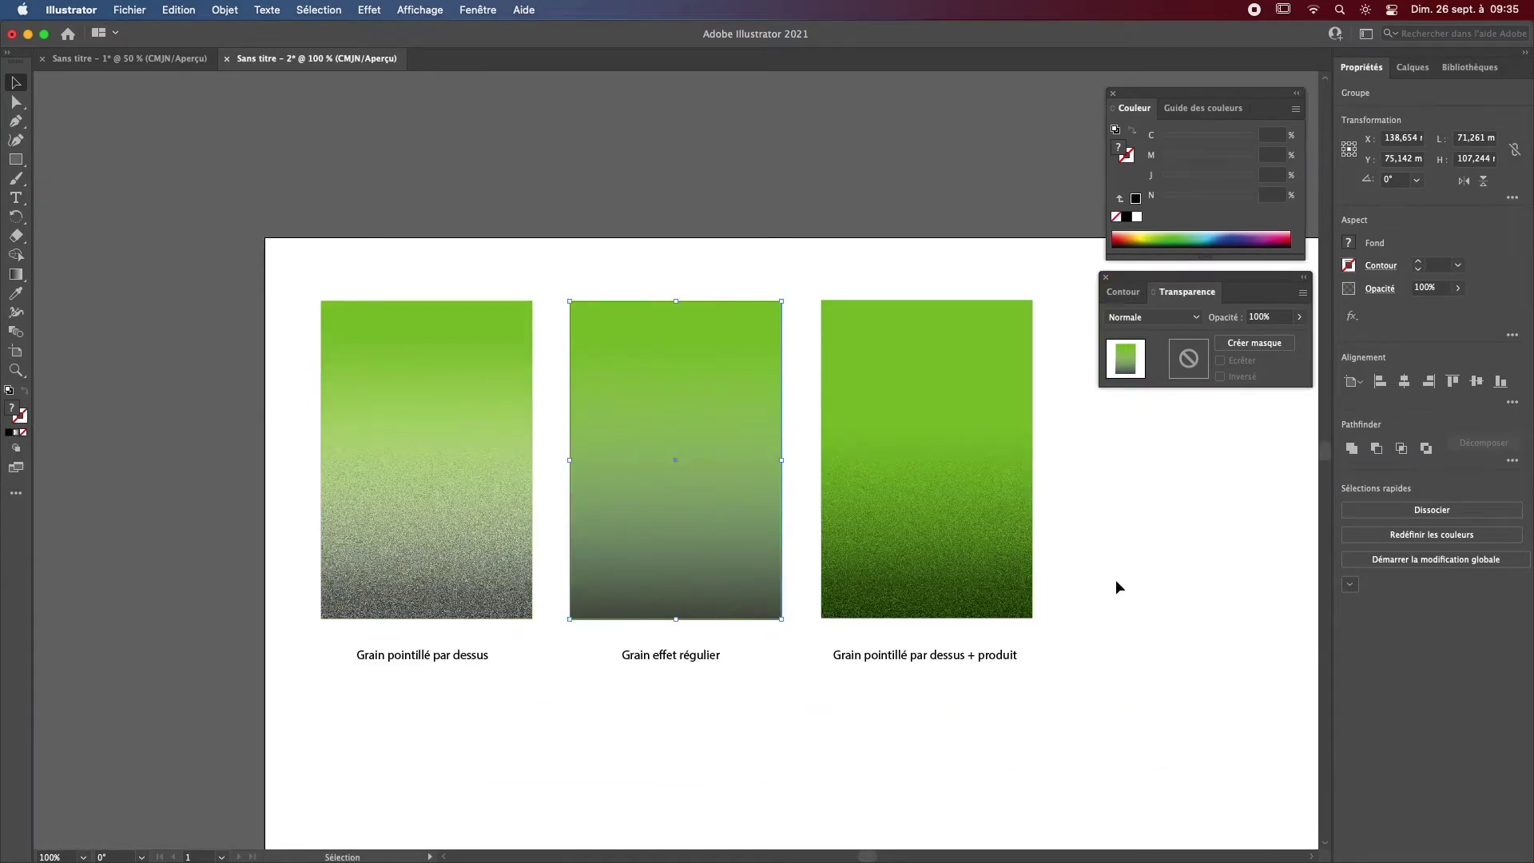
click(1124, 585)
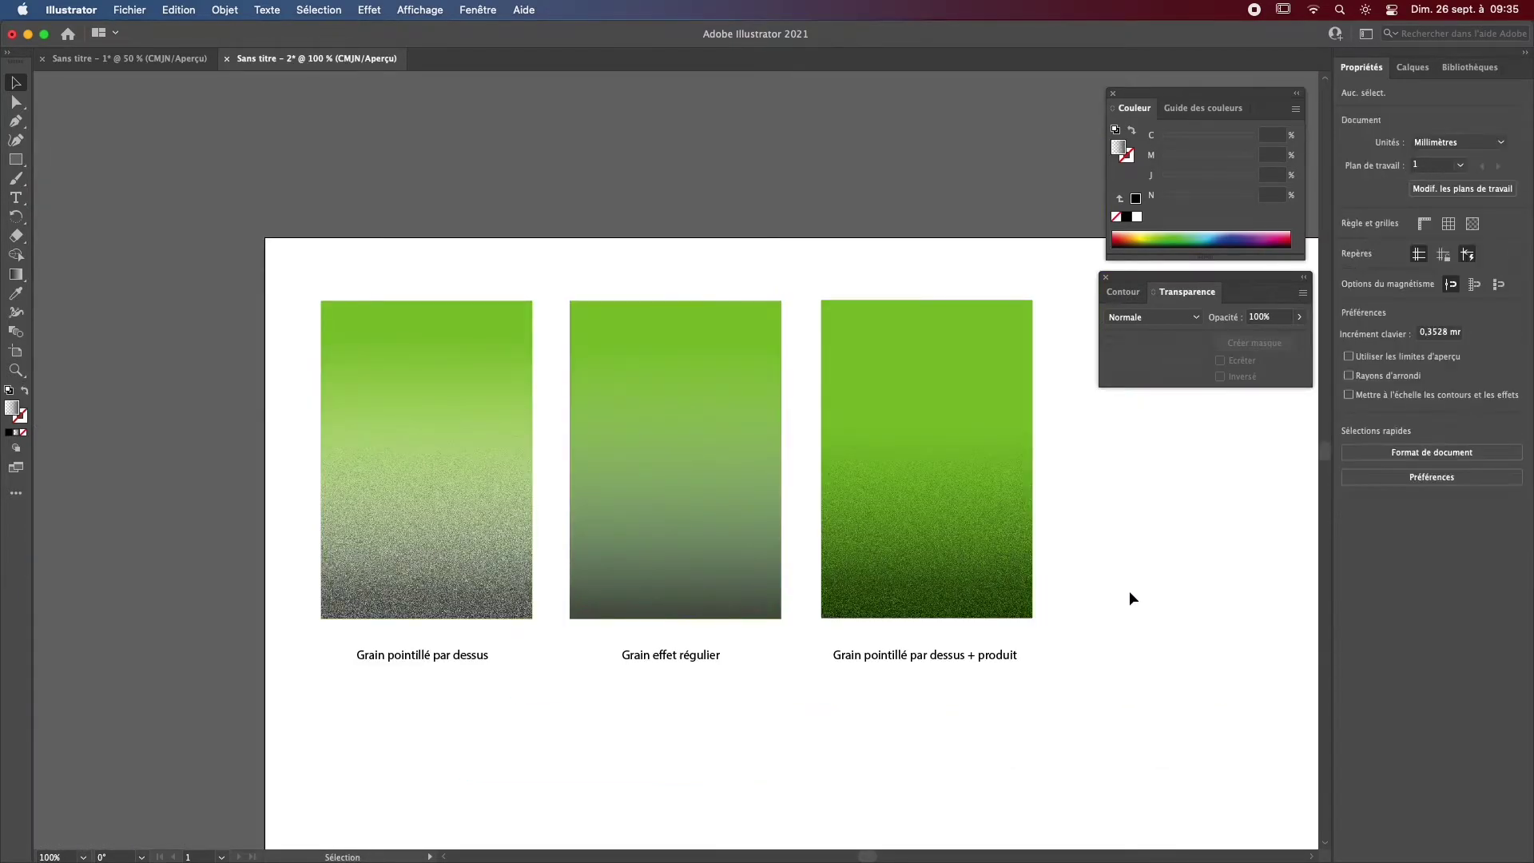
Step: Draw a circle about 92 mm in diameter with the Ellipse tool in the empty area below the samples
scroll(1055, 548, right, 2)
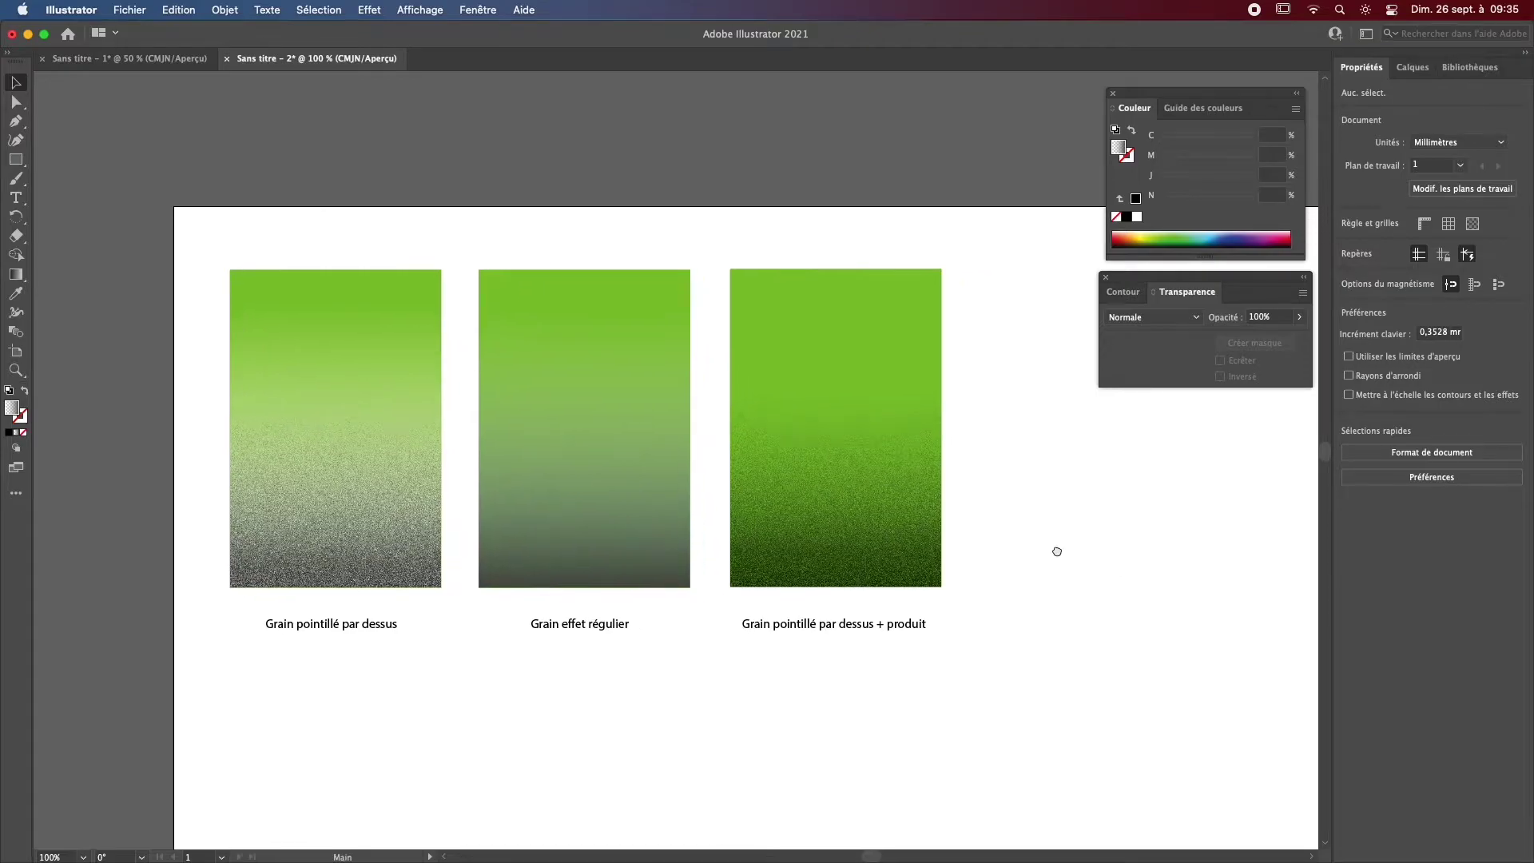
key(super+minus)
scroll(1038, 531, down, 5)
scroll(1038, 531, right, 3)
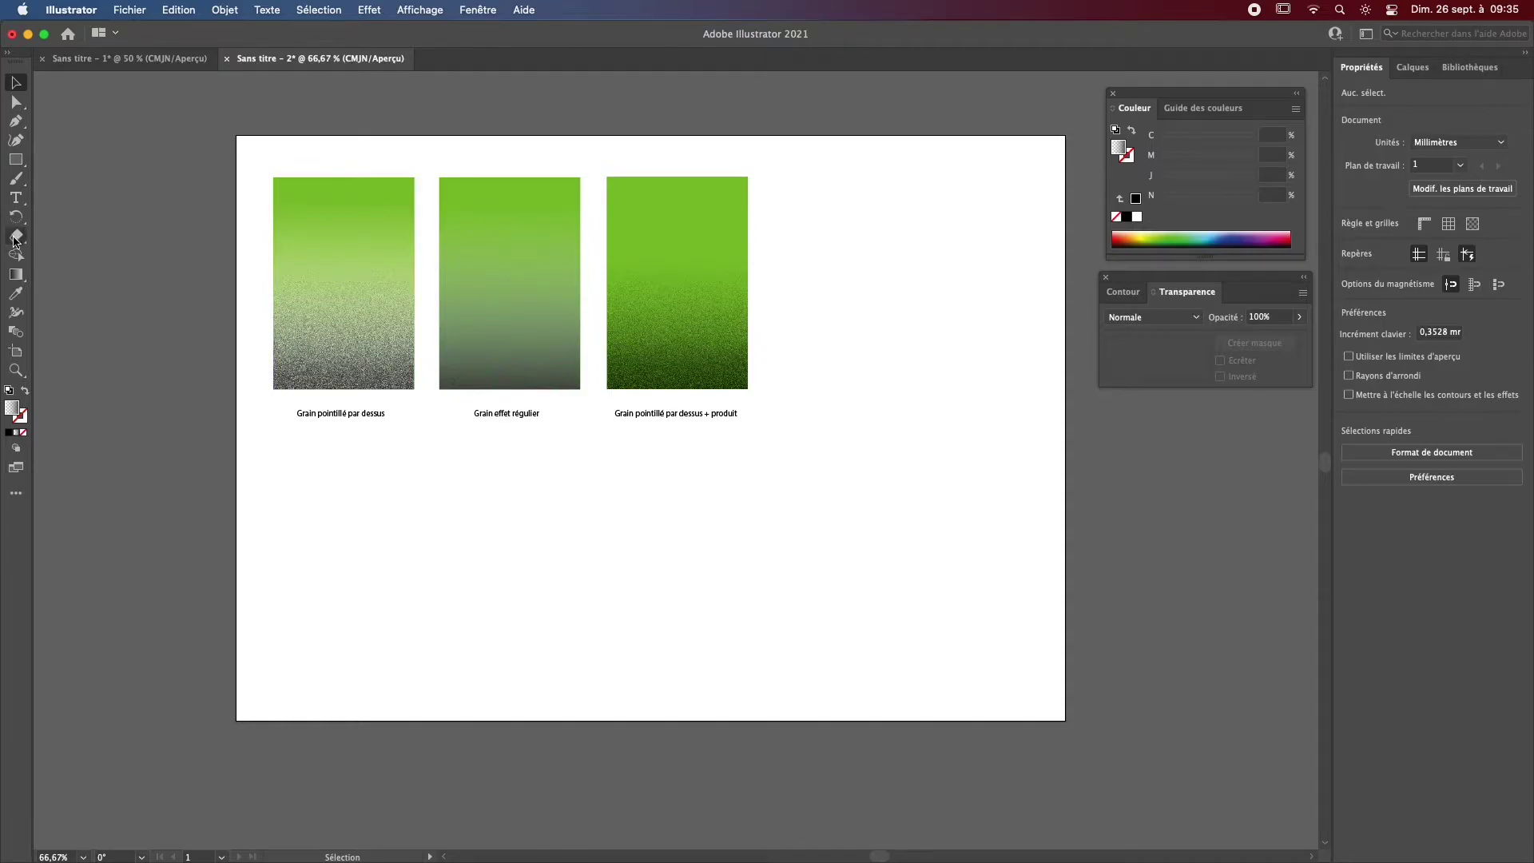
click(18, 161)
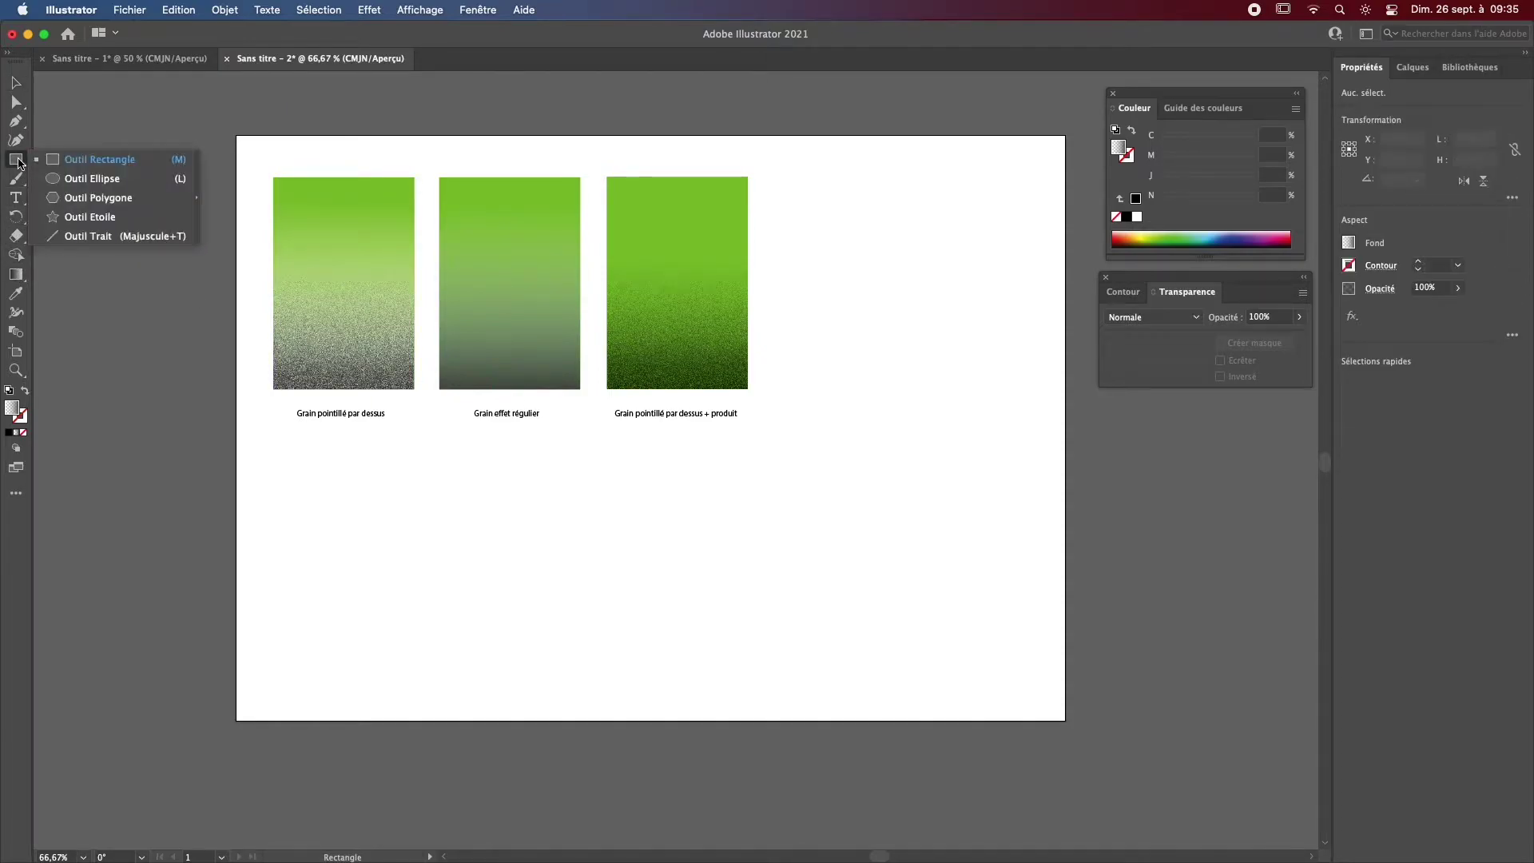
click(92, 178)
drag(445, 503, 625, 684)
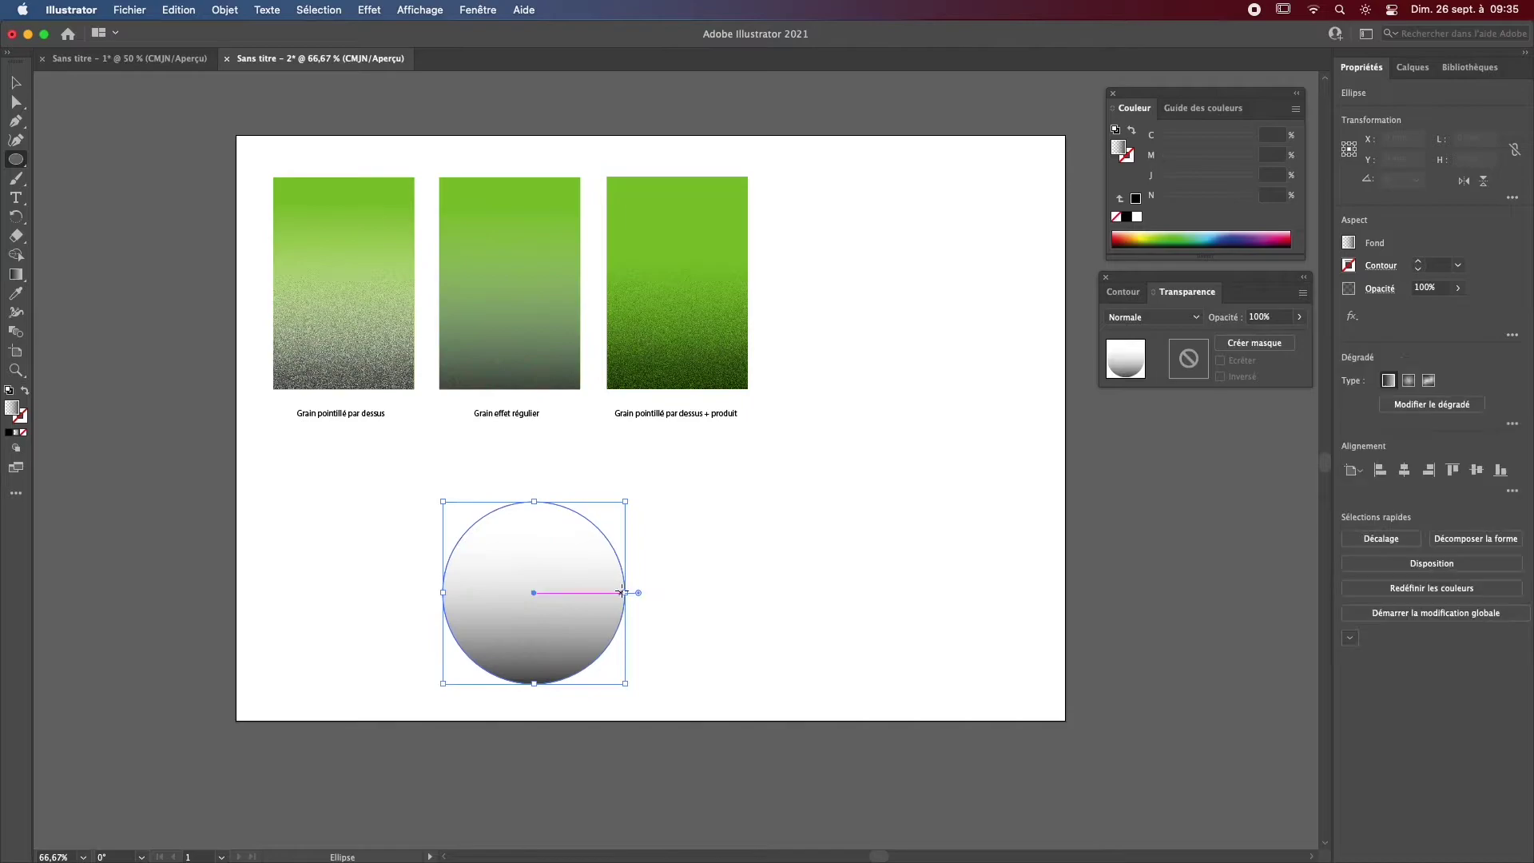
Step: Fill the circle with solid yellow and move it beneath the first sample, aligned with that sample's left edge
click(8, 432)
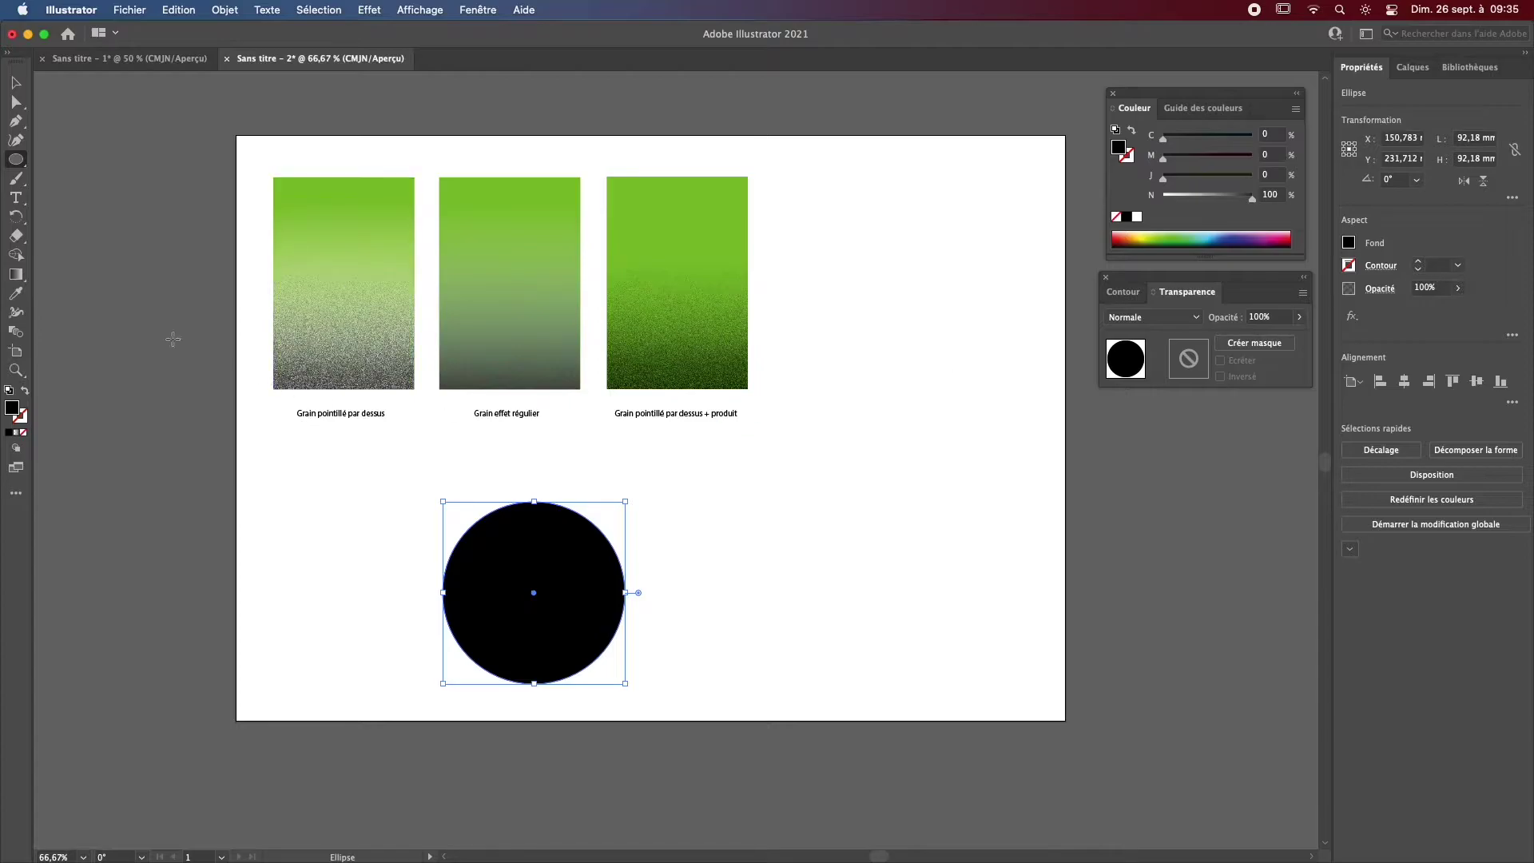
click(1349, 242)
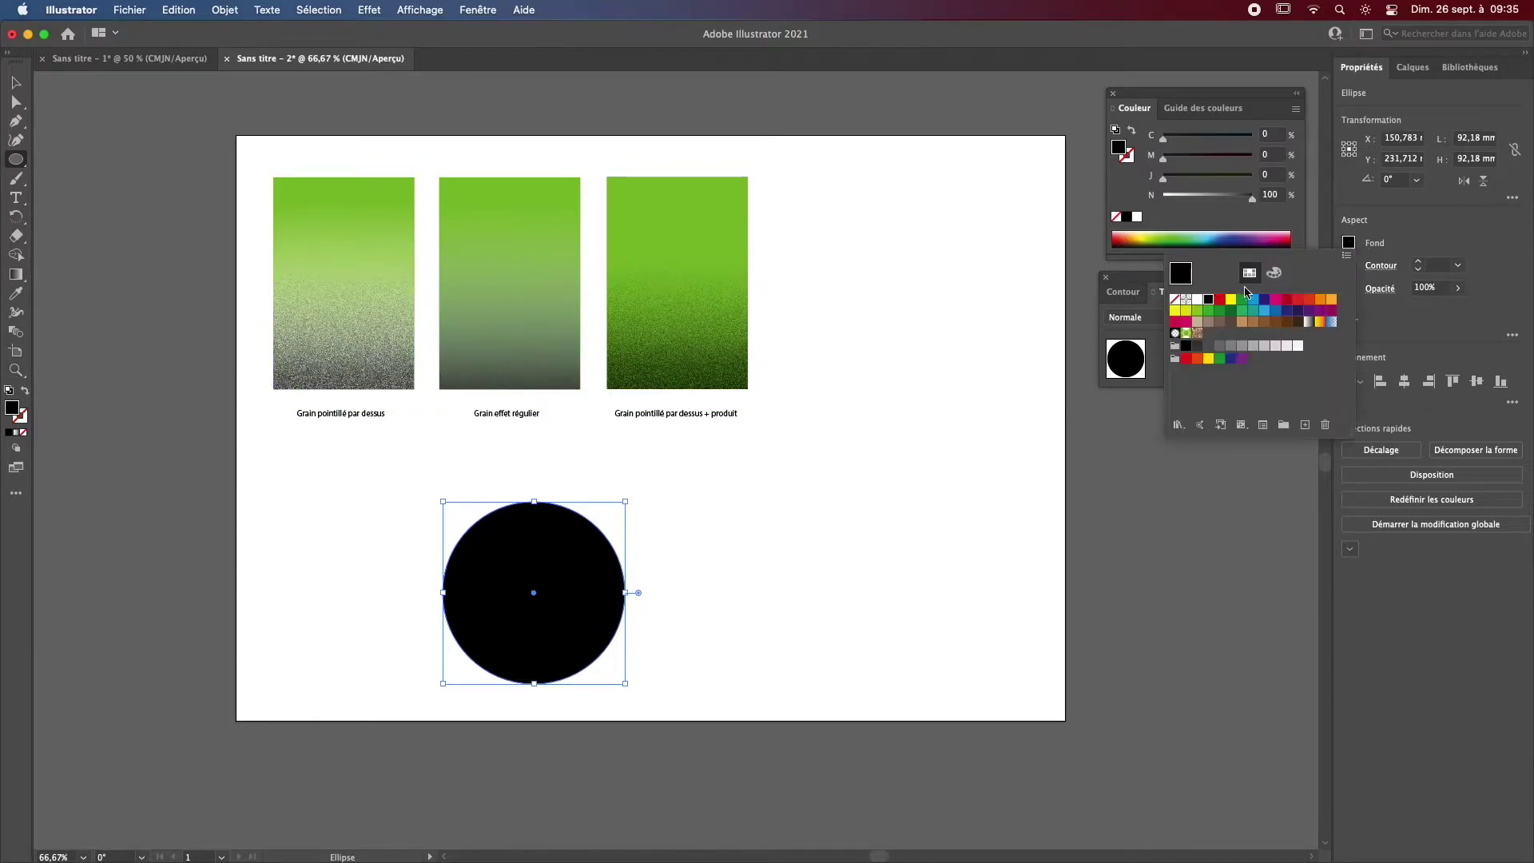
click(1231, 299)
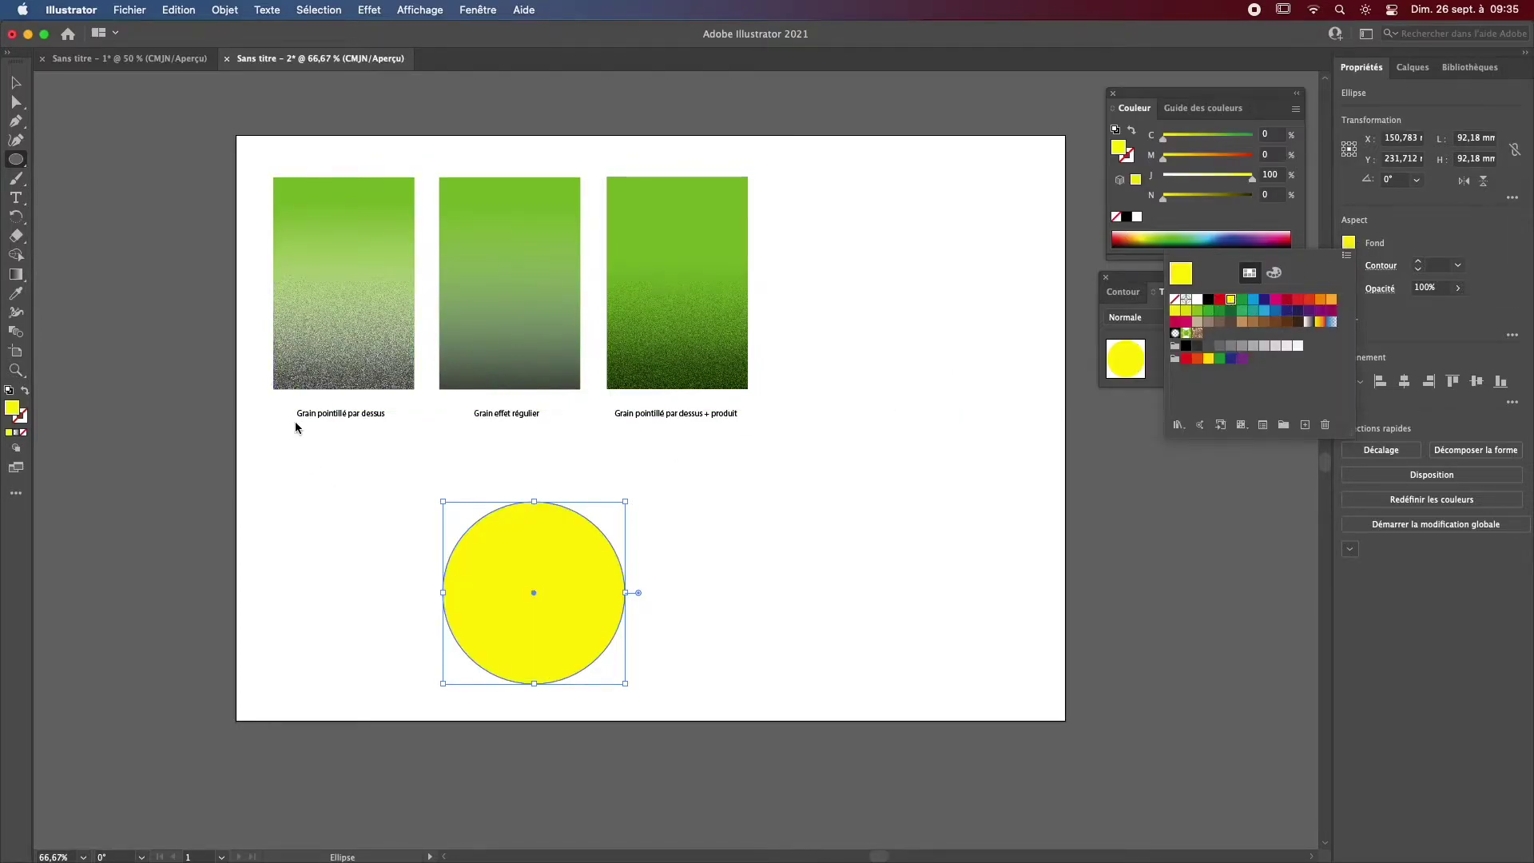
click(18, 86)
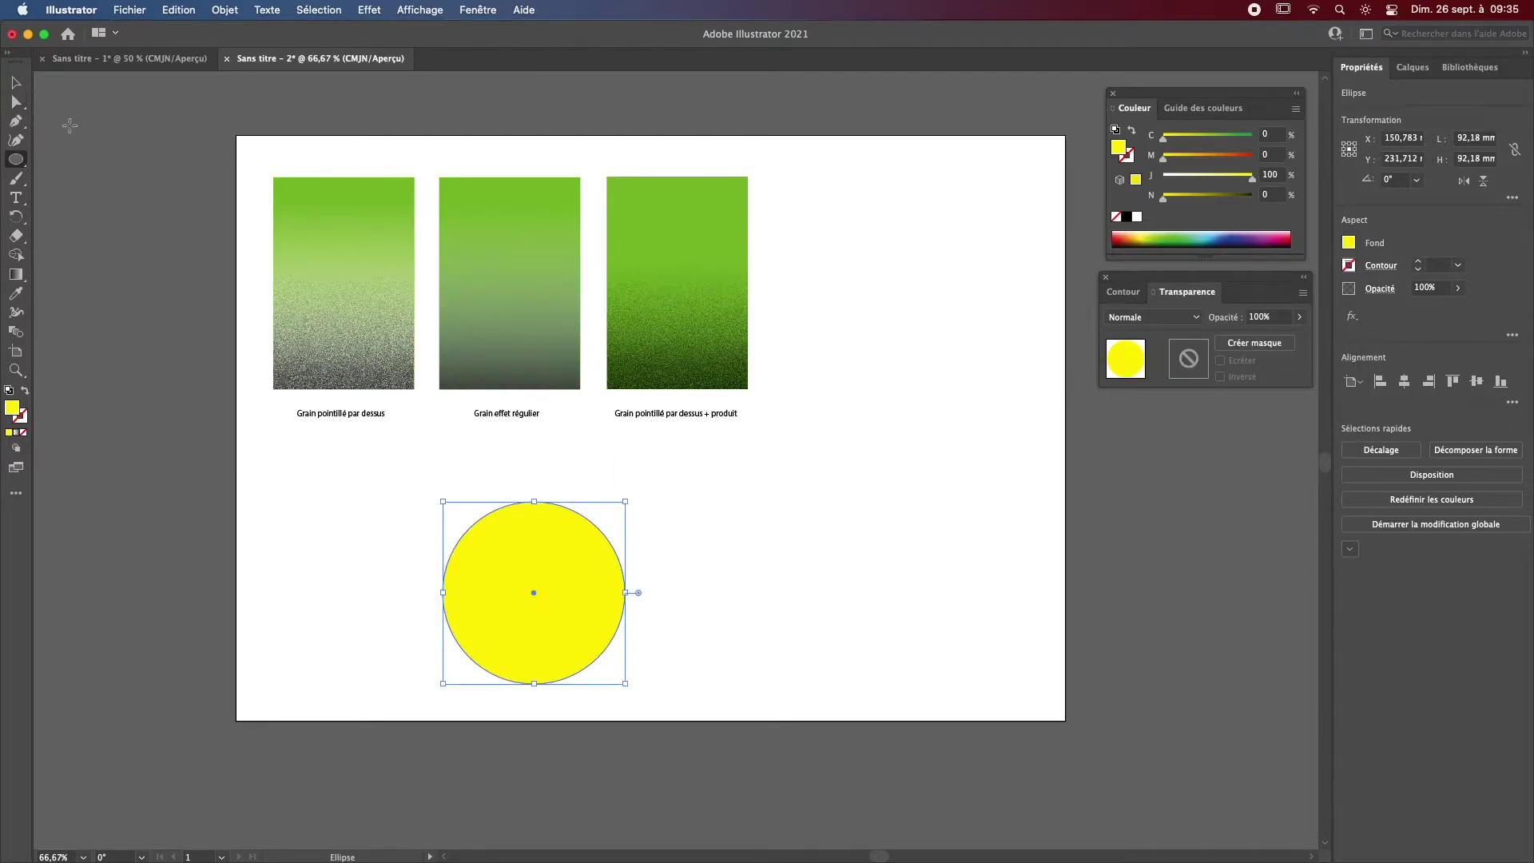
key(v)
drag(606, 601, 439, 578)
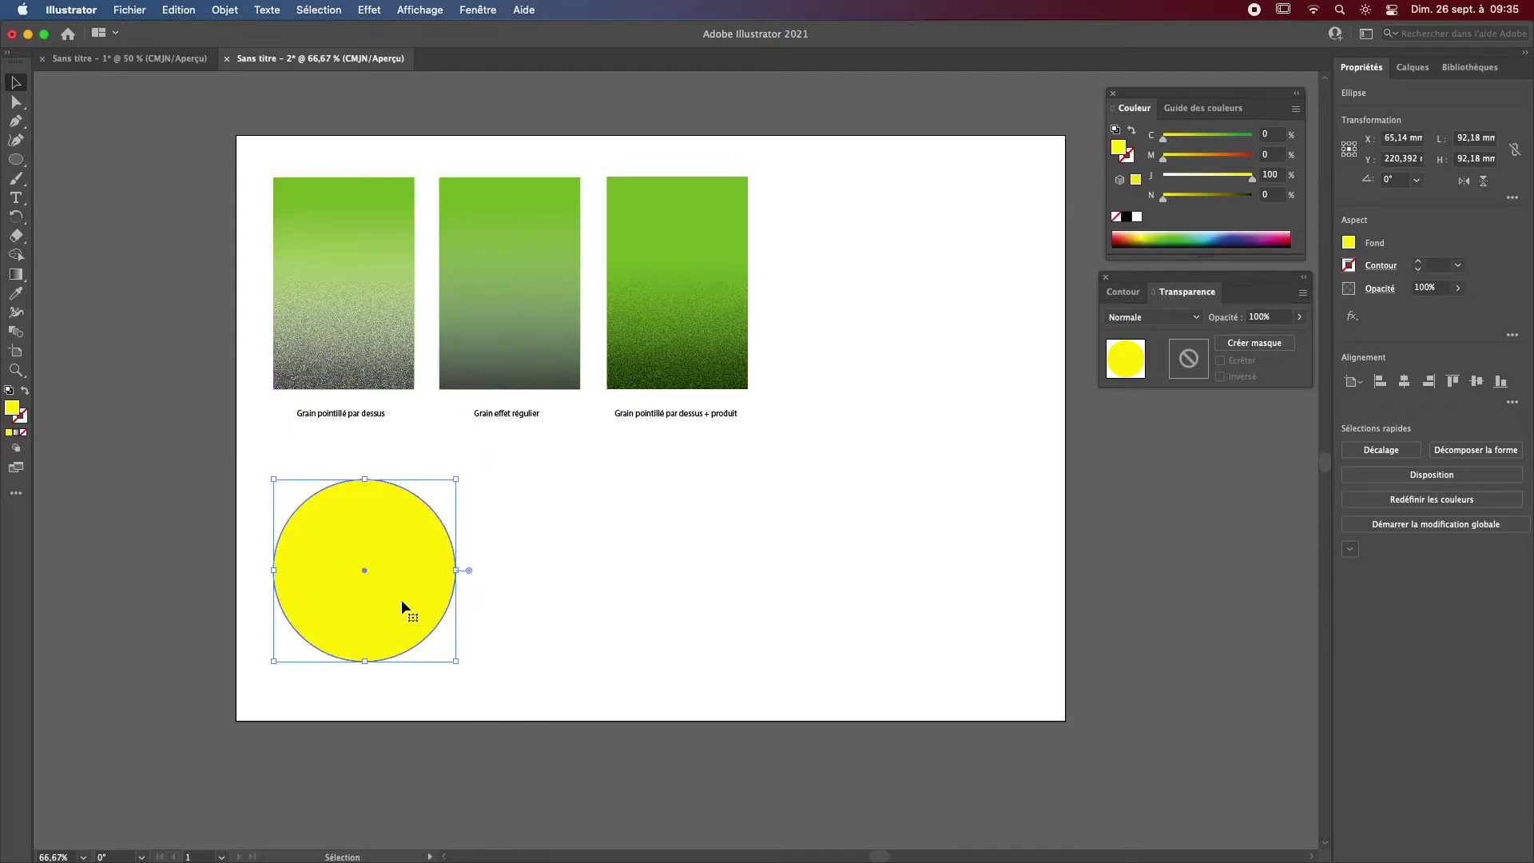
Step: Duplicate the yellow circle in place, directly on top of the original
key(a)
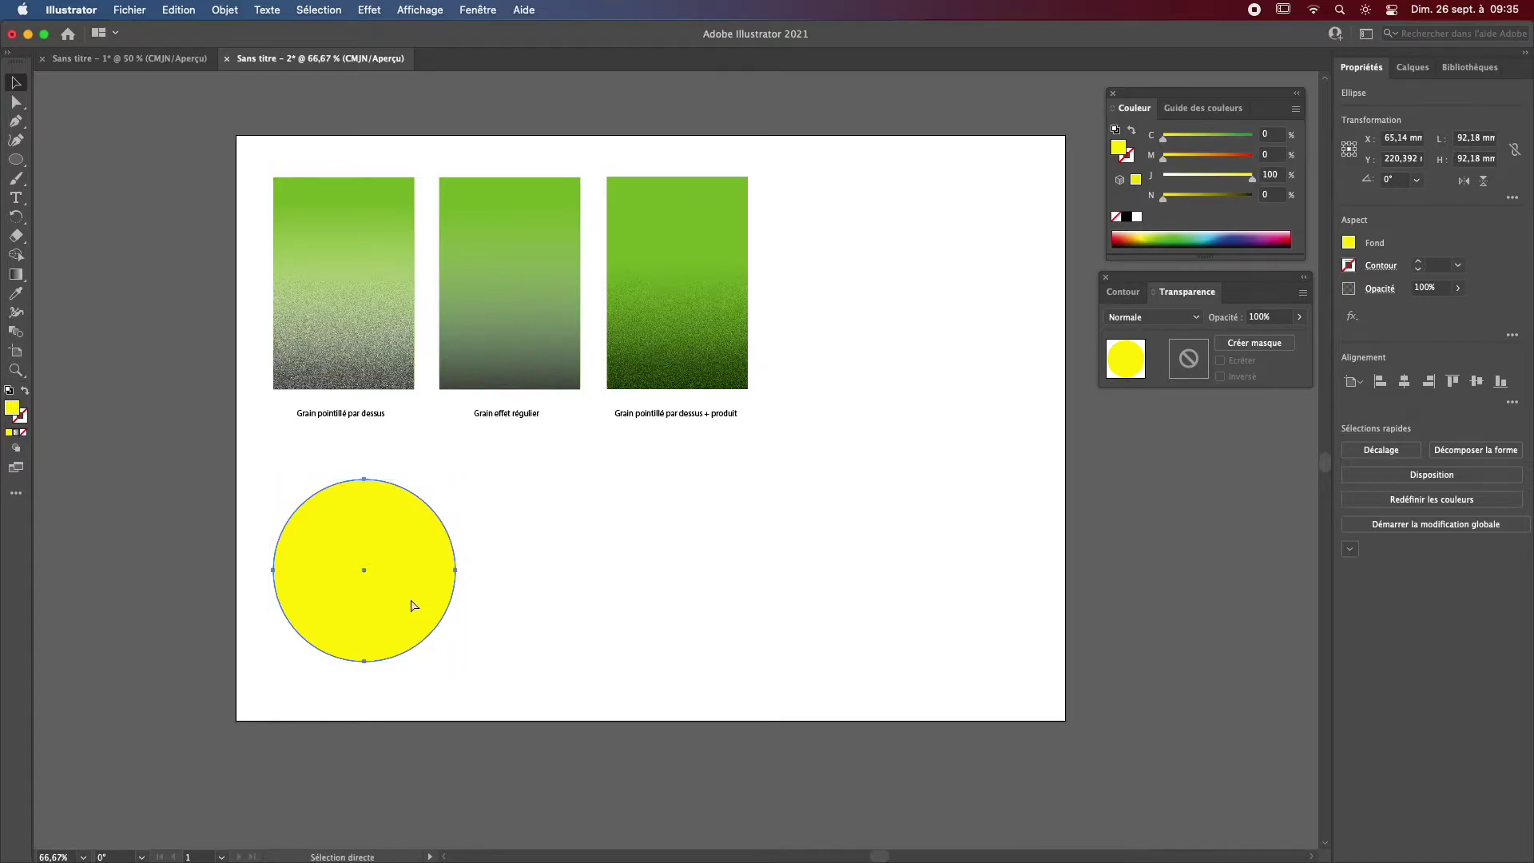
key(v)
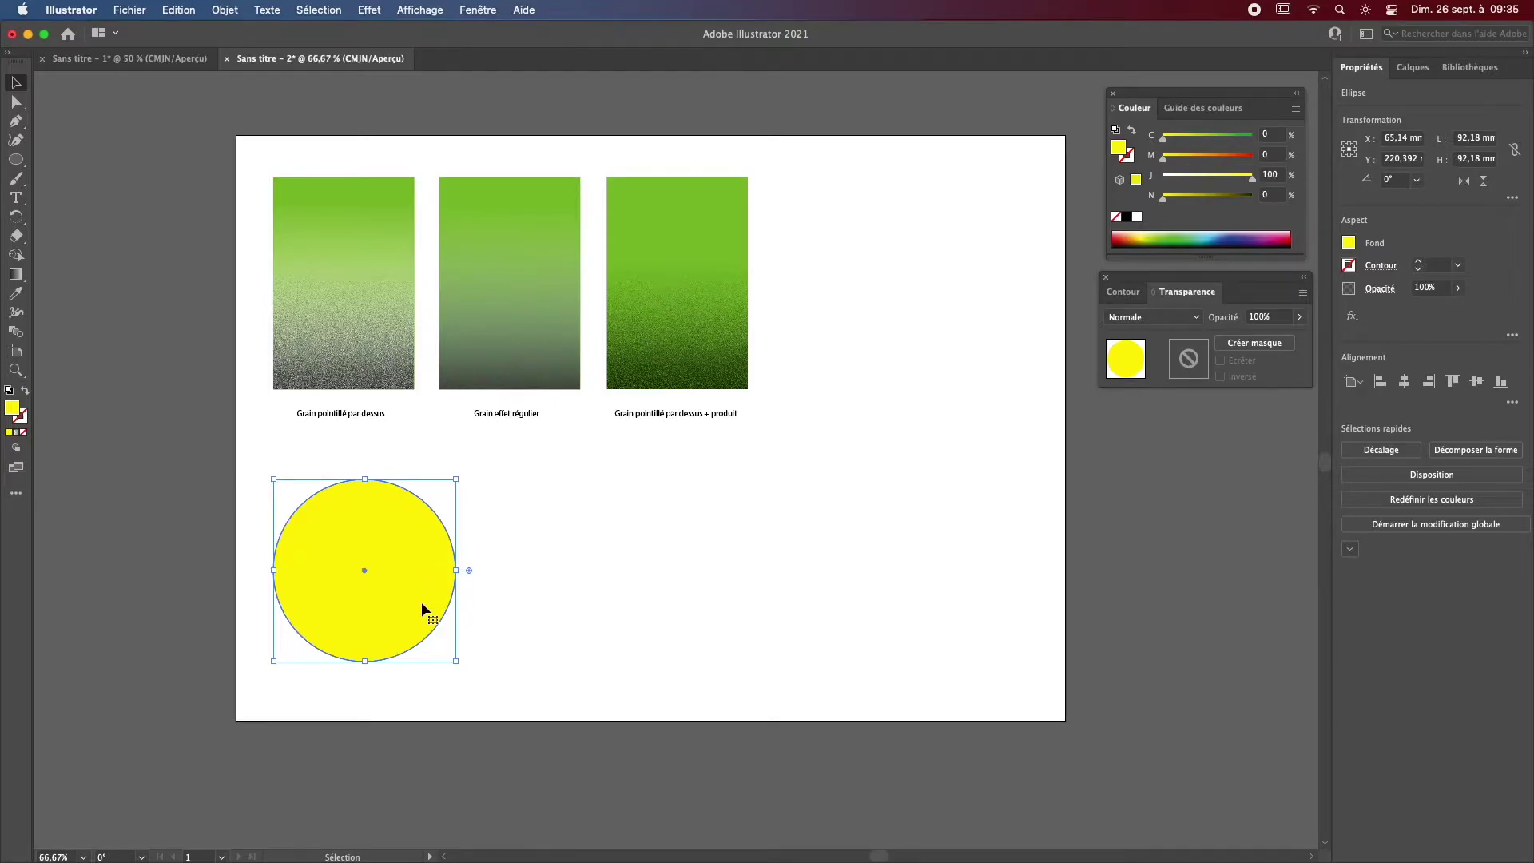
drag(424, 603, 445, 612)
key(super+z)
Step: Fill the upper circle with a radial gradient running from a transparent upper-right highlight to black at its lower-left edge
key(g)
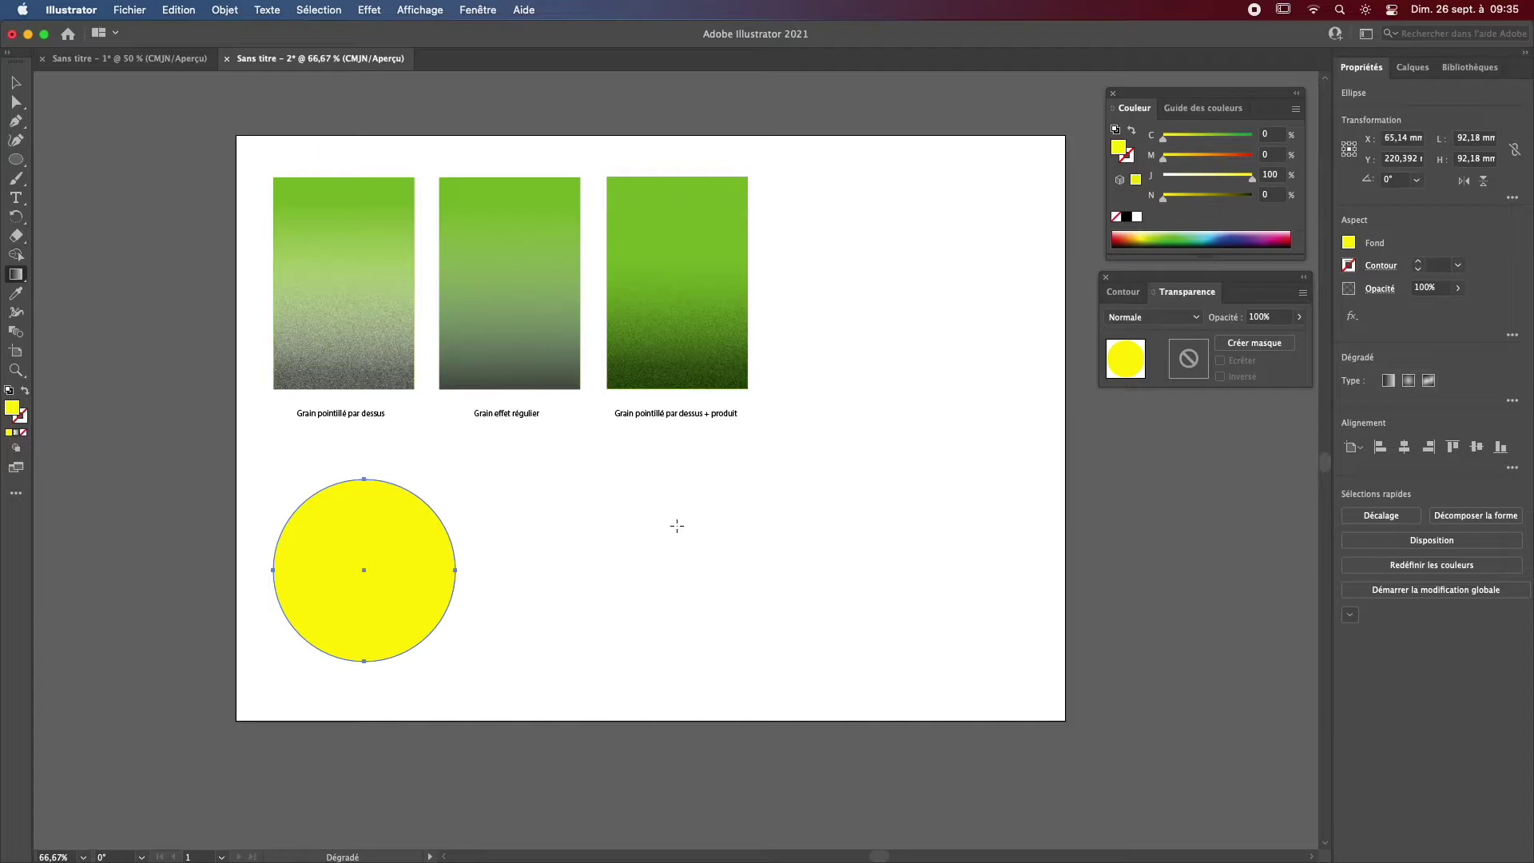
click(1409, 380)
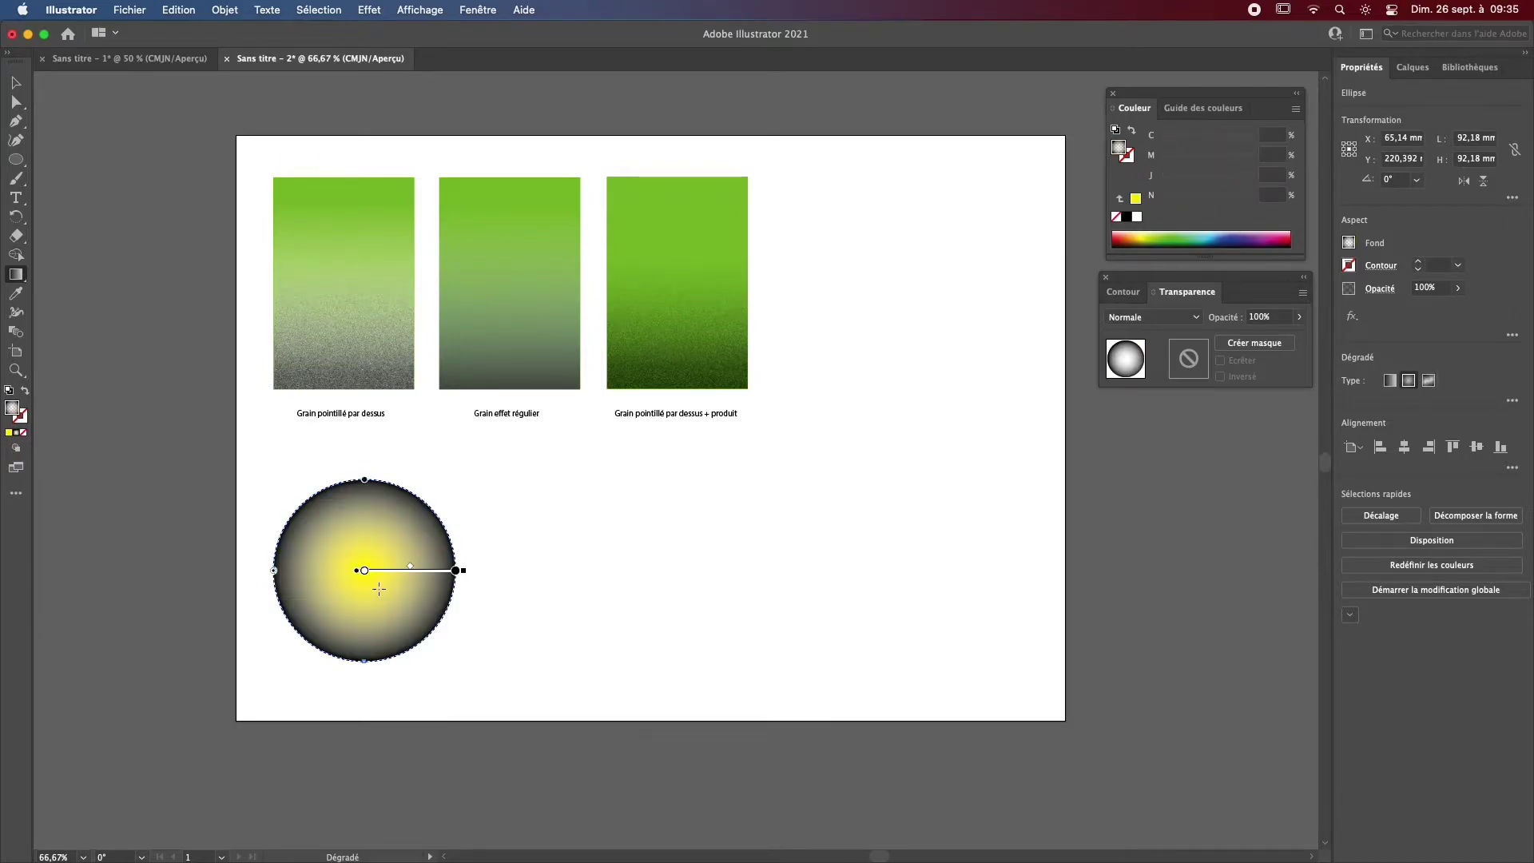
drag(415, 519, 337, 642)
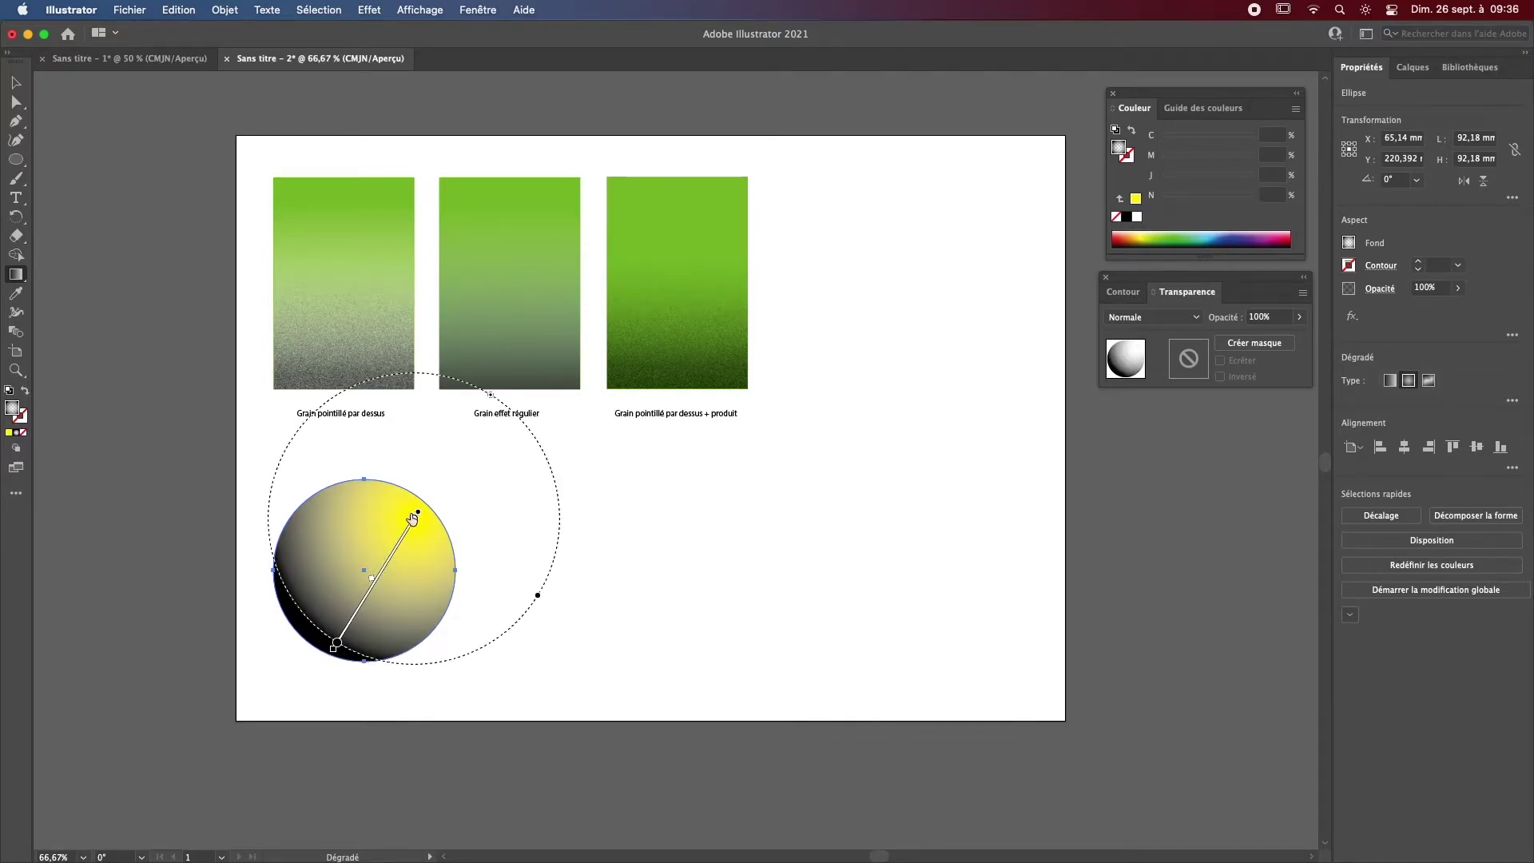
drag(396, 505, 329, 662)
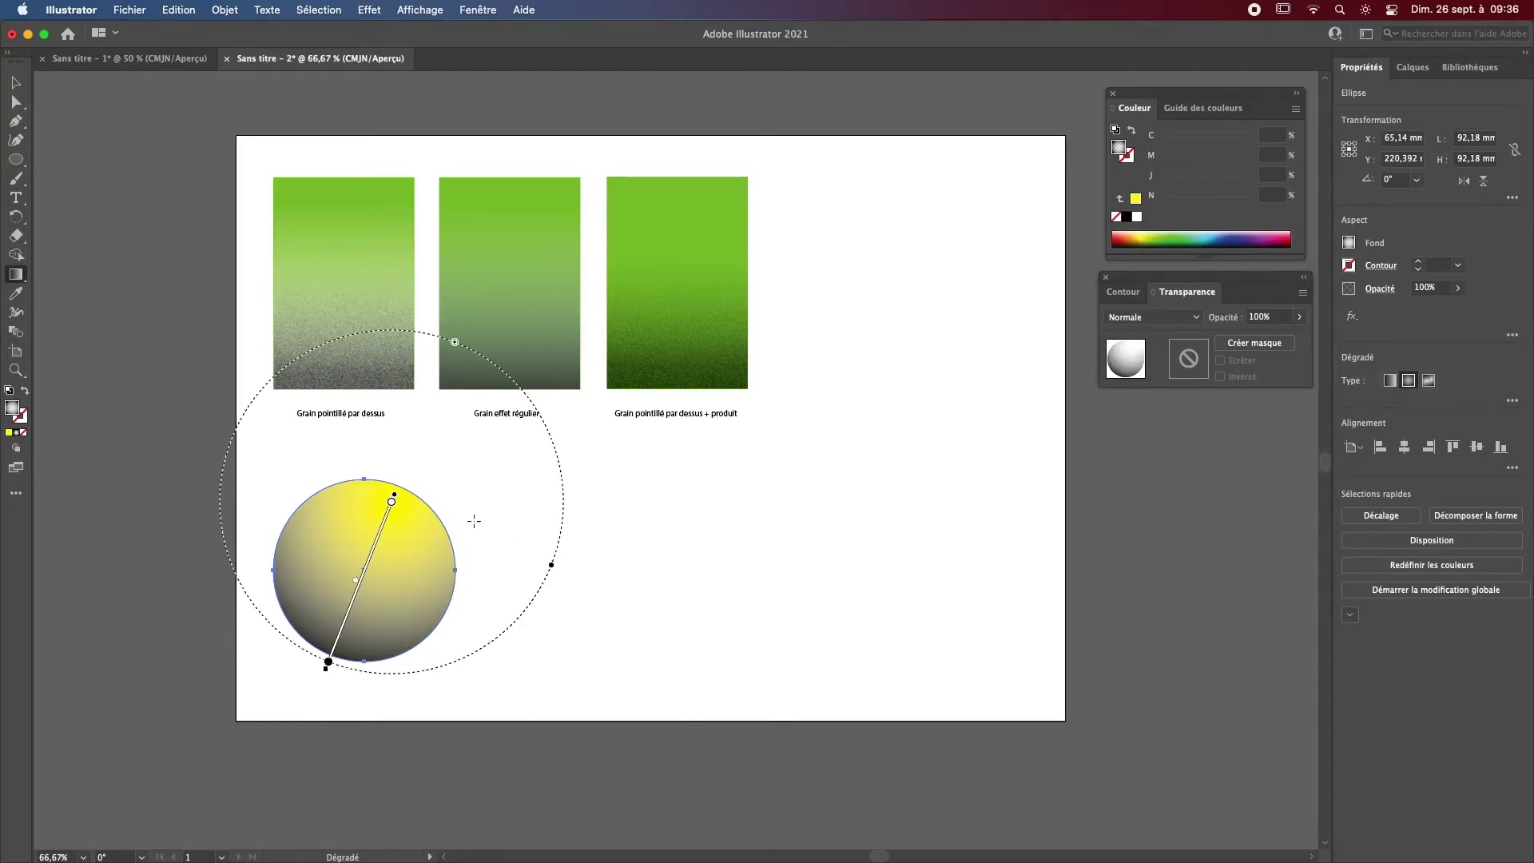
drag(404, 520, 308, 654)
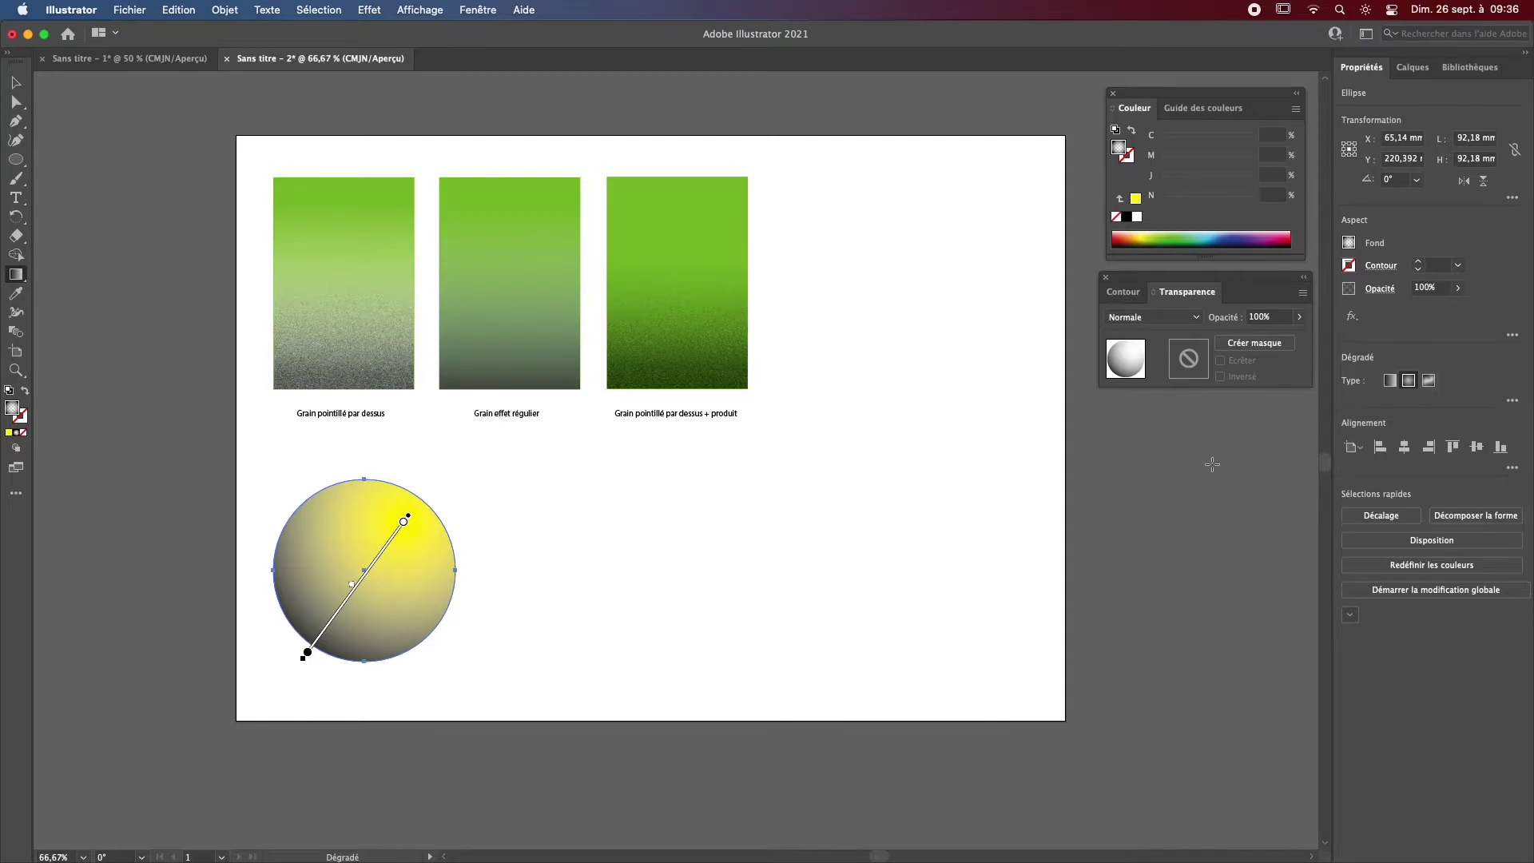
Step: Reapply the last used Grain effect to the circle's radial gradient
click(405, 523)
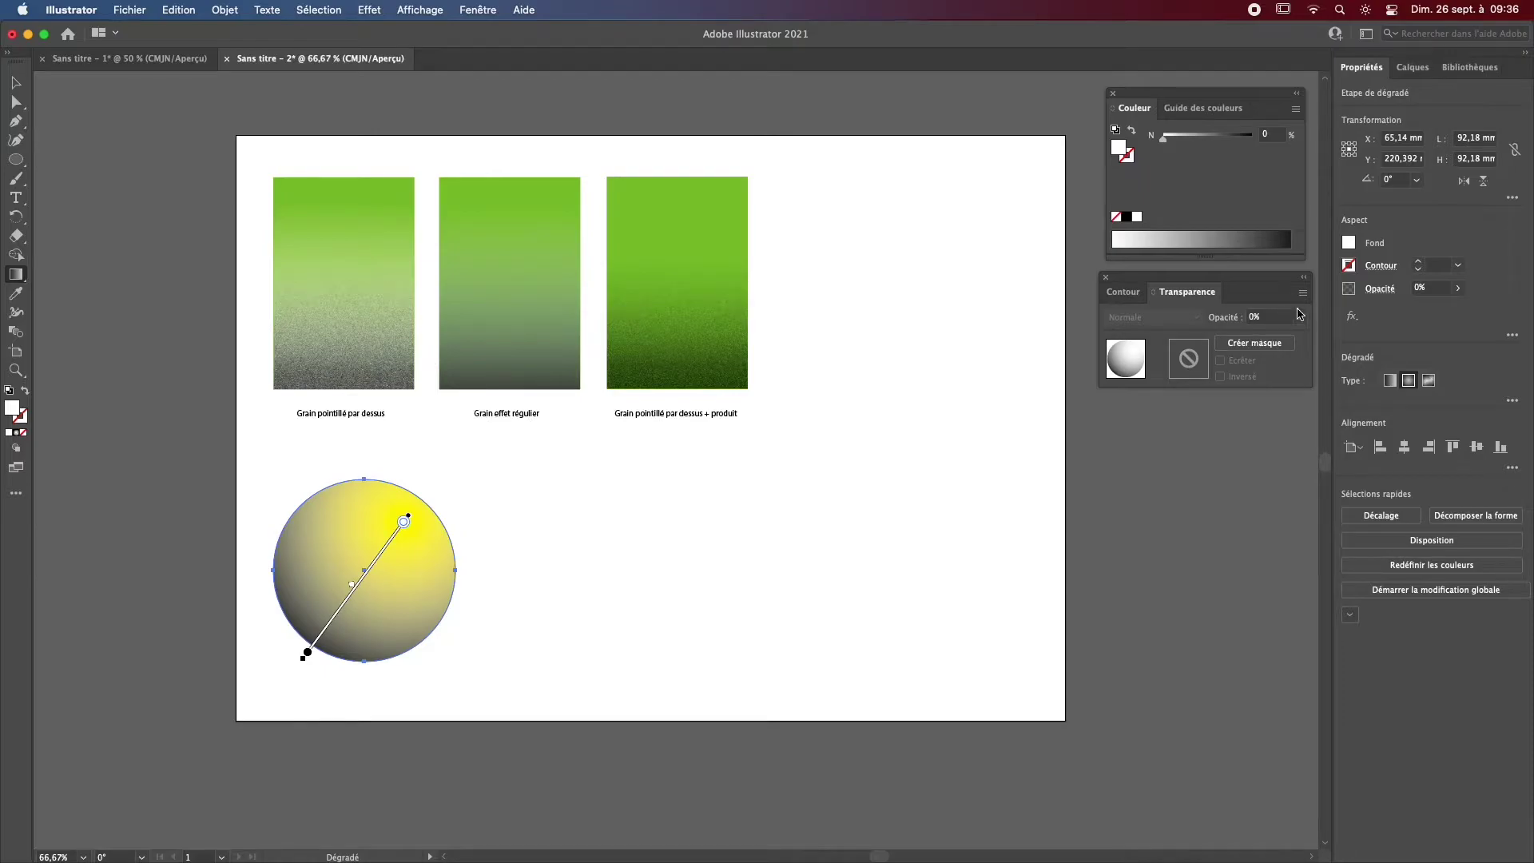
click(369, 9)
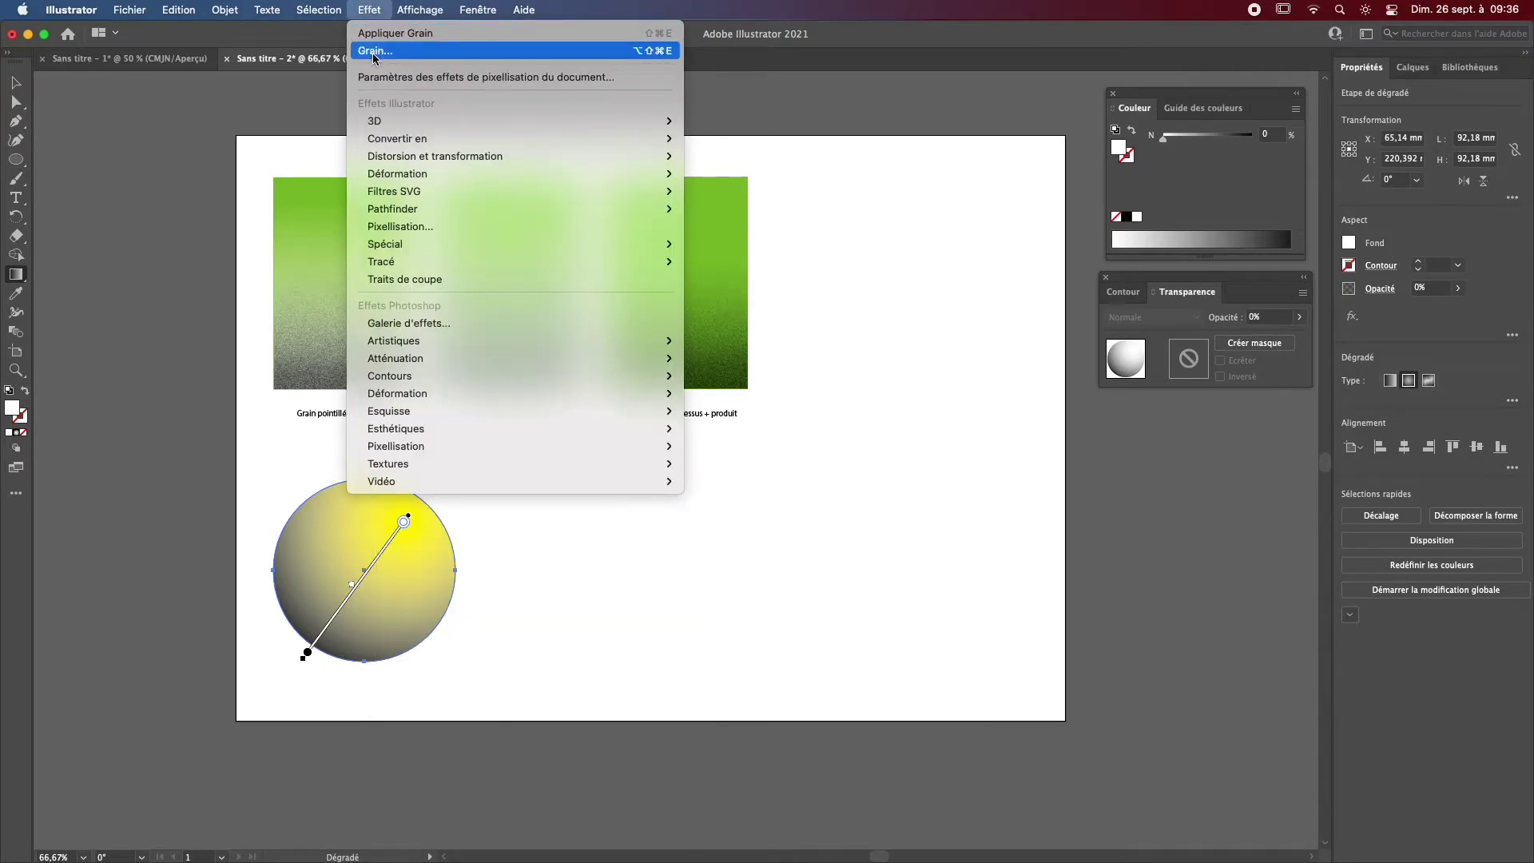
click(381, 35)
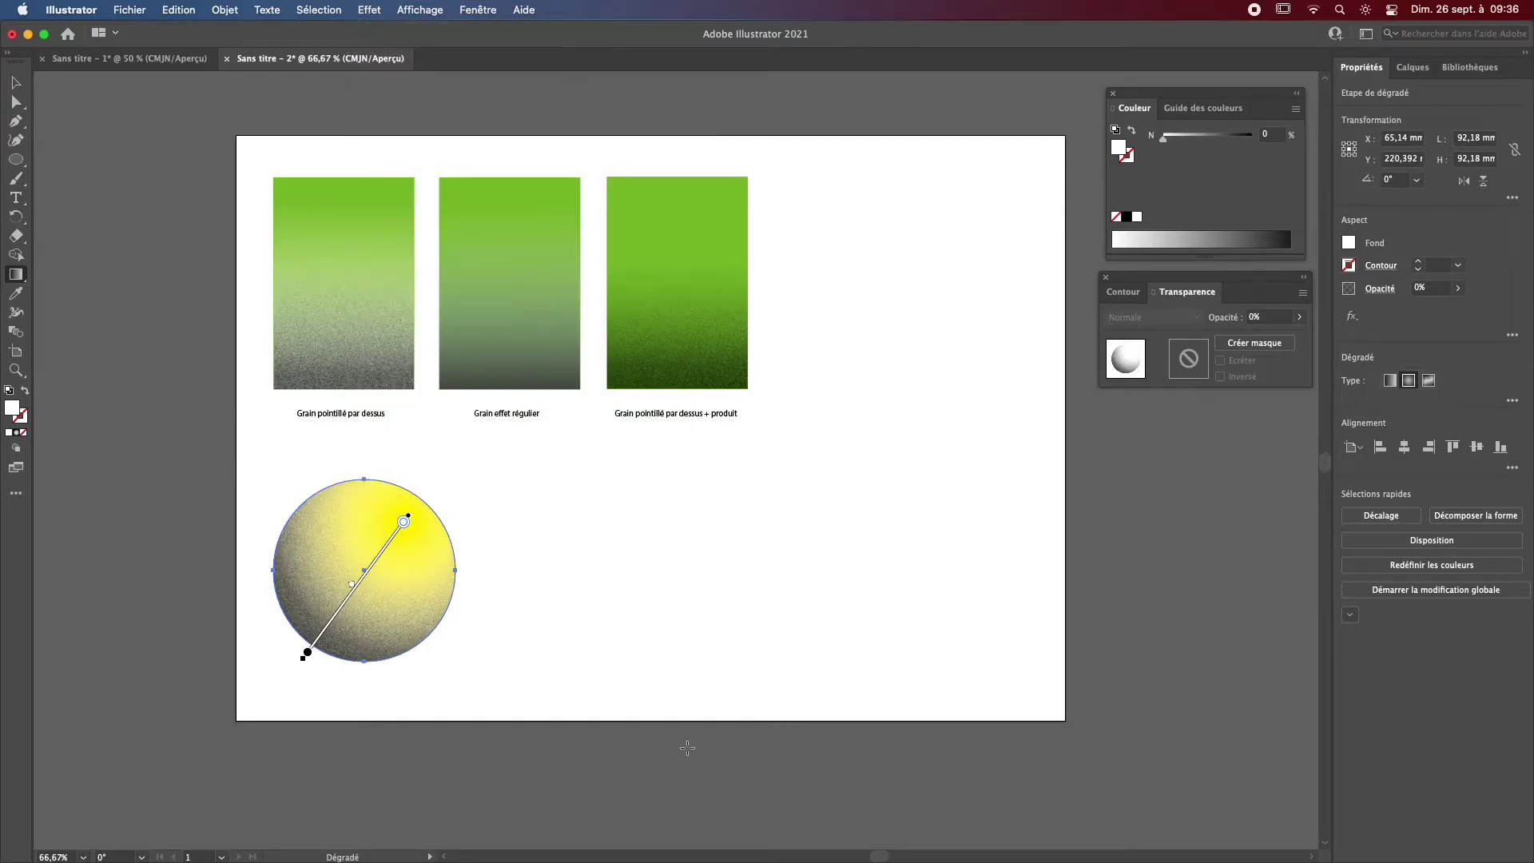
Step: Try the Produit blend mode on the yellow circle's grain gradient, and undo it
click(16, 82)
click(535, 598)
click(394, 625)
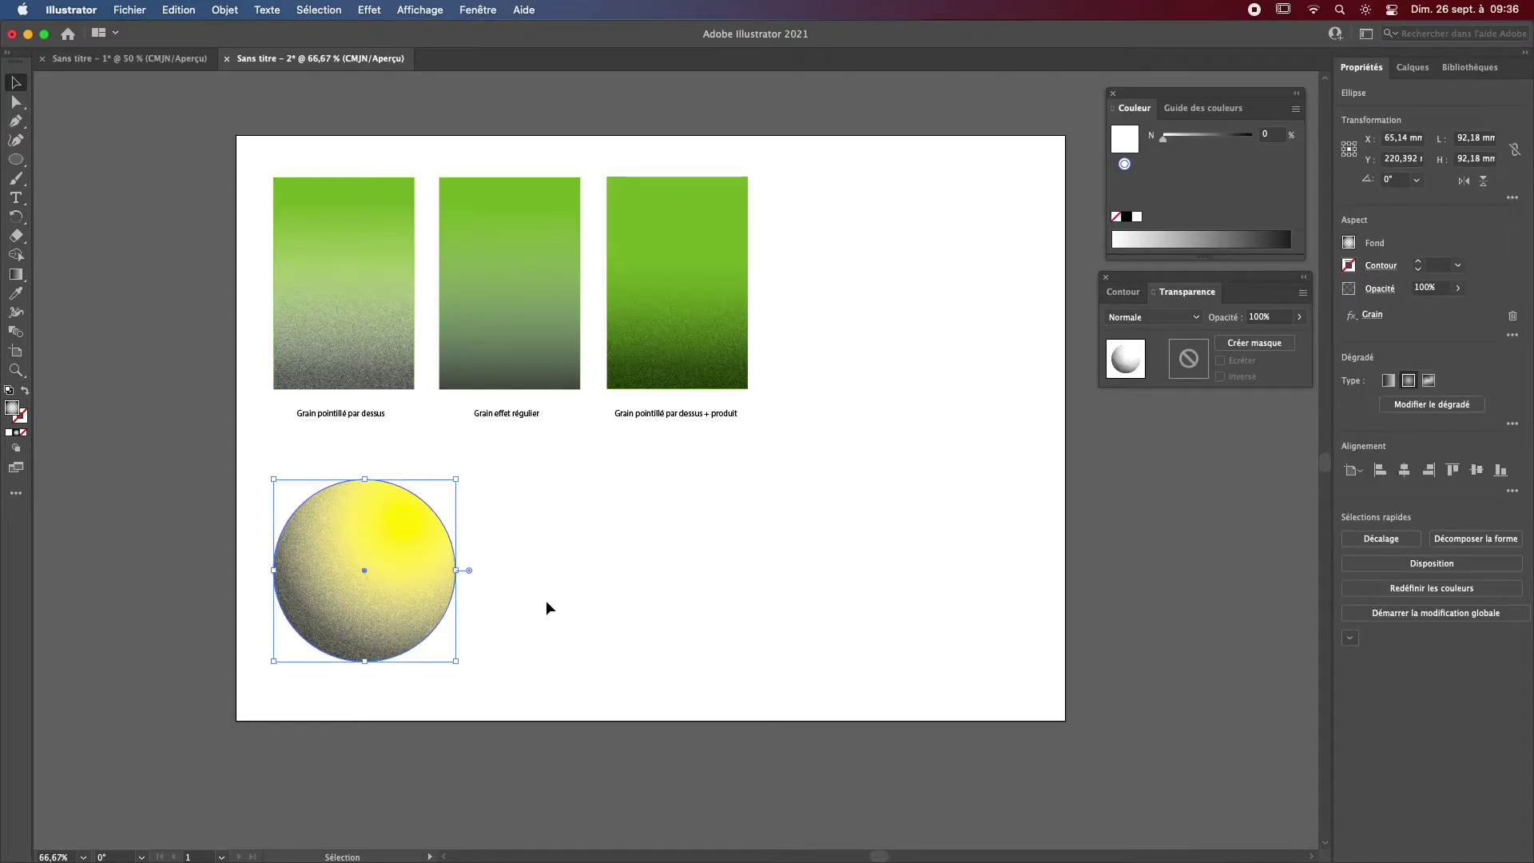
click(496, 610)
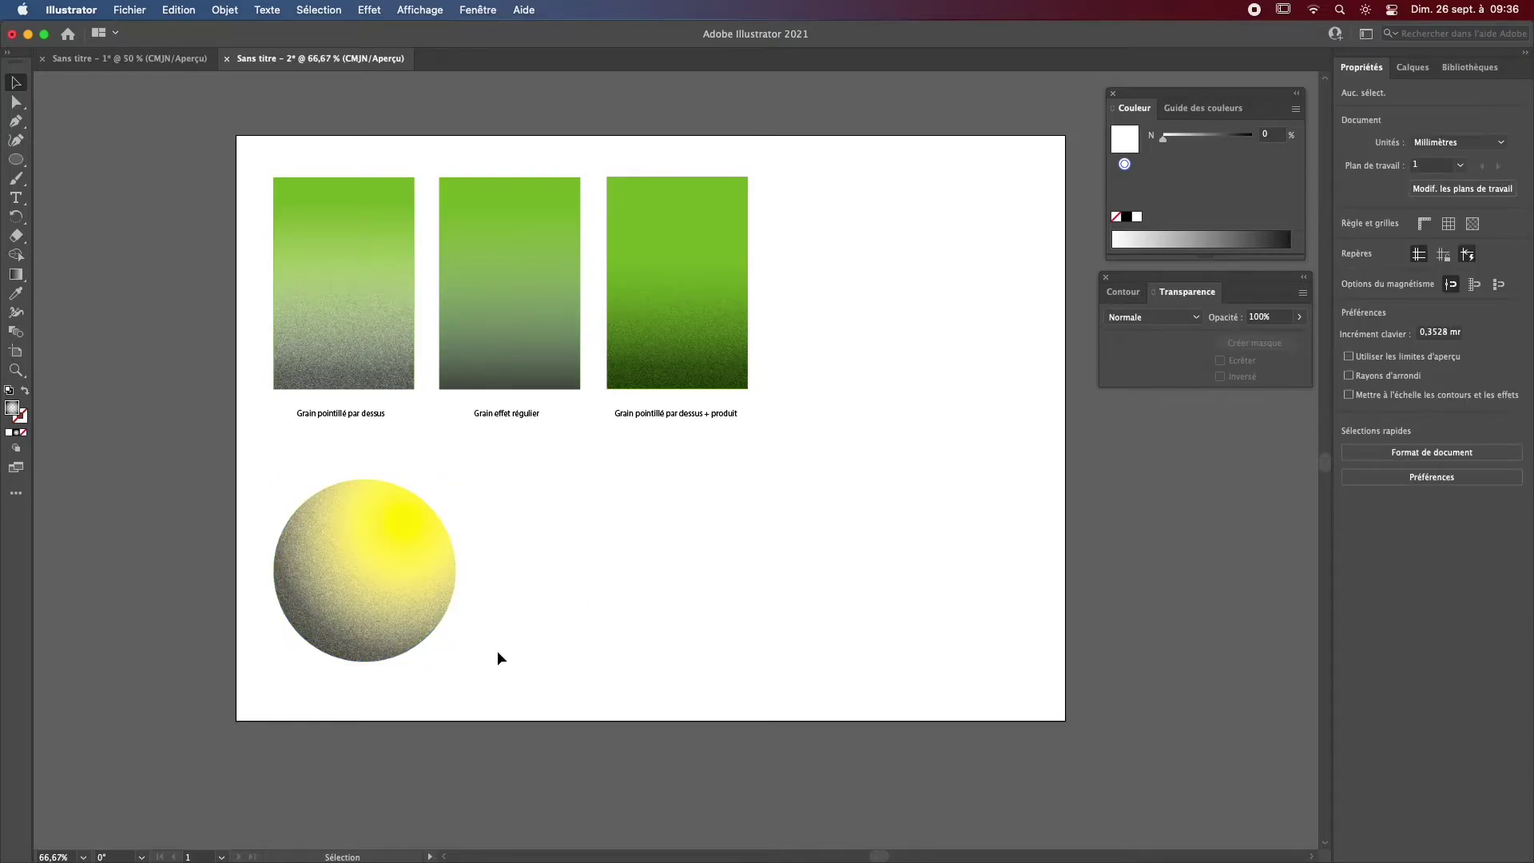
click(405, 623)
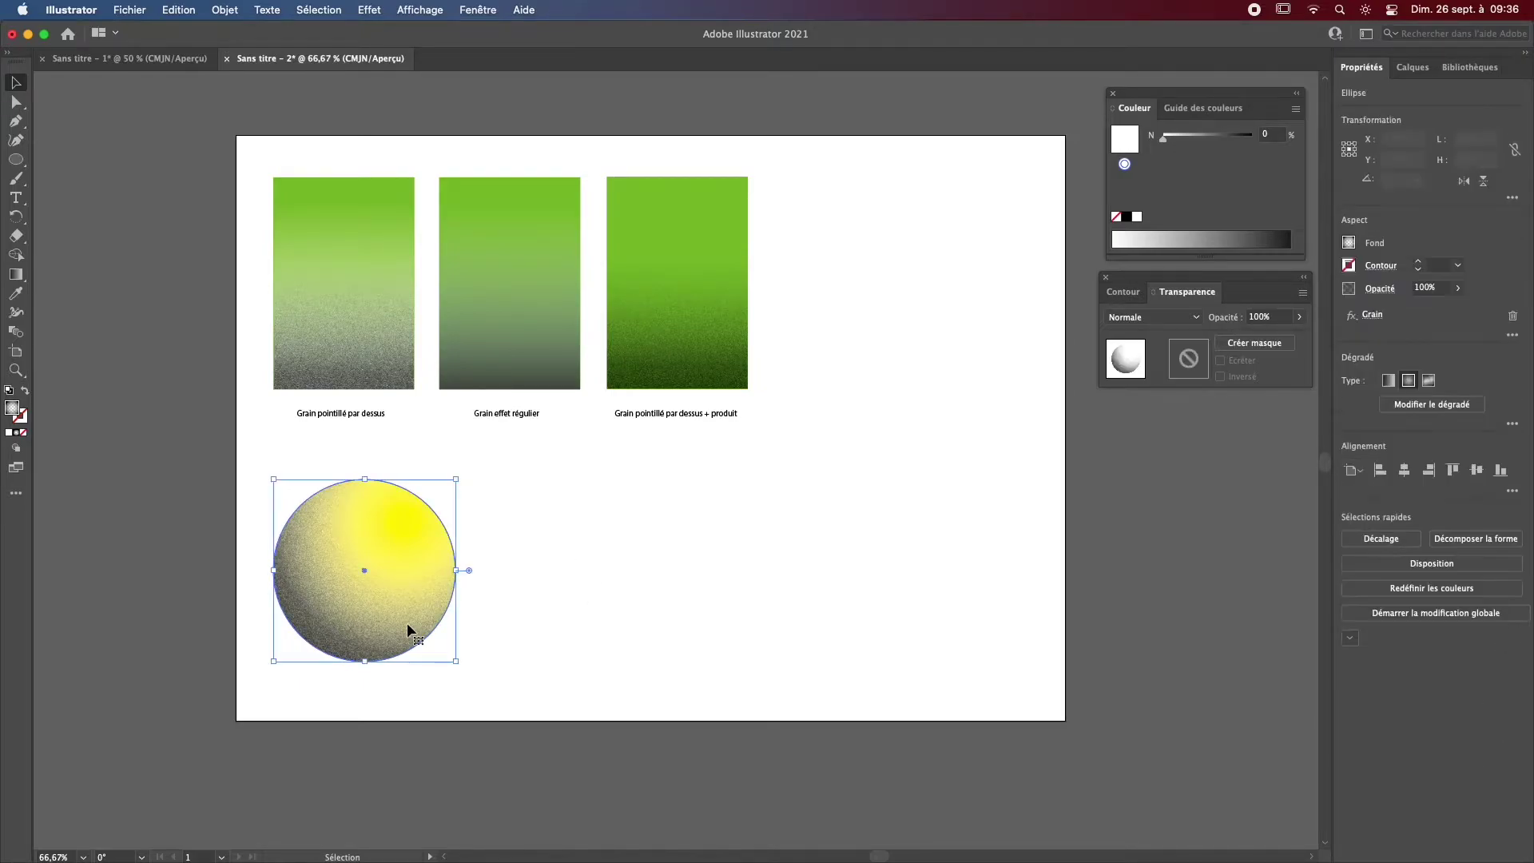
click(1169, 317)
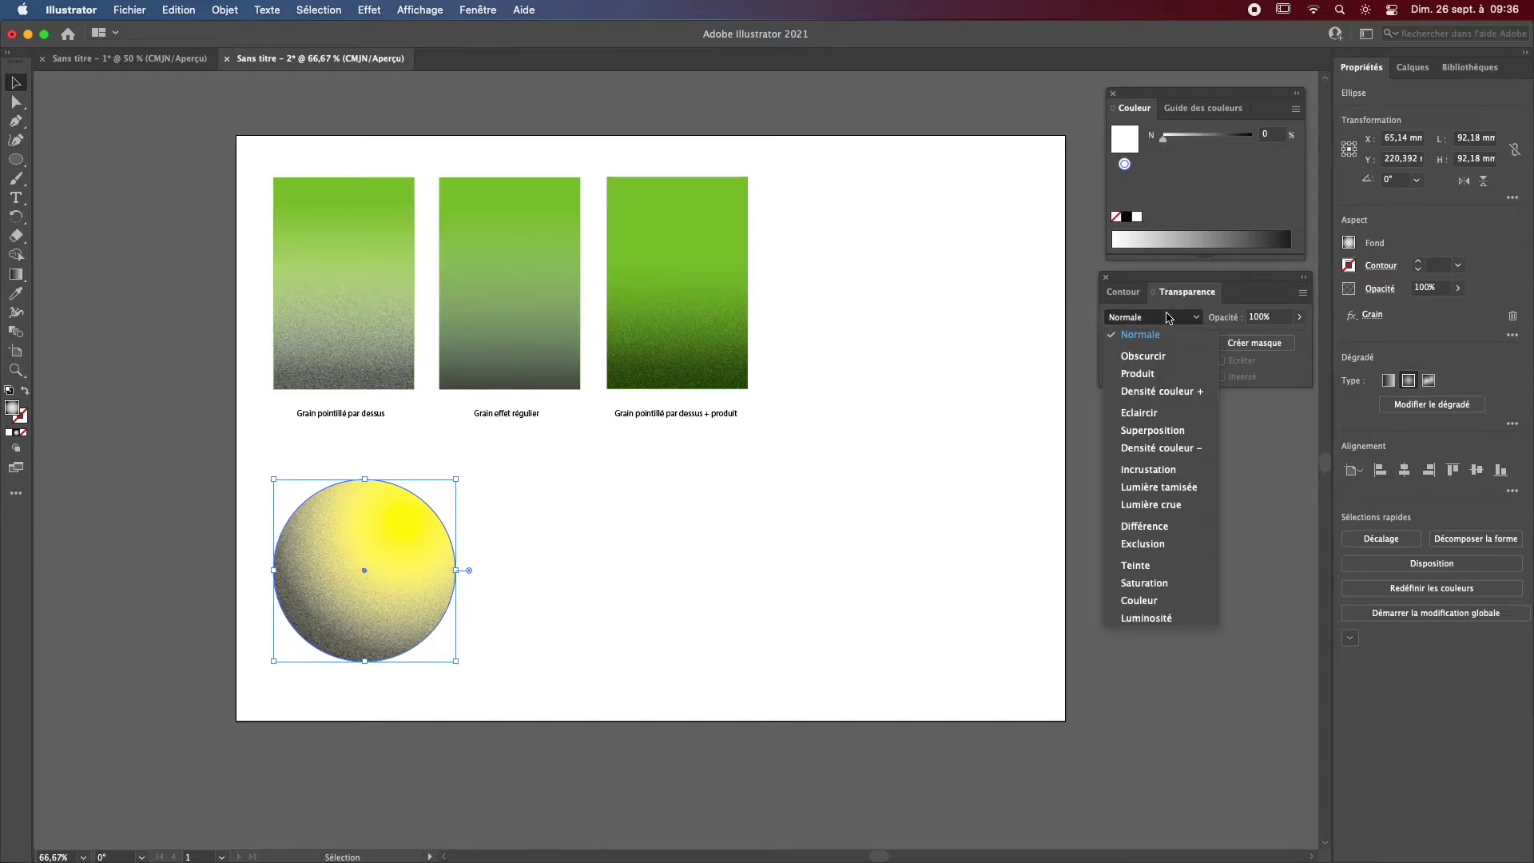
click(1139, 373)
click(684, 574)
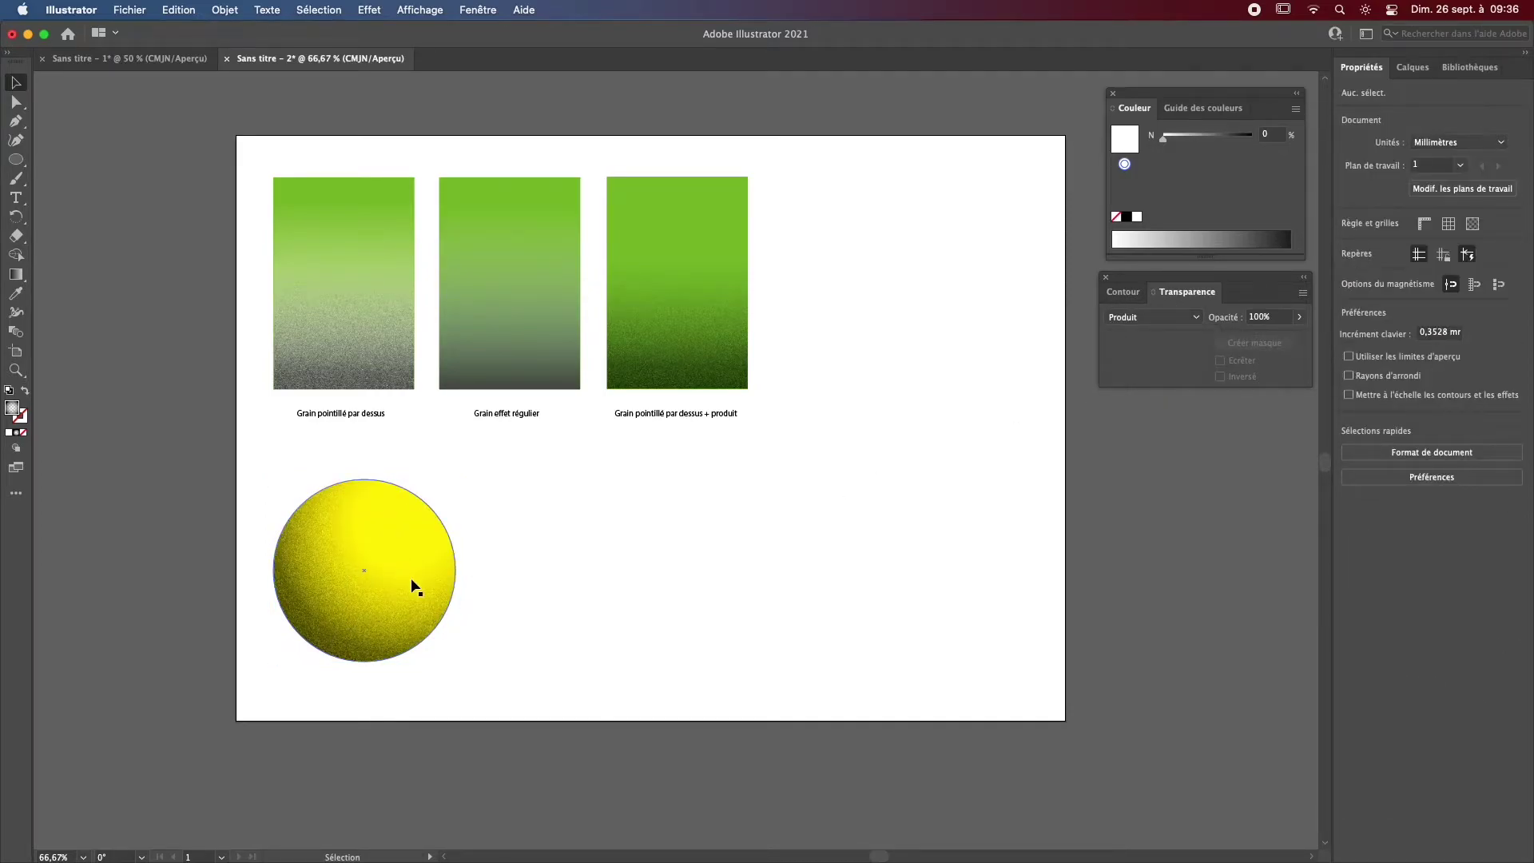
key(super+z)
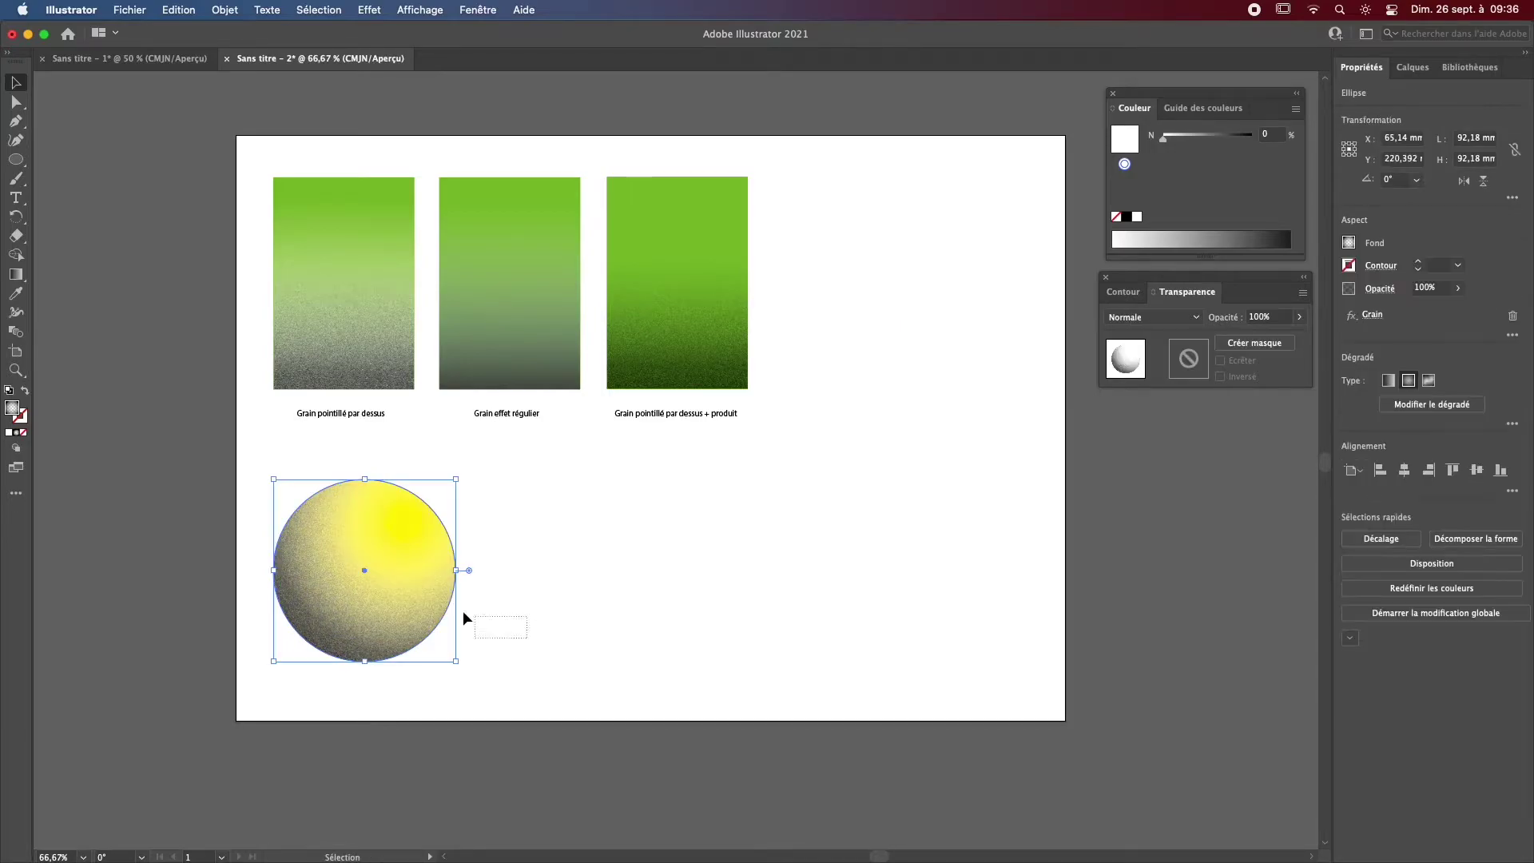
Step: Duplicate the shaded yellow circle about 112 mm to the right and set the copy's grain gradient to the Produit blend mode
drag(406, 613, 628, 613)
click(612, 595)
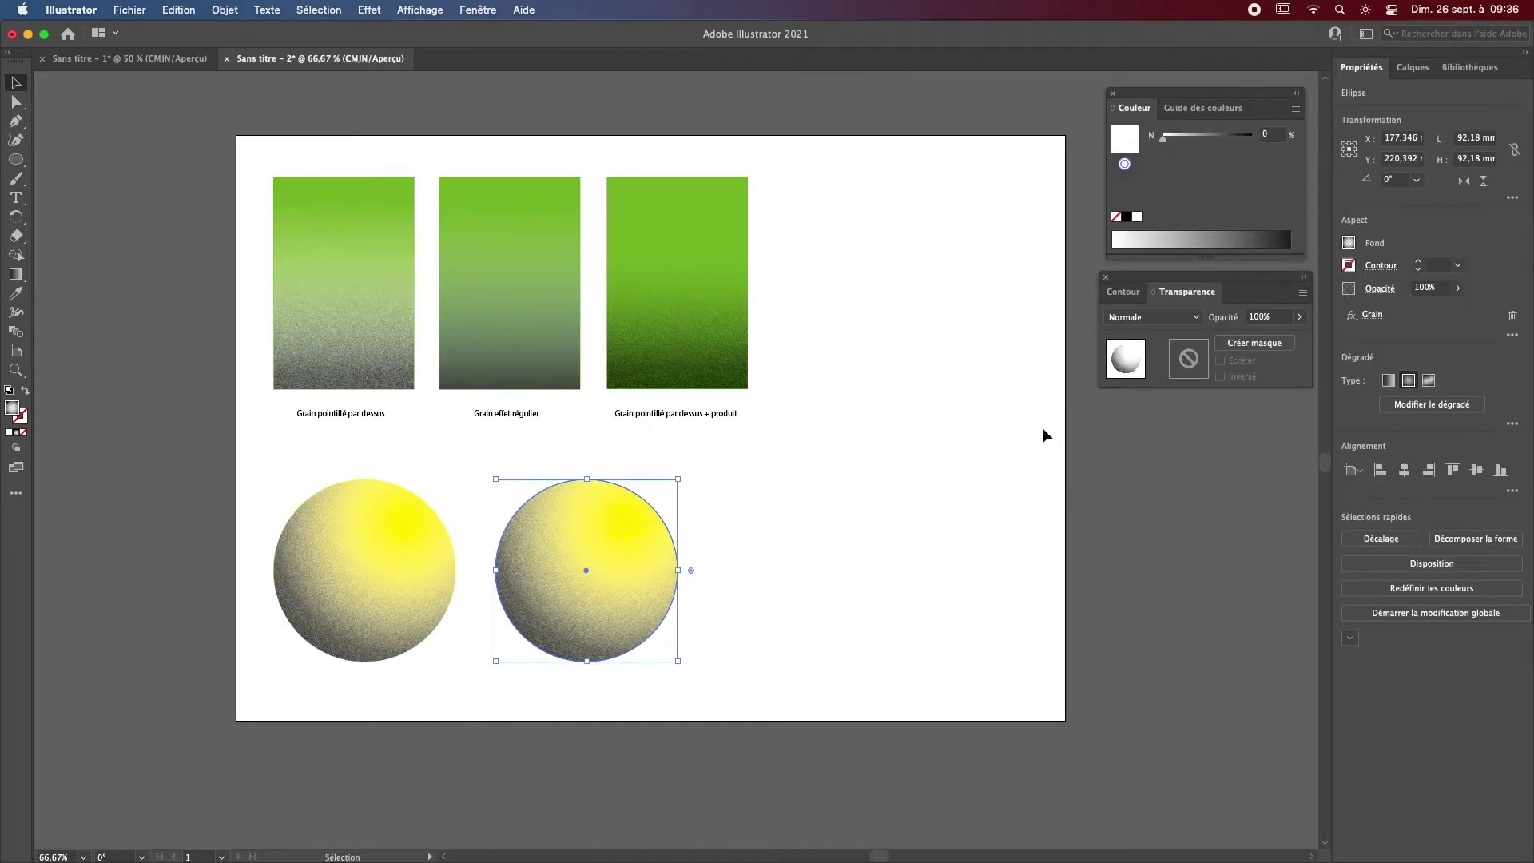
click(1126, 319)
click(1137, 373)
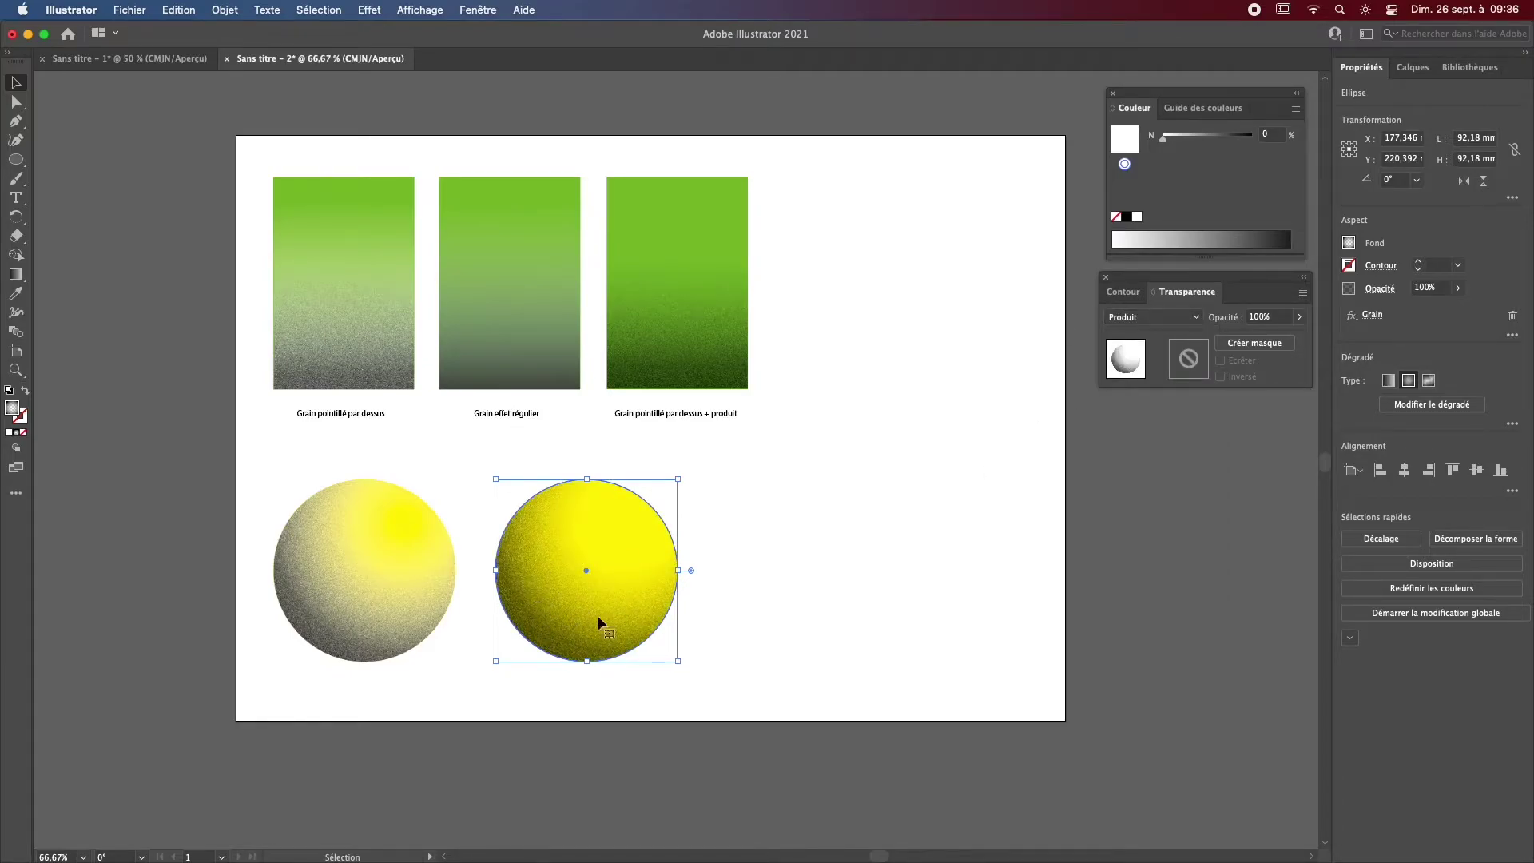
click(751, 583)
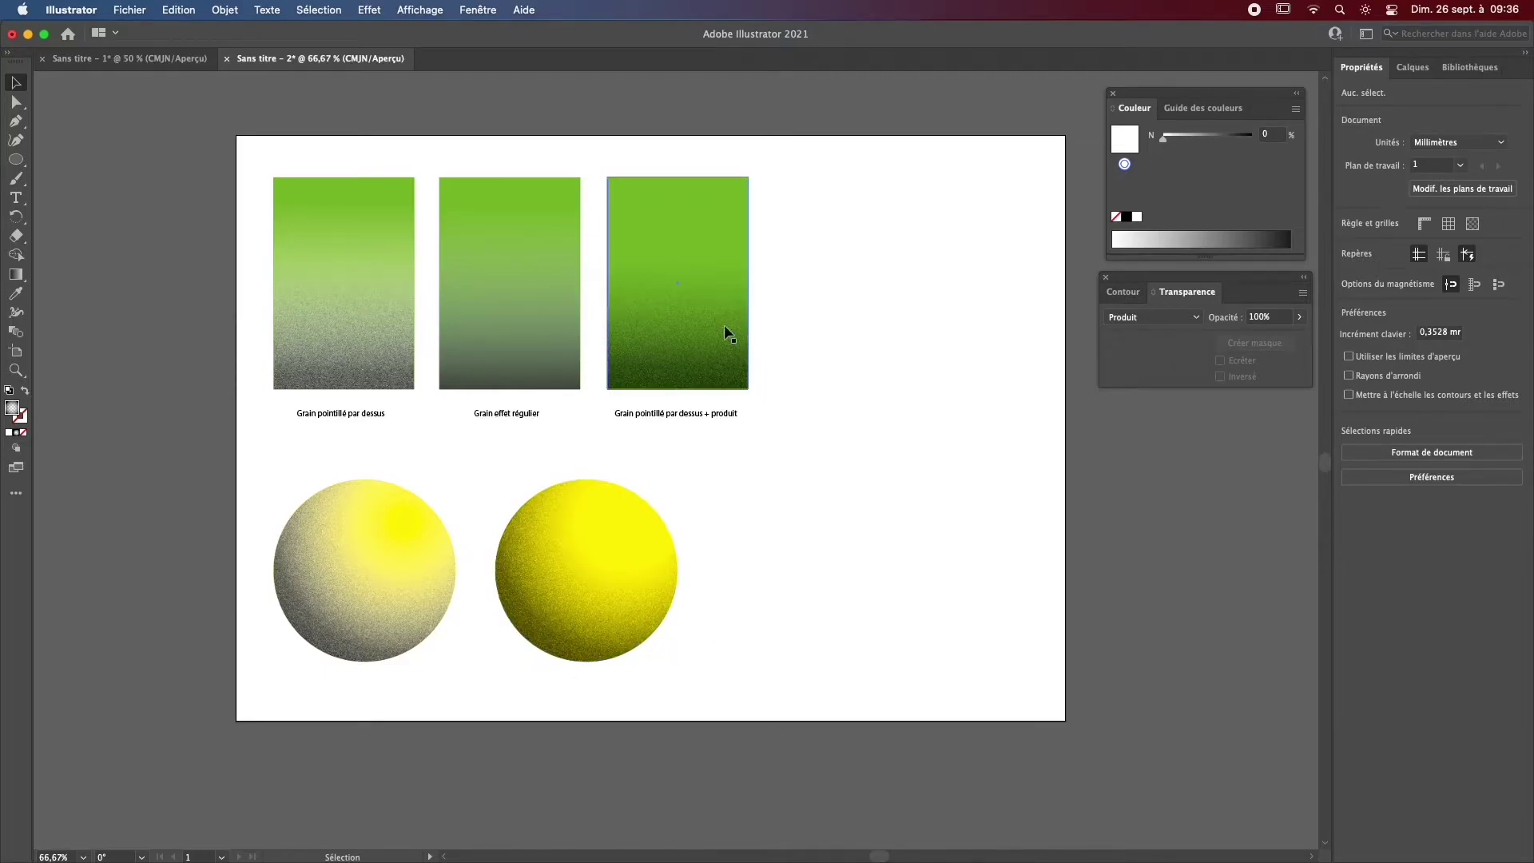
Step: Copy the labels "Grain pointillé par dessus" and "Grain pointillé par dessus + produit" beneath the first and second circles respectively
click(713, 304)
click(352, 415)
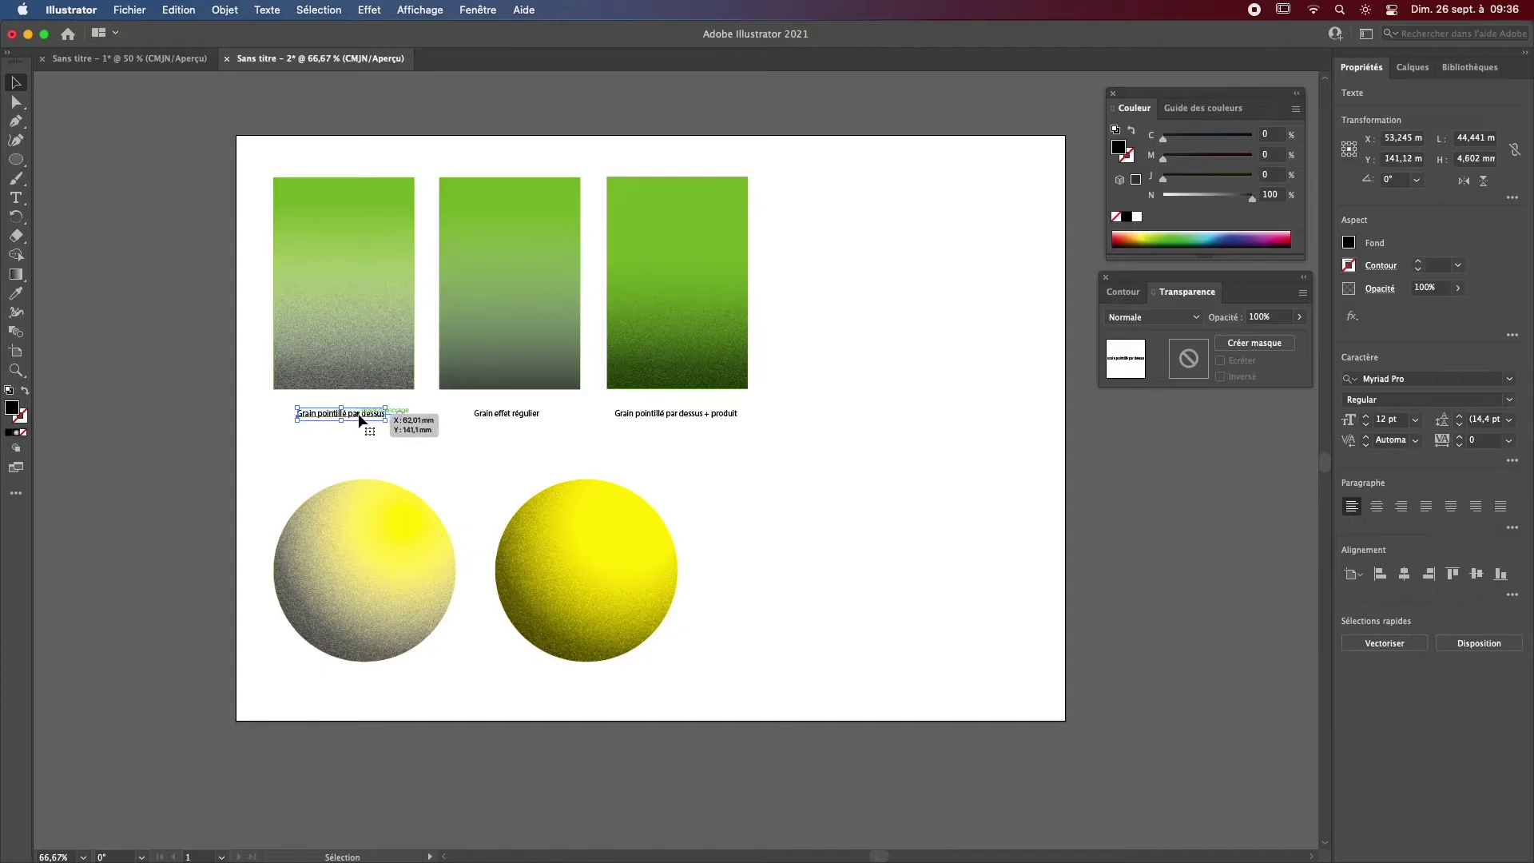
drag(358, 419, 358, 685)
click(497, 416)
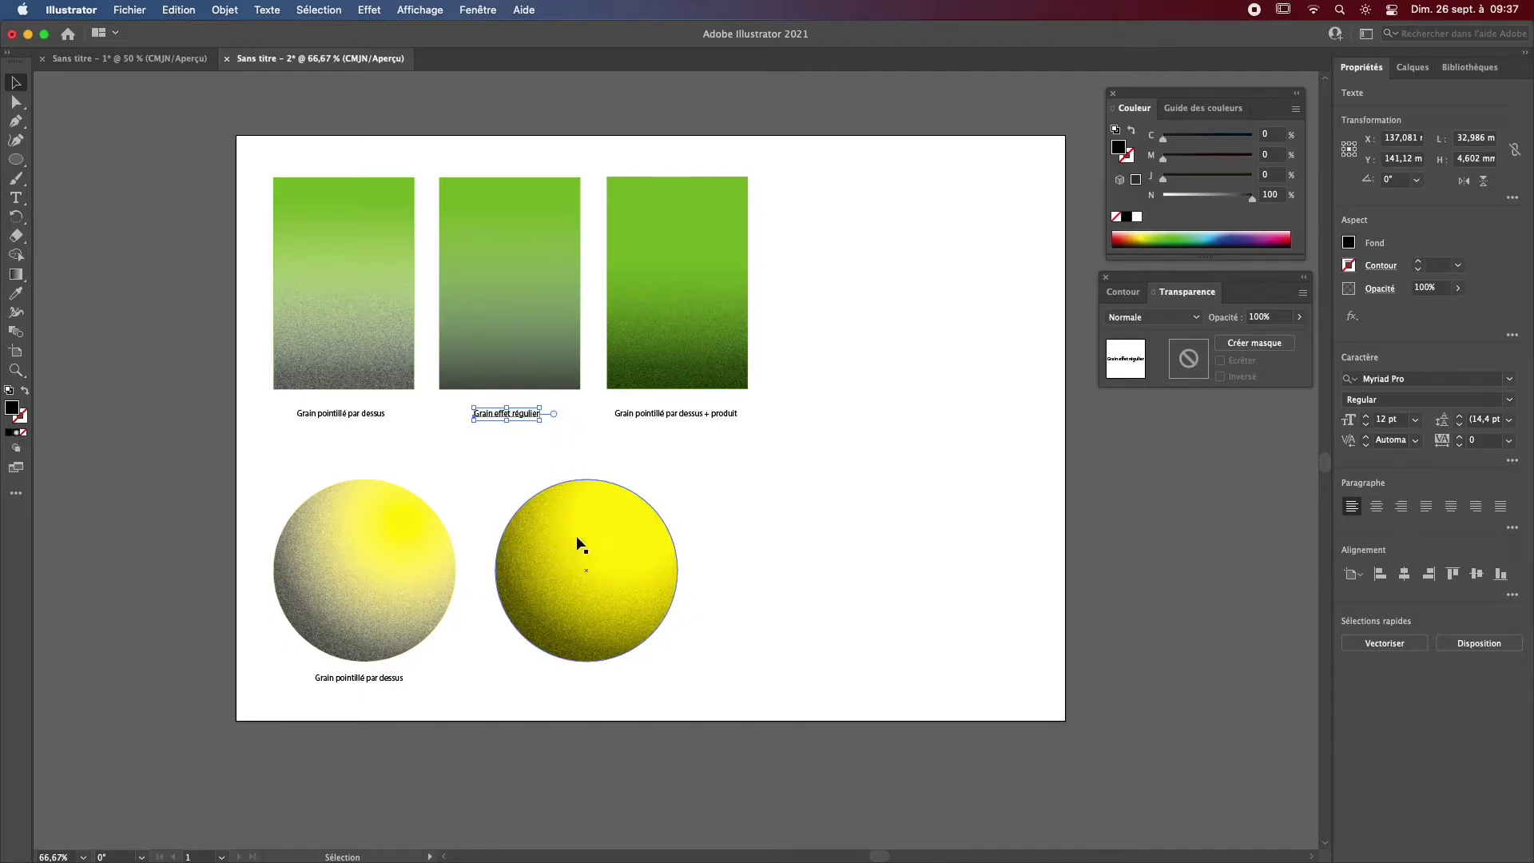
mouse_move(714, 416)
mouse_down()
mouse_move(597, 581)
mouse_move(708, 419)
mouse_move(597, 625)
mouse_move(613, 678)
mouse_move(594, 679)
mouse_move(730, 415)
mouse_move(689, 413)
mouse_move(699, 421)
mouse_up()
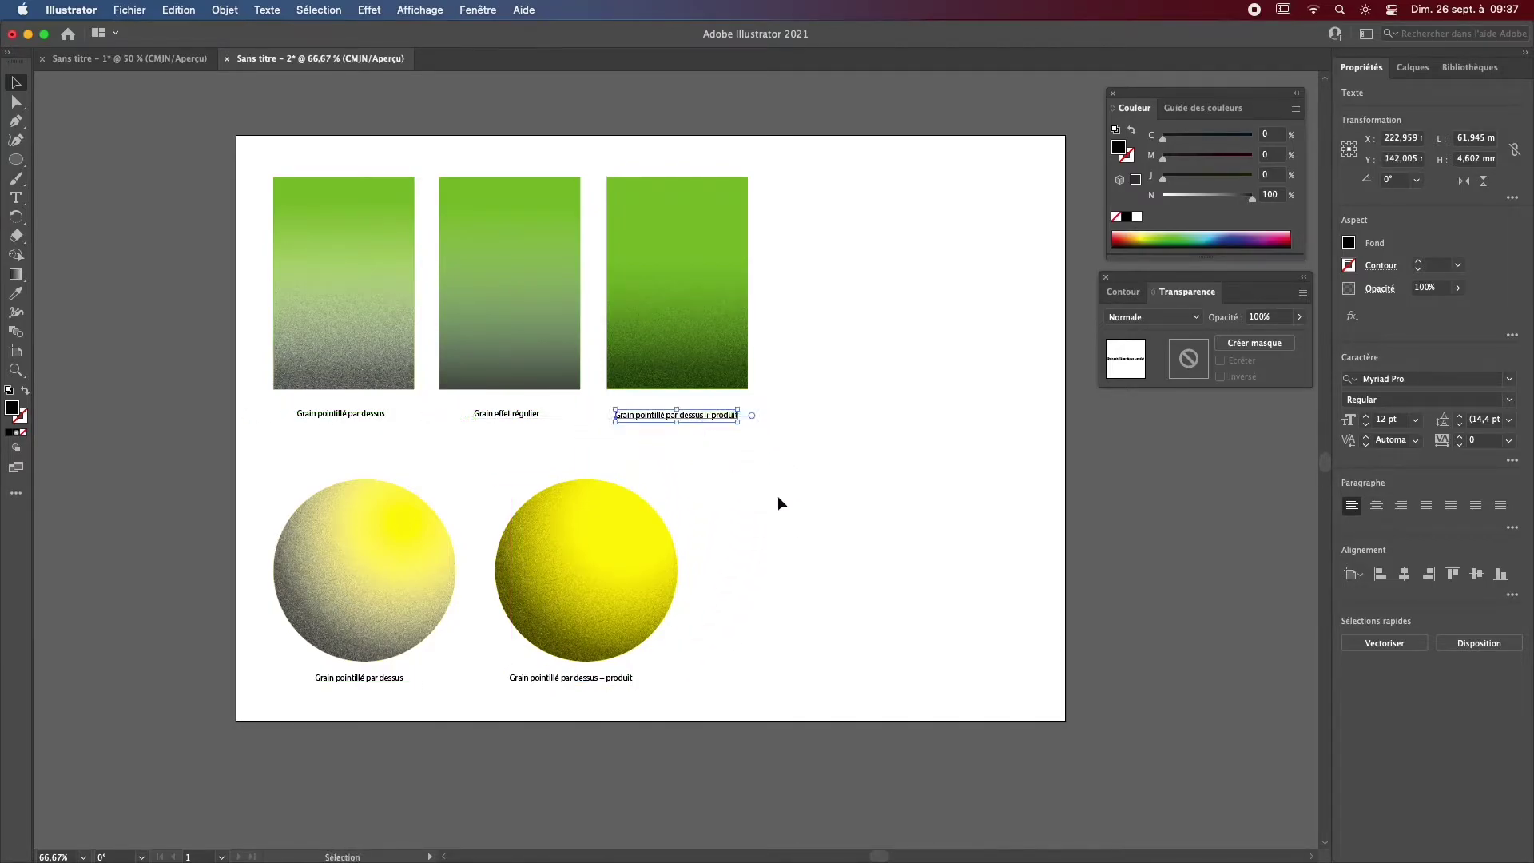
click(826, 522)
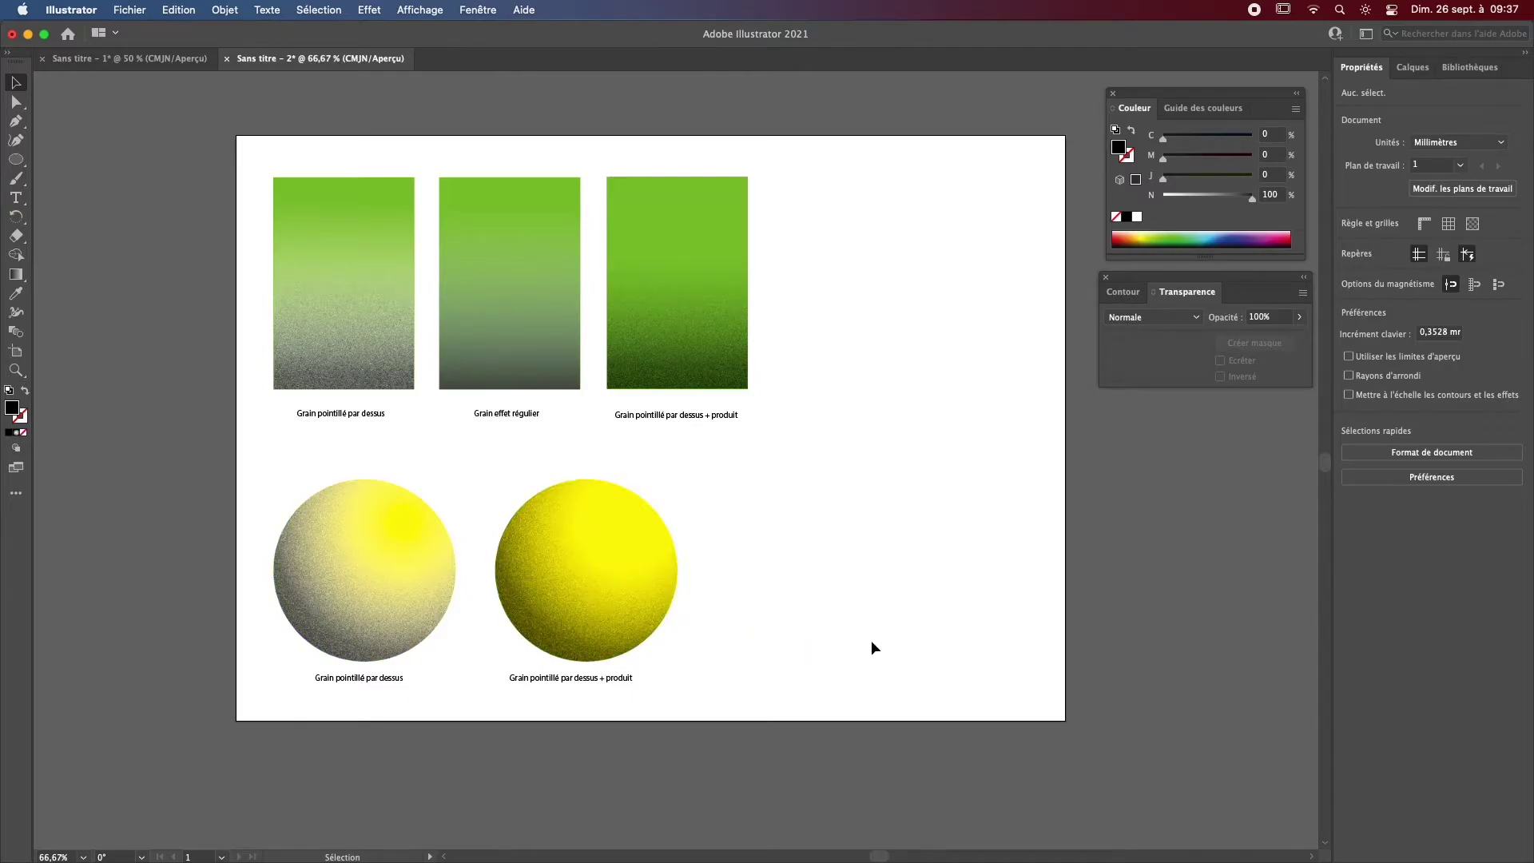
Step: Try an opacity of 50% on the whole third green rectangle group, and undo it
click(644, 612)
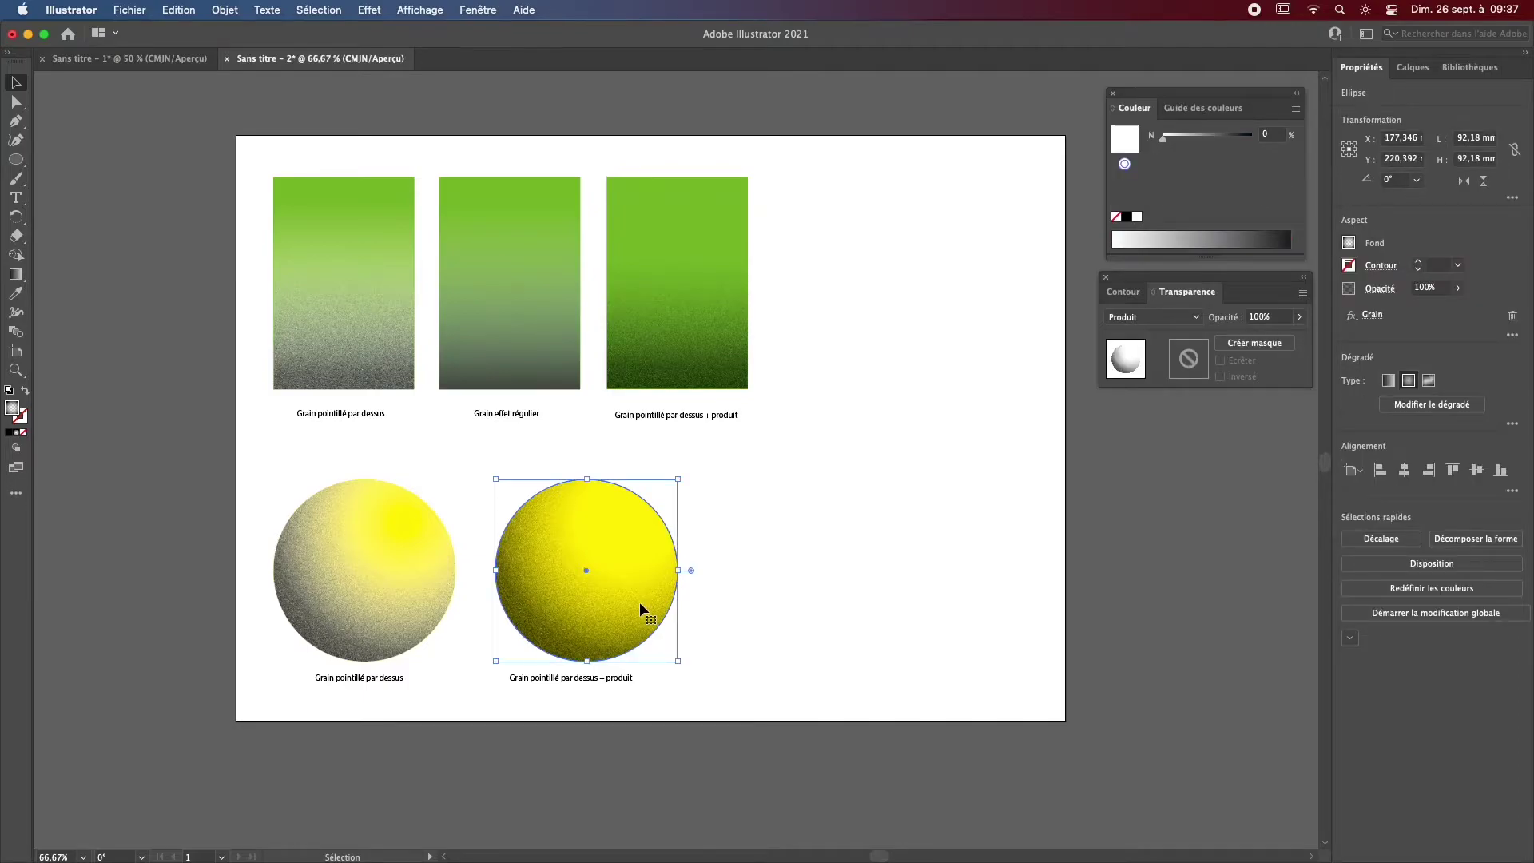
click(684, 359)
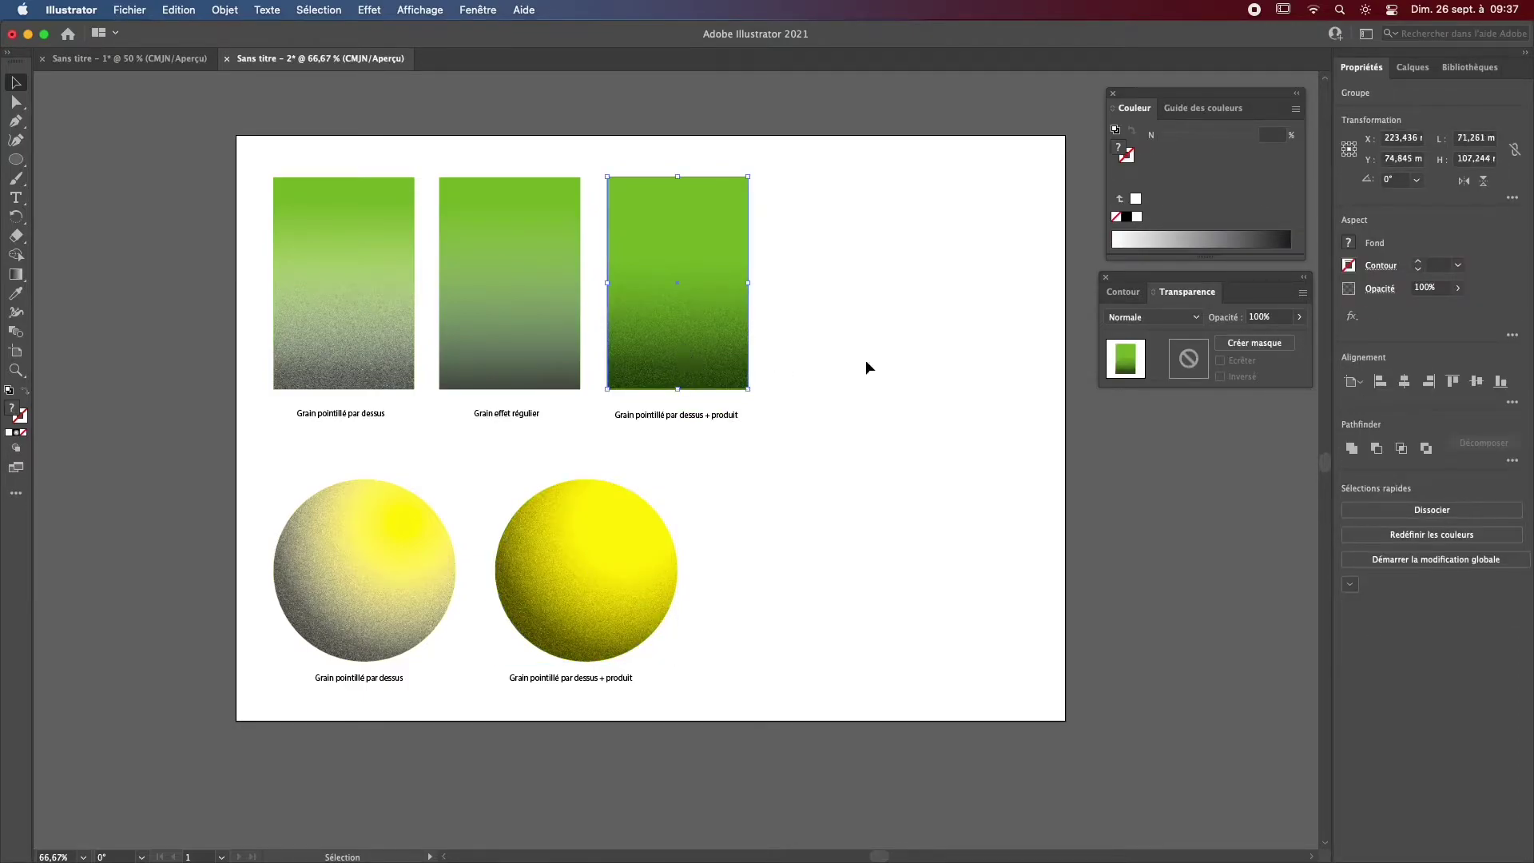
click(1300, 319)
drag(1282, 319, 1216, 300)
text(50)
key(Return)
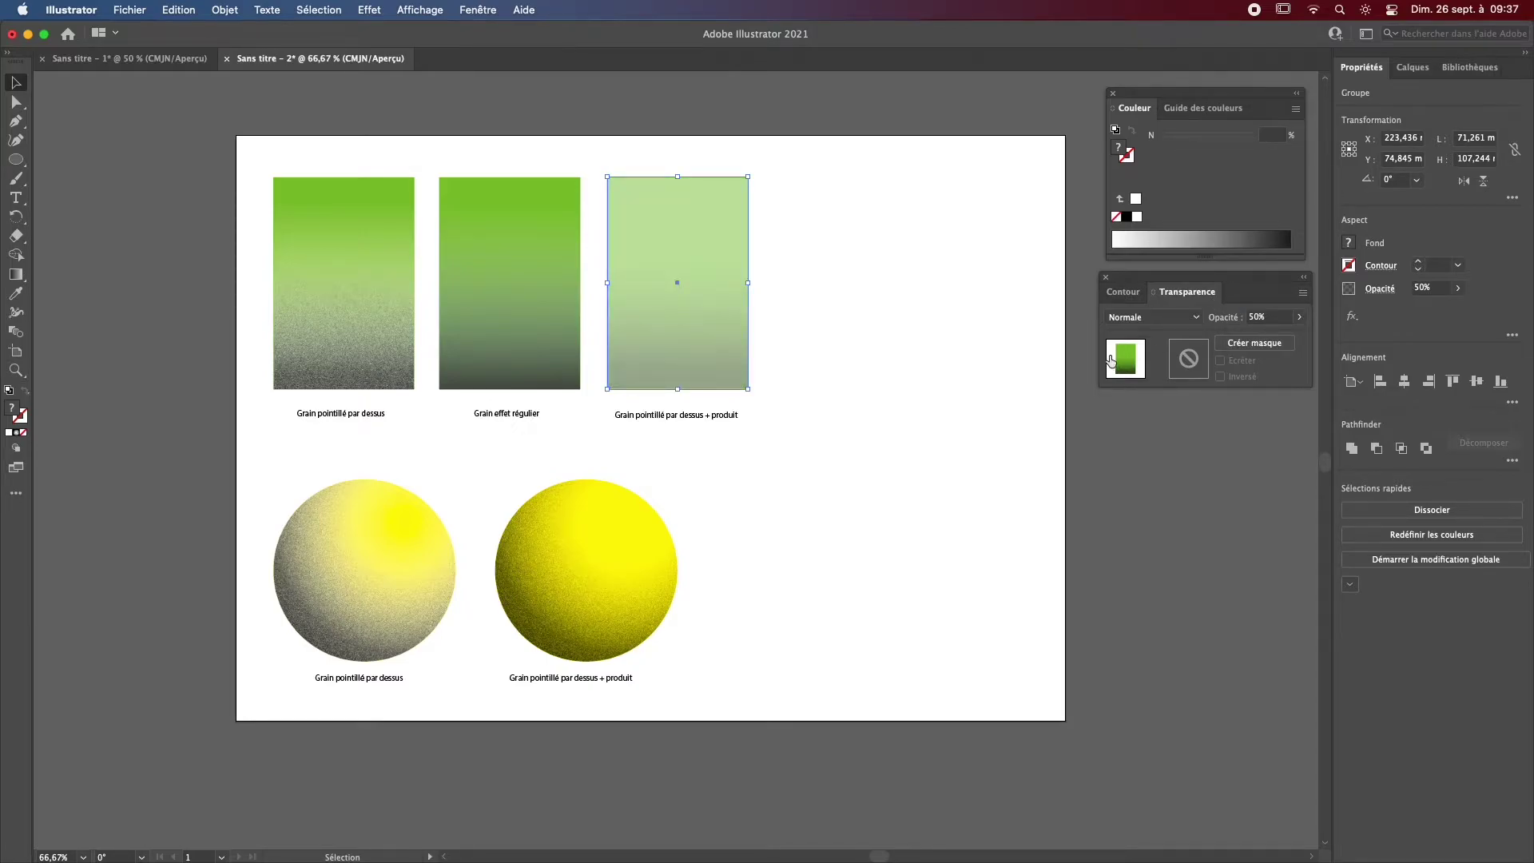
click(844, 334)
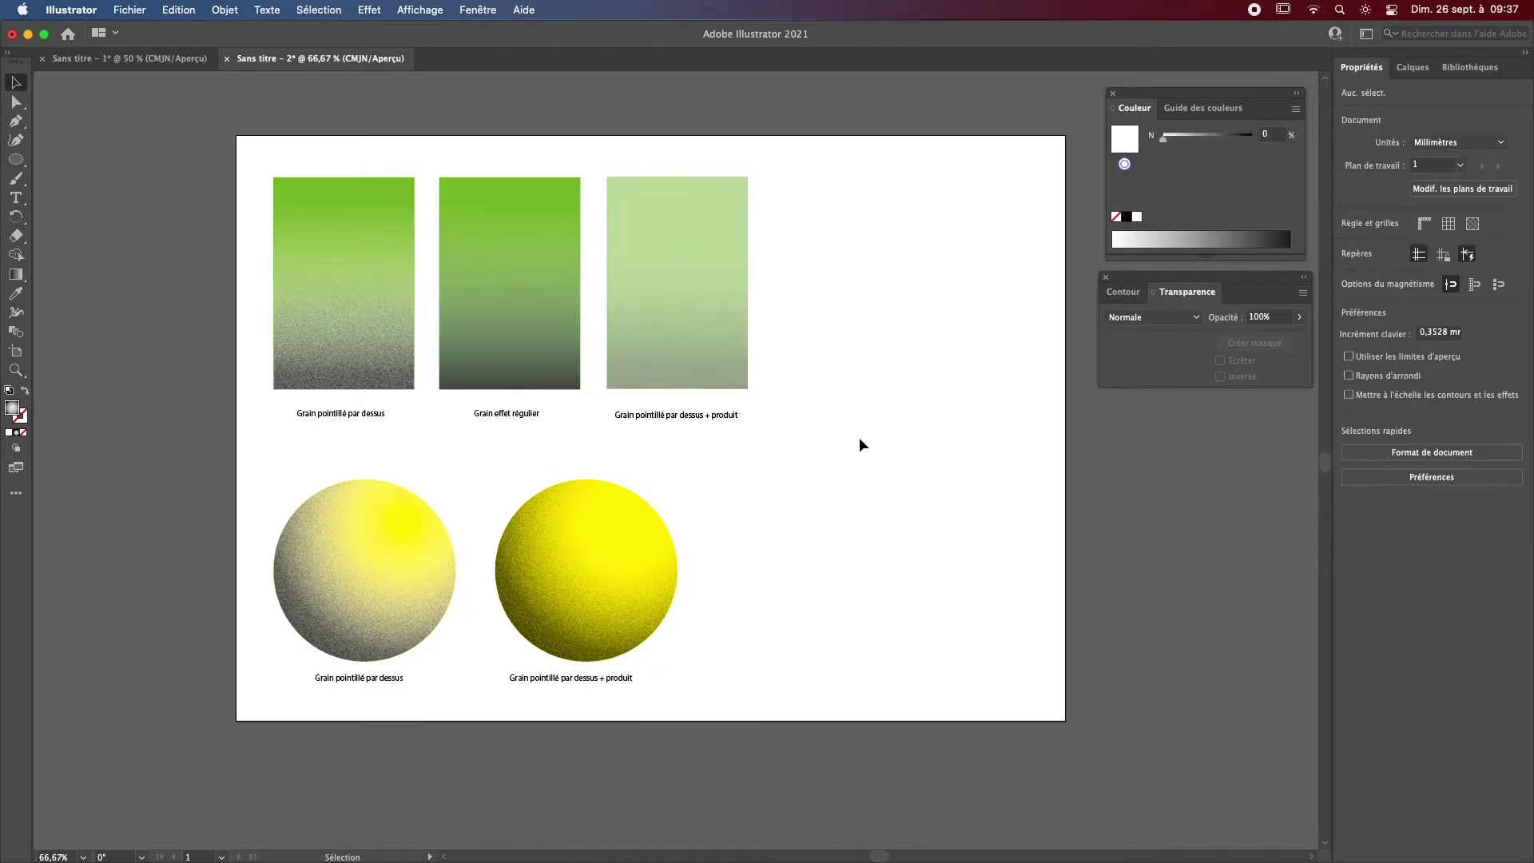
key(super+z)
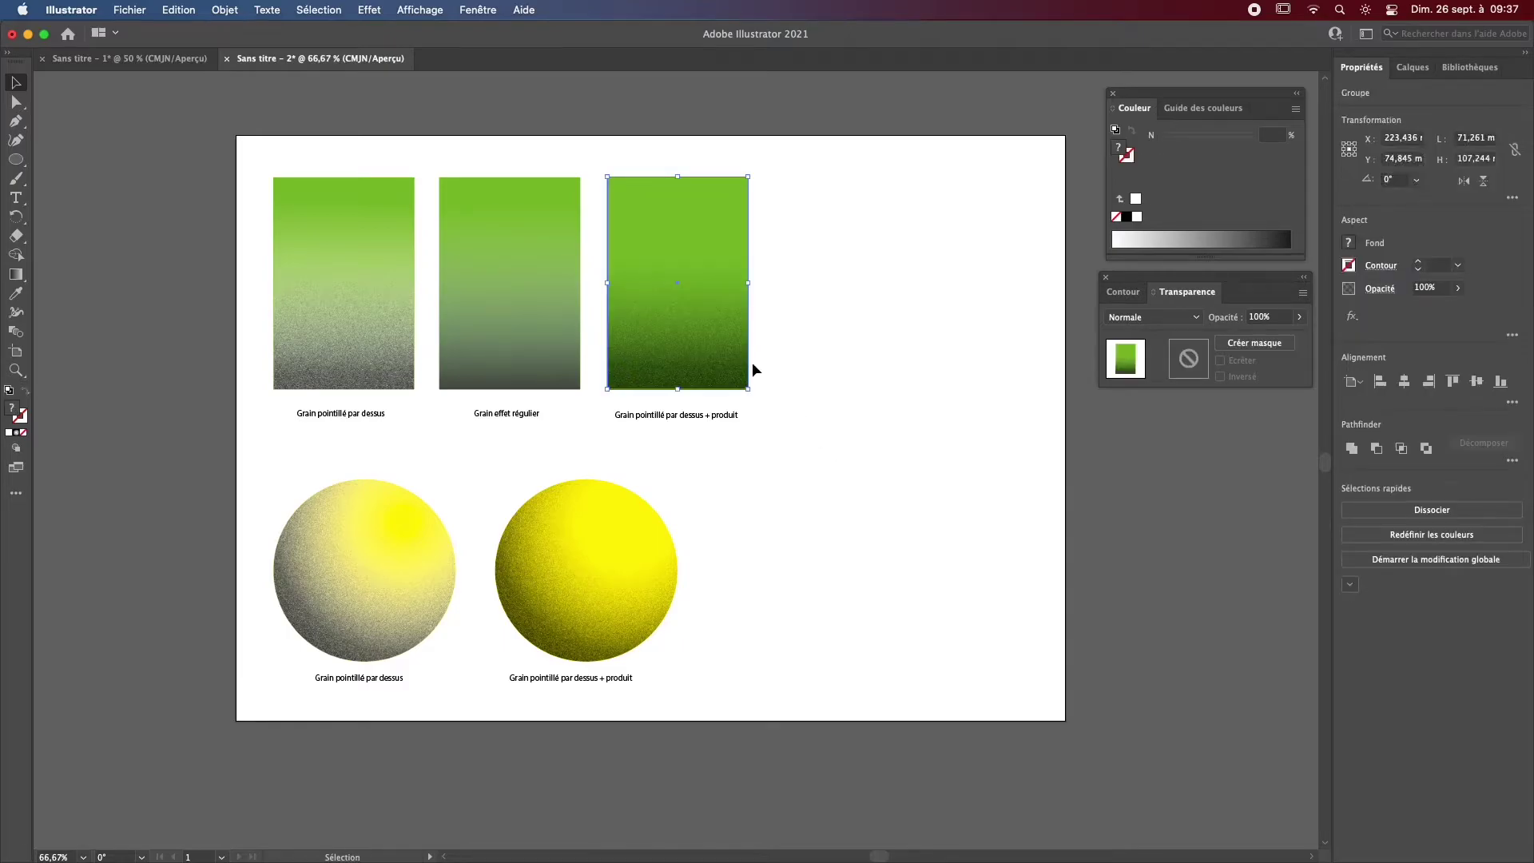
Step: Ungroup the third green rectangle sample and set its upper grain gradient rectangle to 50% opacity
right_click(701, 327)
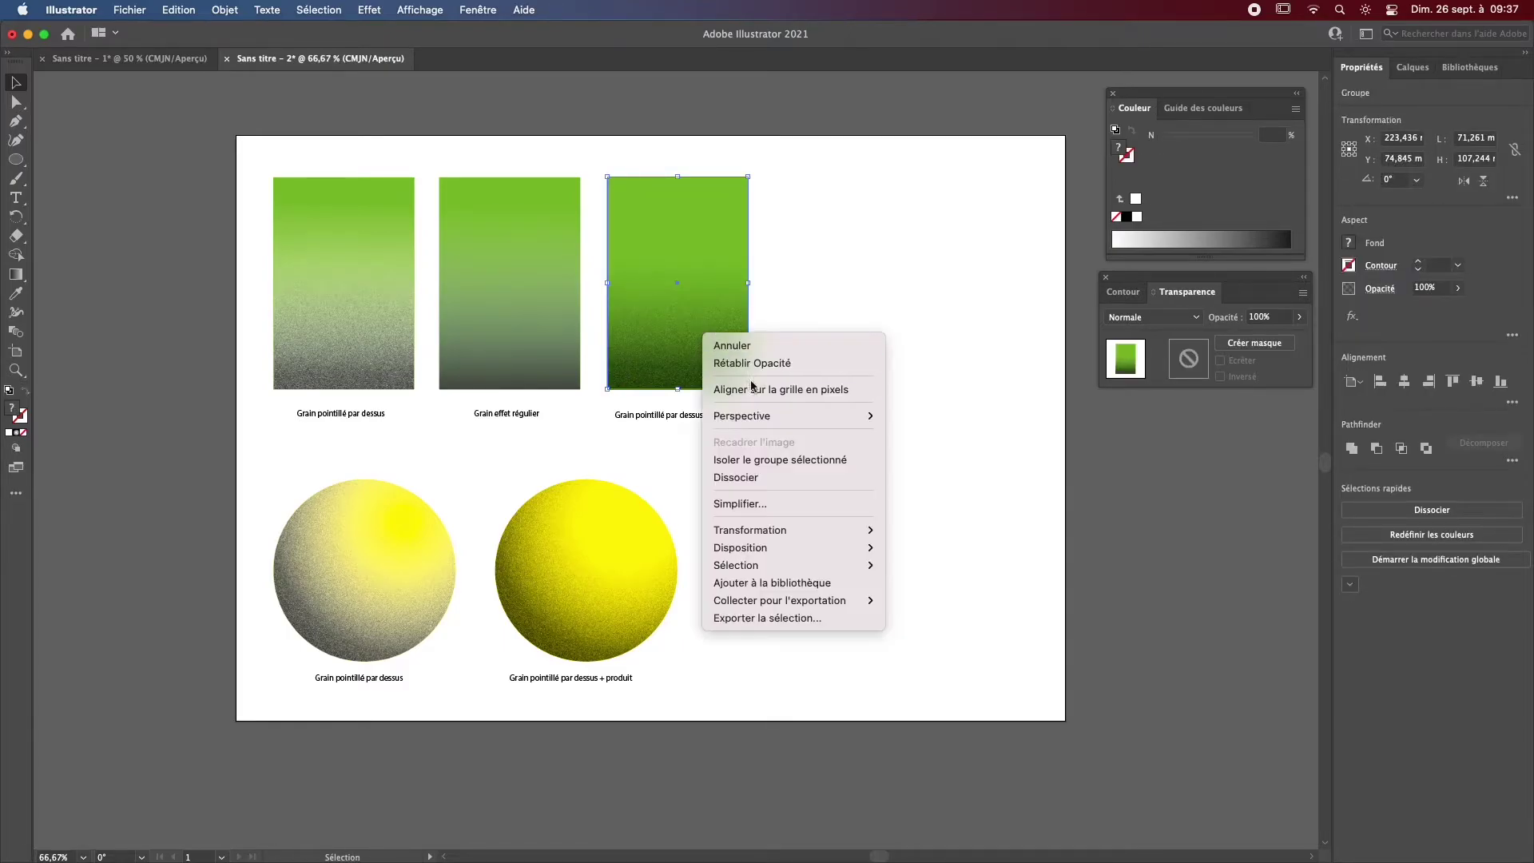
click(791, 478)
click(713, 323)
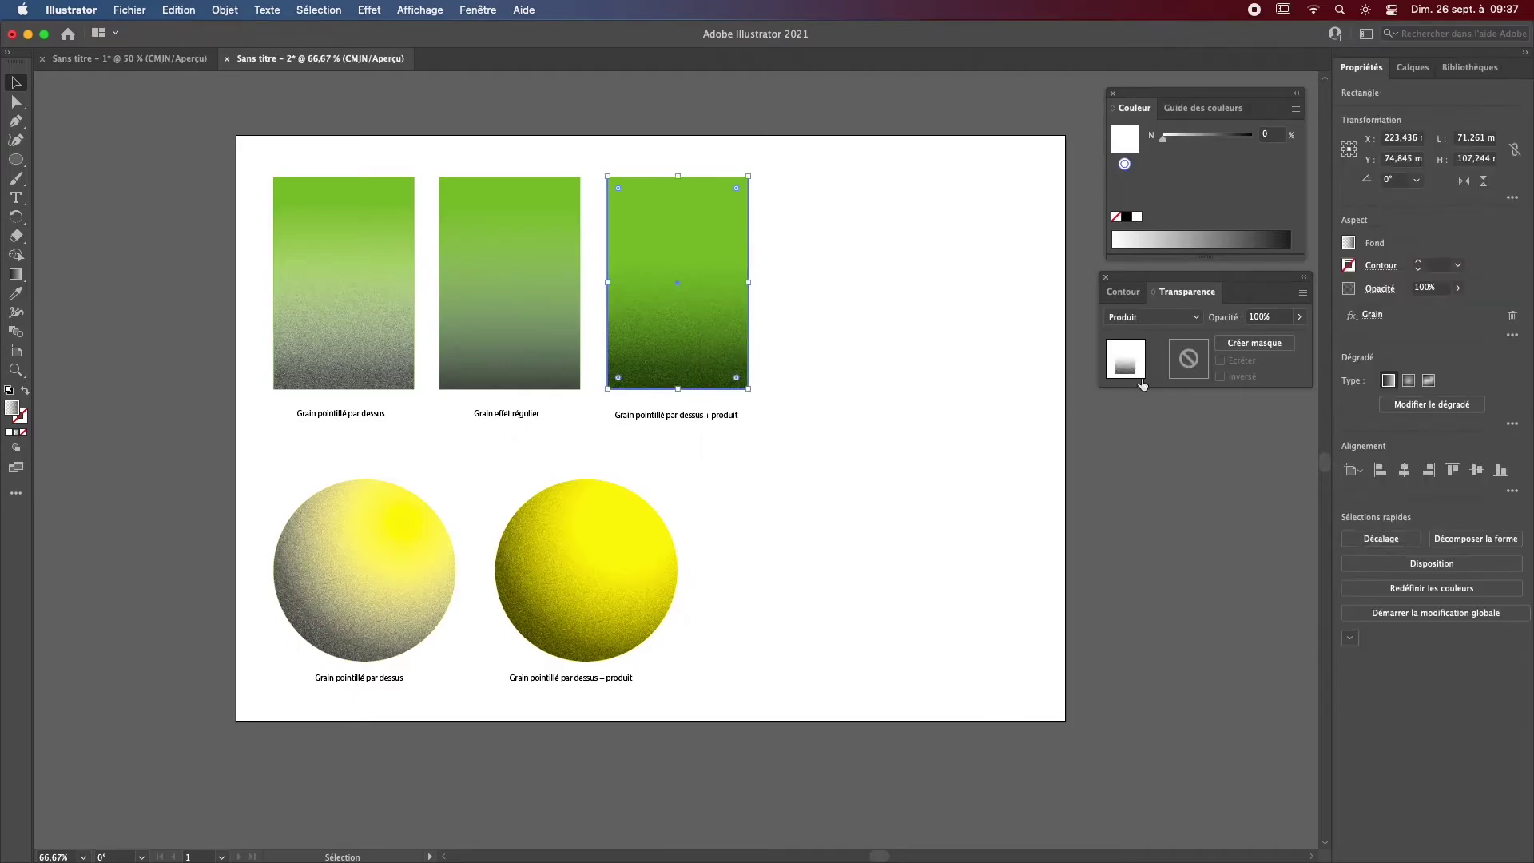
click(1279, 318)
drag(1279, 318, 1212, 305)
text(50)
key(Return)
click(866, 525)
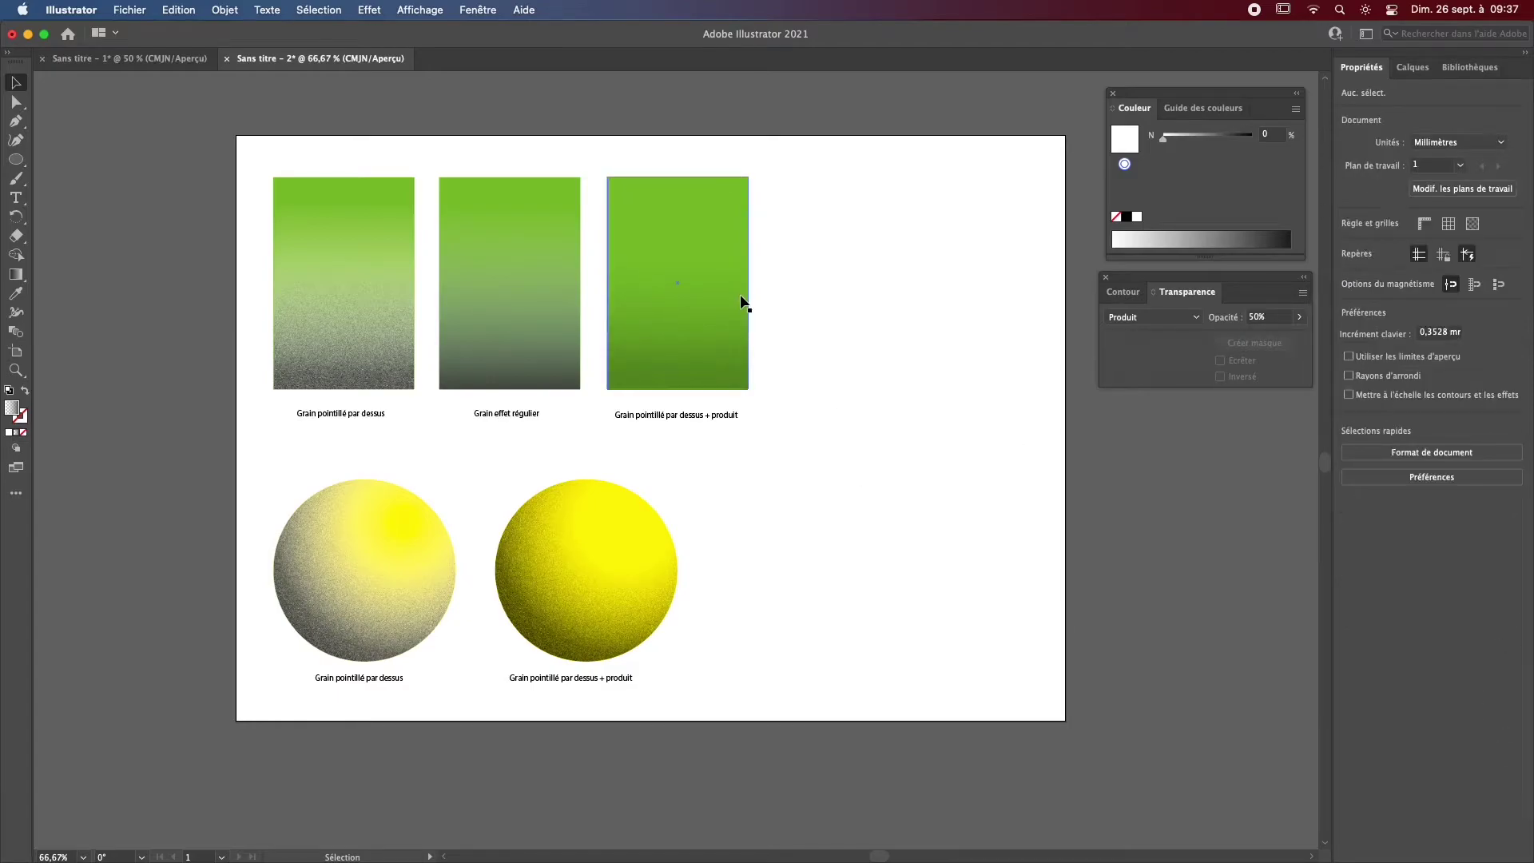
Step: Append "+ opacité 50%" to the label under the third green rectangle
click(708, 352)
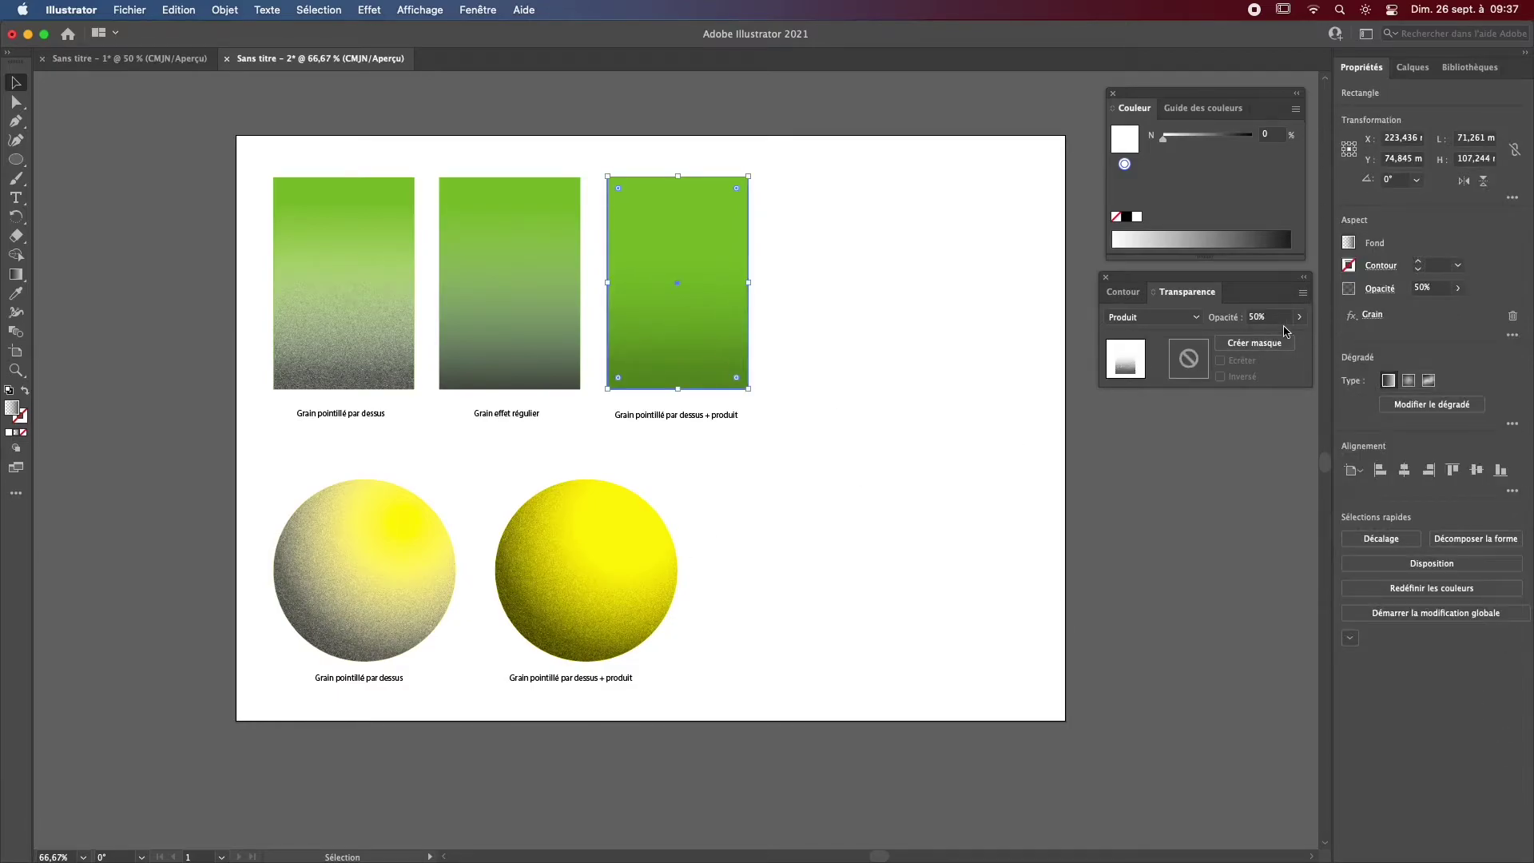
double_click(731, 416)
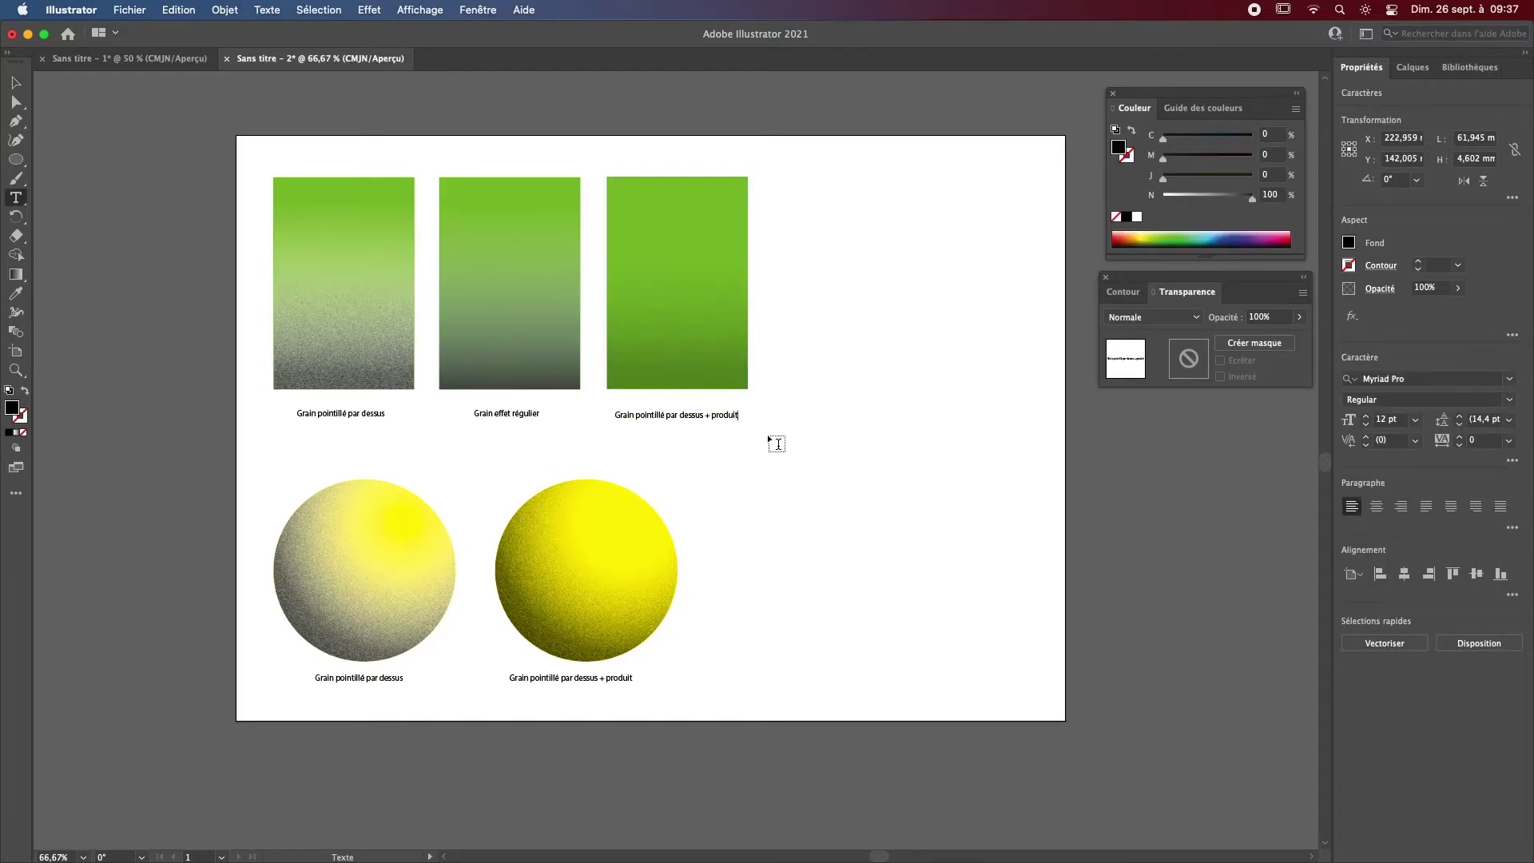
text(+ Pa)
key(BackSpace)
text(opp 5)
click(16, 82)
click(708, 502)
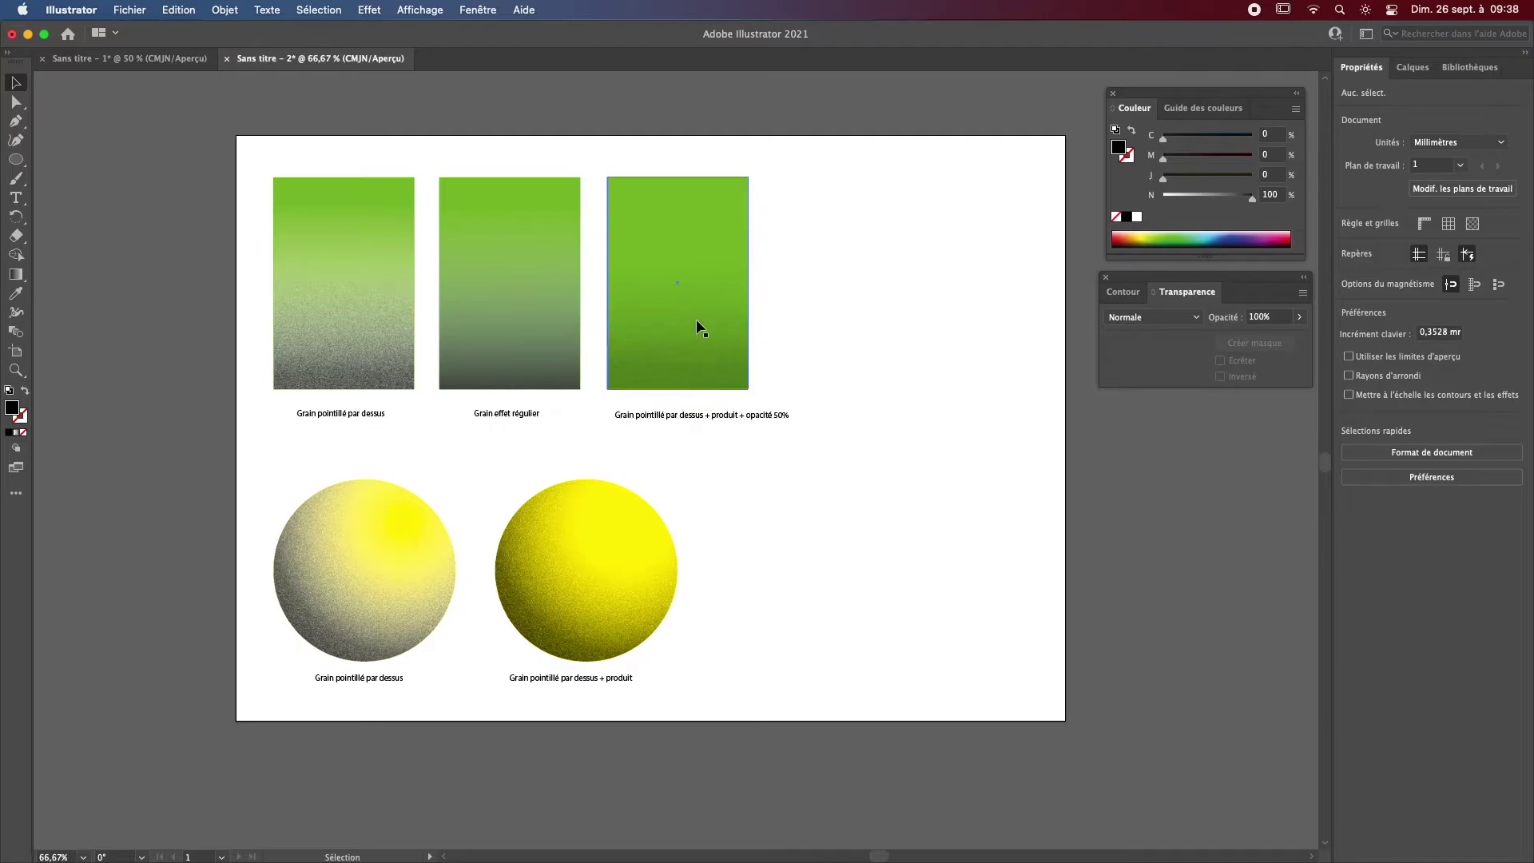
Step: Try opacities of 81% and 76% on the second circle's grain gradient, and restore it to 100%
click(702, 344)
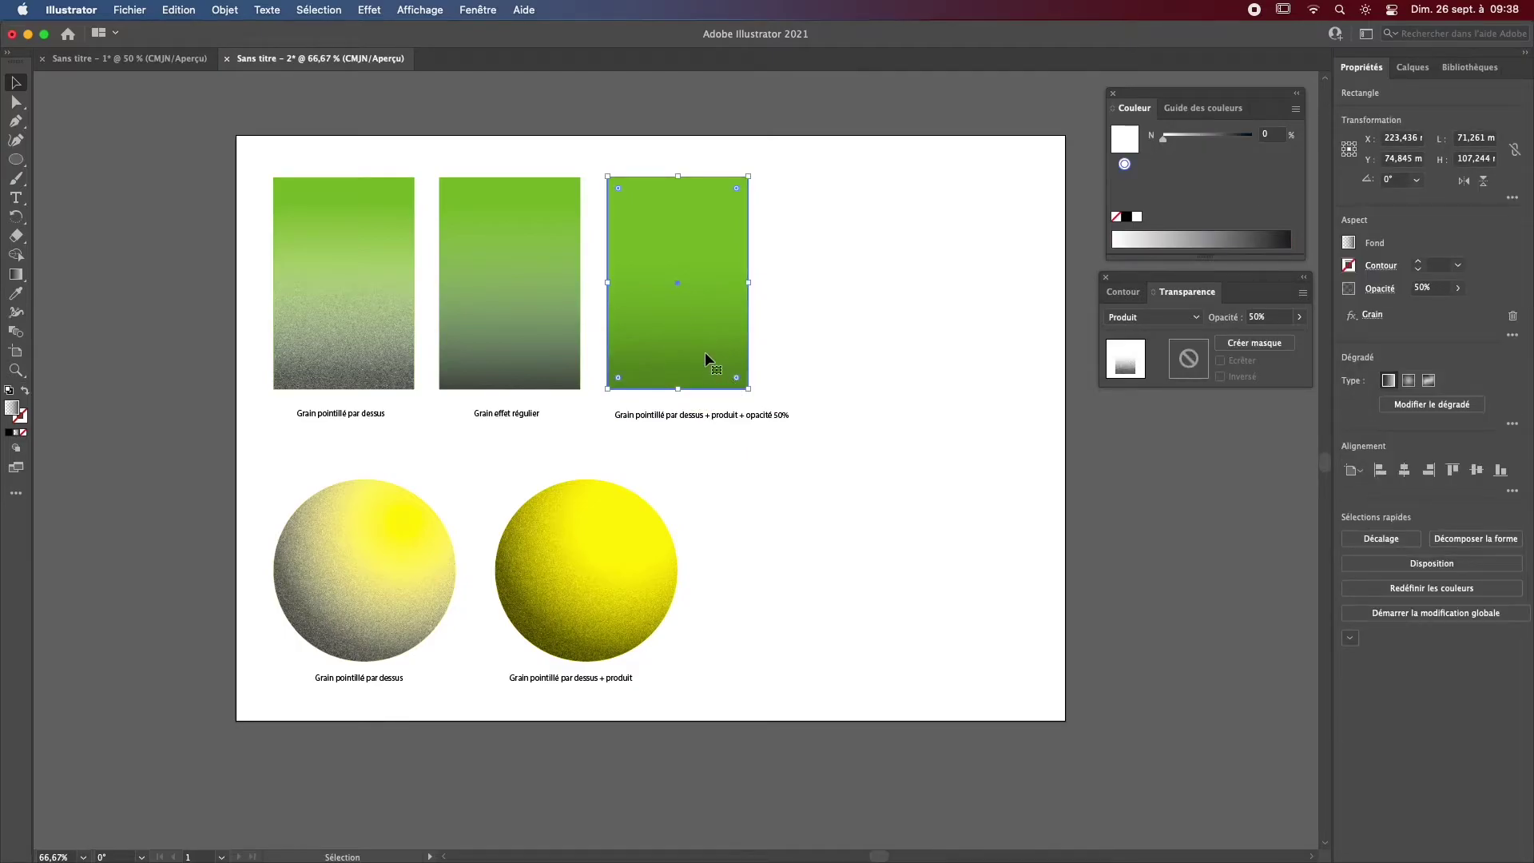
click(584, 603)
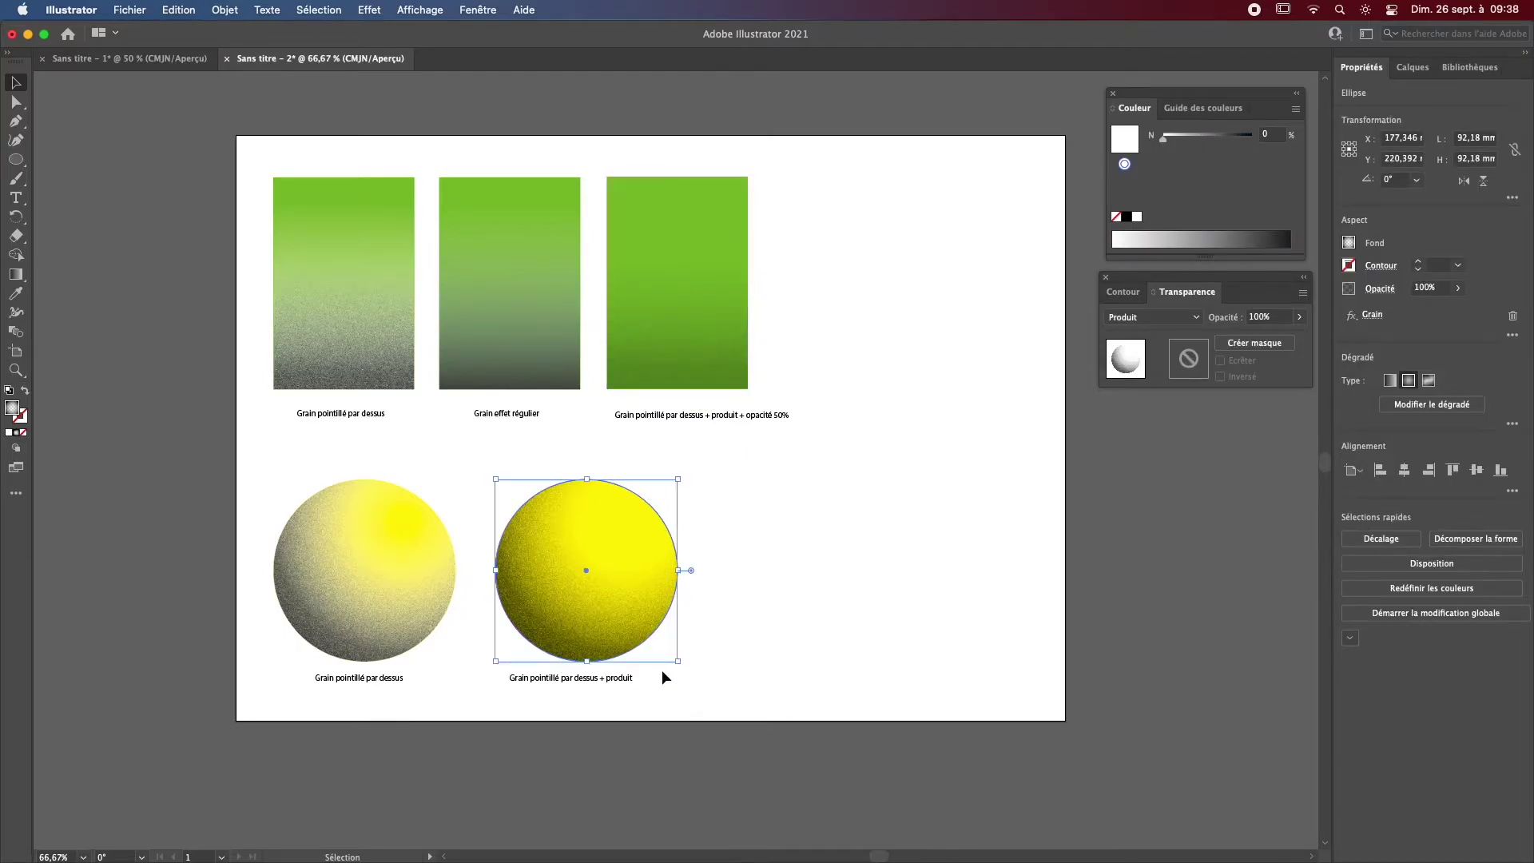
click(1299, 316)
drag(1284, 338, 1288, 340)
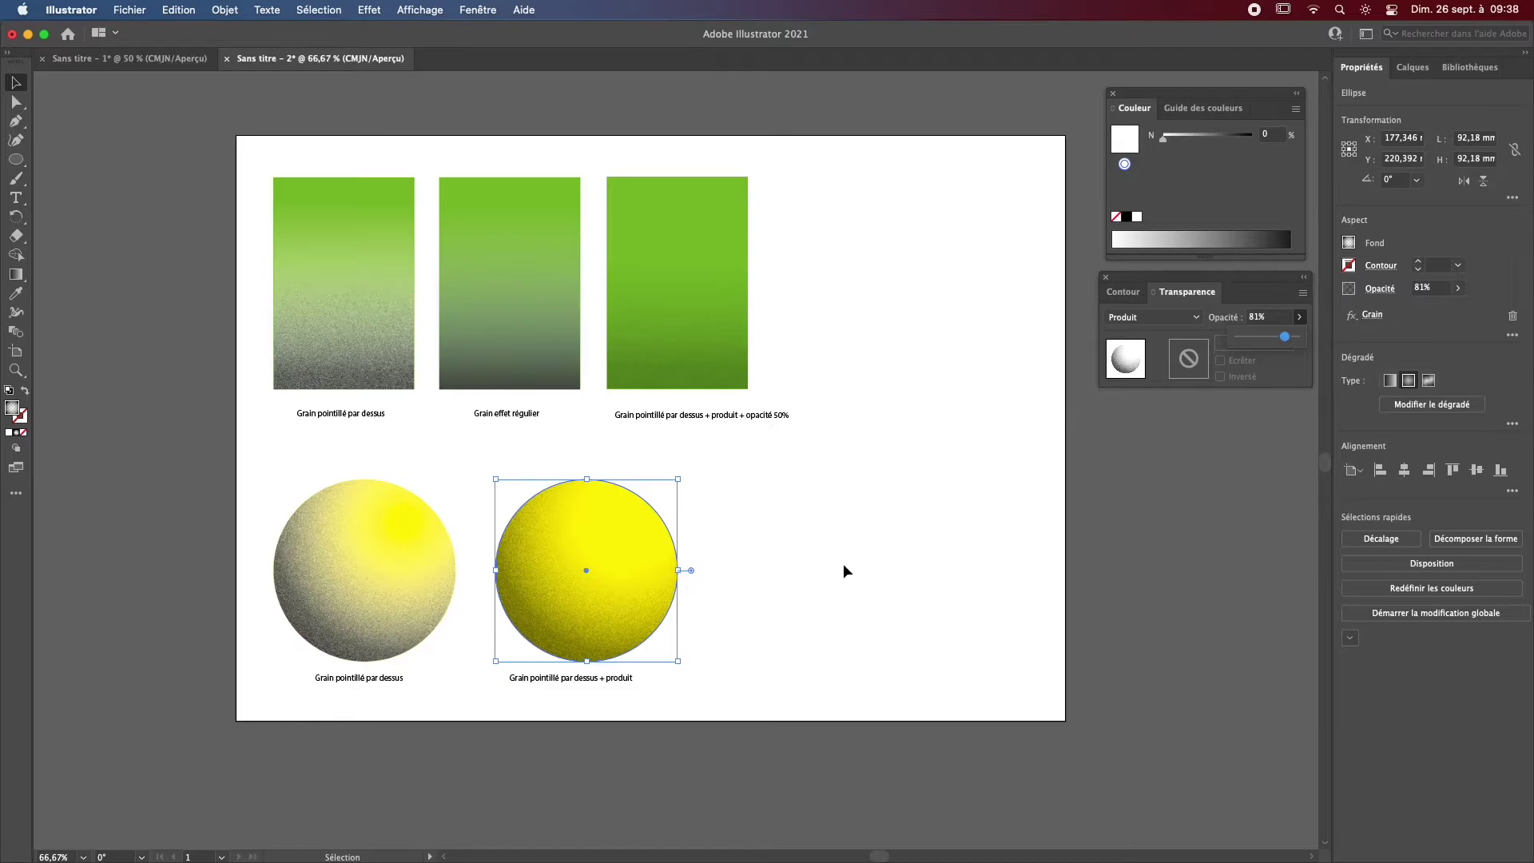
click(754, 596)
click(629, 587)
key(a)
key(v)
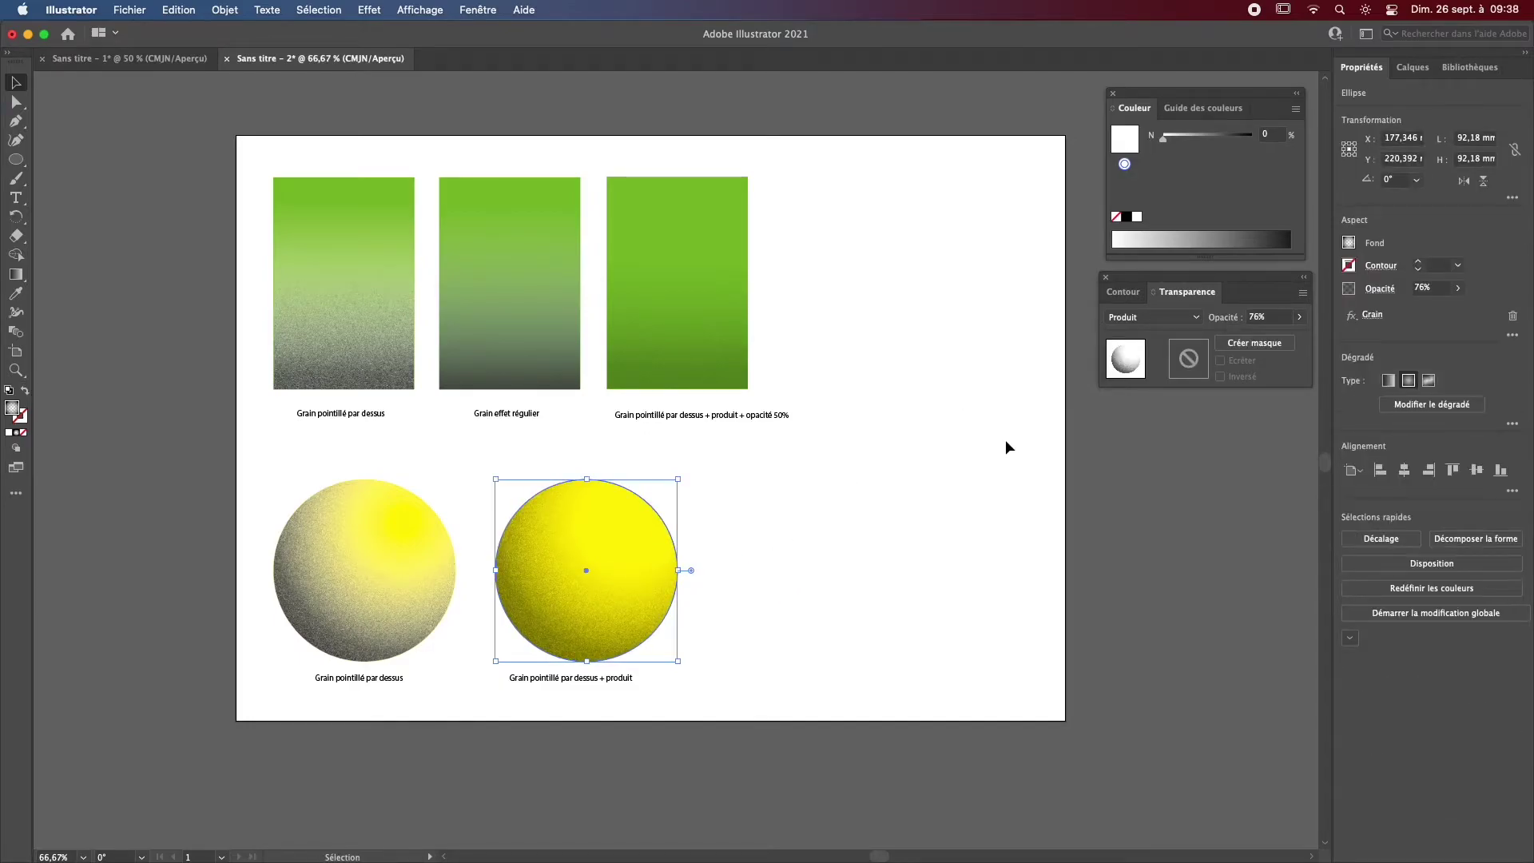
click(1299, 317)
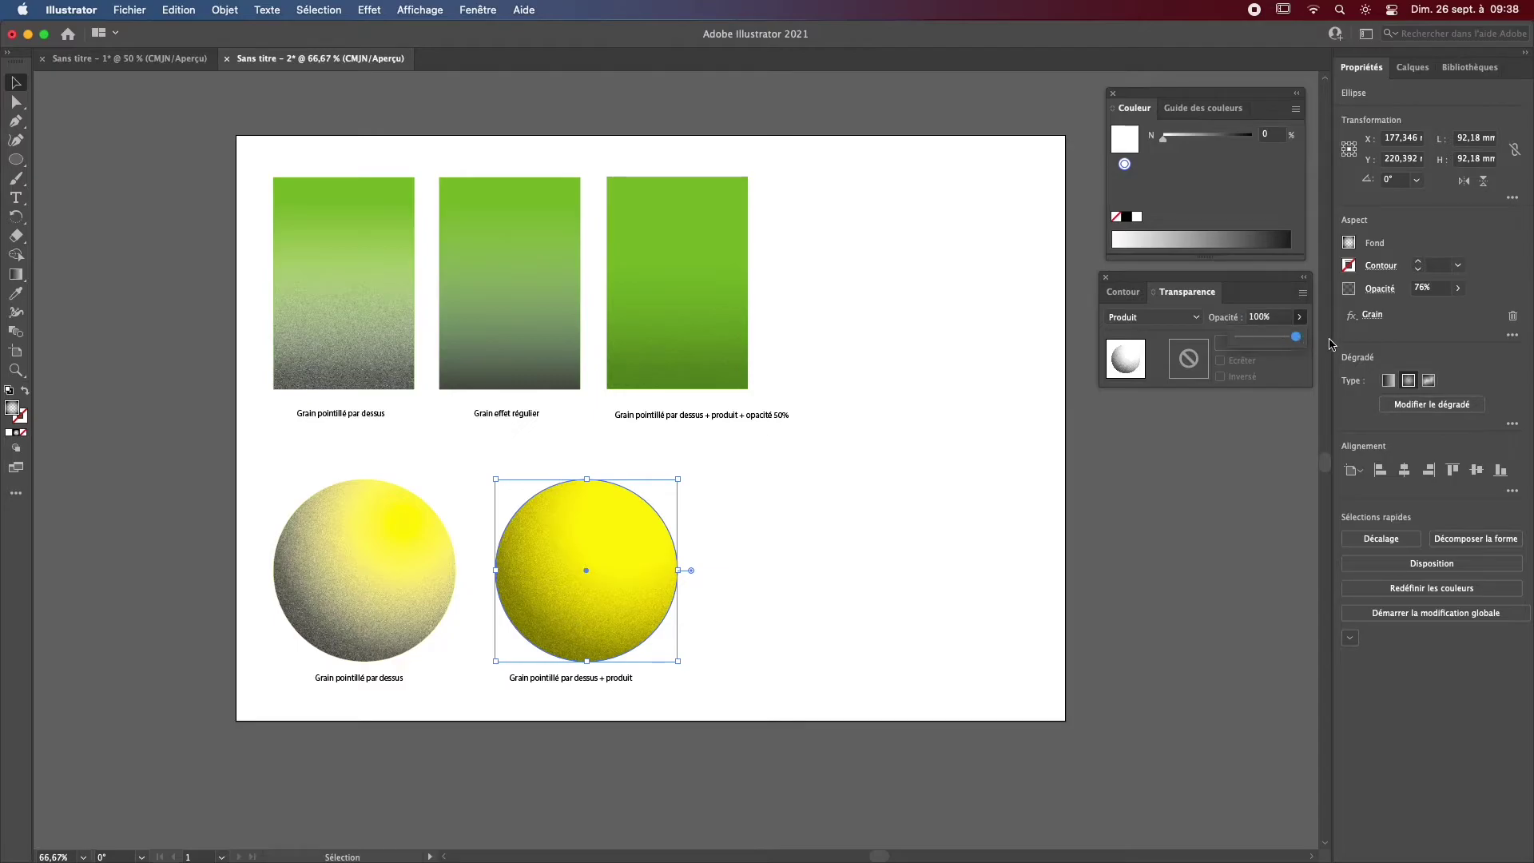
click(833, 646)
Step: Draw an open wavy five-point curve about 44 mm wide and 194 mm high beside the samples, and give it a solid white fill
key(space)
drag(880, 555, 761, 526)
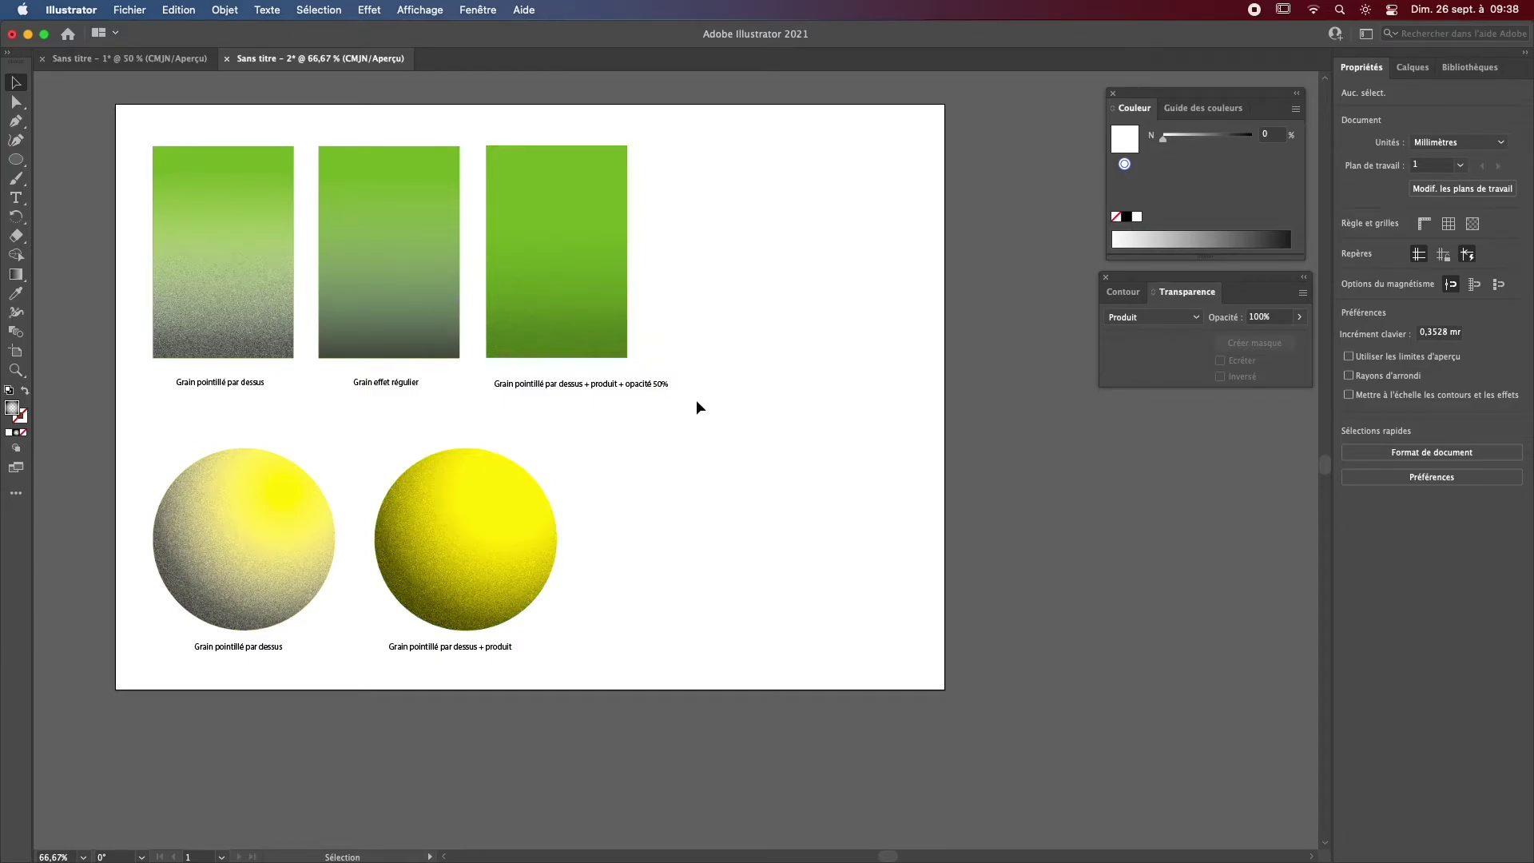
key(space)
drag(695, 384, 637, 381)
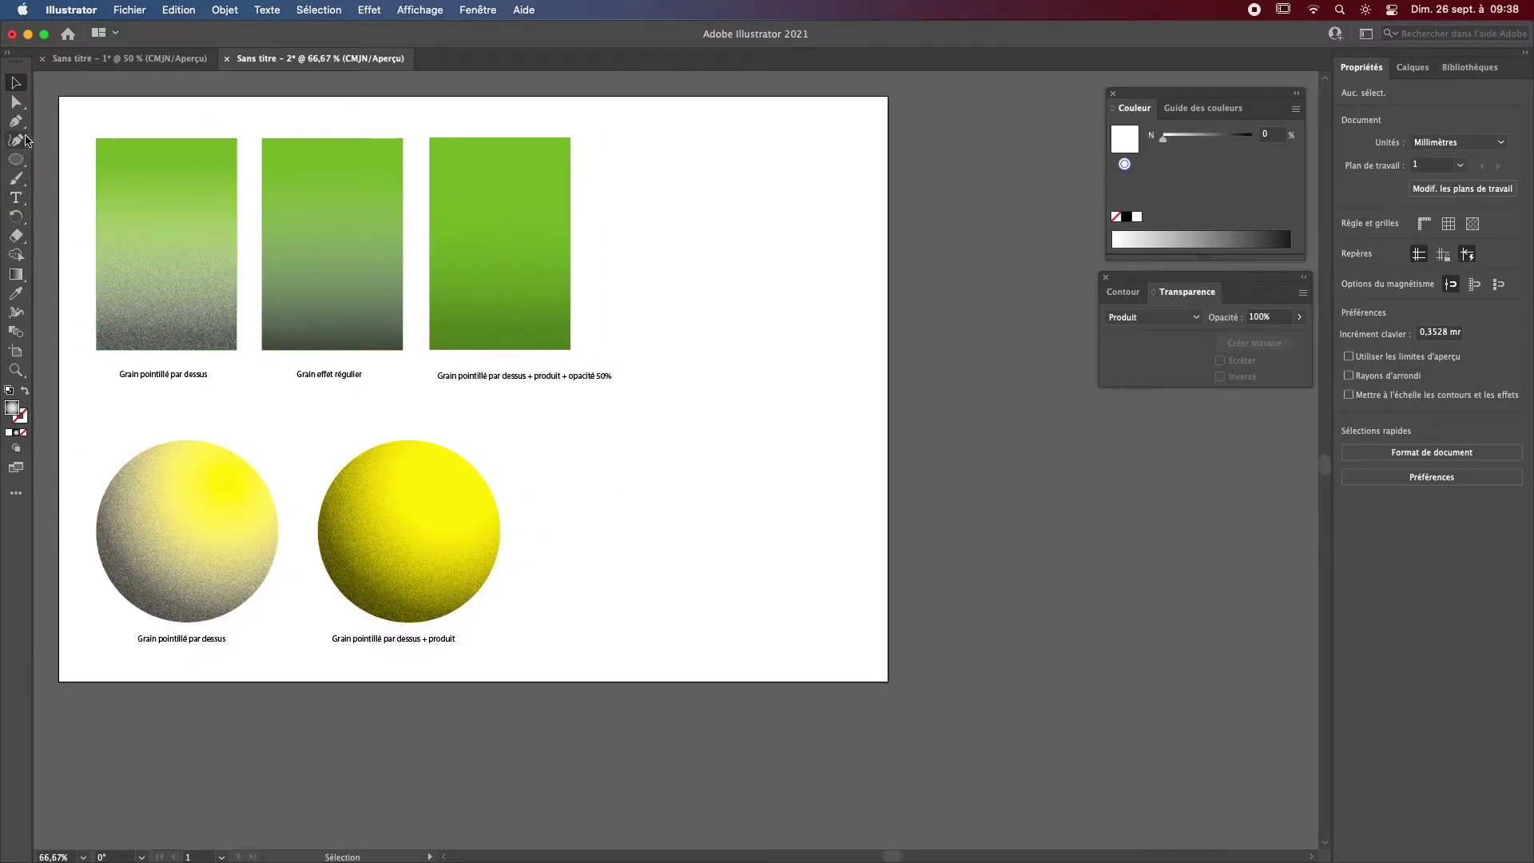
click(16, 139)
click(772, 169)
click(685, 236)
click(756, 330)
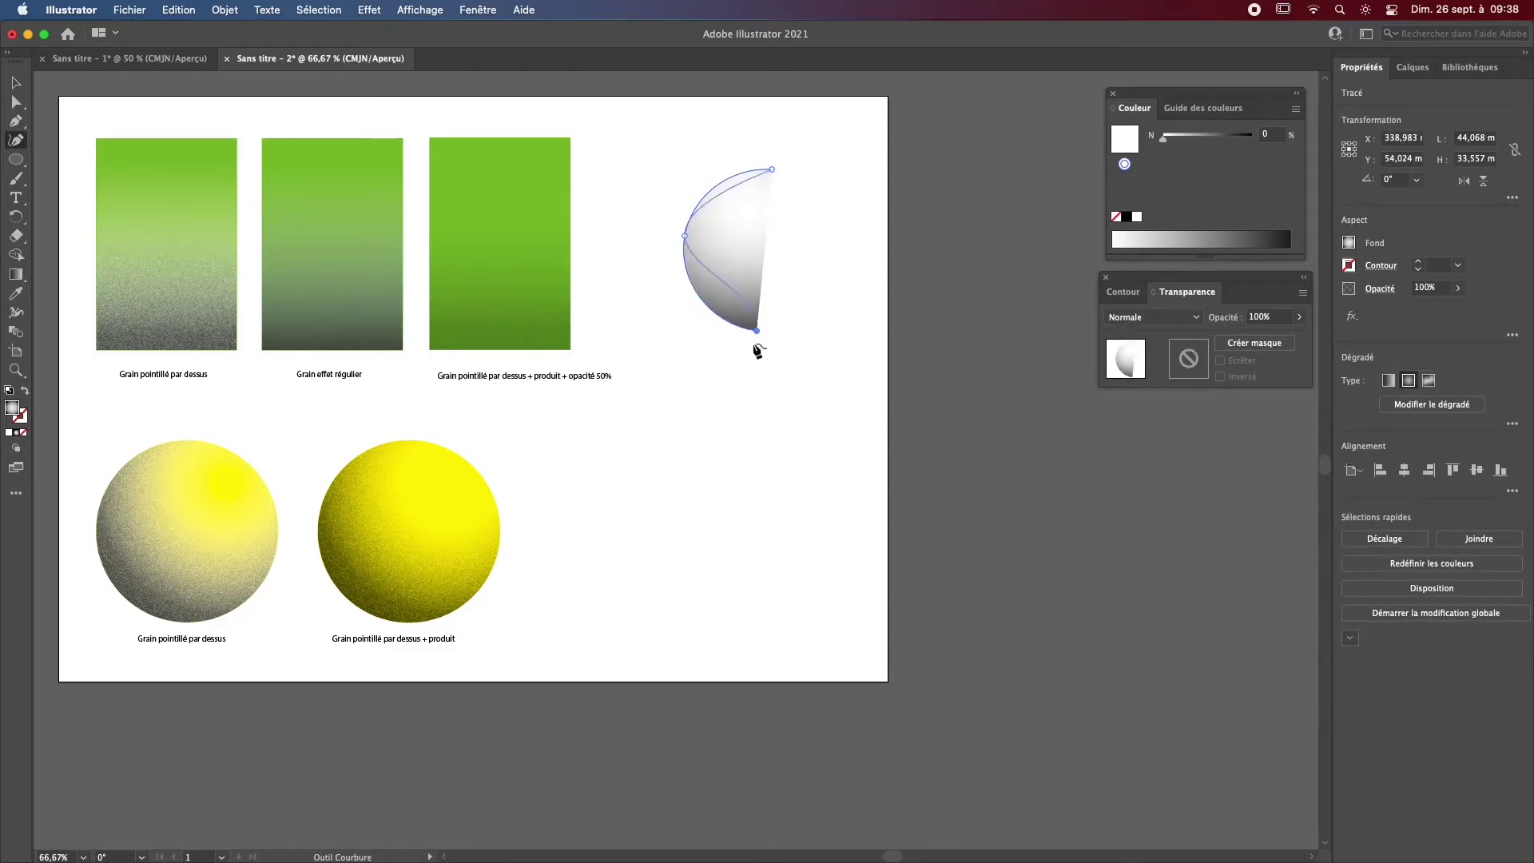
click(698, 430)
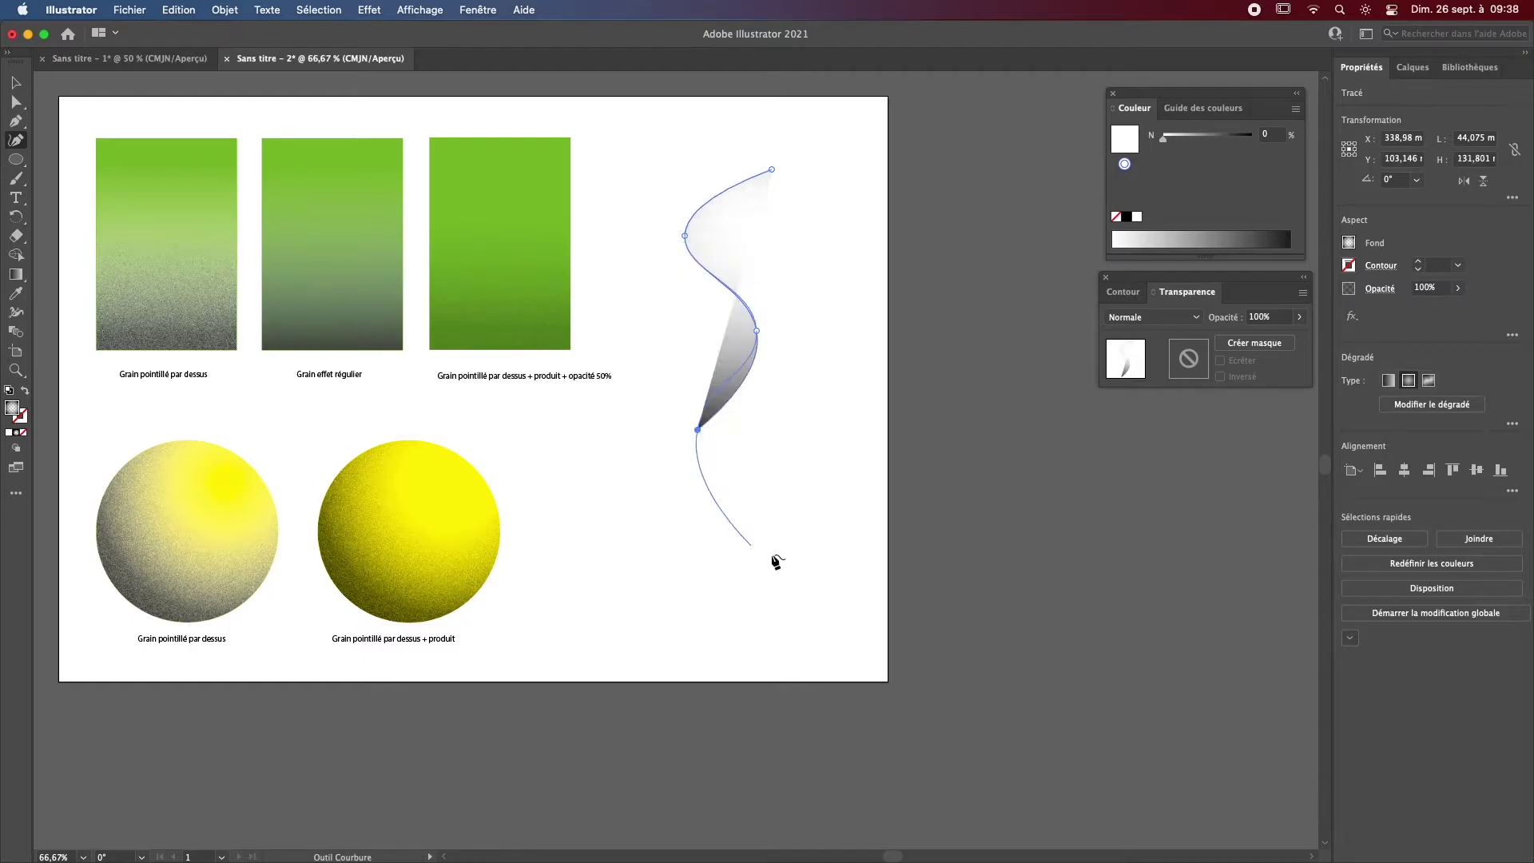
click(770, 552)
key(Escape)
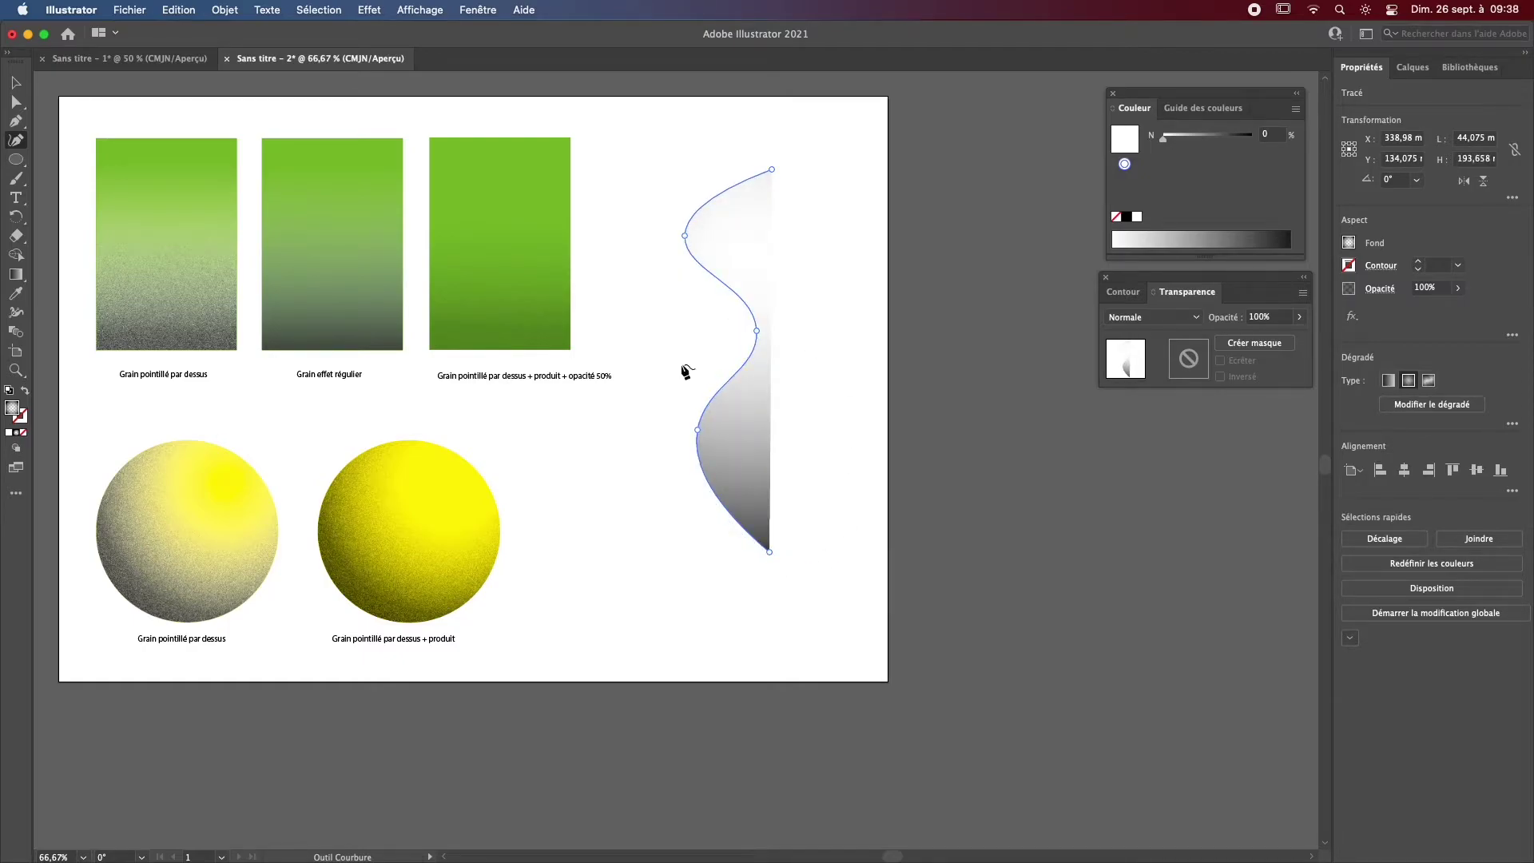
click(8, 433)
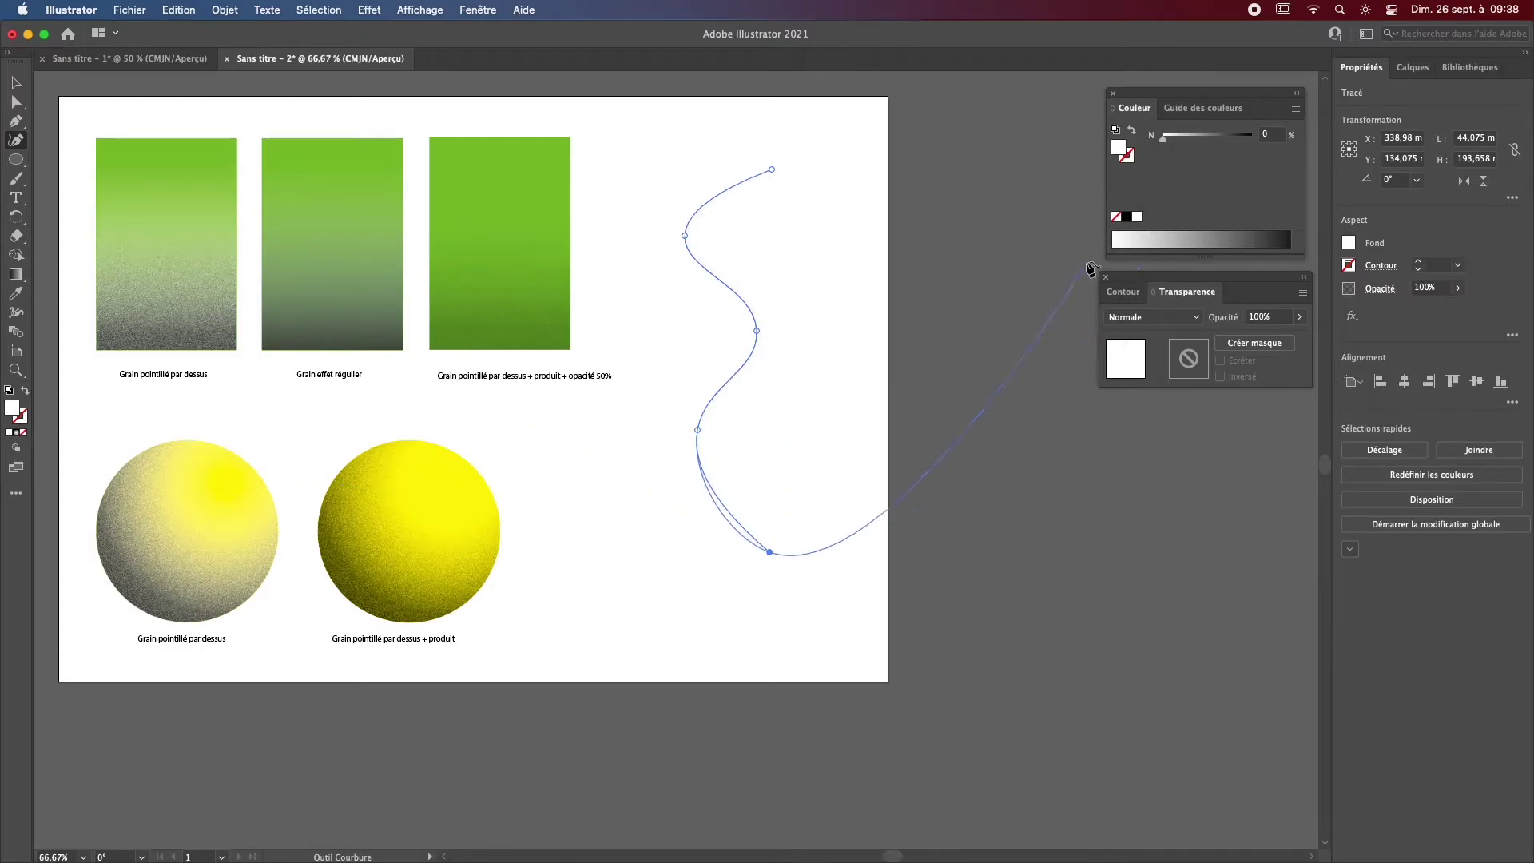
Step: Finish the wavy curve, fill it with magenta (M 100%), and swap its fill and stroke colours
key(Escape)
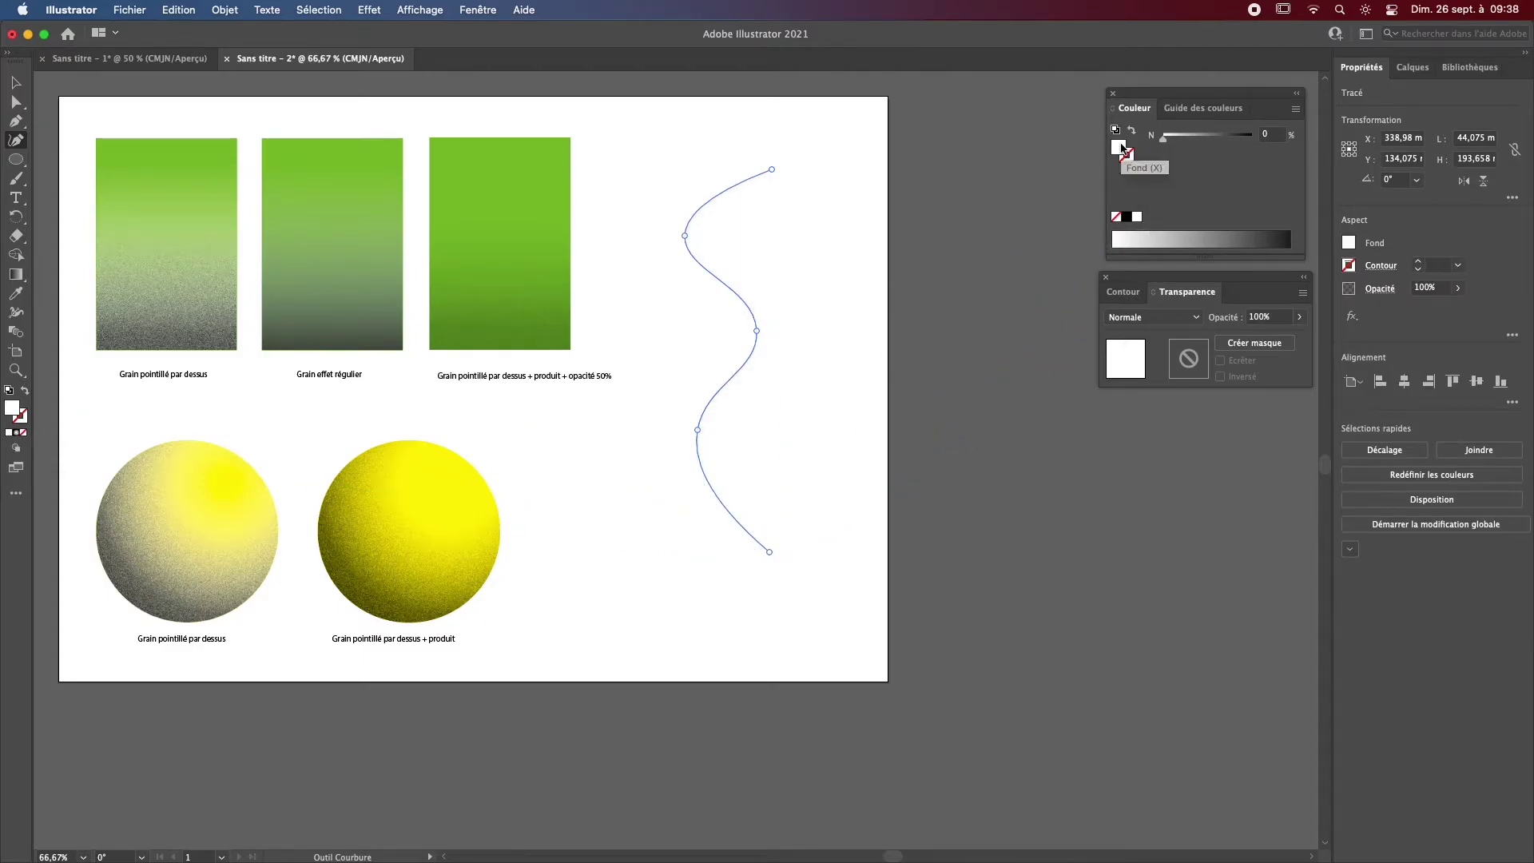
click(1349, 243)
click(1349, 243)
click(1349, 243)
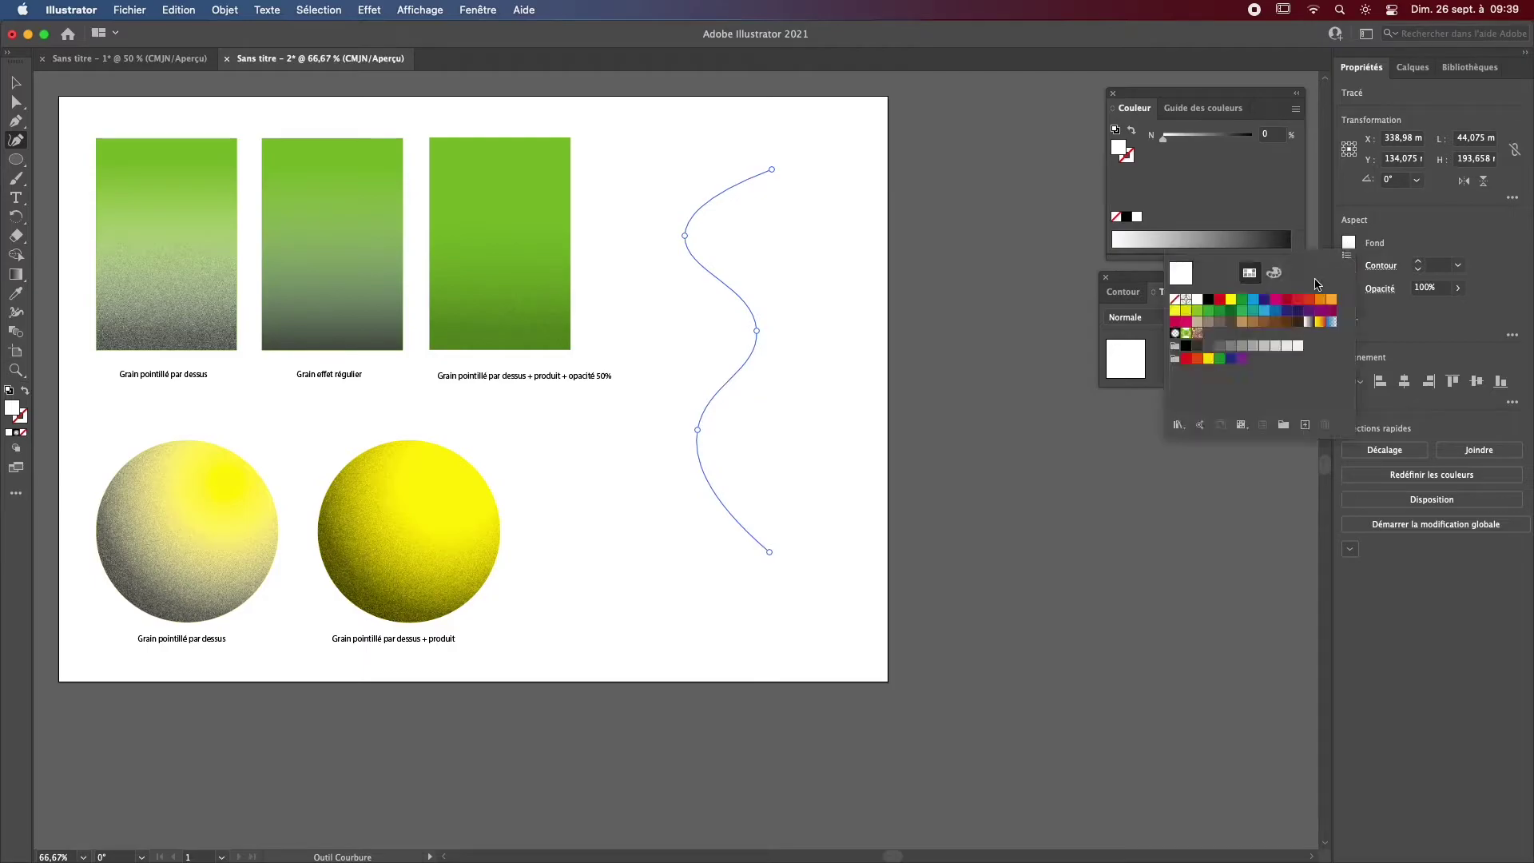
click(1275, 299)
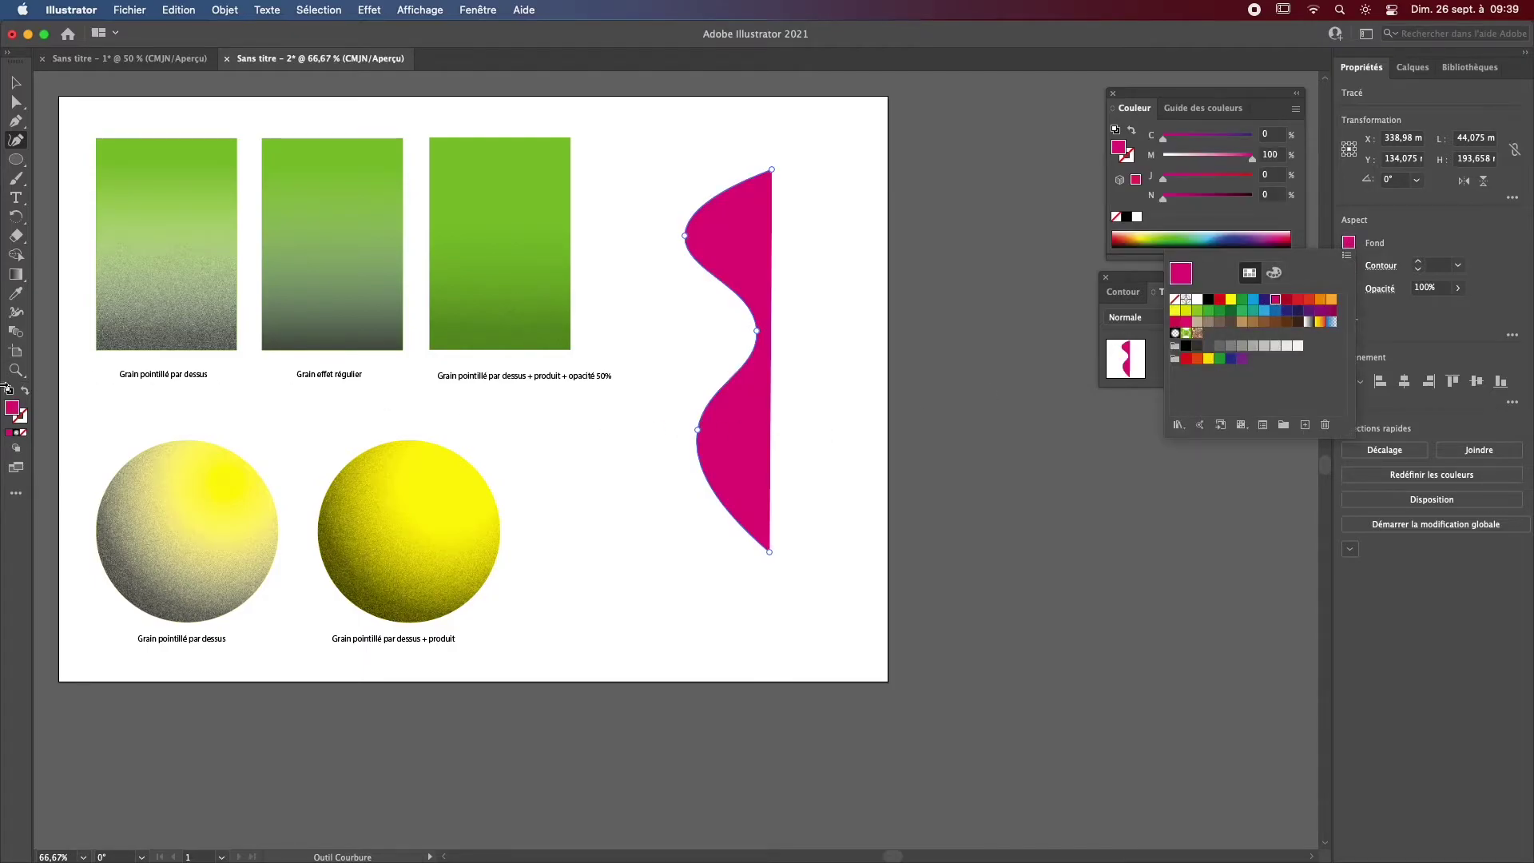
click(25, 393)
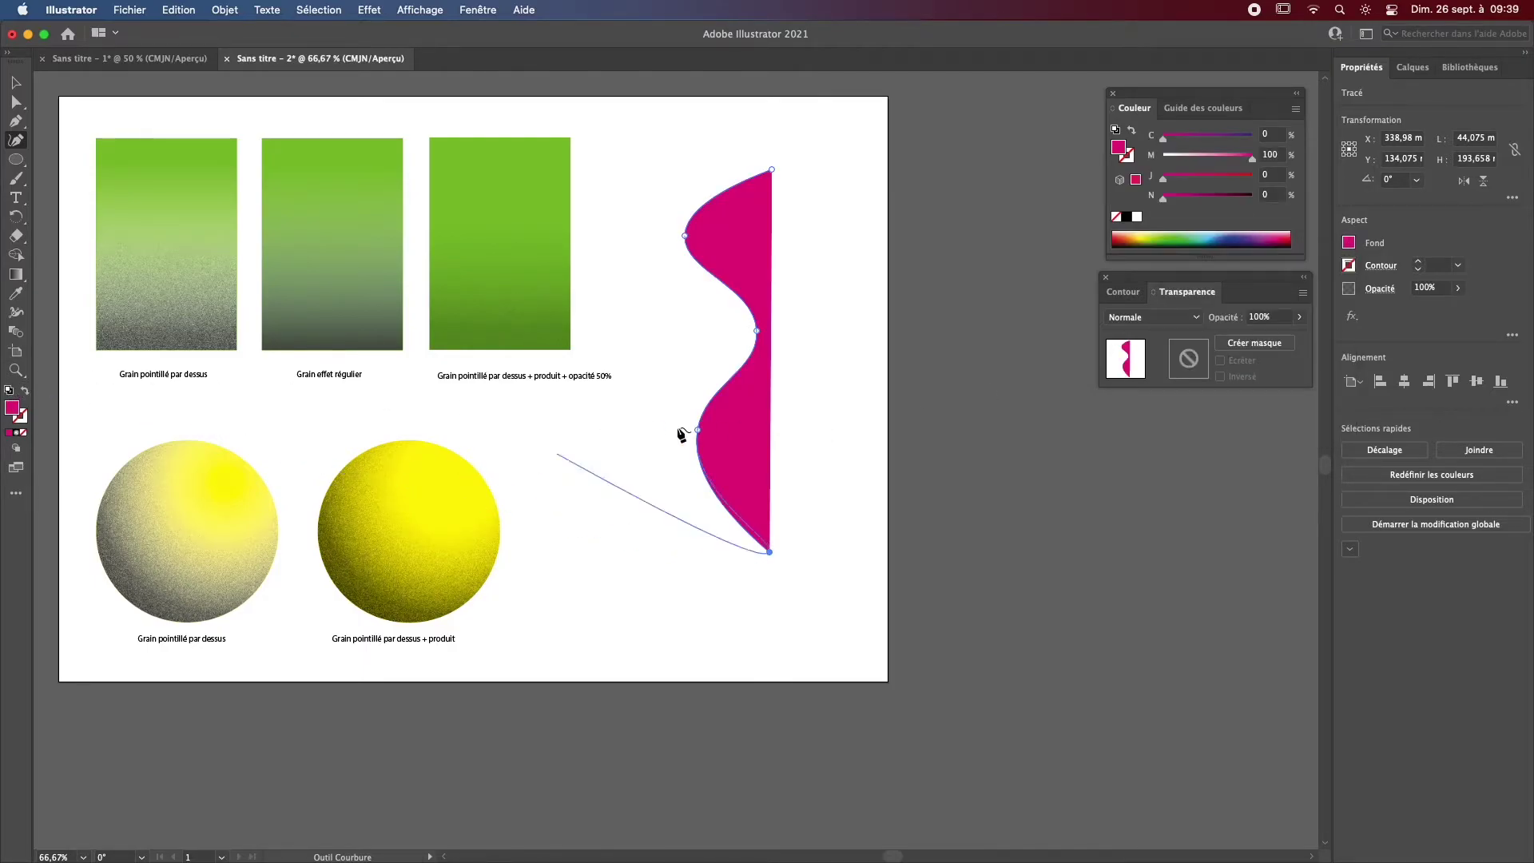
click(25, 390)
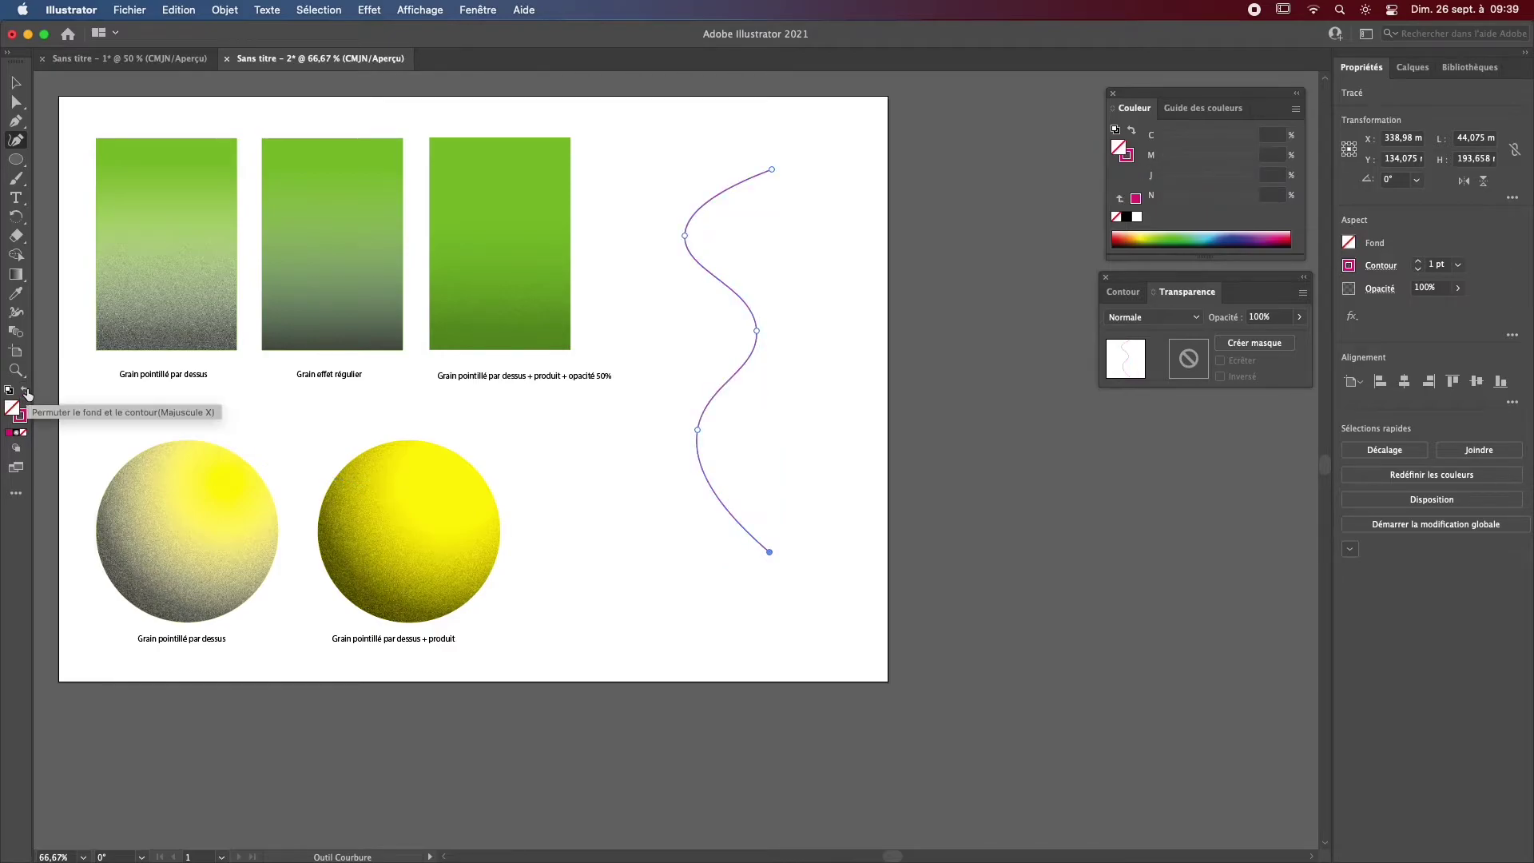
Step: Set the wavy curve's stroke weight to 45 pt
click(1420, 265)
click(1420, 265)
click(1421, 265)
click(1421, 265)
click(1420, 264)
click(1420, 264)
click(1420, 265)
click(1421, 264)
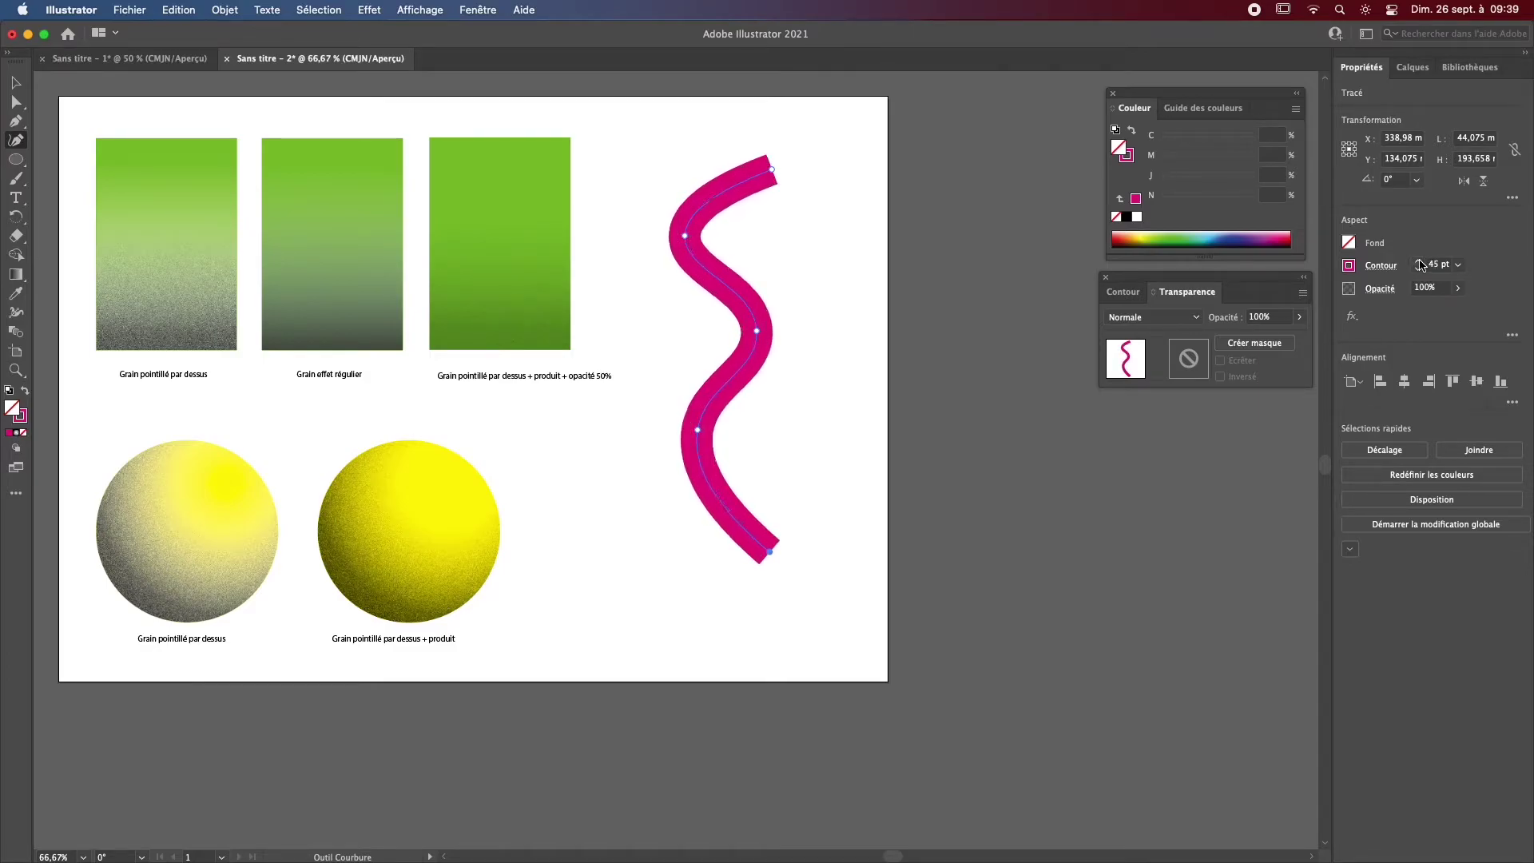
key(Escape)
Step: Convert the wavy stroke into a filled outline and move it to about X 324 mm, Y 148.5 mm
click(224, 11)
mouse_move(255, 411)
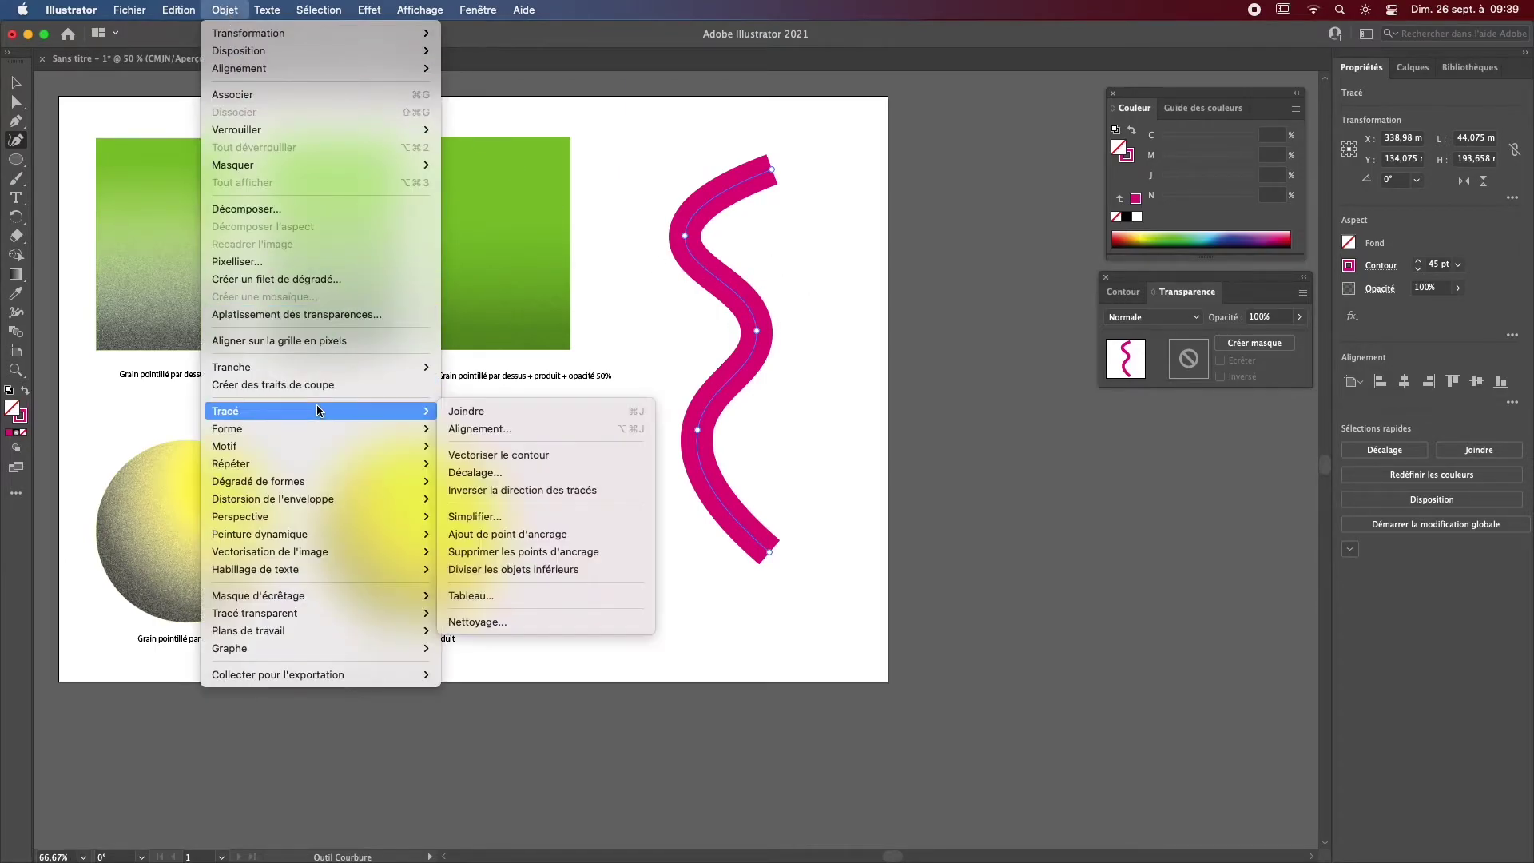
click(504, 447)
click(721, 473)
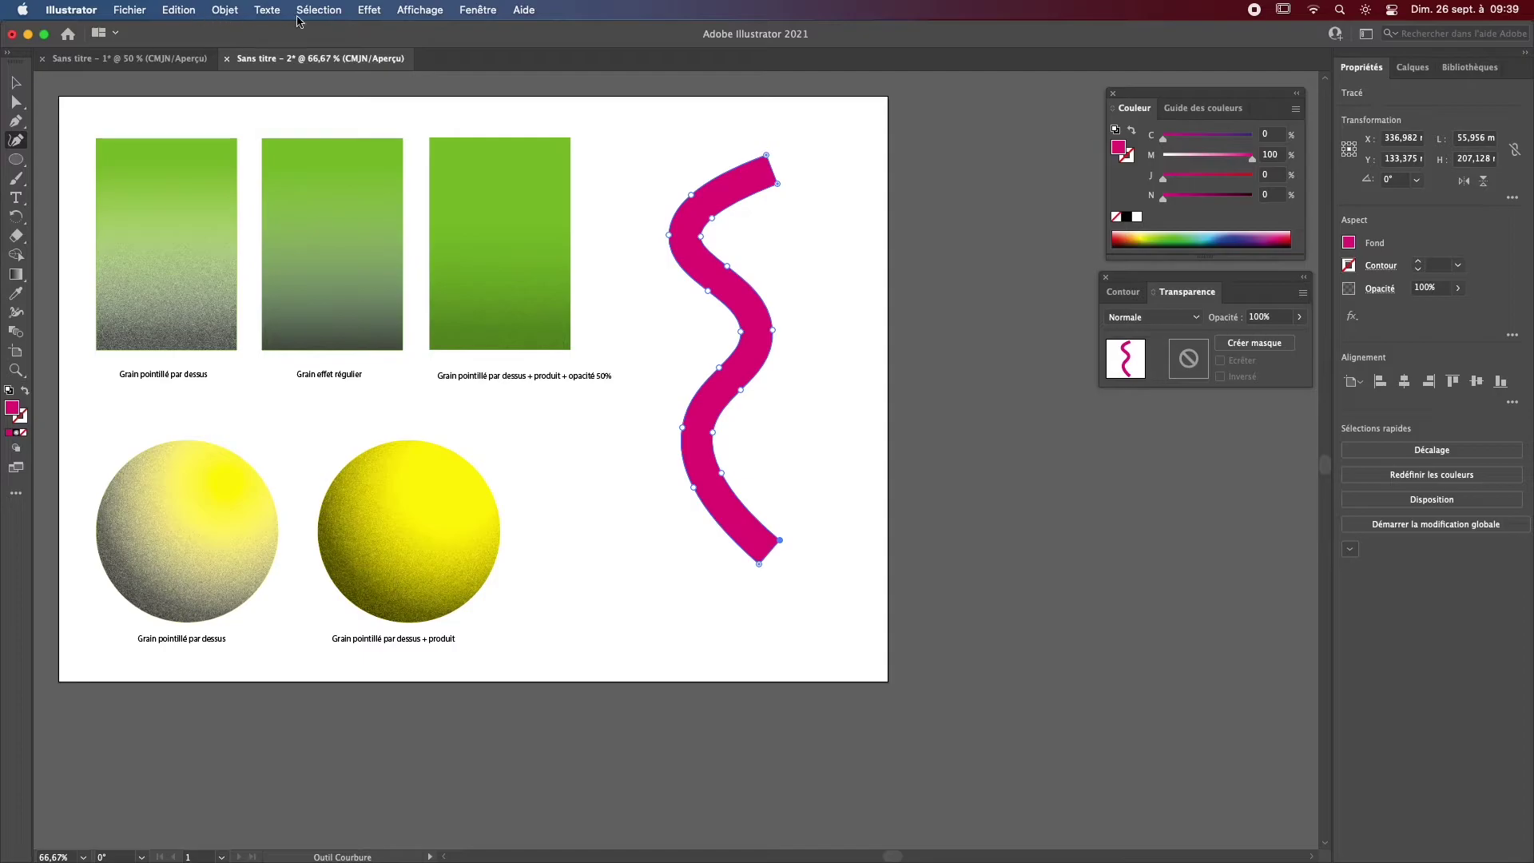
key(v)
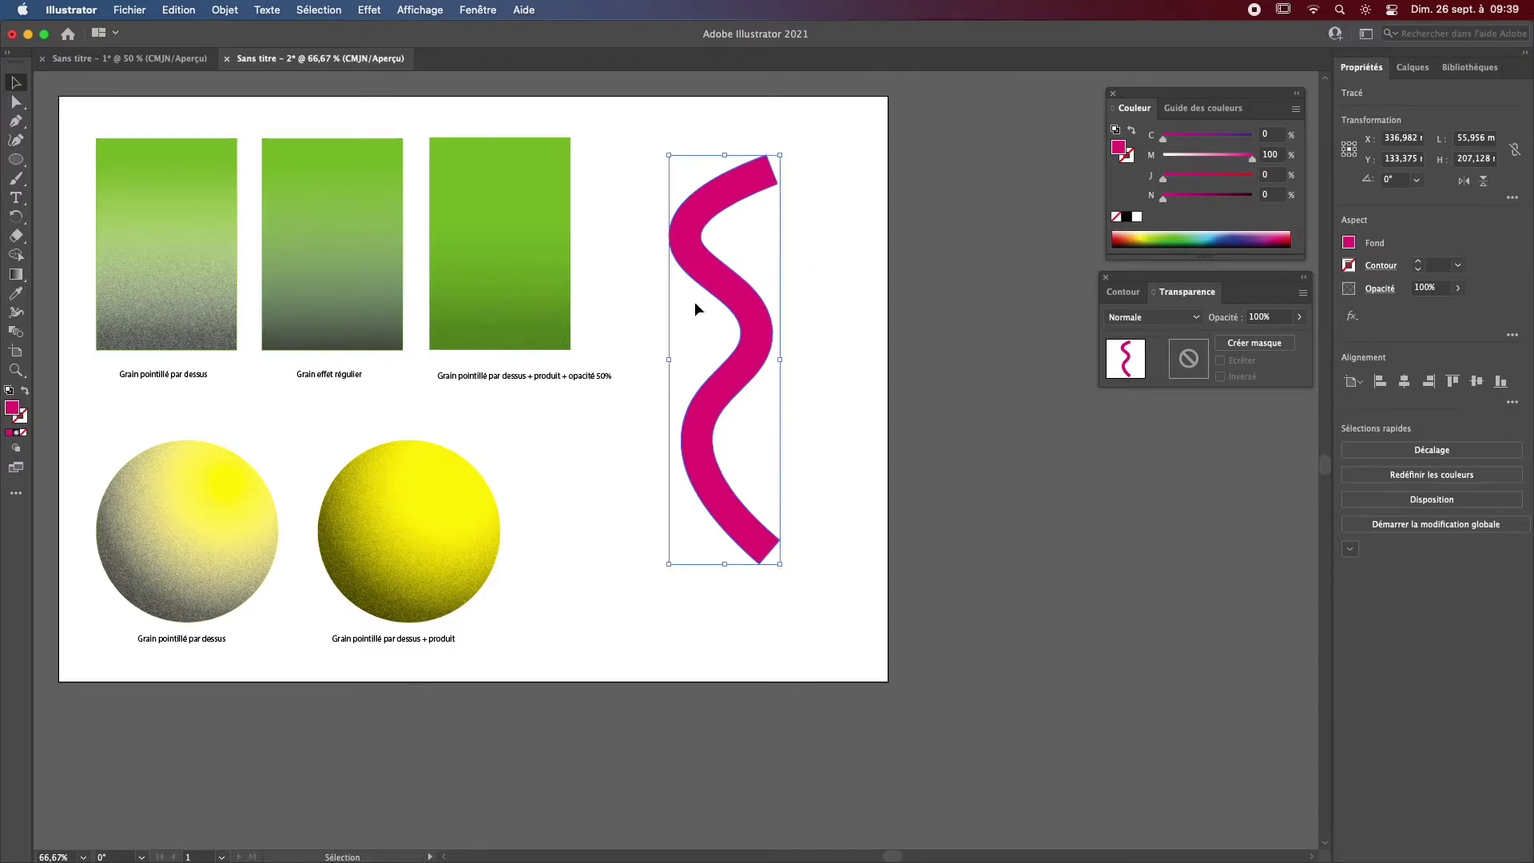
drag(753, 331, 729, 361)
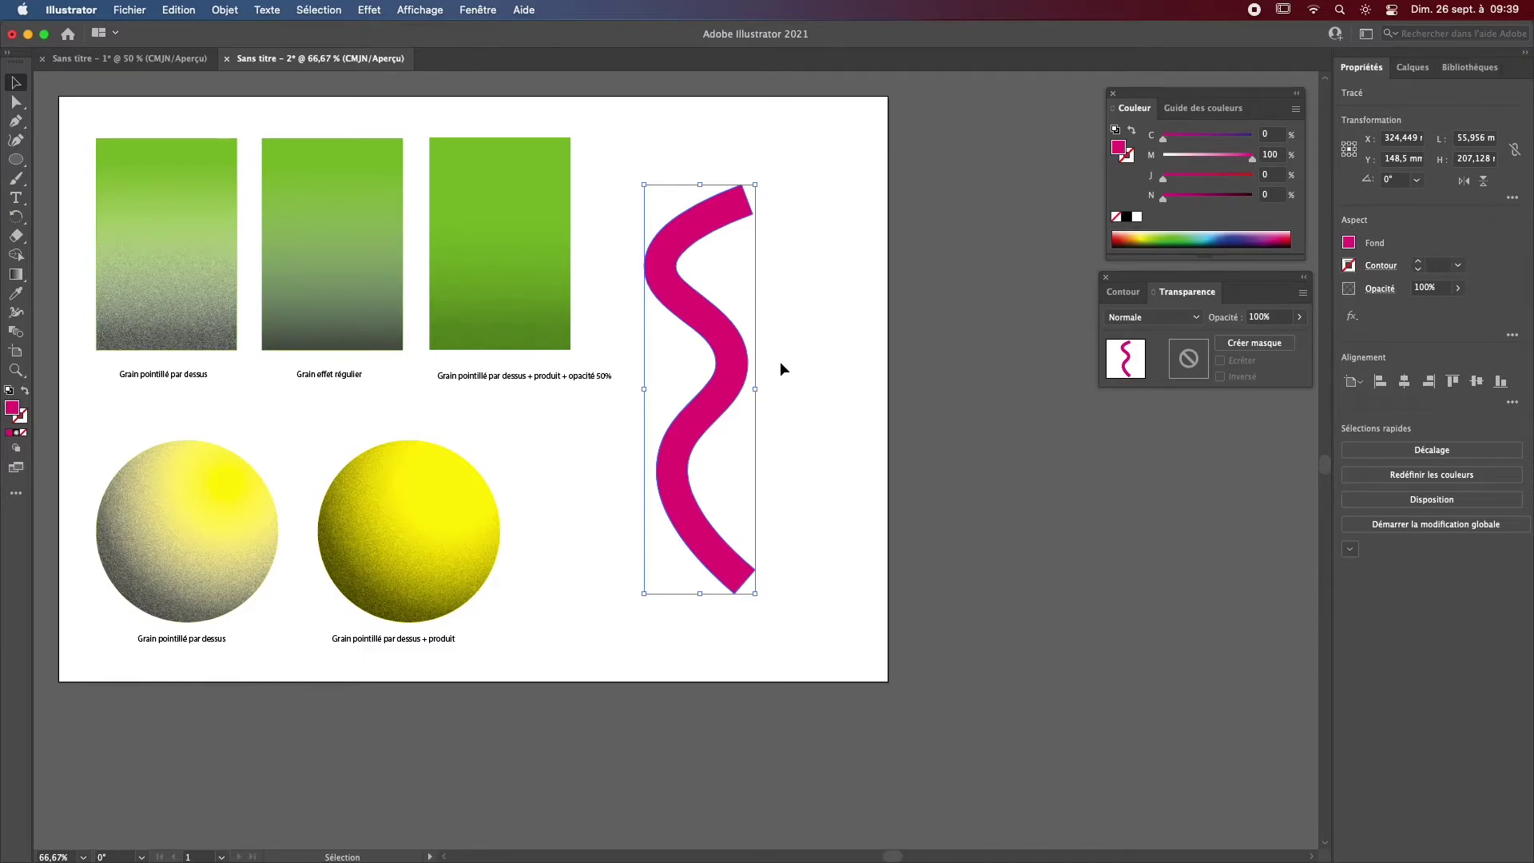
key(a)
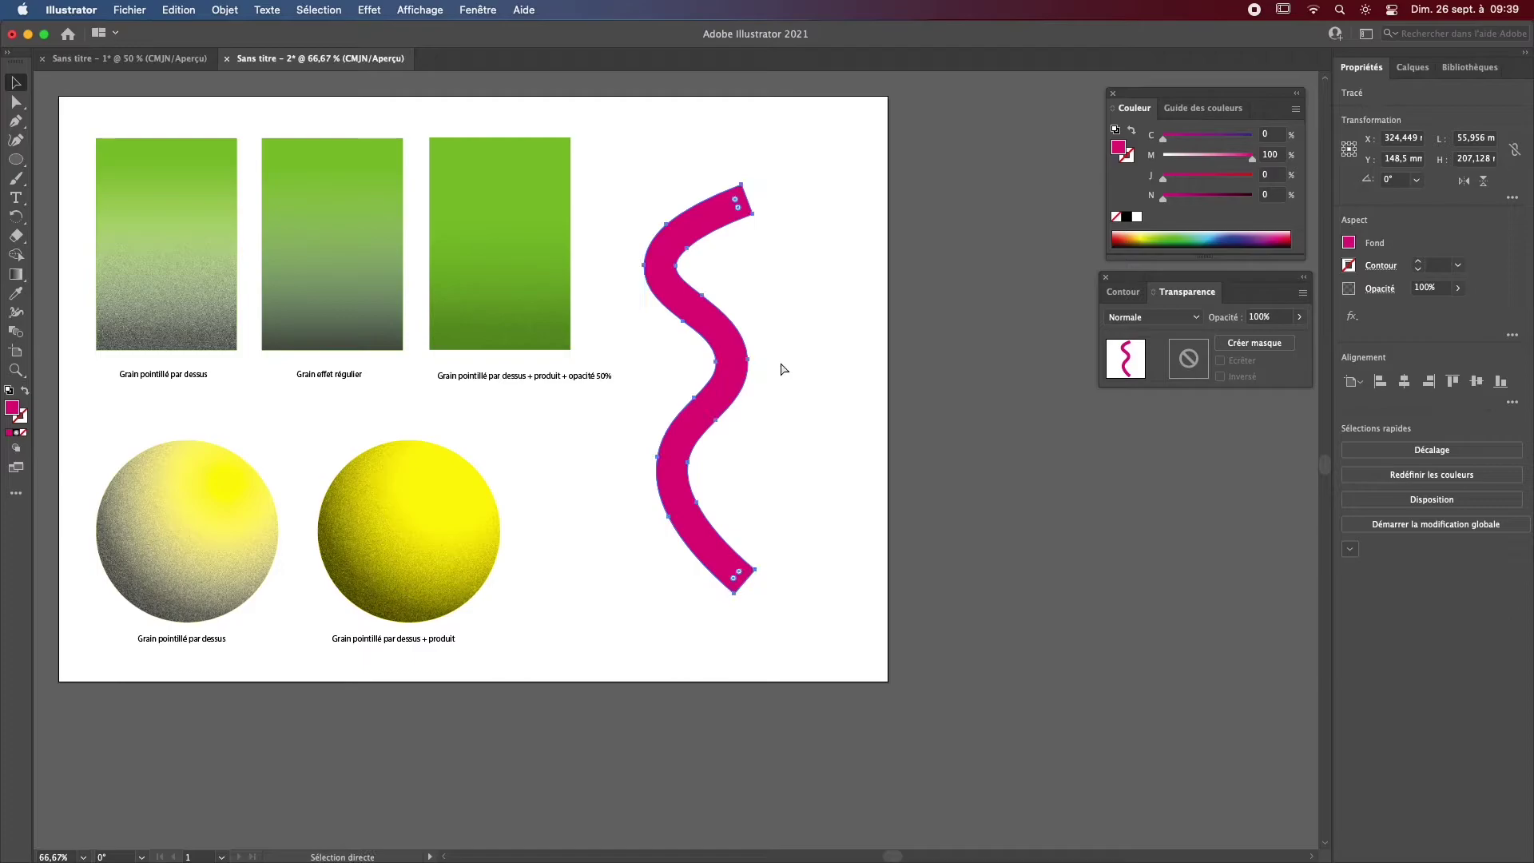
mouse_move(738, 378)
mouse_down()
mouse_move(754, 357)
mouse_move(764, 378)
mouse_up()
key(super+z)
key(v)
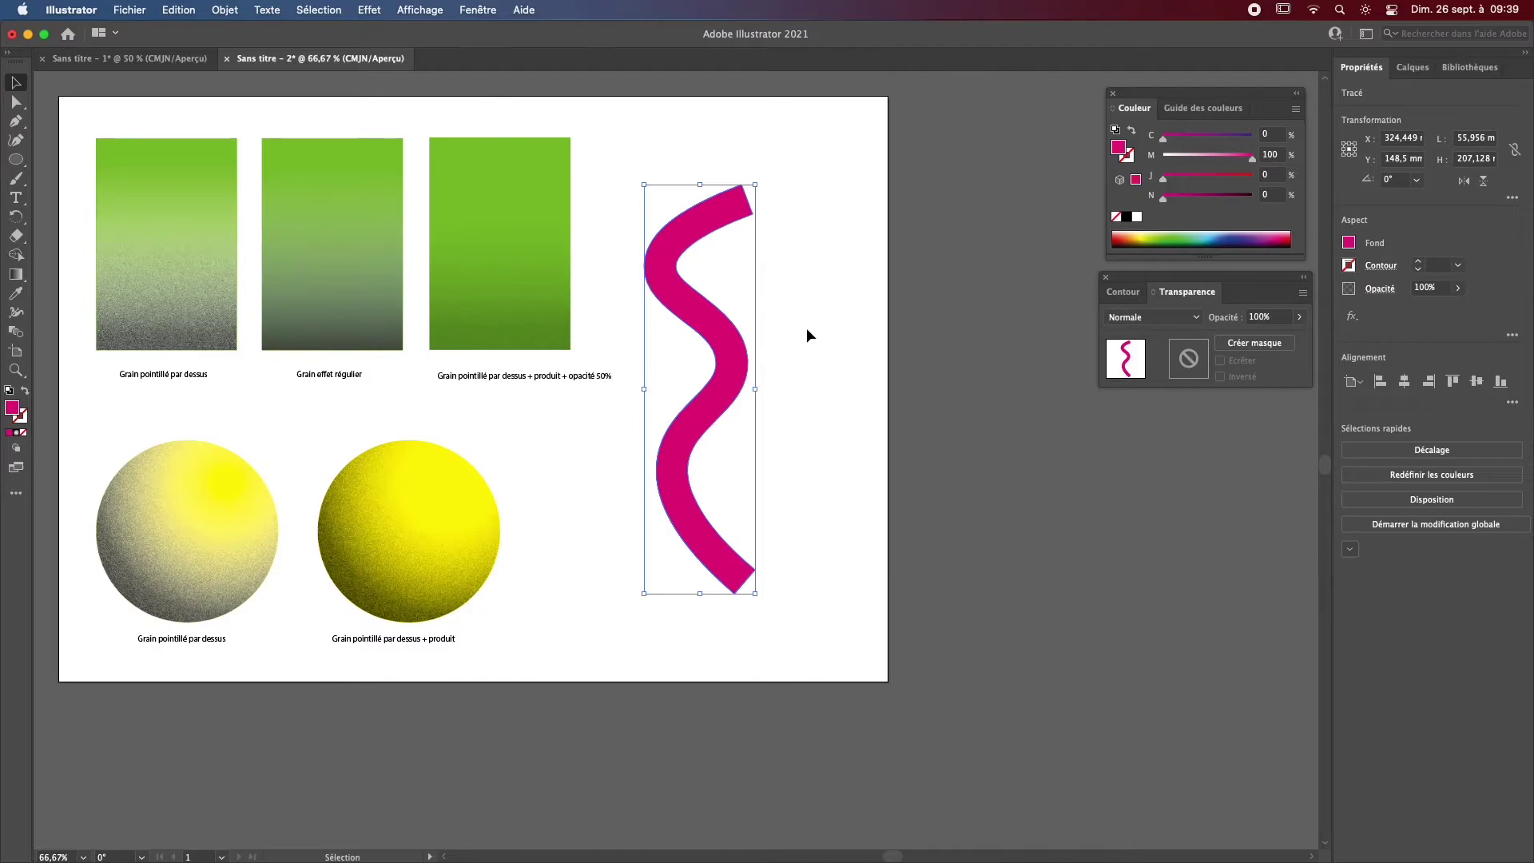
Step: Apply a freeform line gradient to the wave, remove its white and magenta stops, and keep one green stop near the upper end
key(g)
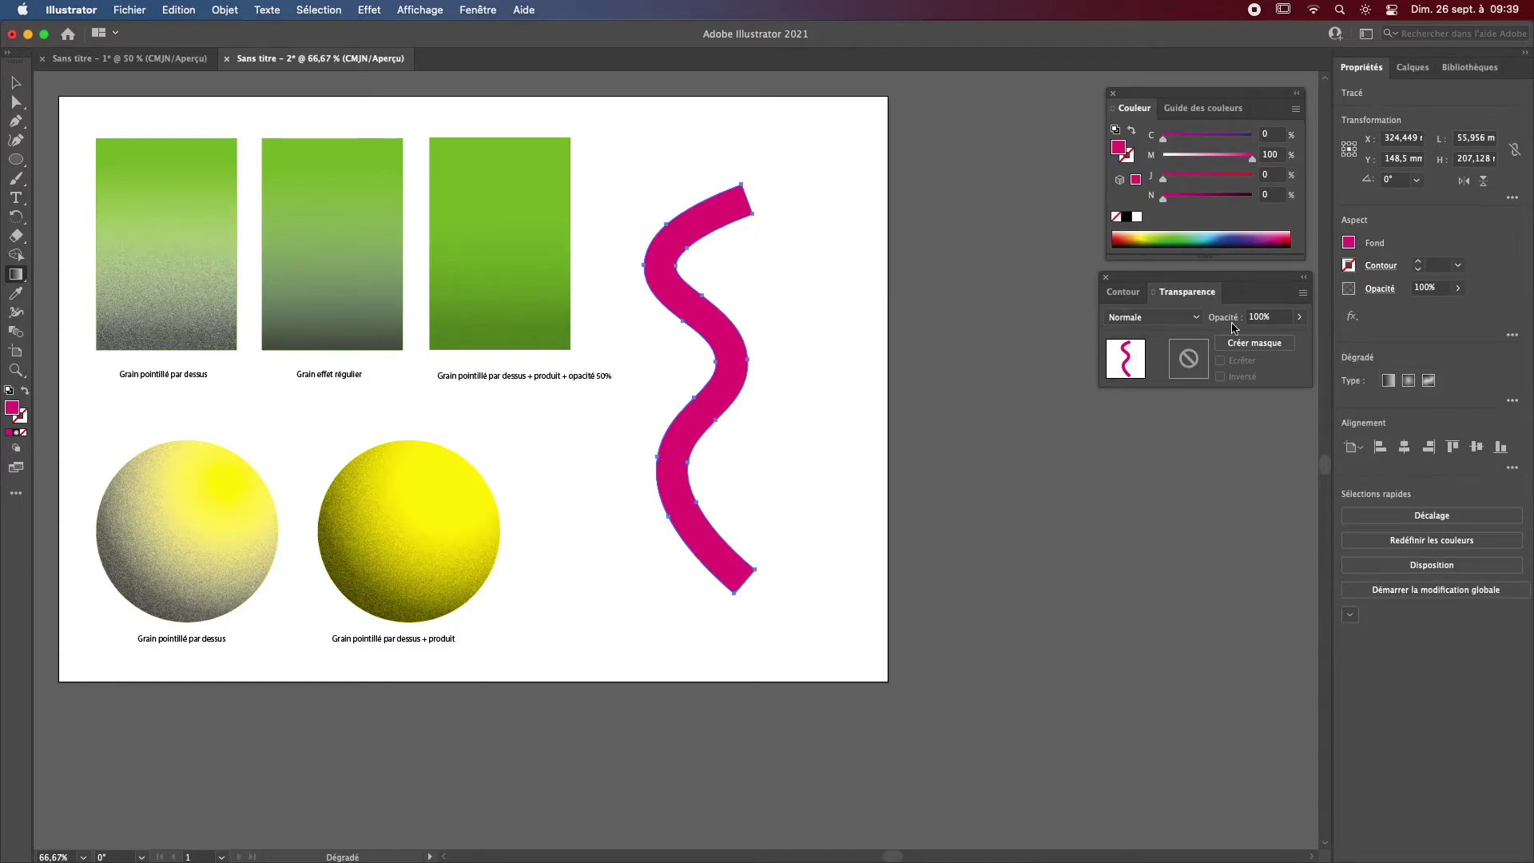
click(1431, 389)
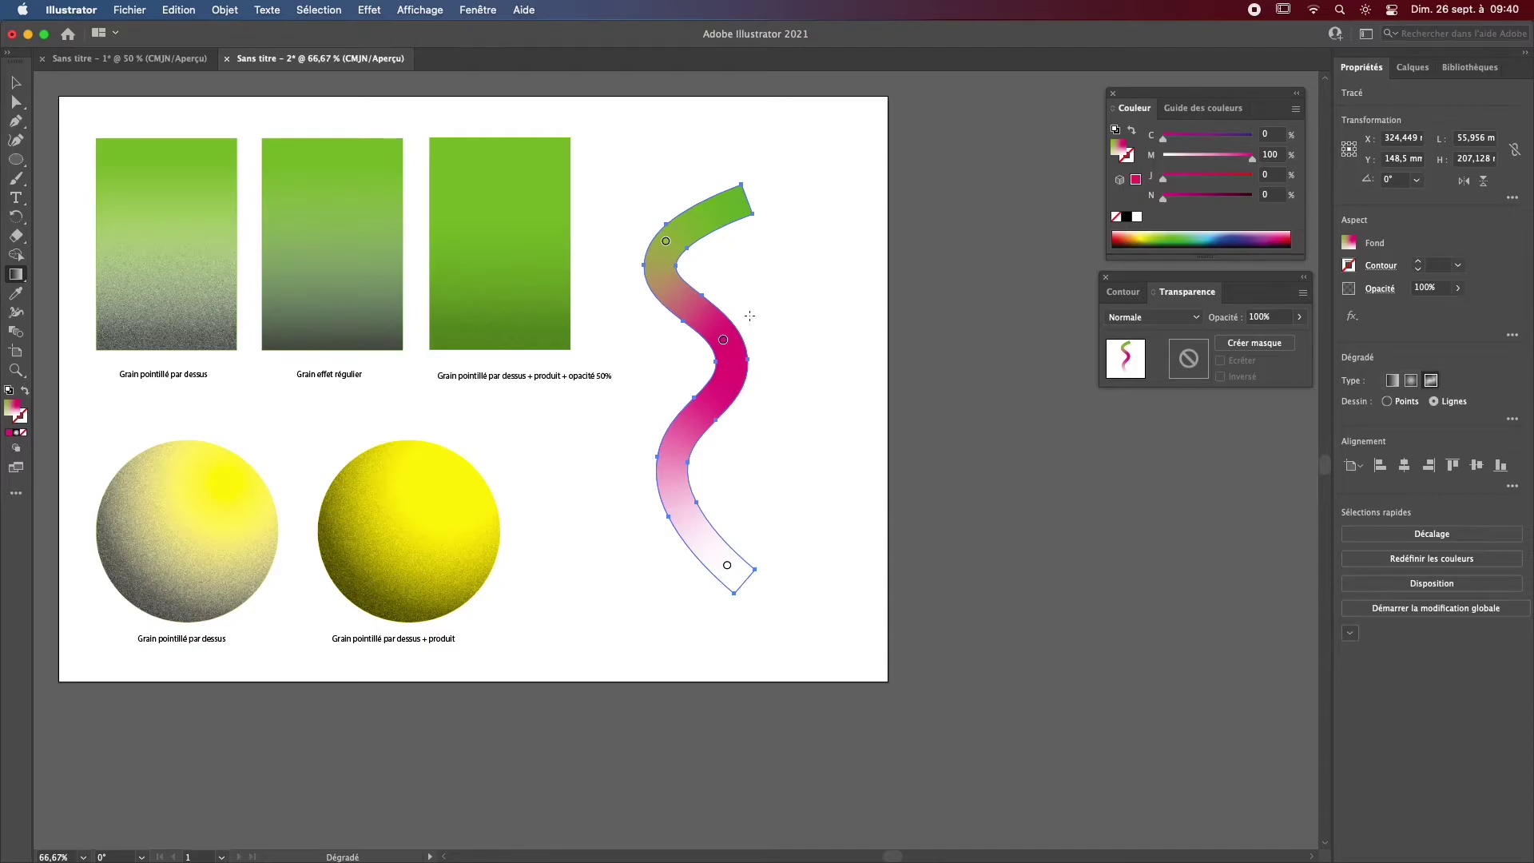
click(727, 566)
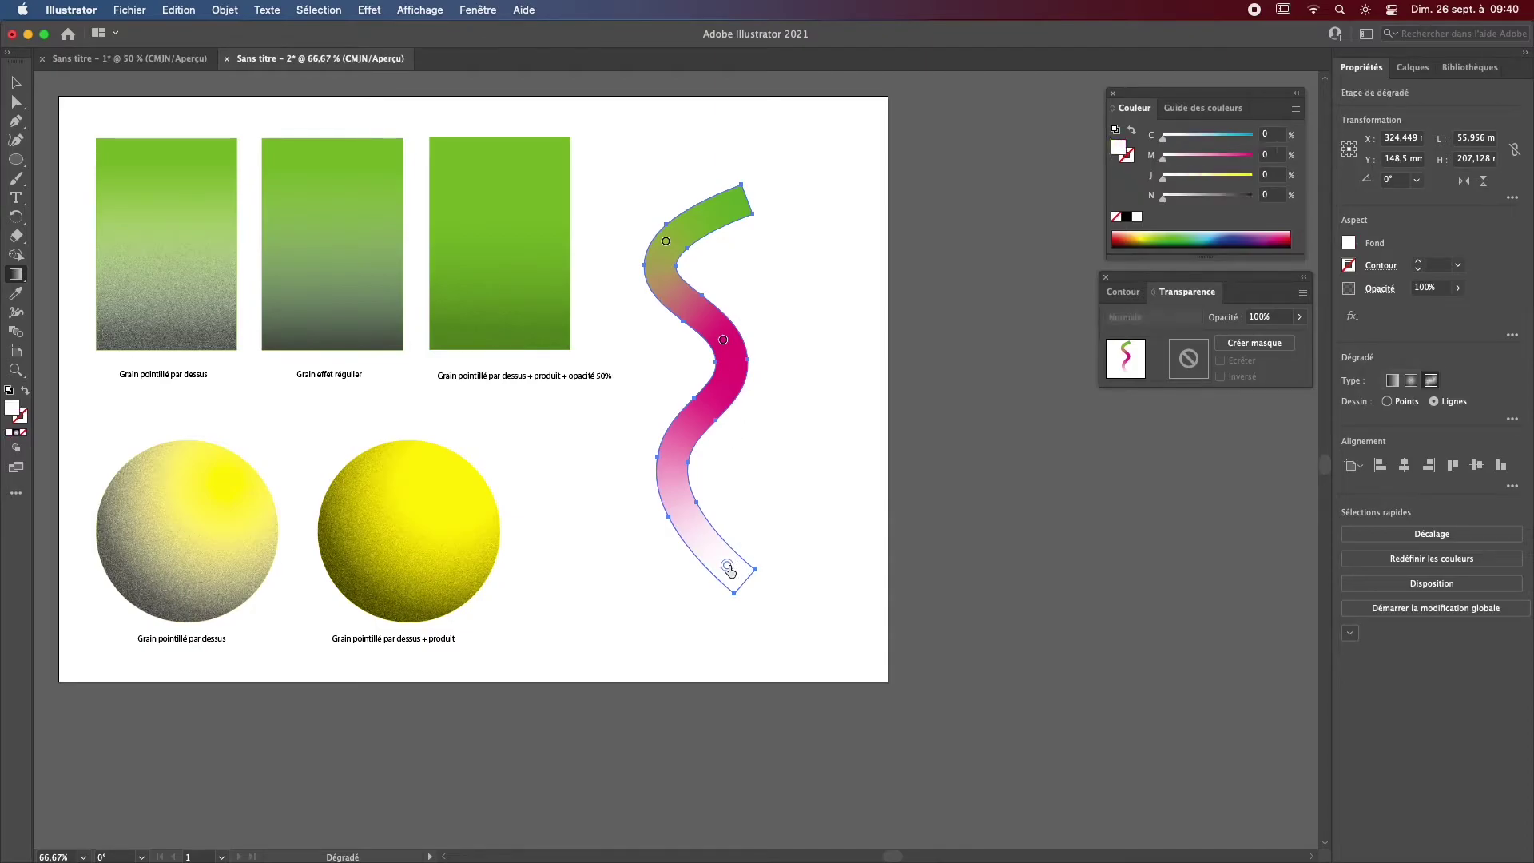
mouse_move(727, 566)
mouse_down()
mouse_move(735, 588)
mouse_move(740, 551)
mouse_up()
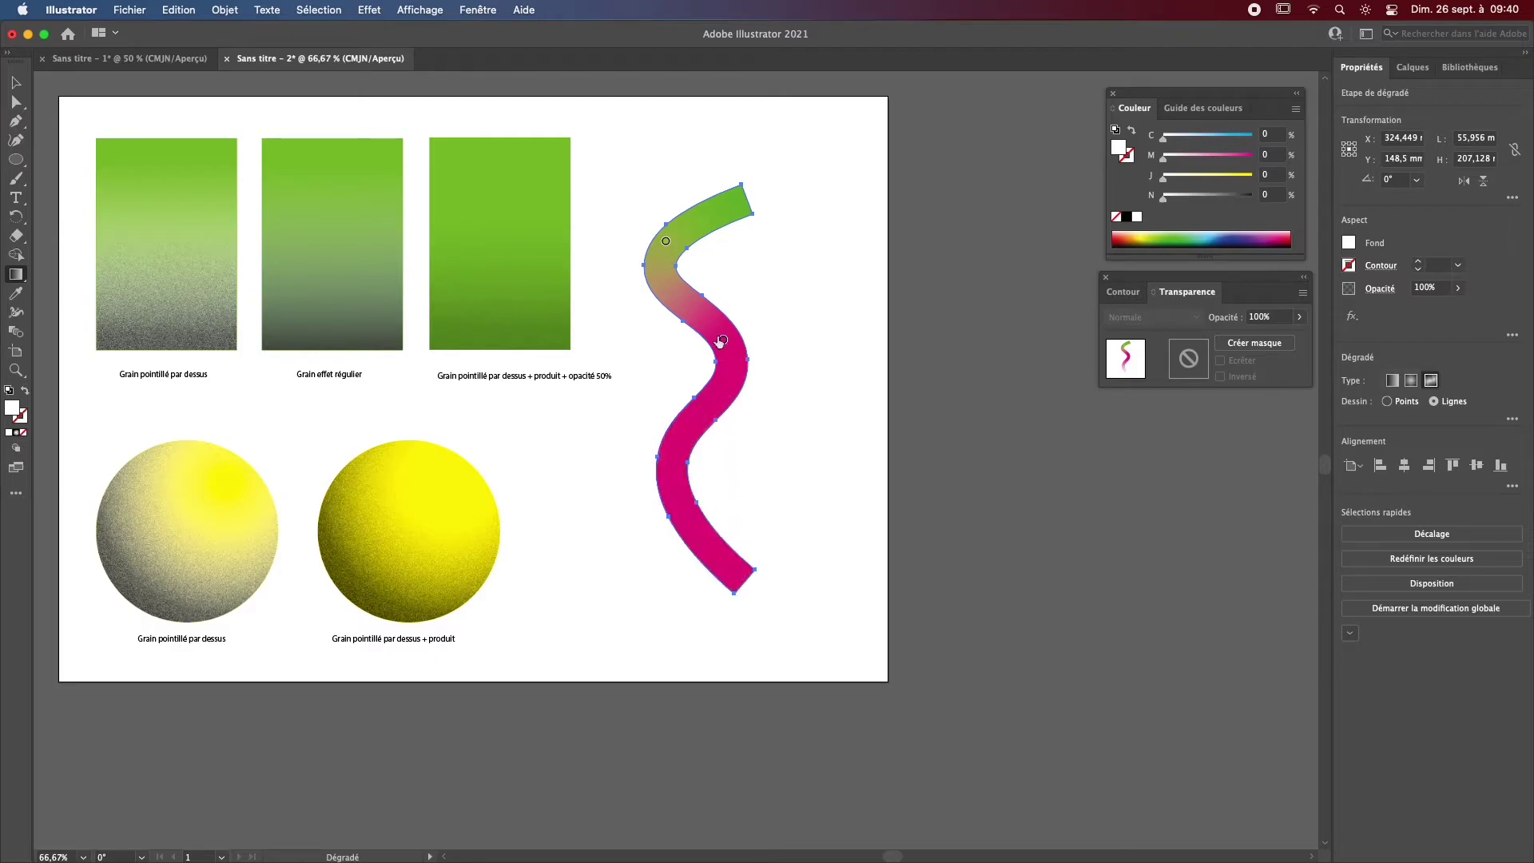
mouse_move(724, 344)
mouse_down()
mouse_move(677, 229)
mouse_move(744, 211)
mouse_move(725, 170)
mouse_move(751, 233)
mouse_move(743, 213)
mouse_up()
click(666, 243)
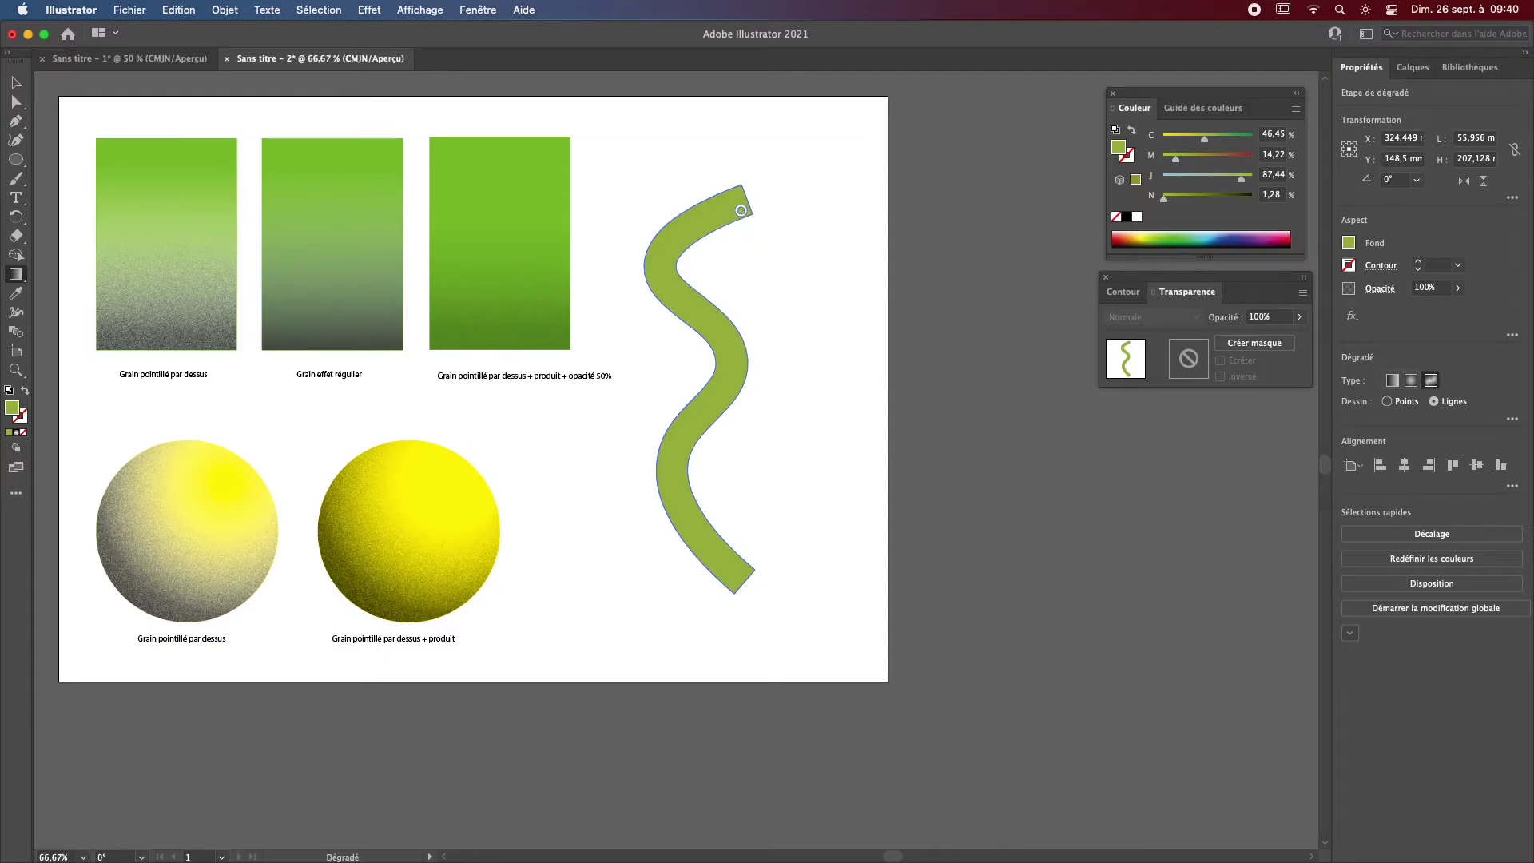
Step: Change the wave's remaining gradient stop to black
double_click(742, 210)
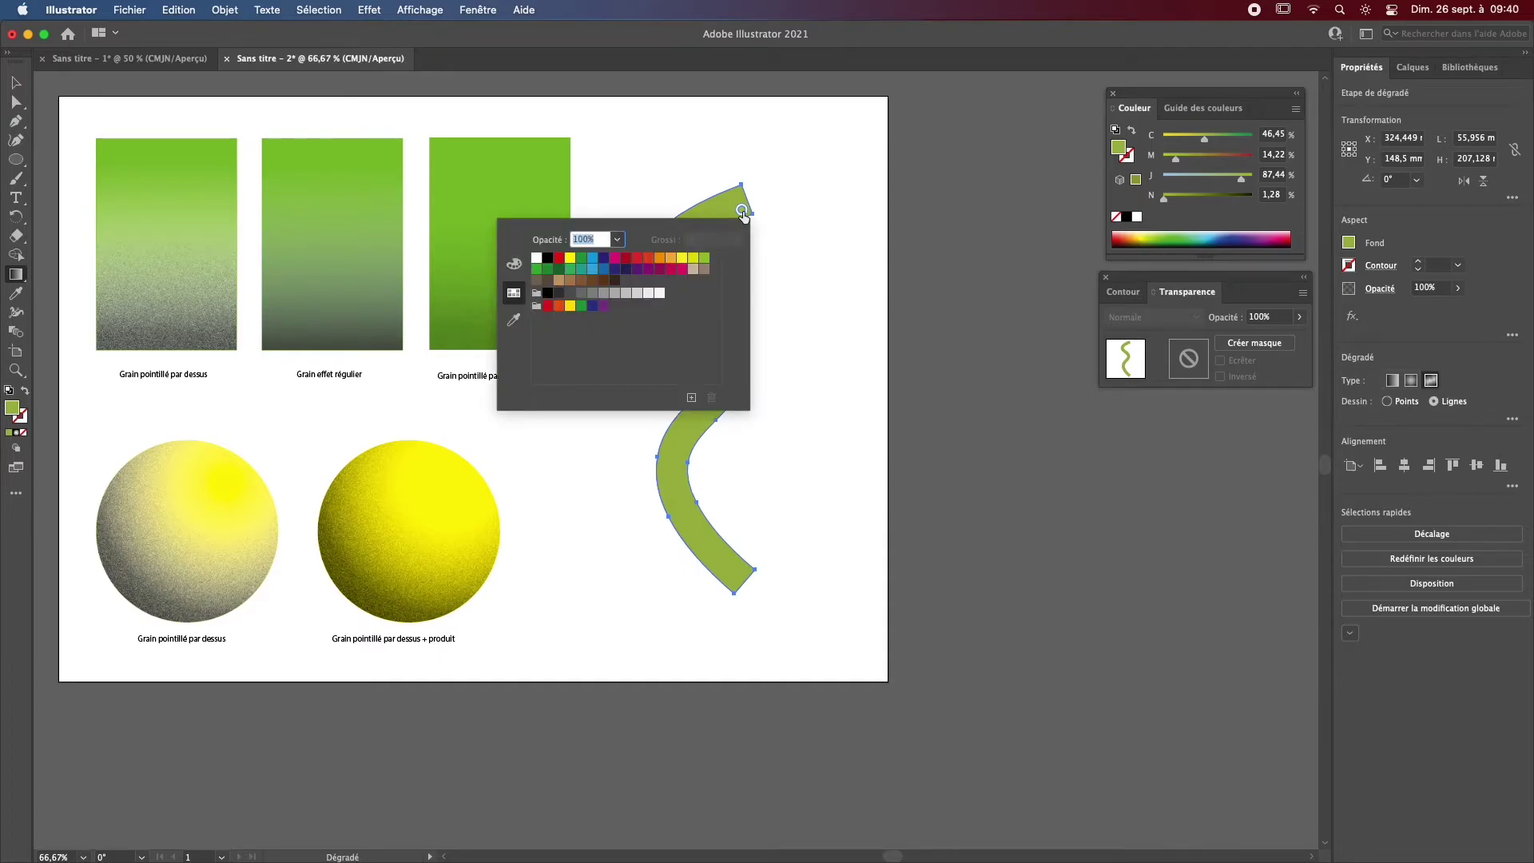
click(548, 258)
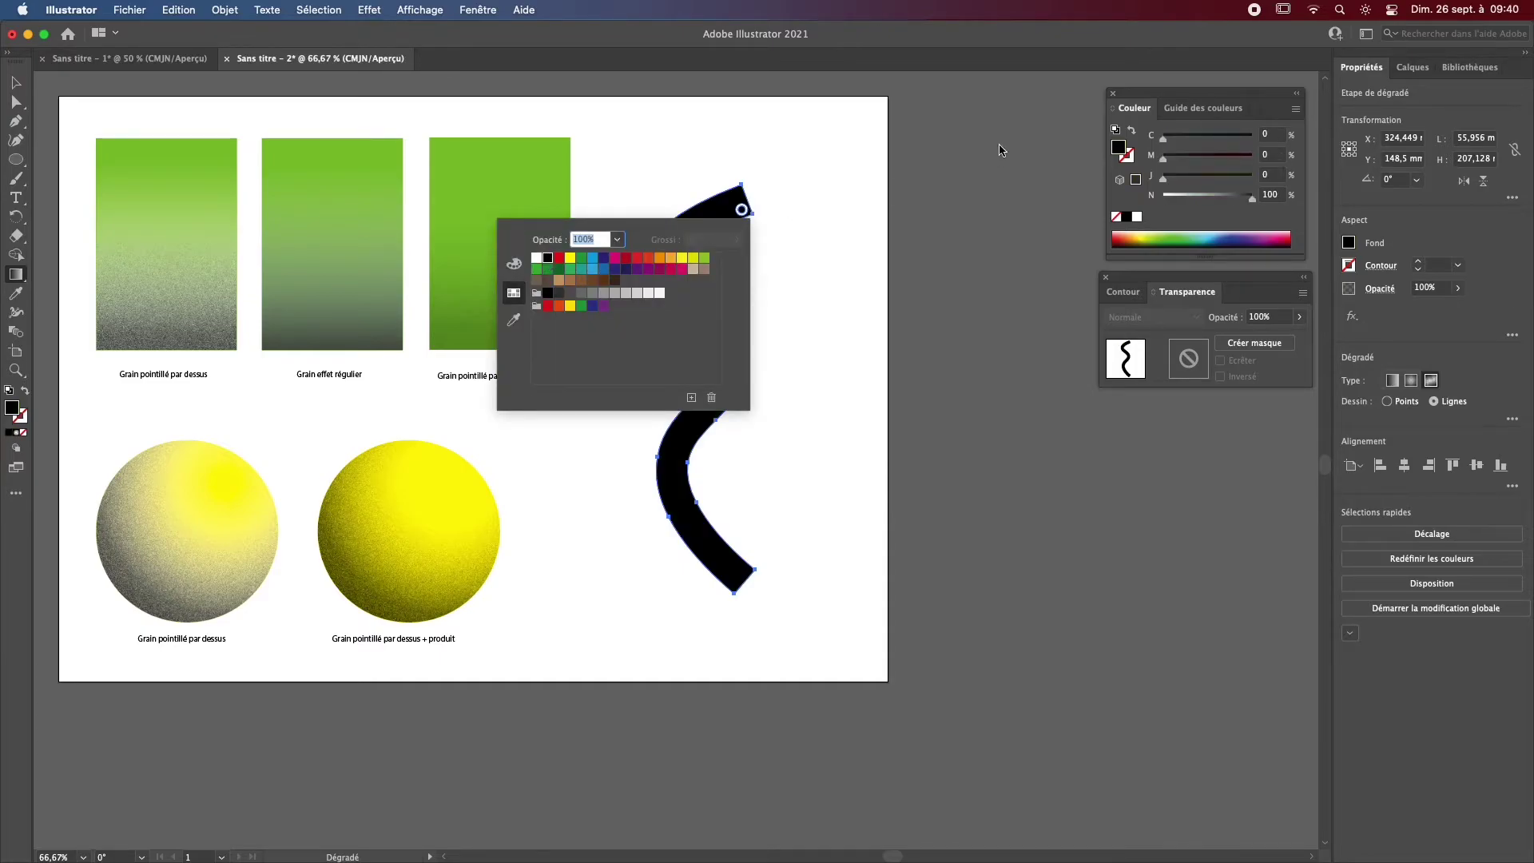
click(696, 183)
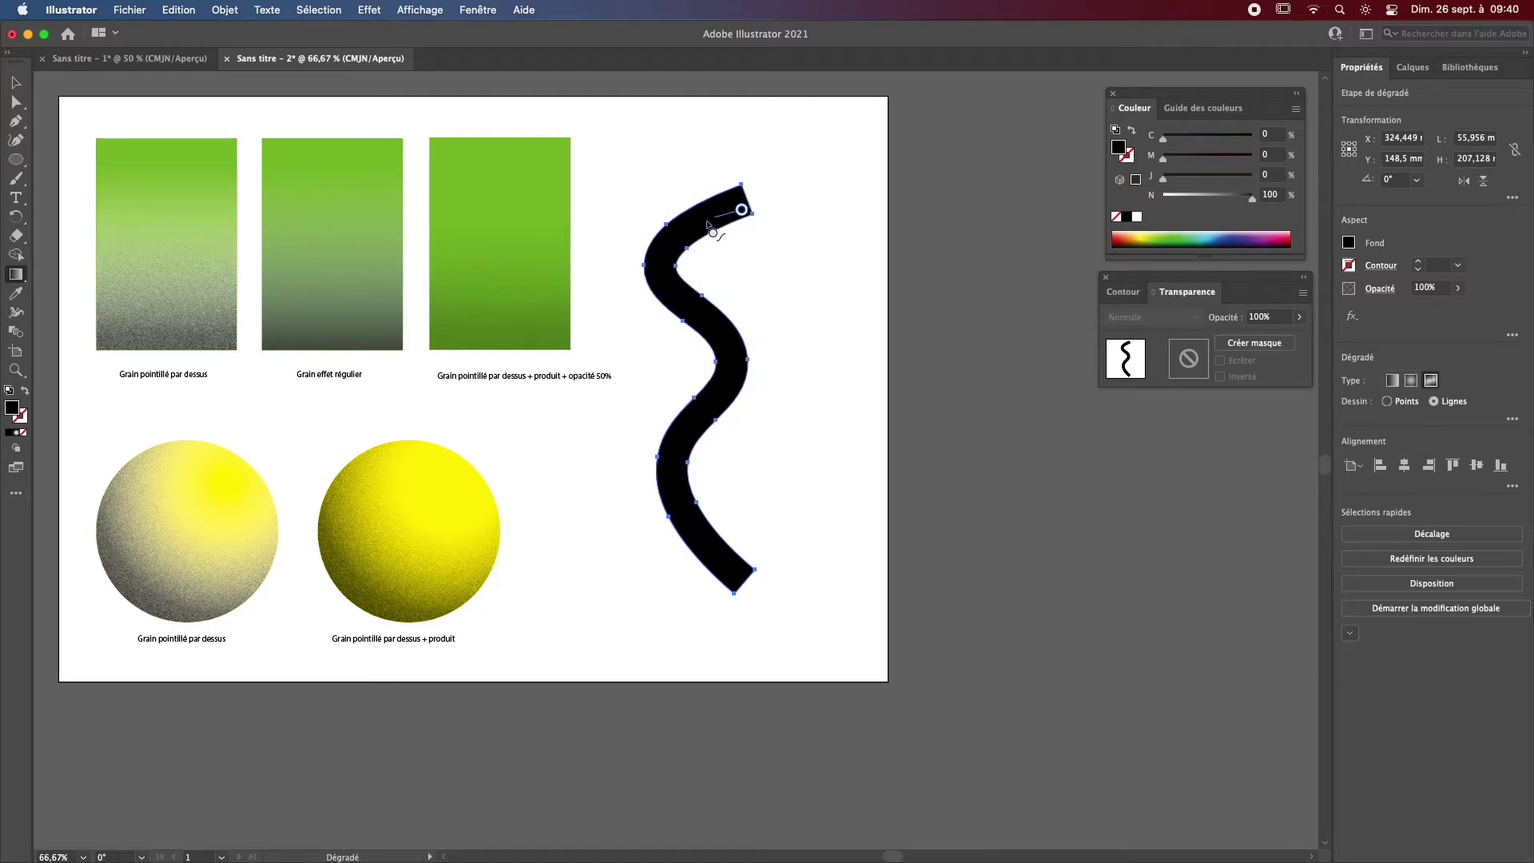
Step: Draw a line of black gradient stops along the wave's right-hand edge, from the upper end to the lower end
click(684, 241)
click(666, 272)
click(705, 308)
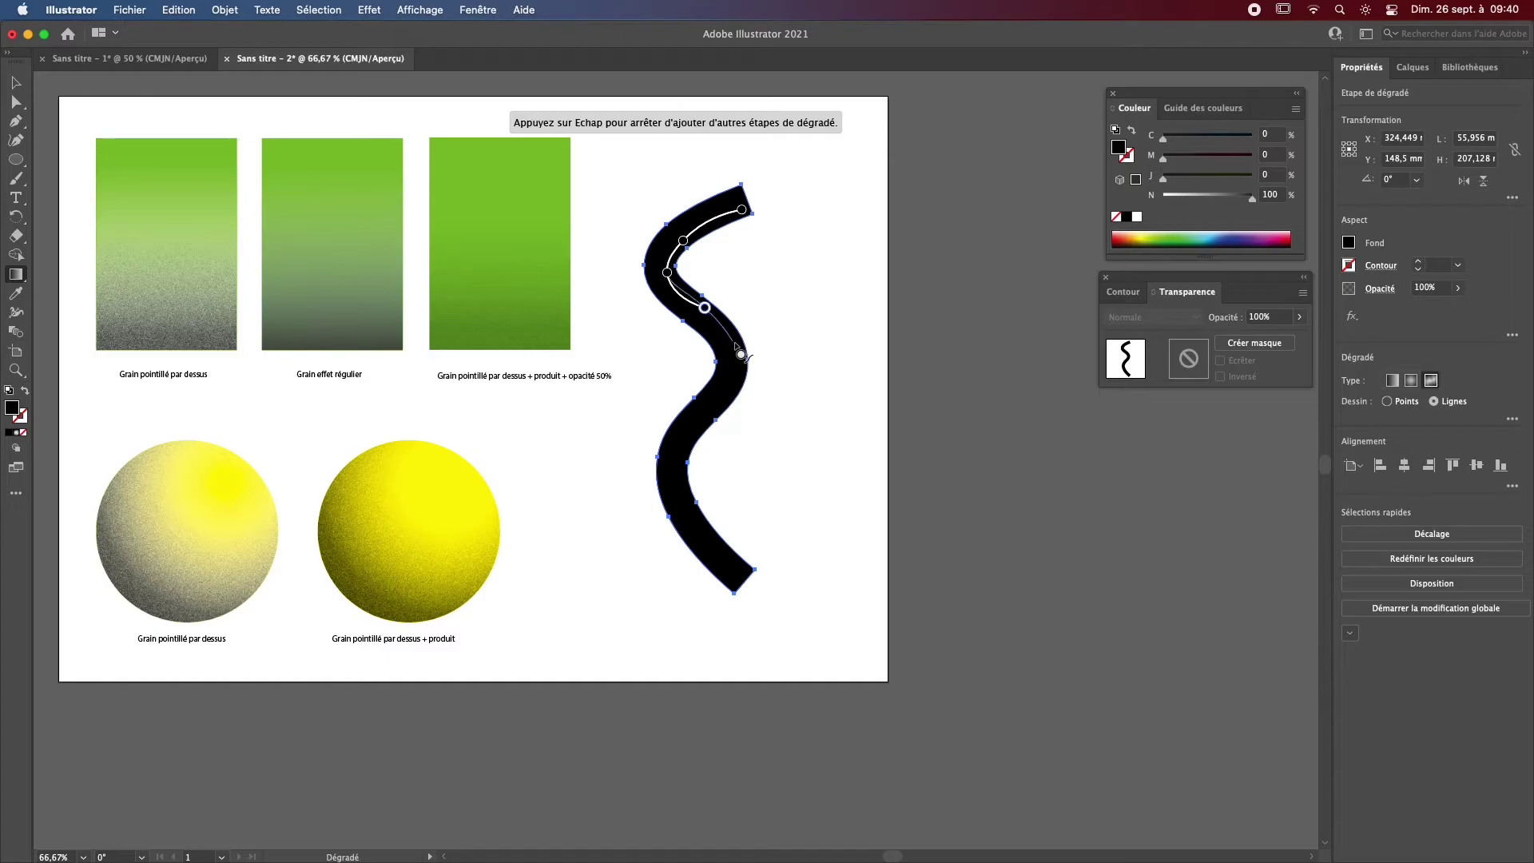
click(734, 340)
click(737, 383)
click(694, 434)
click(684, 490)
click(715, 540)
click(740, 570)
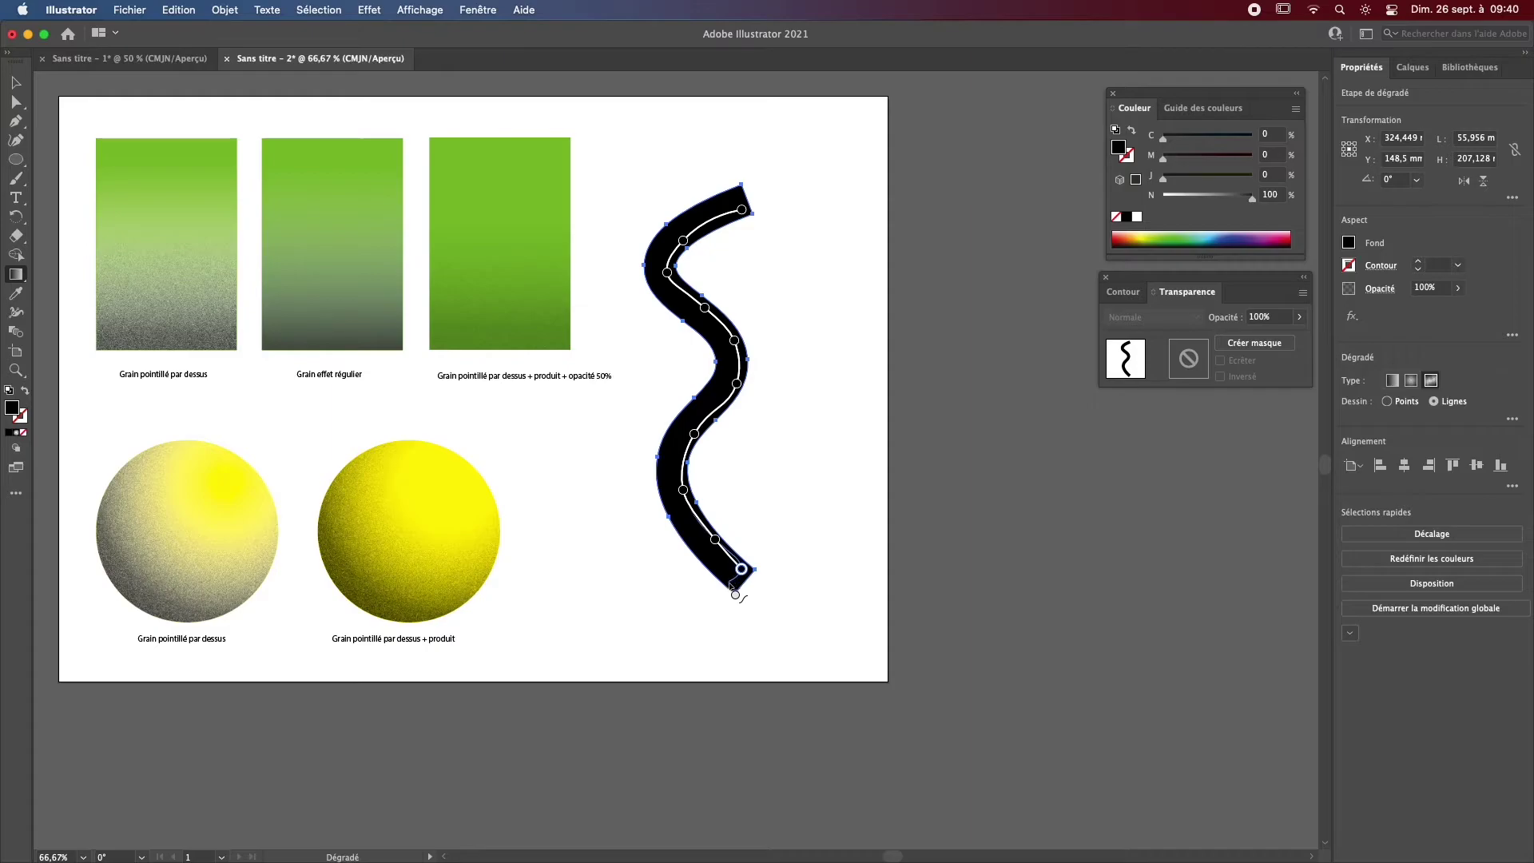
click(736, 586)
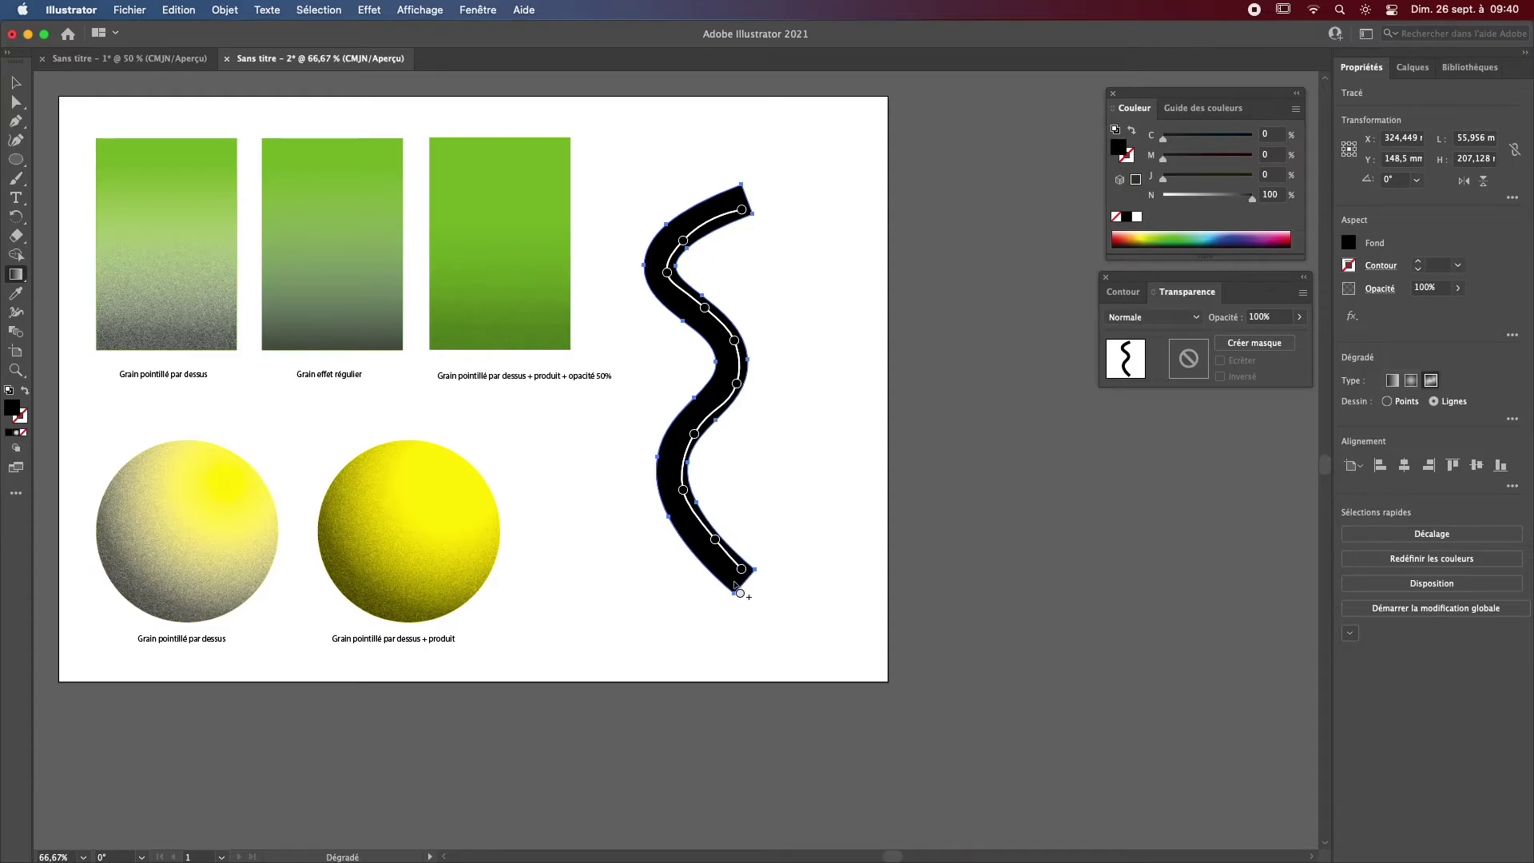
Step: Draw a line of white gradient stops along the wave's left-hand edge, and set its uppermost stop to 0% opacity
click(734, 584)
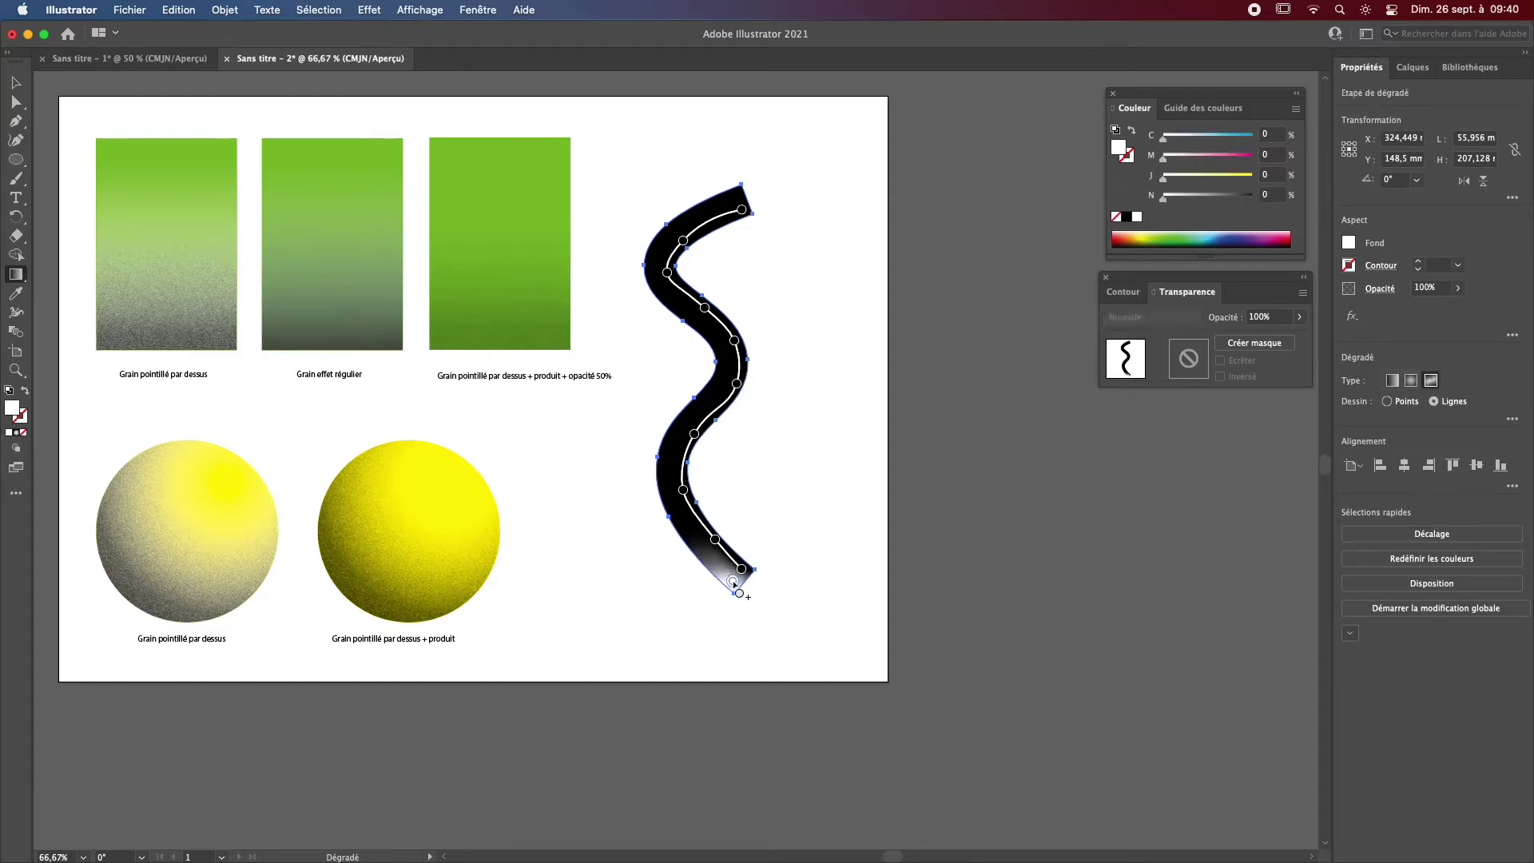
mouse_move(734, 584)
mouse_down()
mouse_move(673, 513)
mouse_move(671, 449)
mouse_move(733, 364)
mouse_move(644, 262)
mouse_move(740, 192)
mouse_up()
click(1302, 317)
drag(1281, 338, 1194, 340)
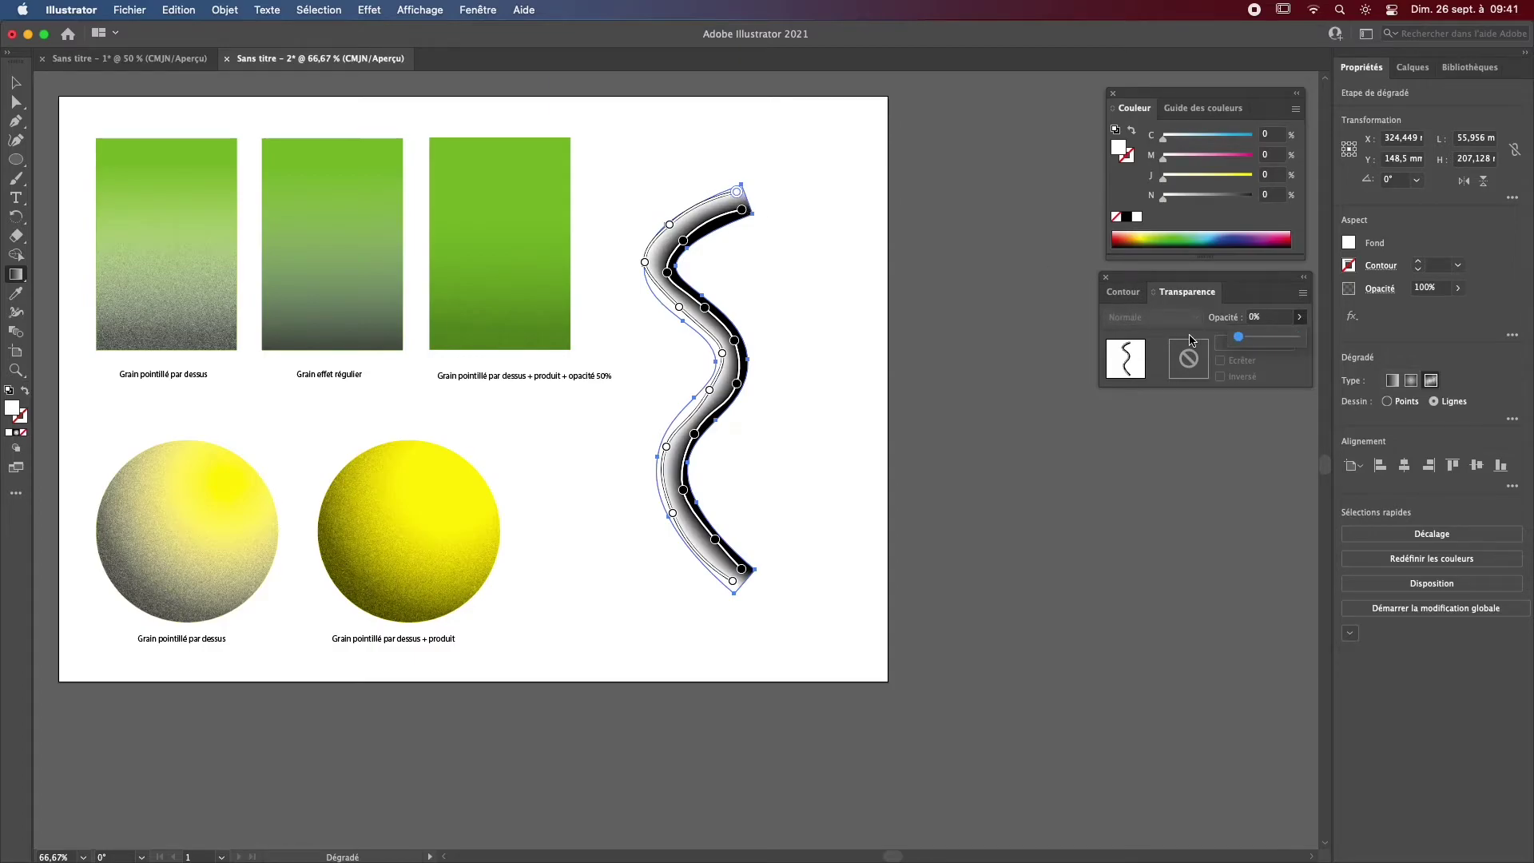
Step: Set the next four white stops down to the wave's middle bend to 0% opacity
click(671, 225)
click(1301, 318)
drag(1282, 339, 976, 333)
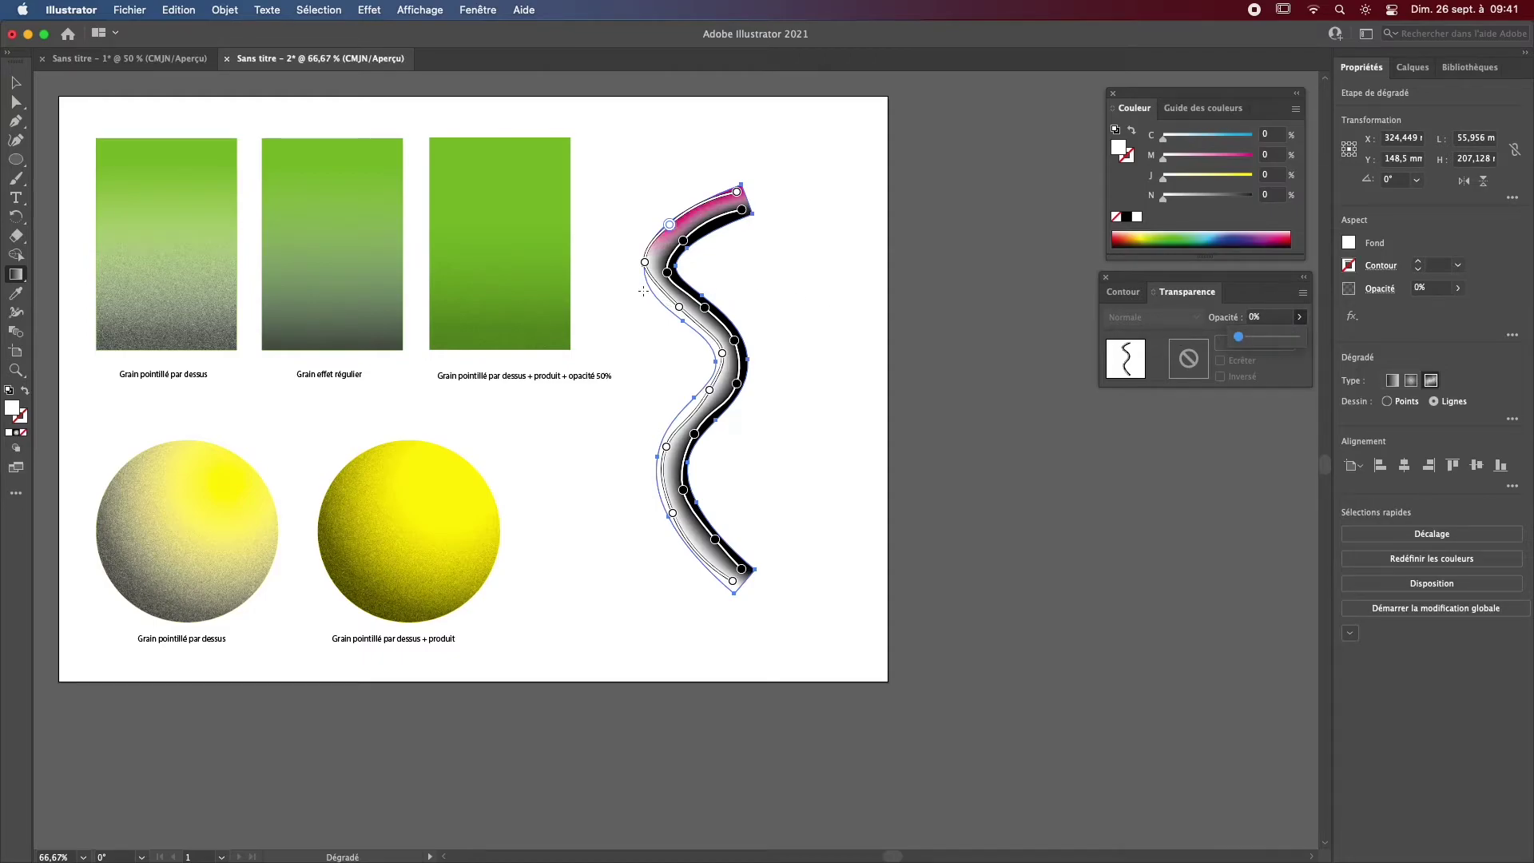
click(645, 263)
click(1300, 318)
drag(1299, 338, 680, 311)
click(680, 310)
click(1300, 318)
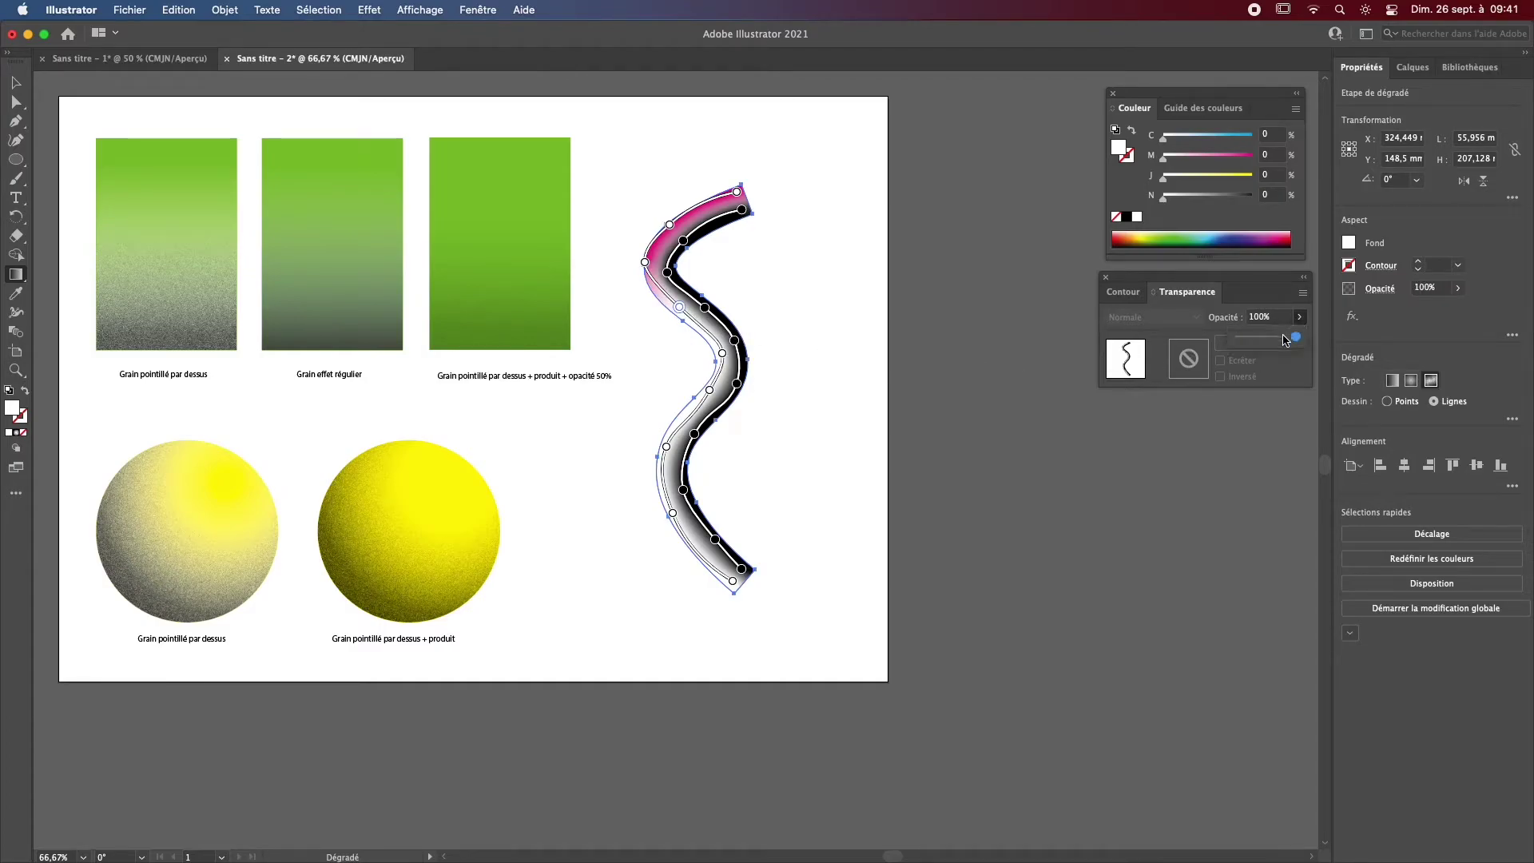
click(723, 352)
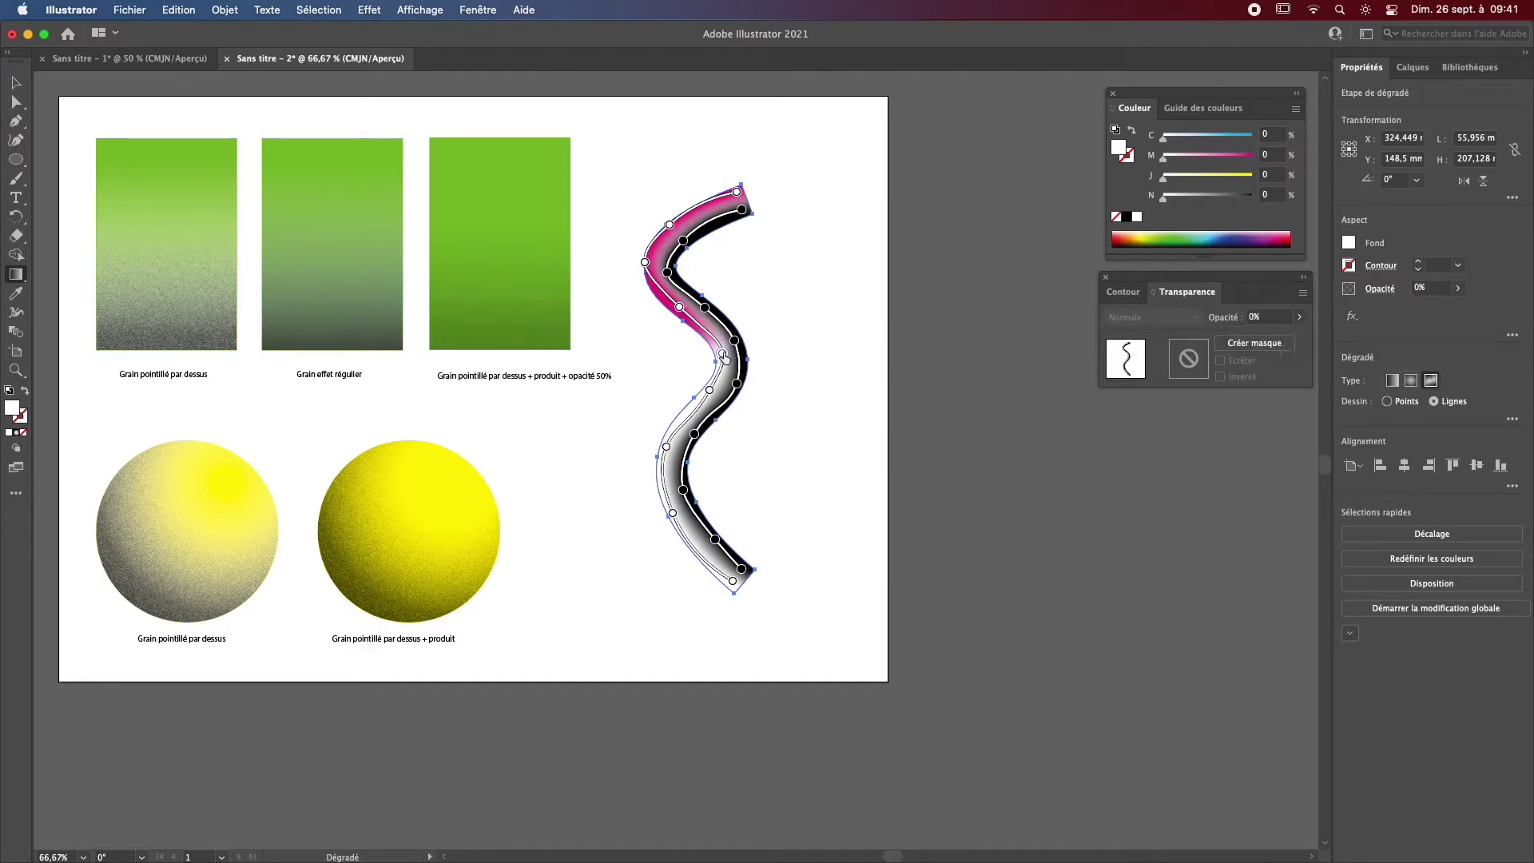
click(1300, 318)
drag(1298, 338, 1143, 345)
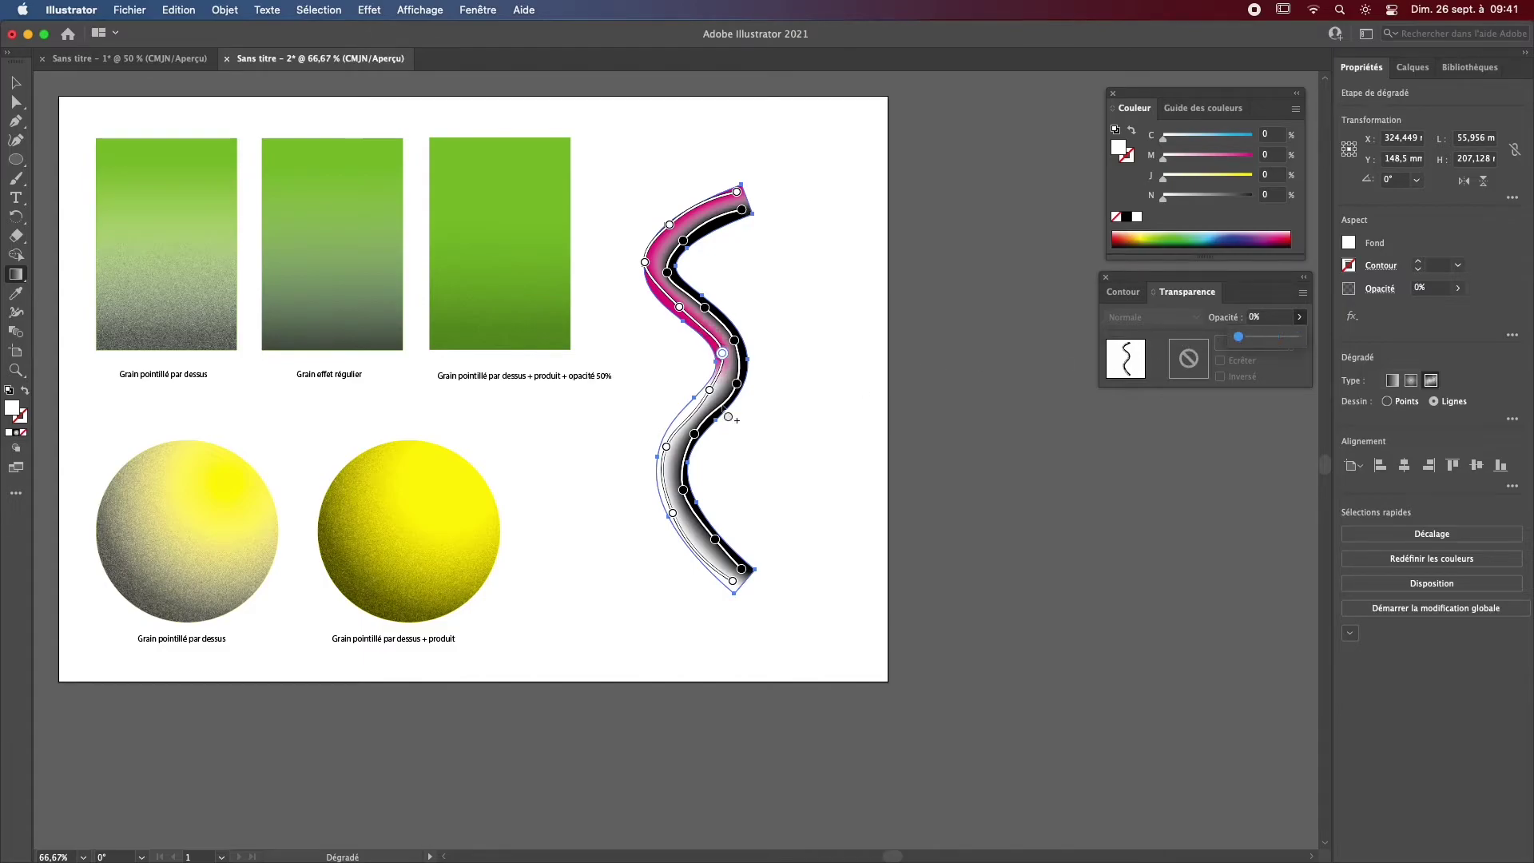
Step: Set the four remaining white stops along the wave's lower half to 0% opacity
click(710, 390)
click(1300, 317)
drag(1294, 342, 1237, 343)
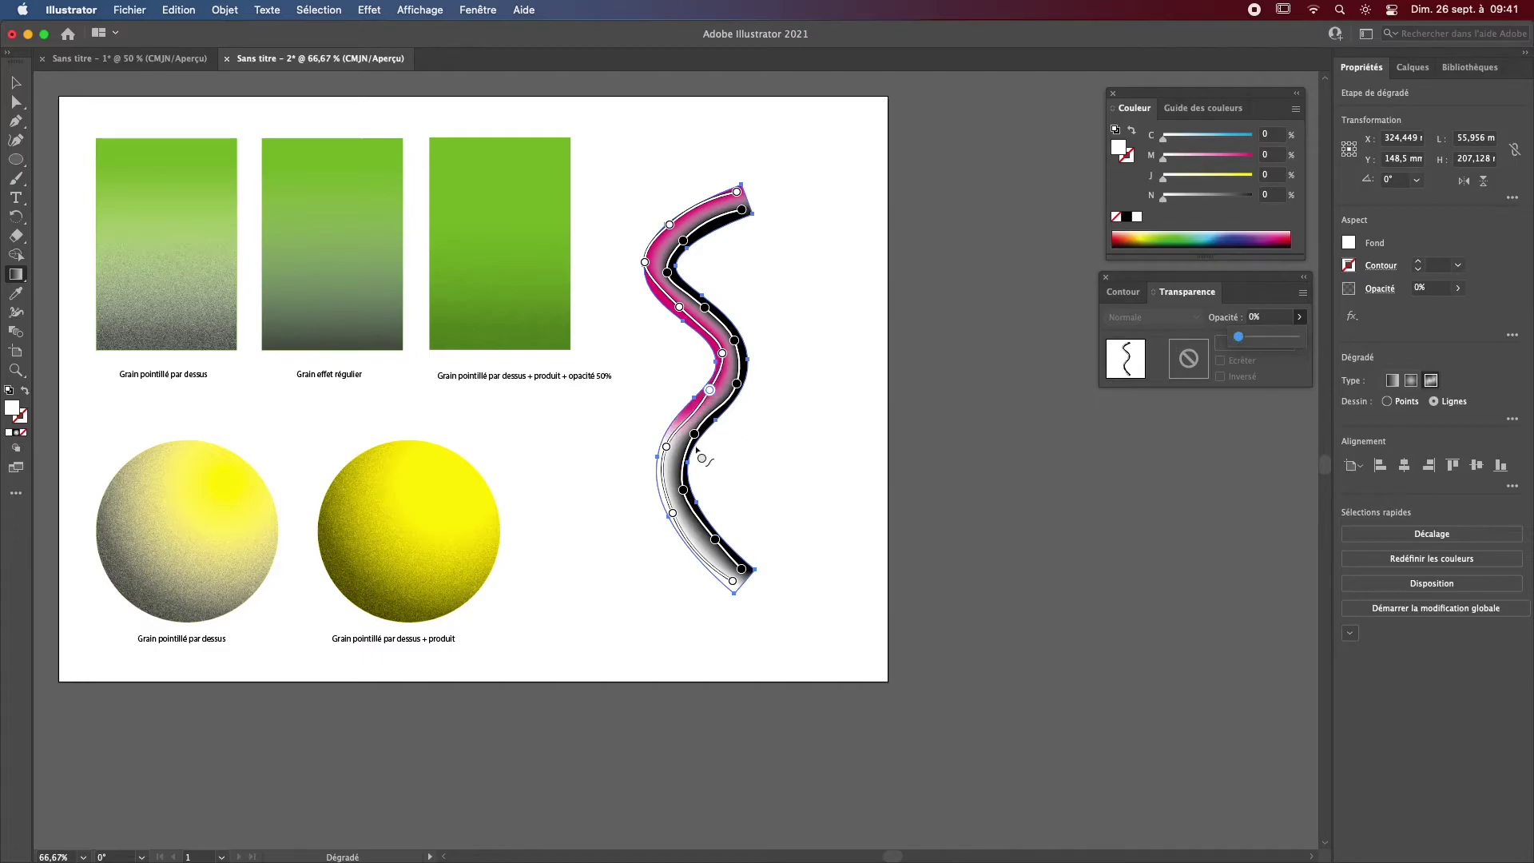
click(667, 446)
click(1300, 318)
drag(1296, 342, 1238, 342)
click(672, 512)
click(1299, 319)
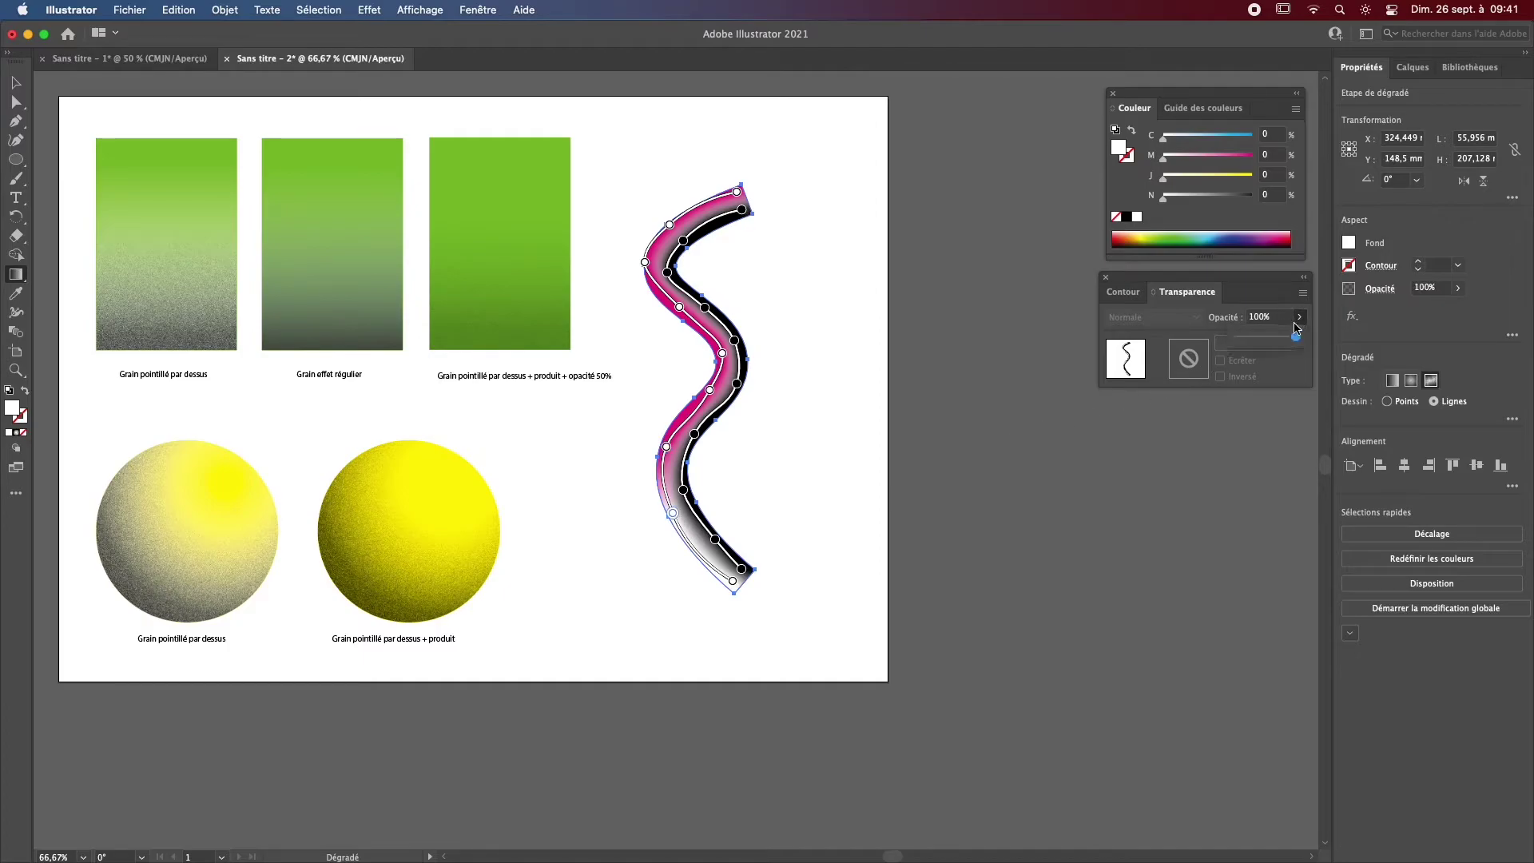
drag(1296, 337, 1207, 344)
click(733, 583)
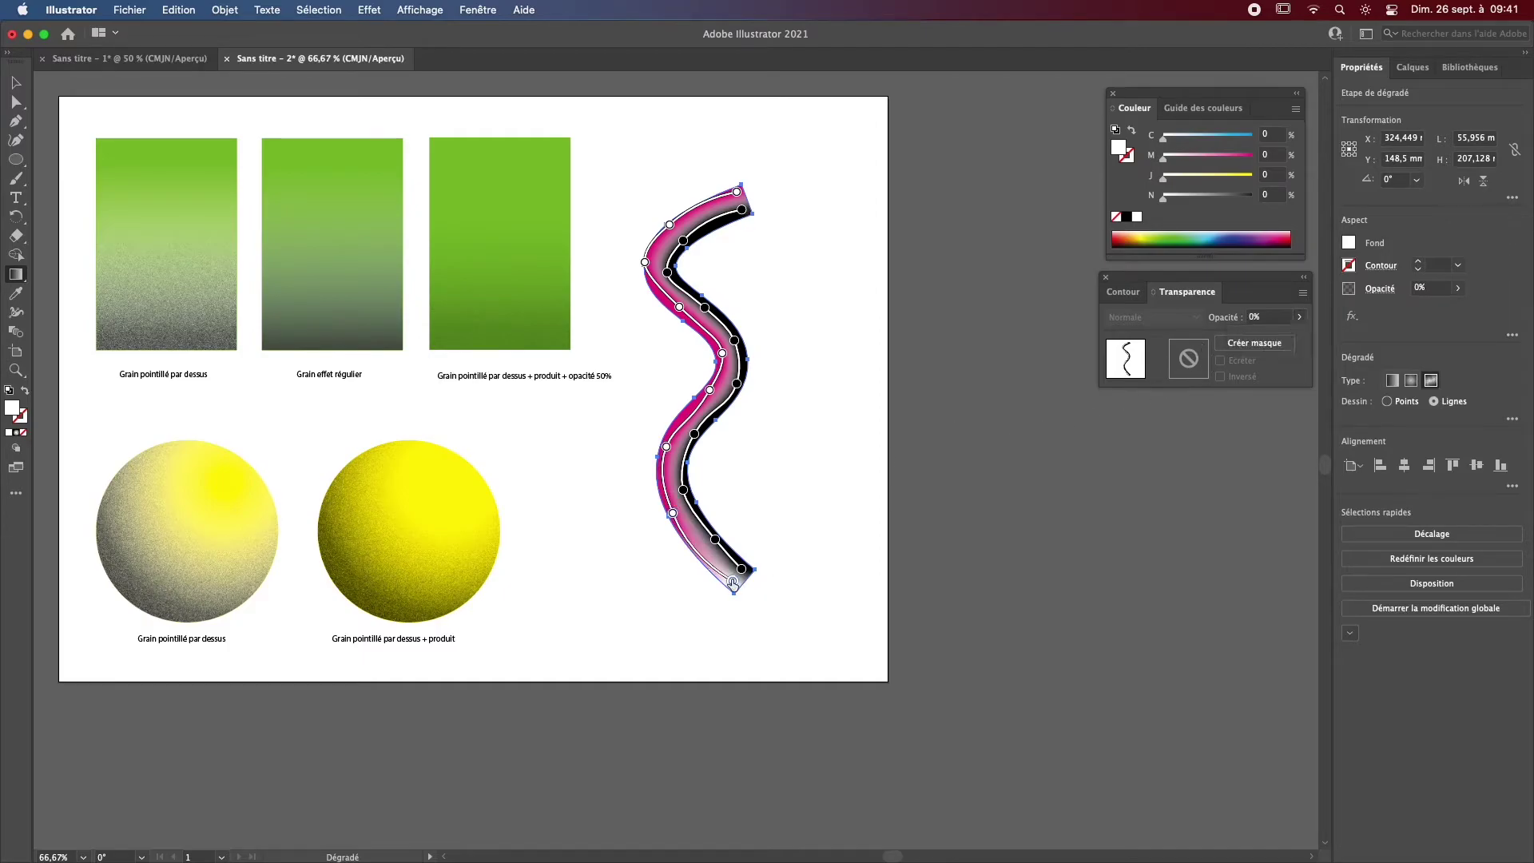
click(1300, 318)
drag(1294, 339, 1220, 340)
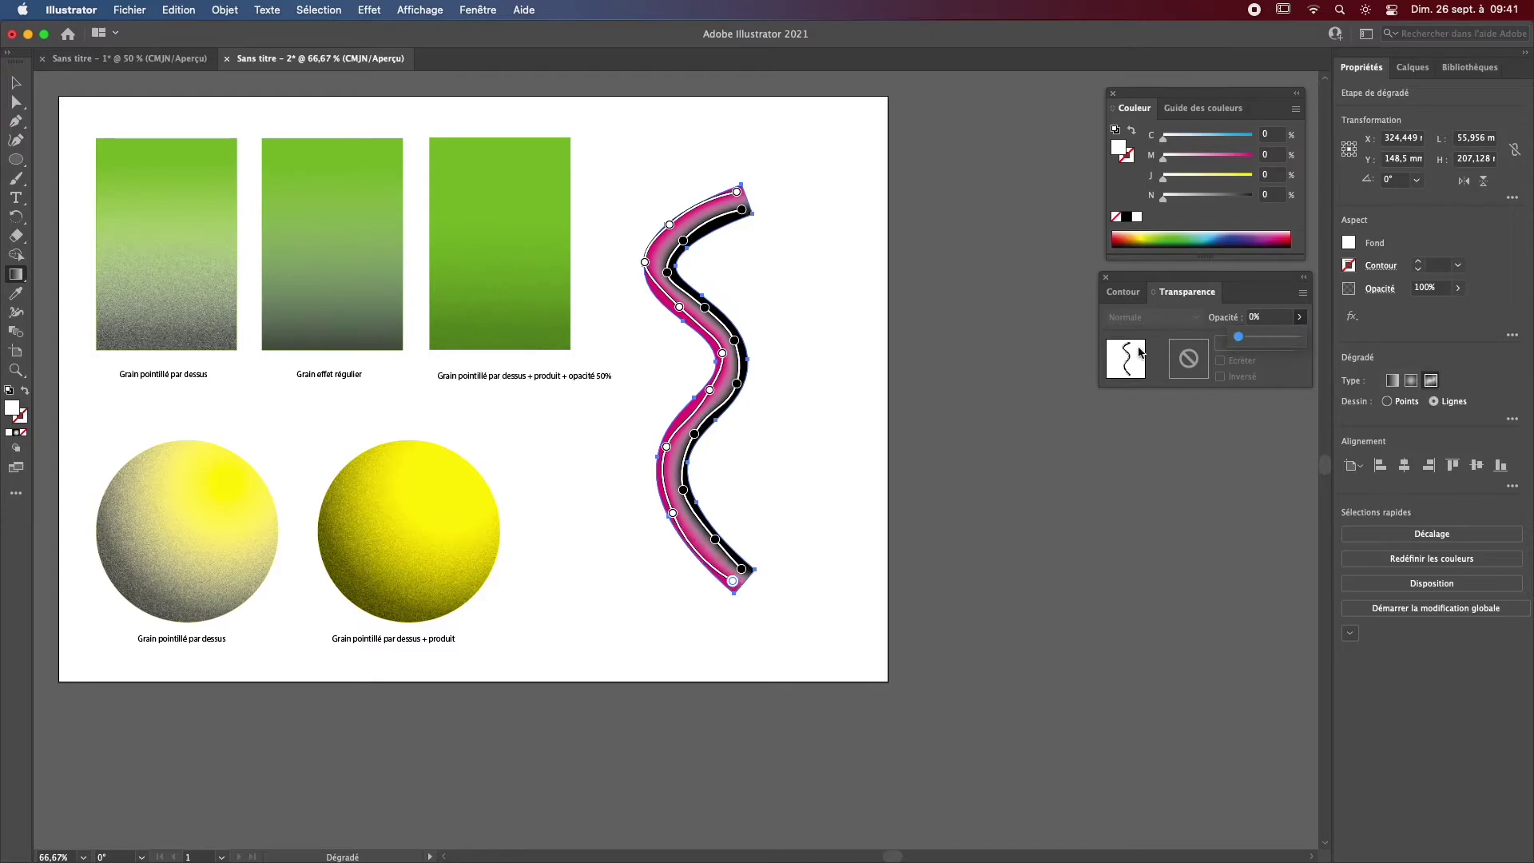
Step: Apply the last-used Grain effect to the wave's black-to-transparent gradient overlay
key(v)
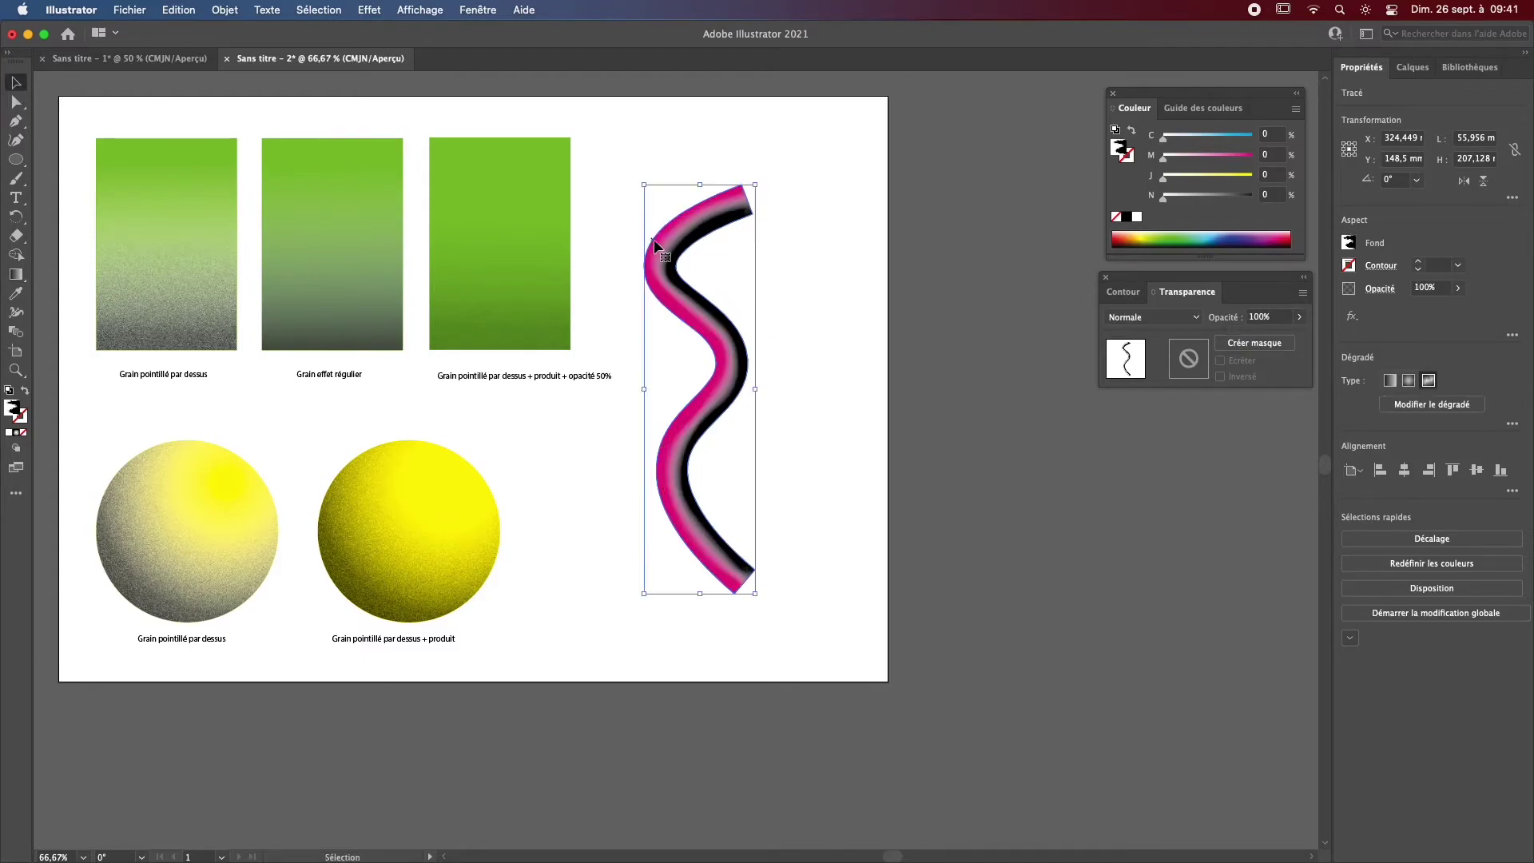
click(325, 7)
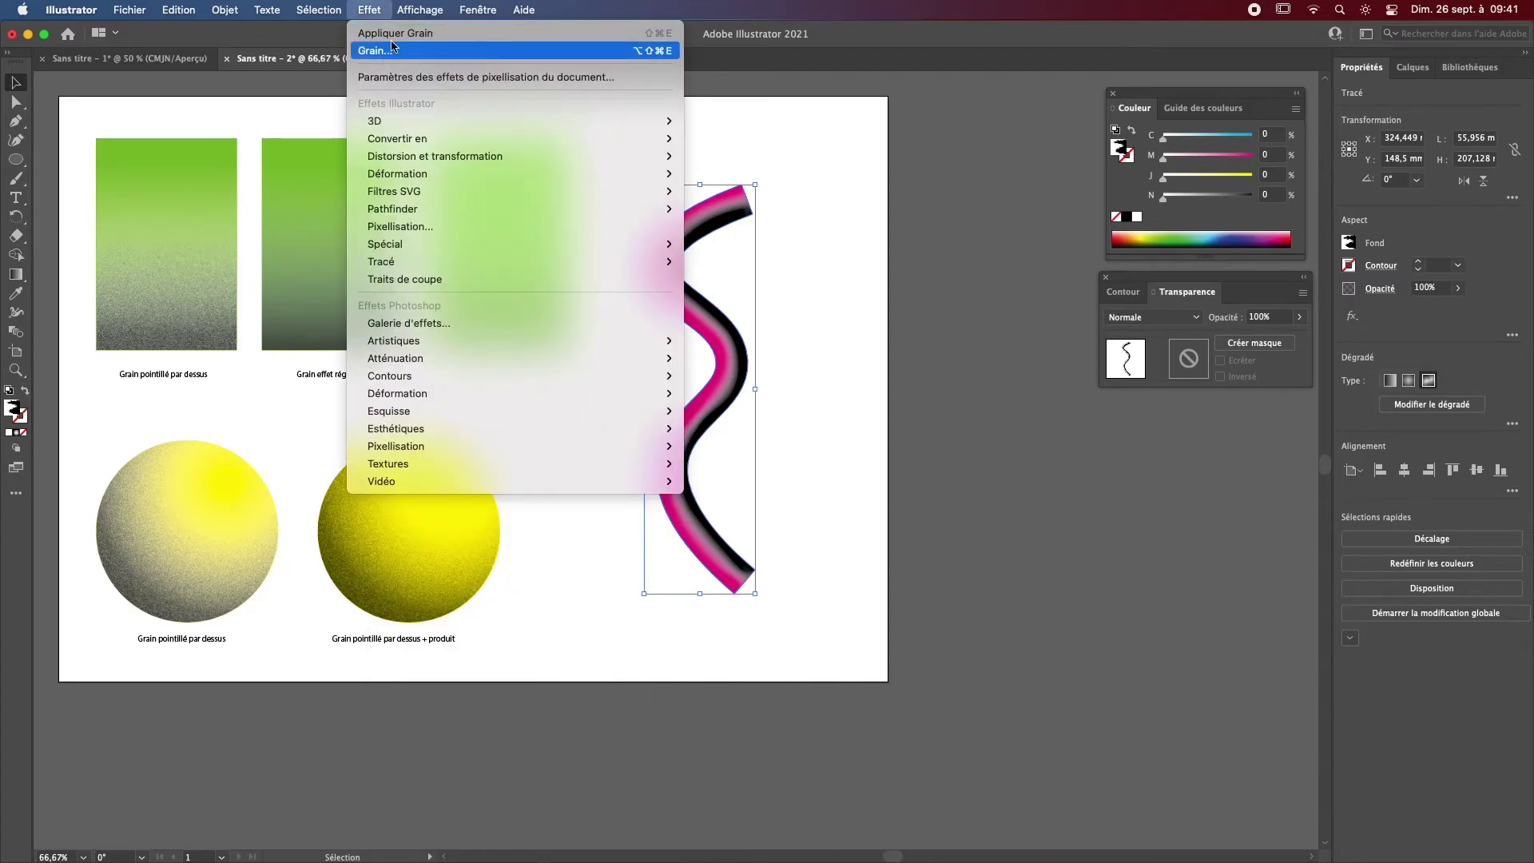
click(384, 33)
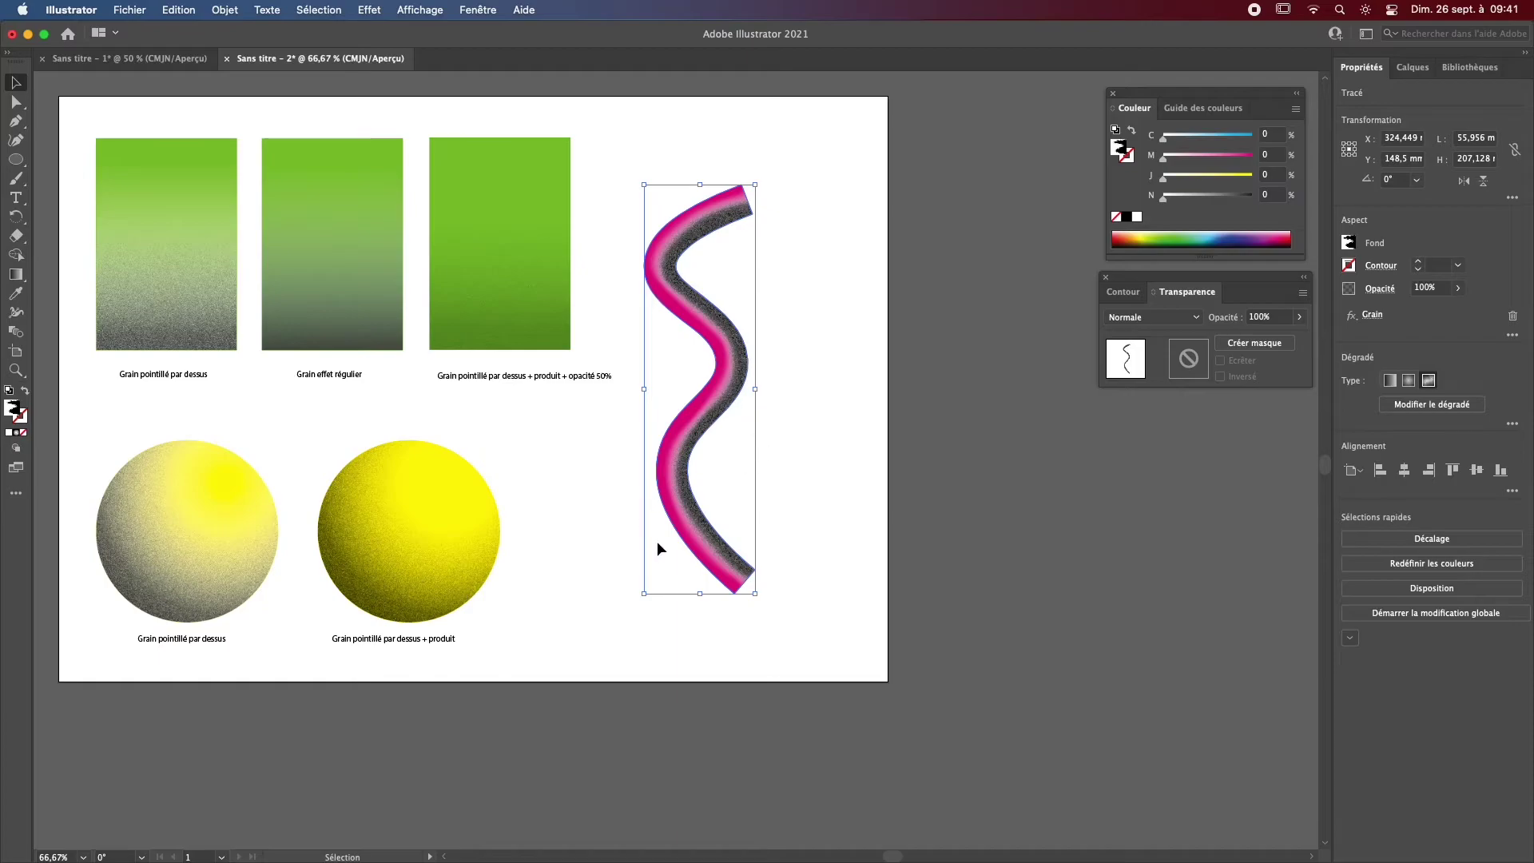
Step: Try lowering the opacity of the wave's grainy overlay to about 67%, and deselect it
click(1285, 318)
click(1300, 317)
drag(1298, 337, 1281, 340)
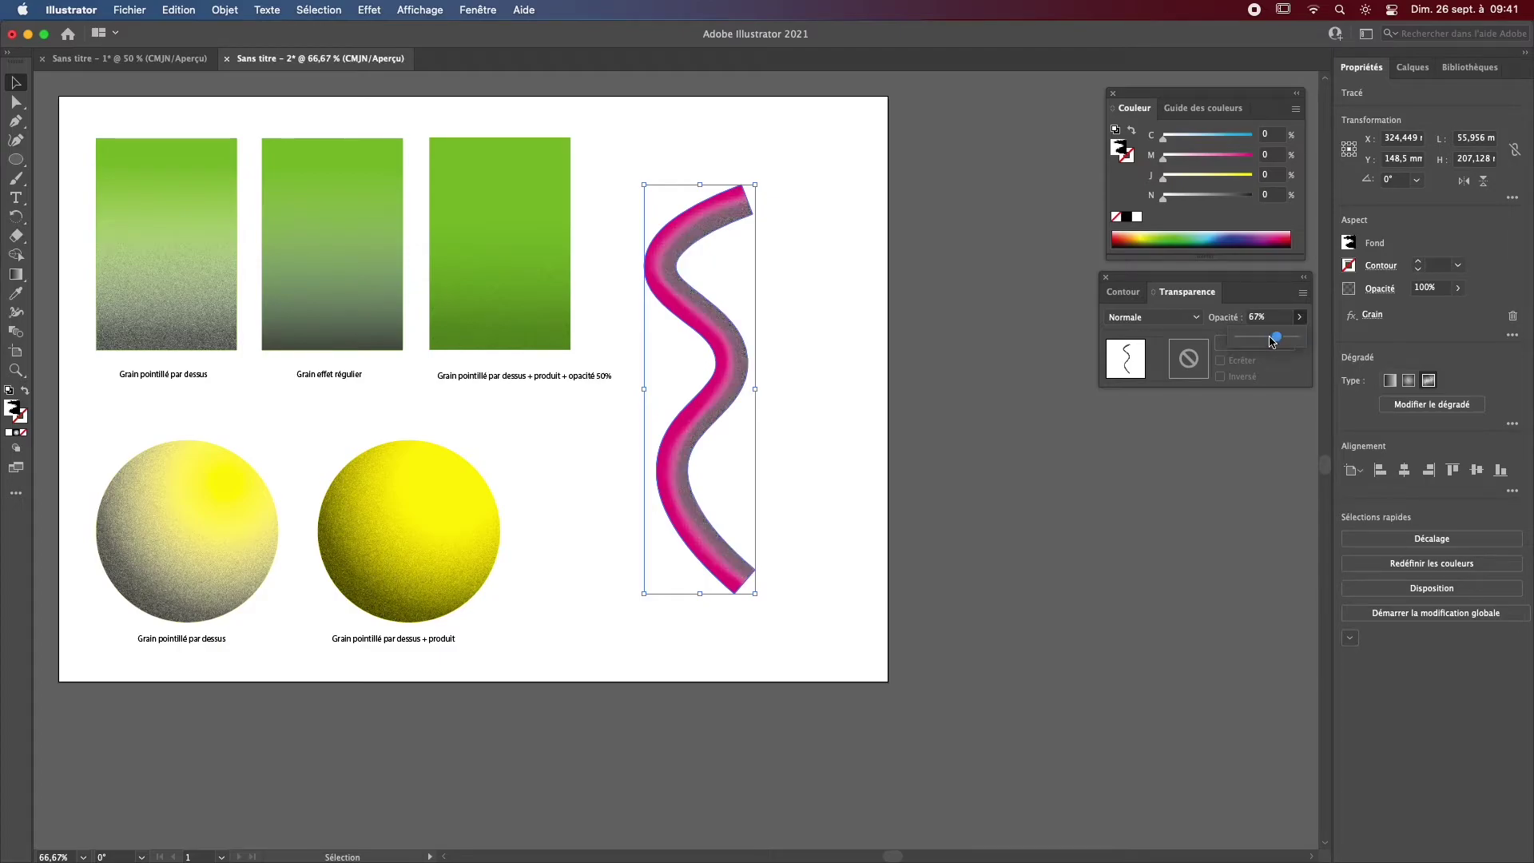
click(831, 305)
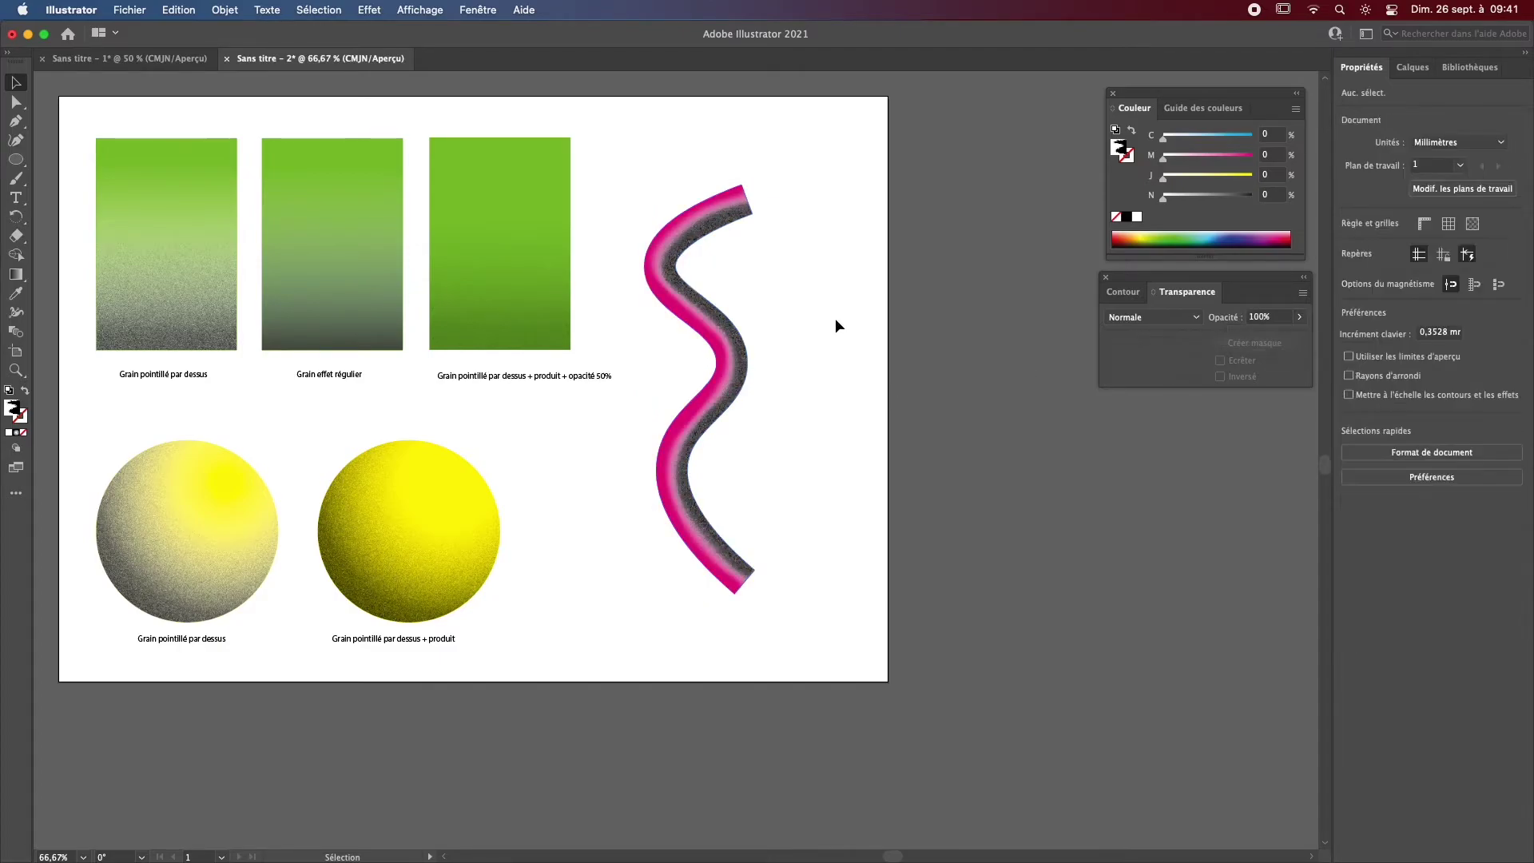
Step: Paste a plain magenta copy of the wave to the right of the shaded one and shift both waves left
key(super+v)
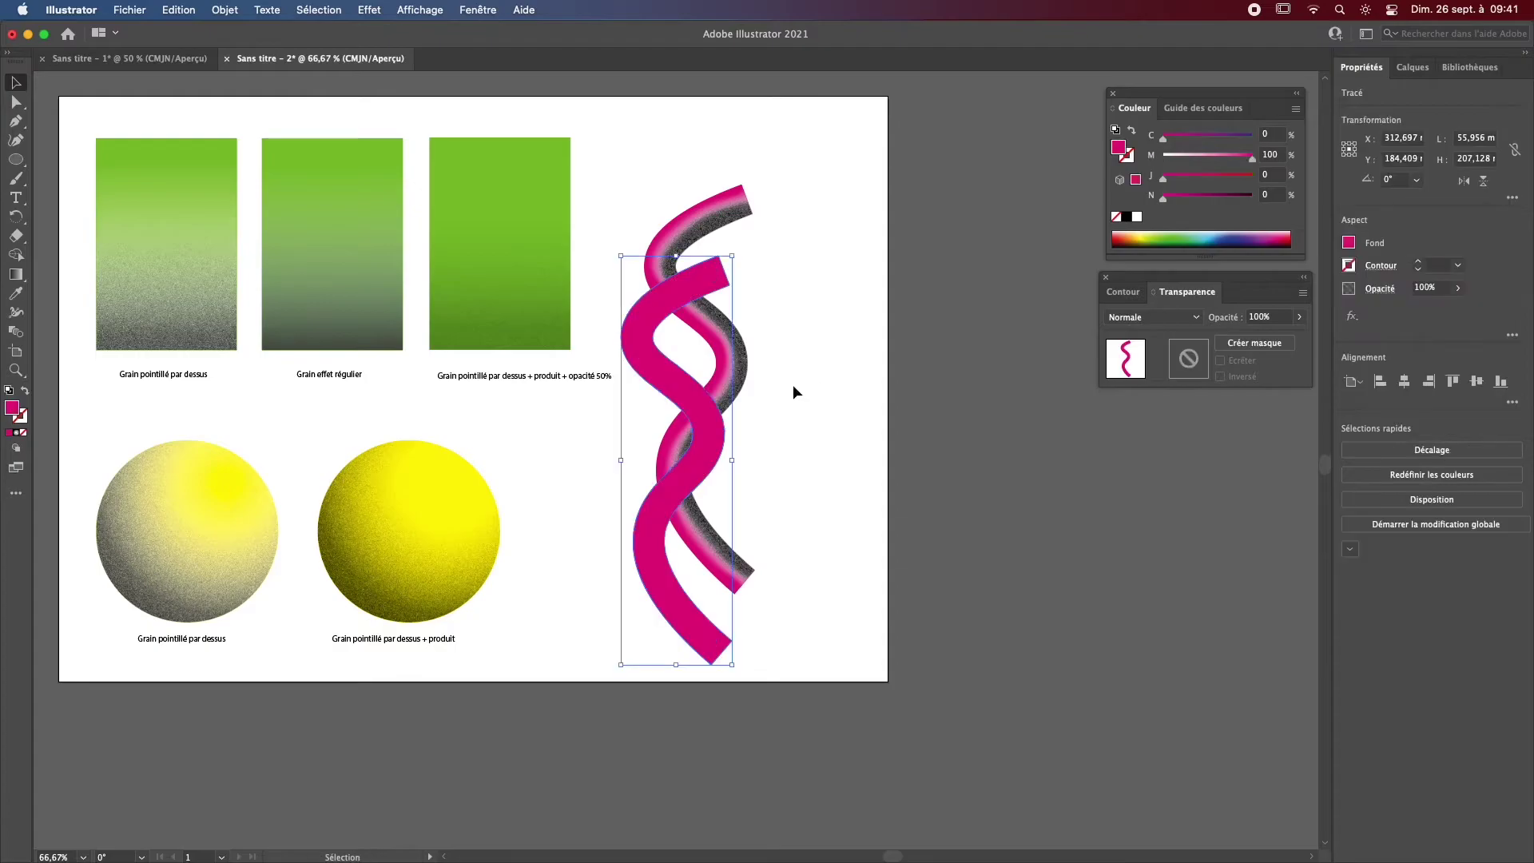
mouse_move(707, 453)
mouse_down()
mouse_move(824, 347)
mouse_move(841, 381)
mouse_up()
shift+click(641, 231)
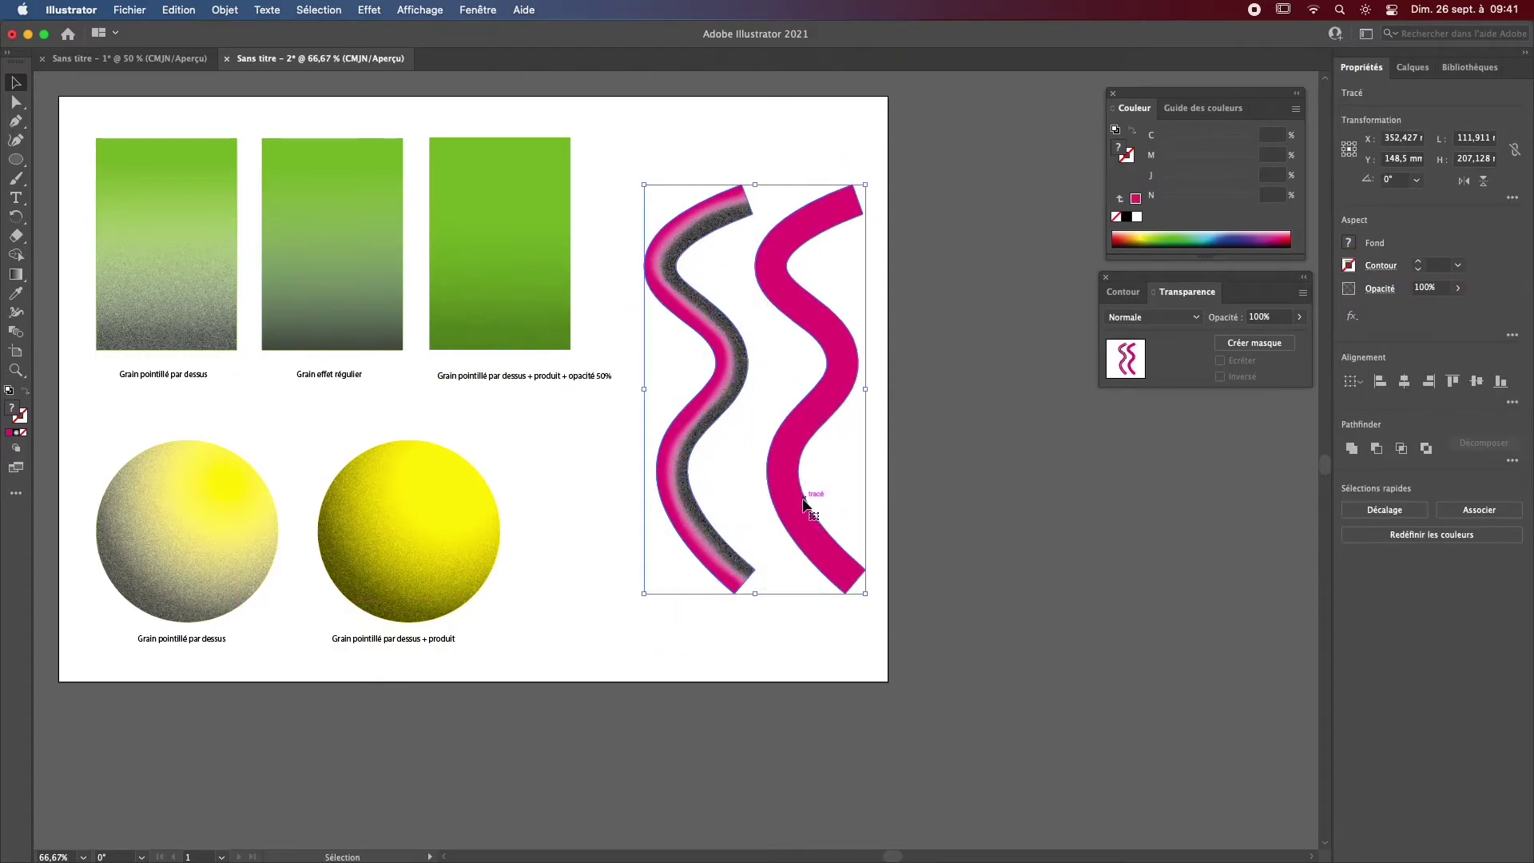
drag(808, 509, 774, 509)
Step: Move the plain magenta wave slightly to the right, farther from the shaded wave
click(866, 212)
click(784, 310)
drag(811, 359, 821, 356)
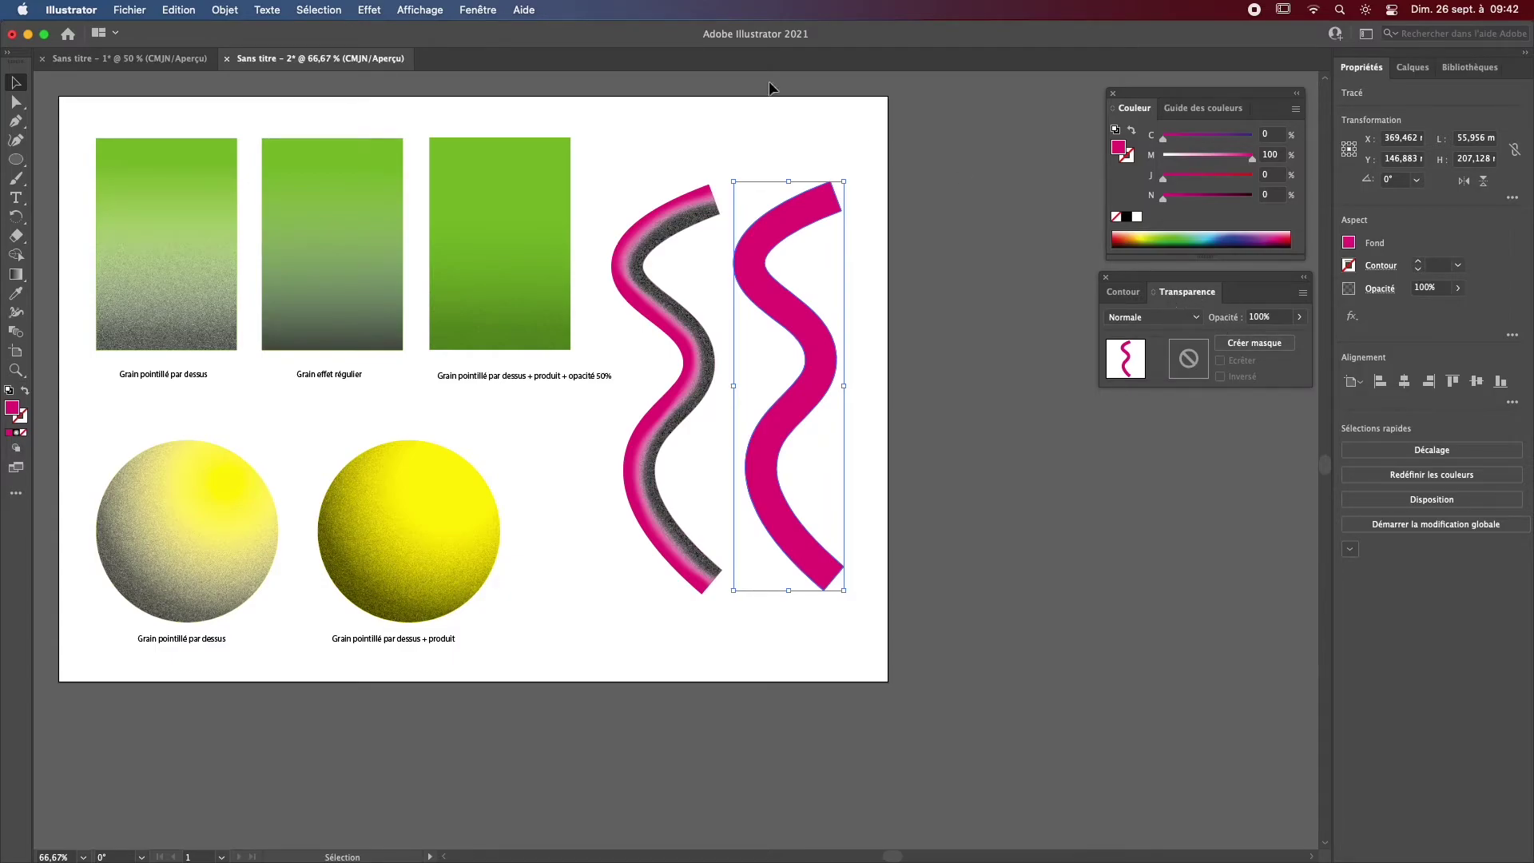
Step: Create an opacity mask on the plain magenta wave and turn off its clipping
click(478, 9)
click(478, 9)
click(1251, 344)
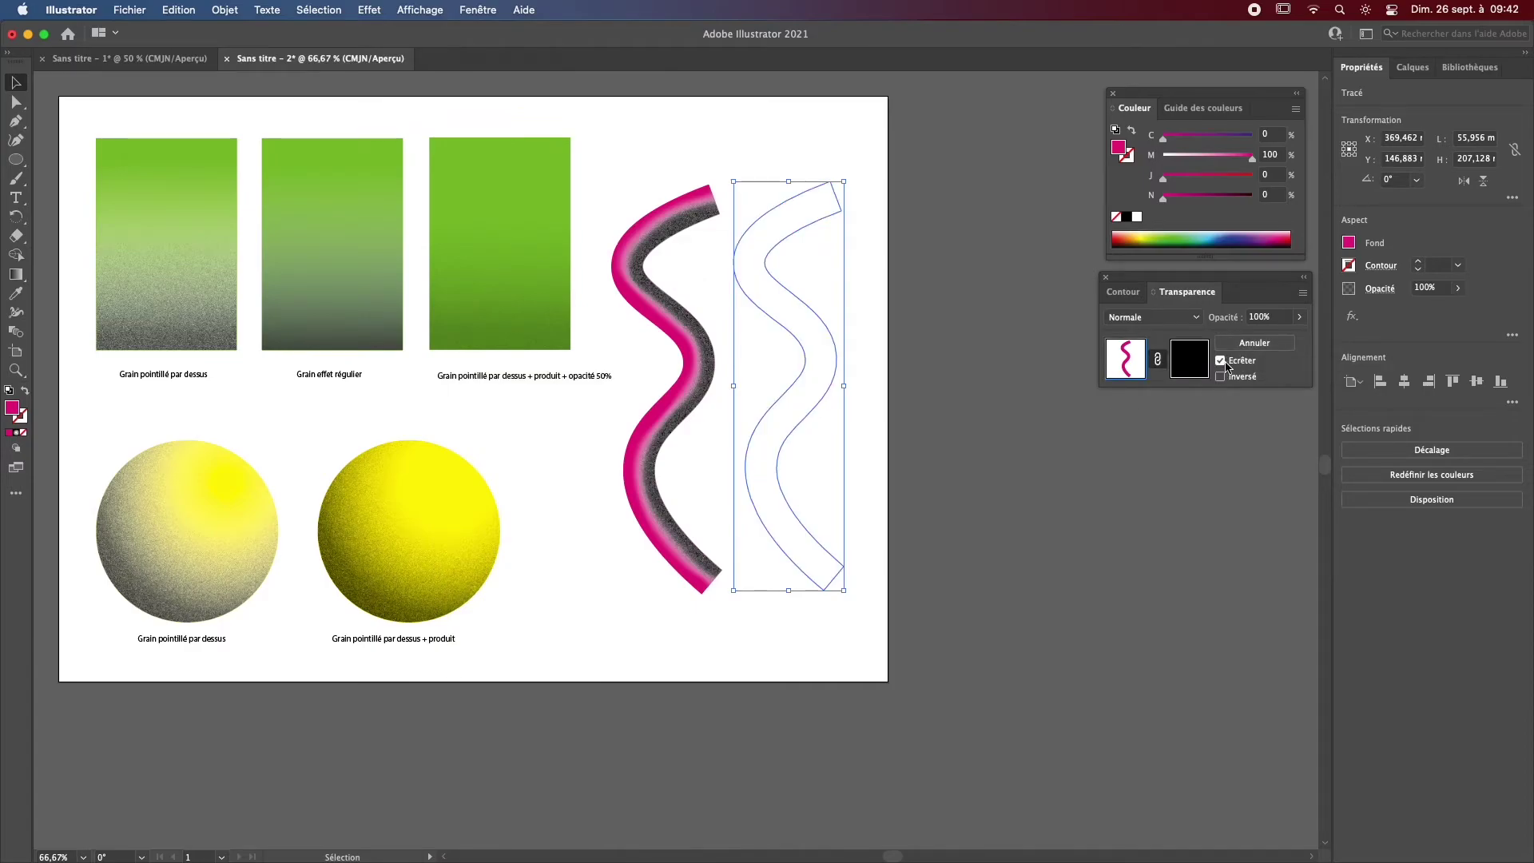
click(1221, 361)
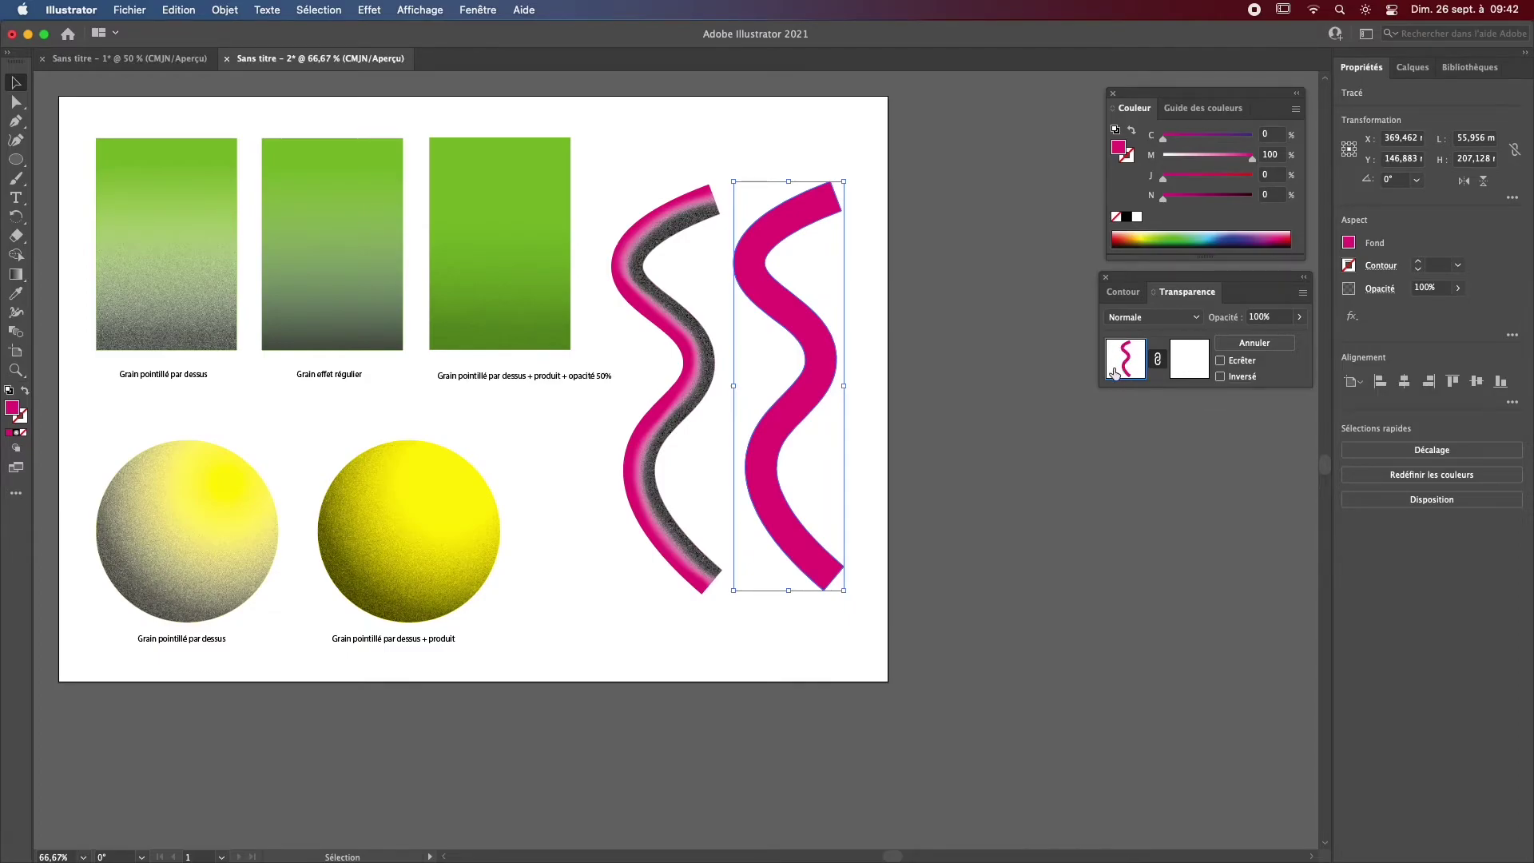
click(1197, 363)
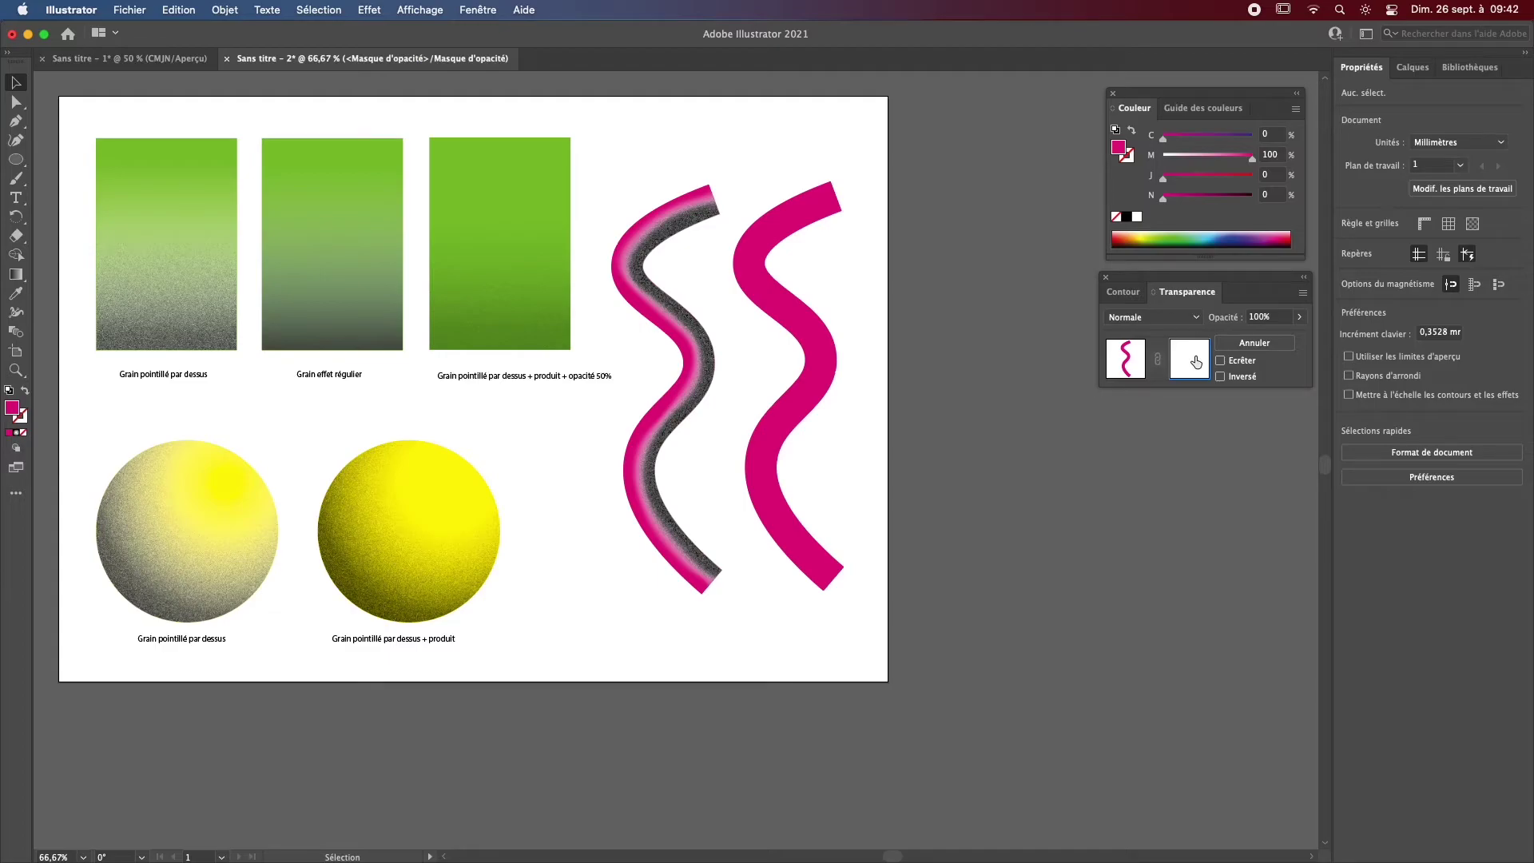
click(1119, 368)
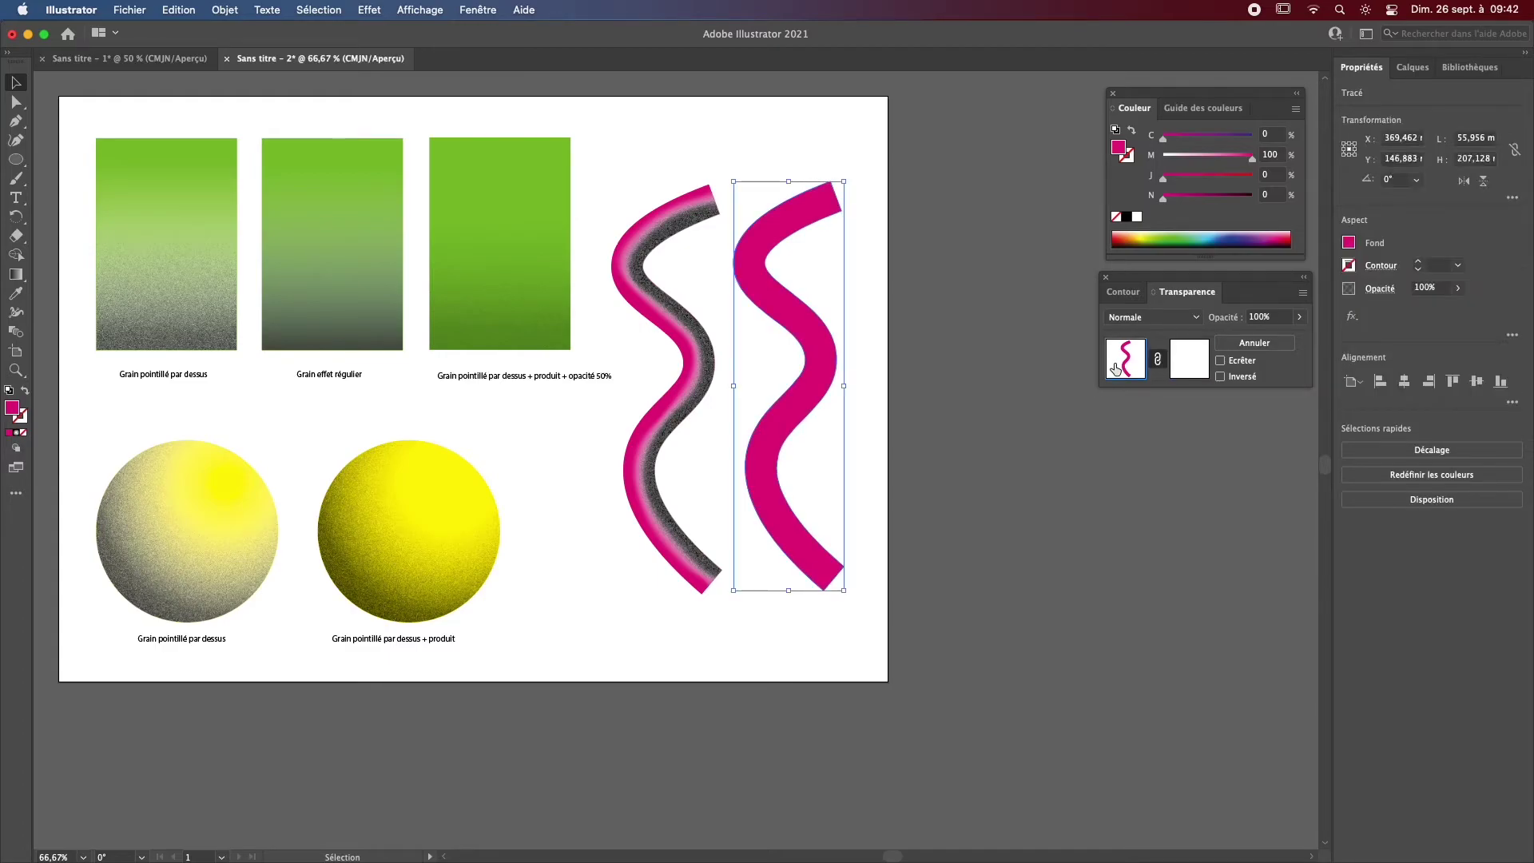
click(1197, 363)
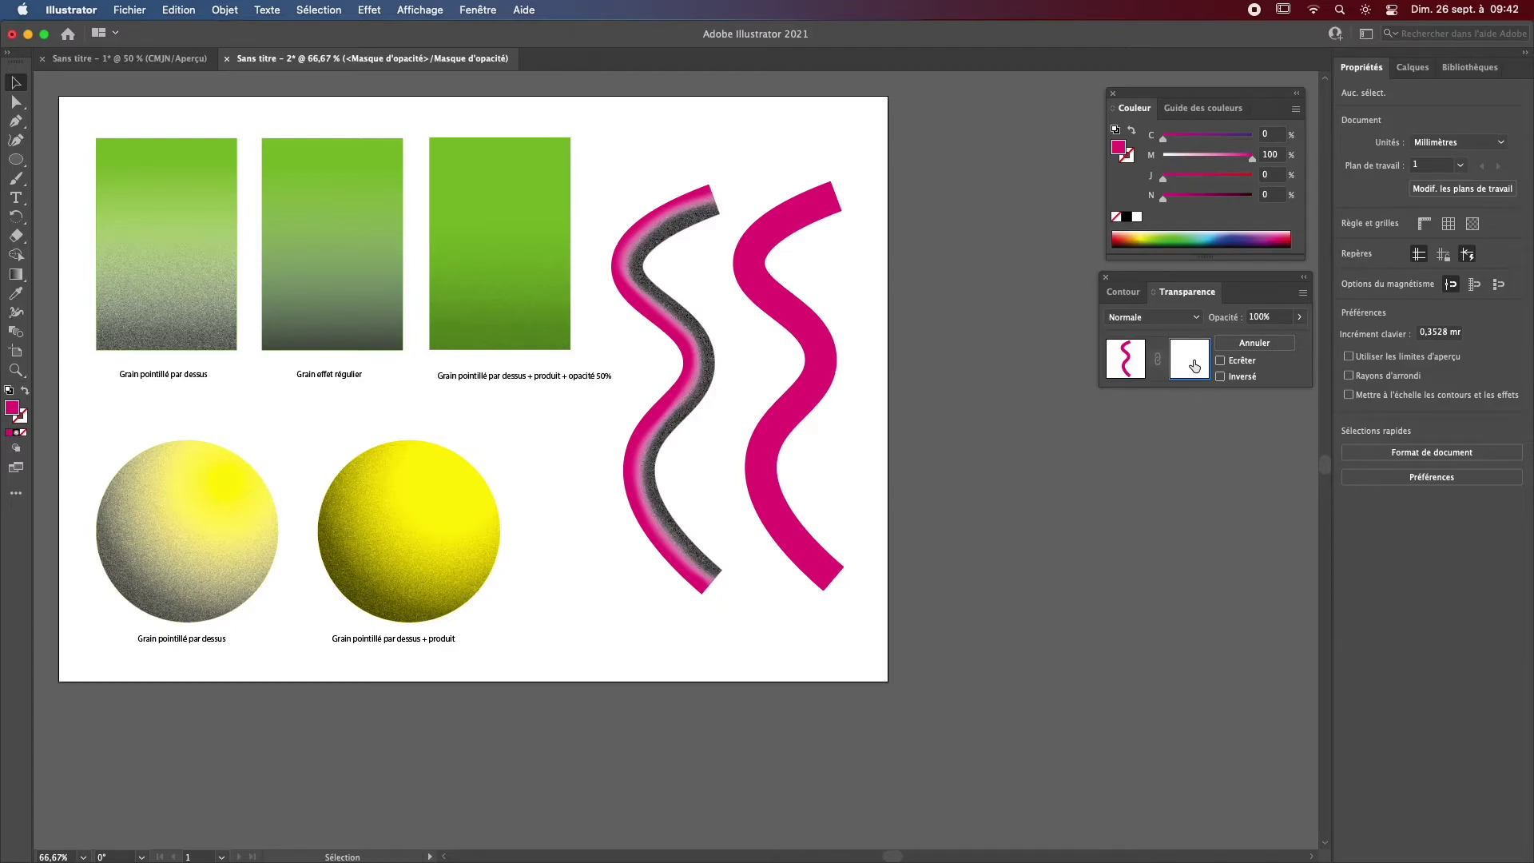
key(super+v)
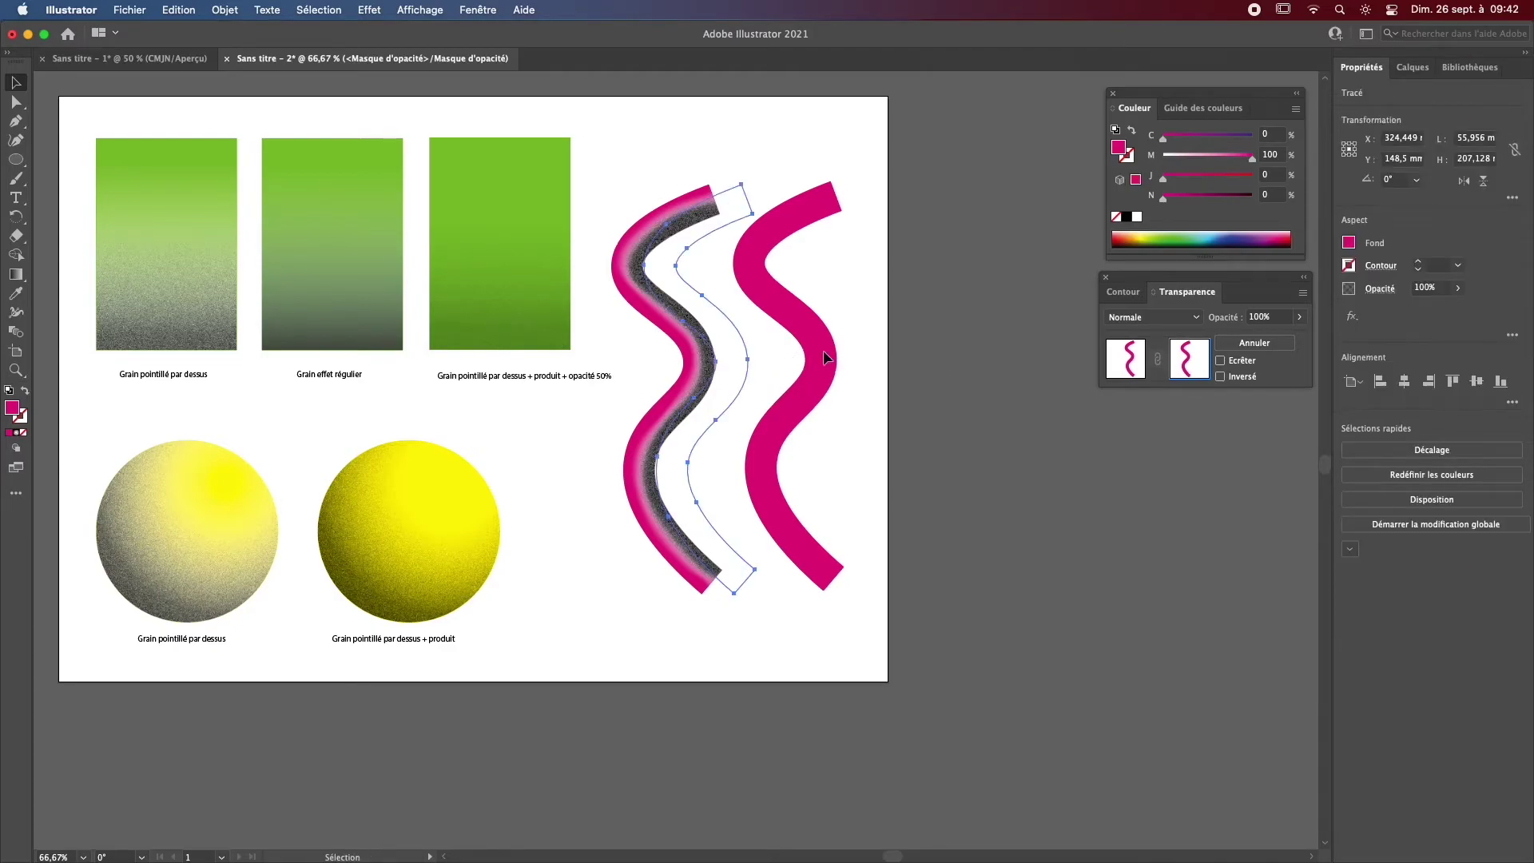
key(super+z)
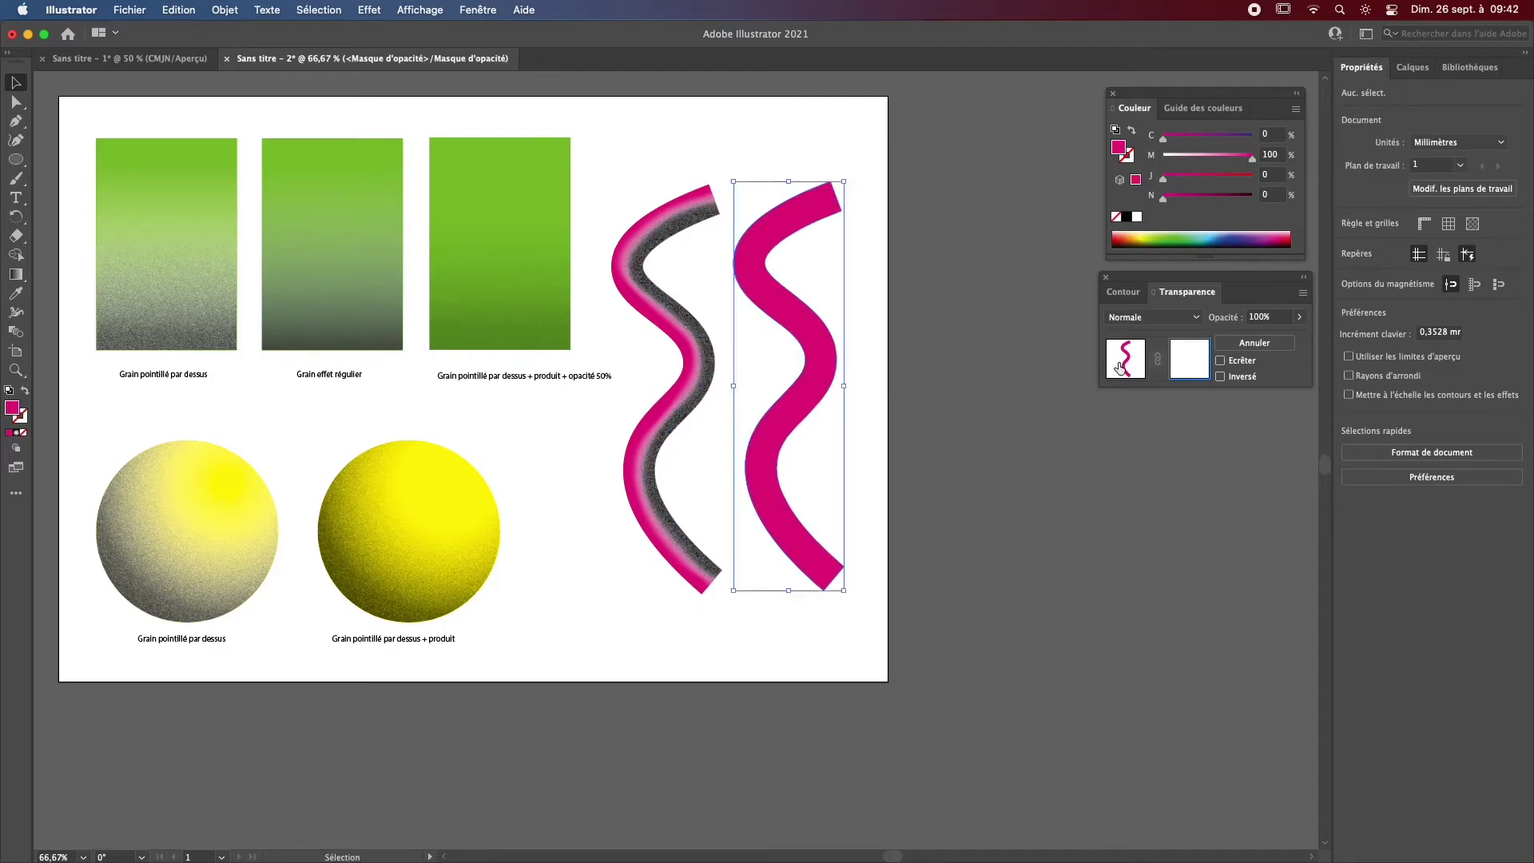
Step: Copy the plain magenta wave and paste it in front, in the same place, inside its opacity mask
click(1122, 367)
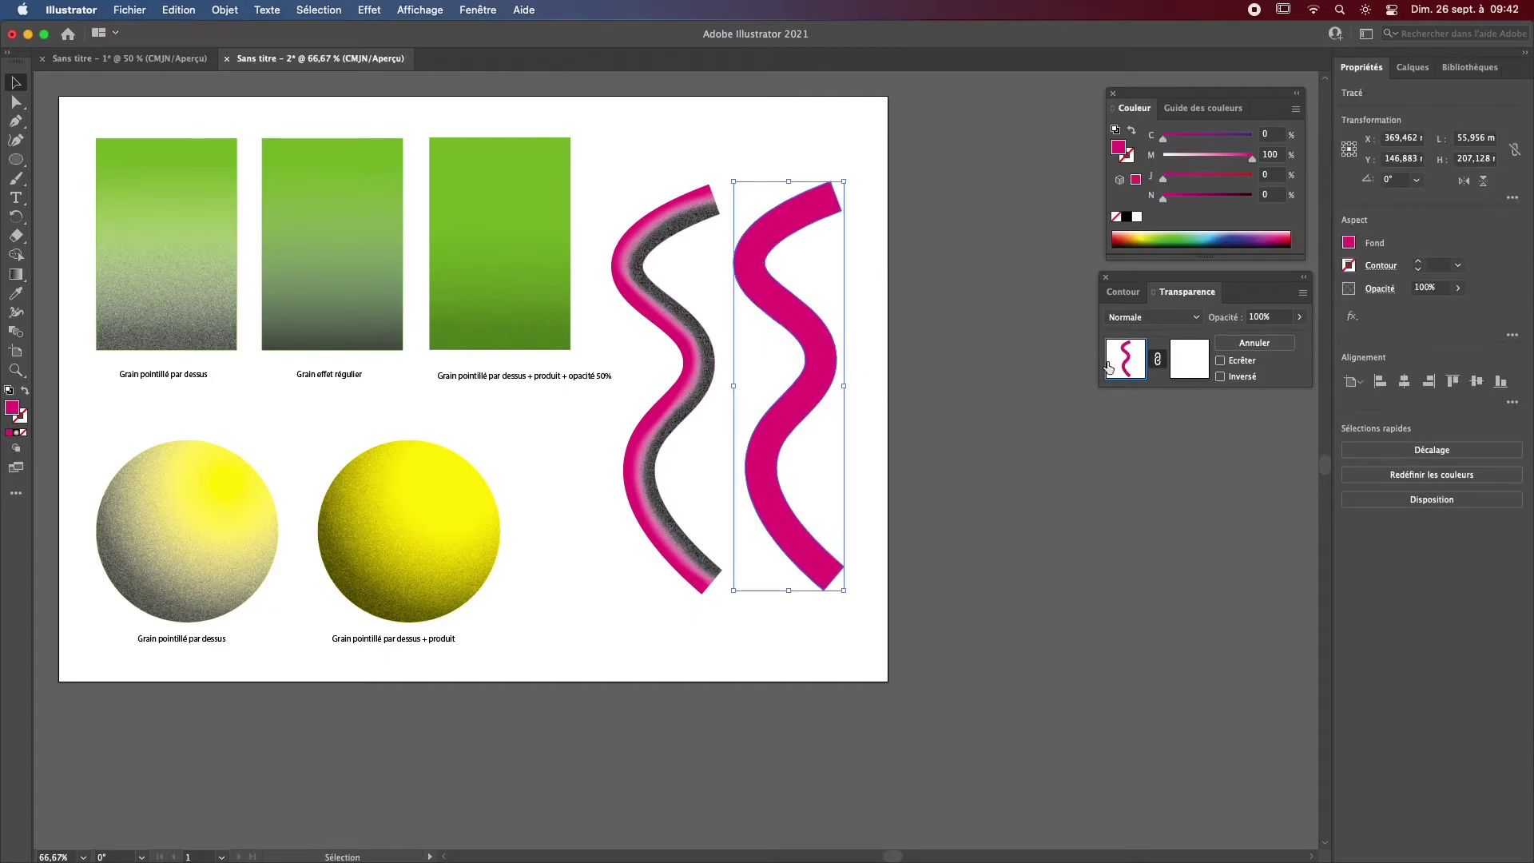
click(1190, 359)
key(super+f)
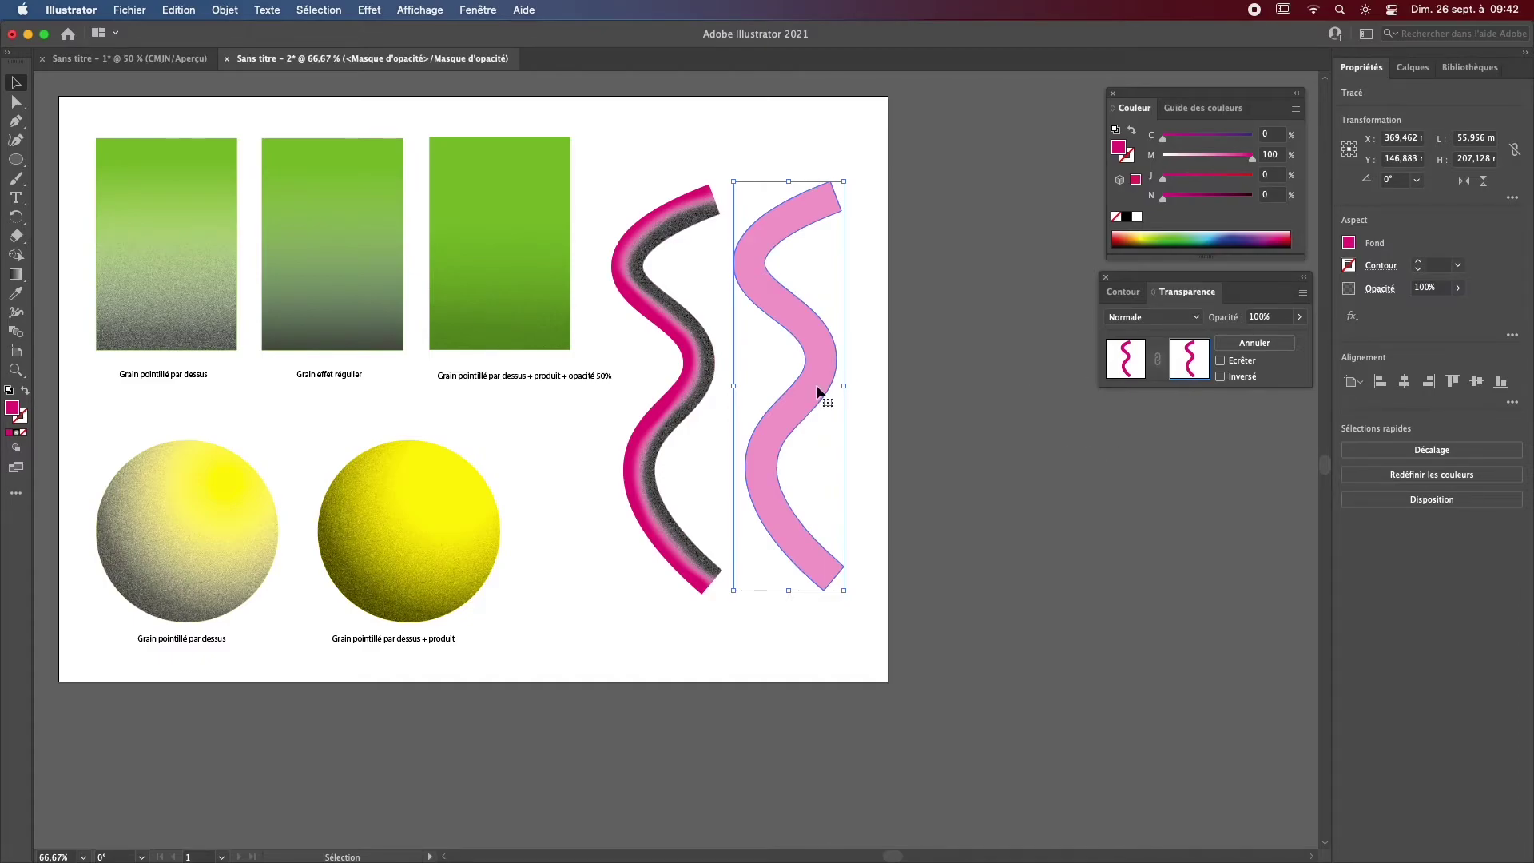
Step: Apply a freeform gradient to the wave in the mask and delete its lower and middle stops
key(g)
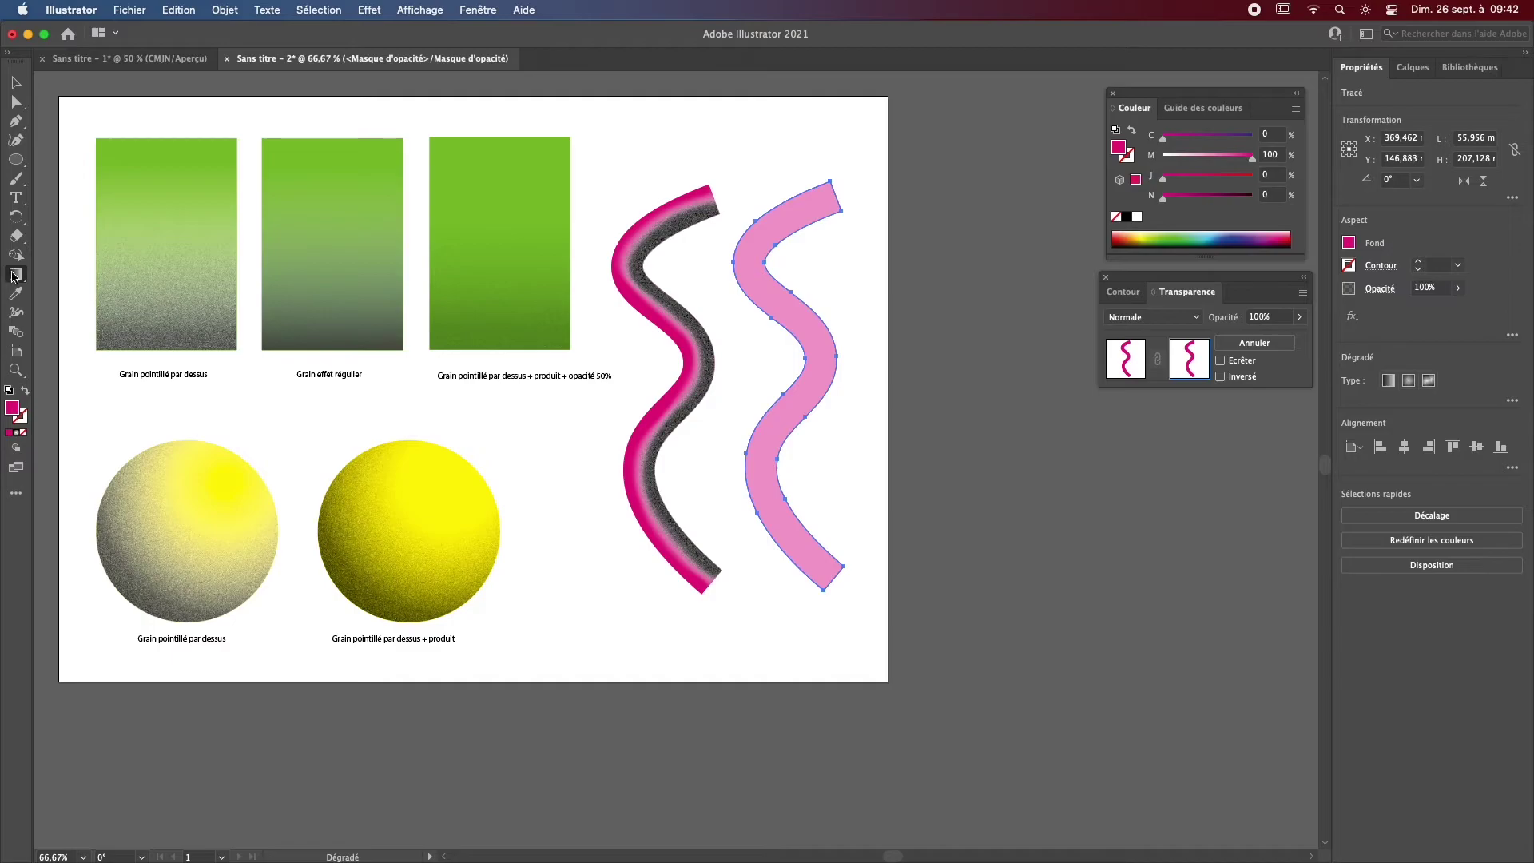
click(1430, 382)
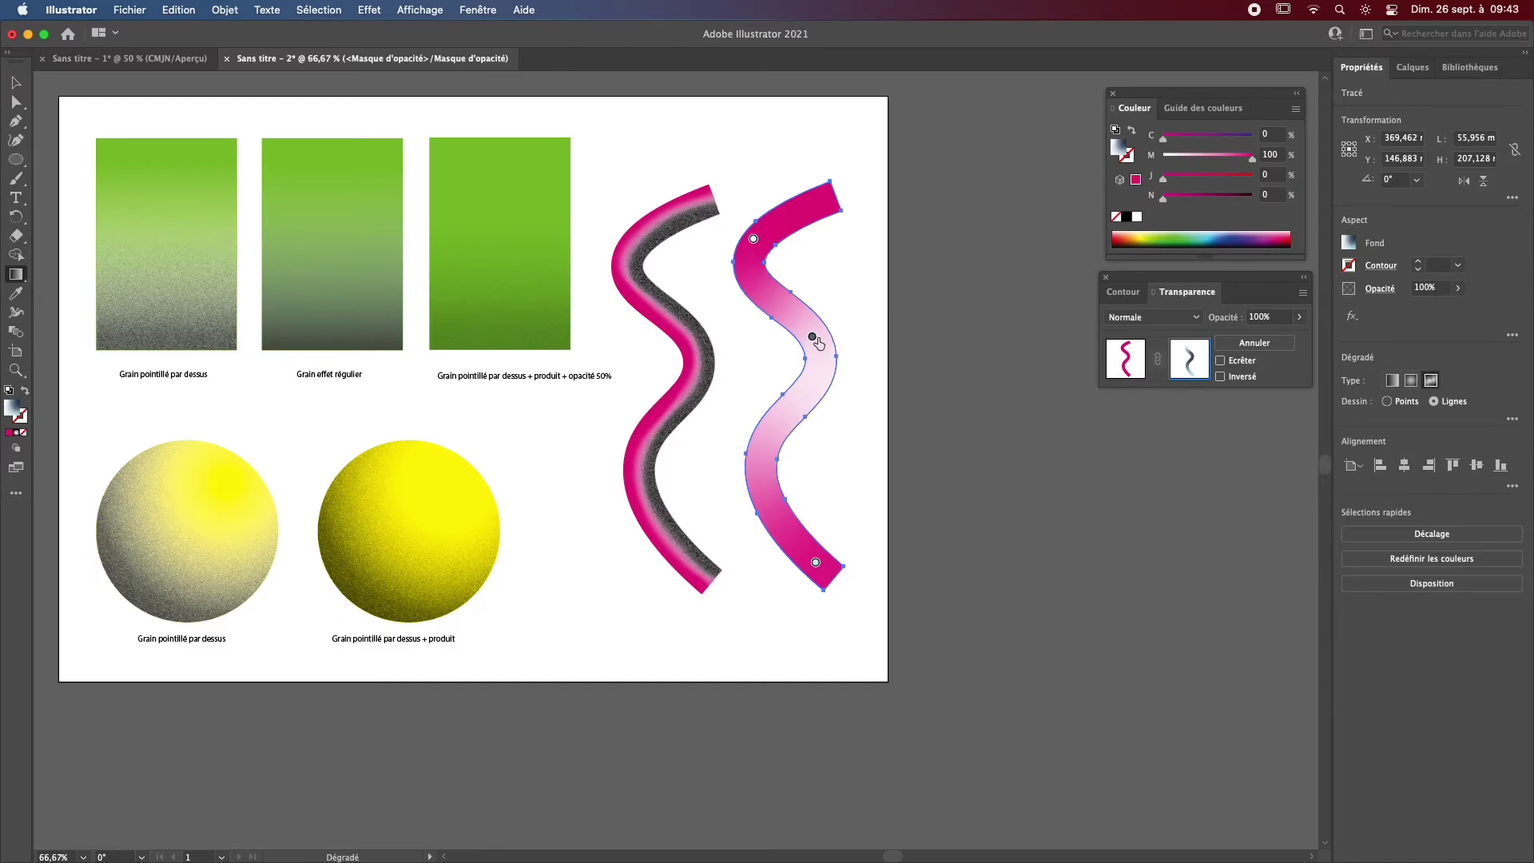
click(816, 564)
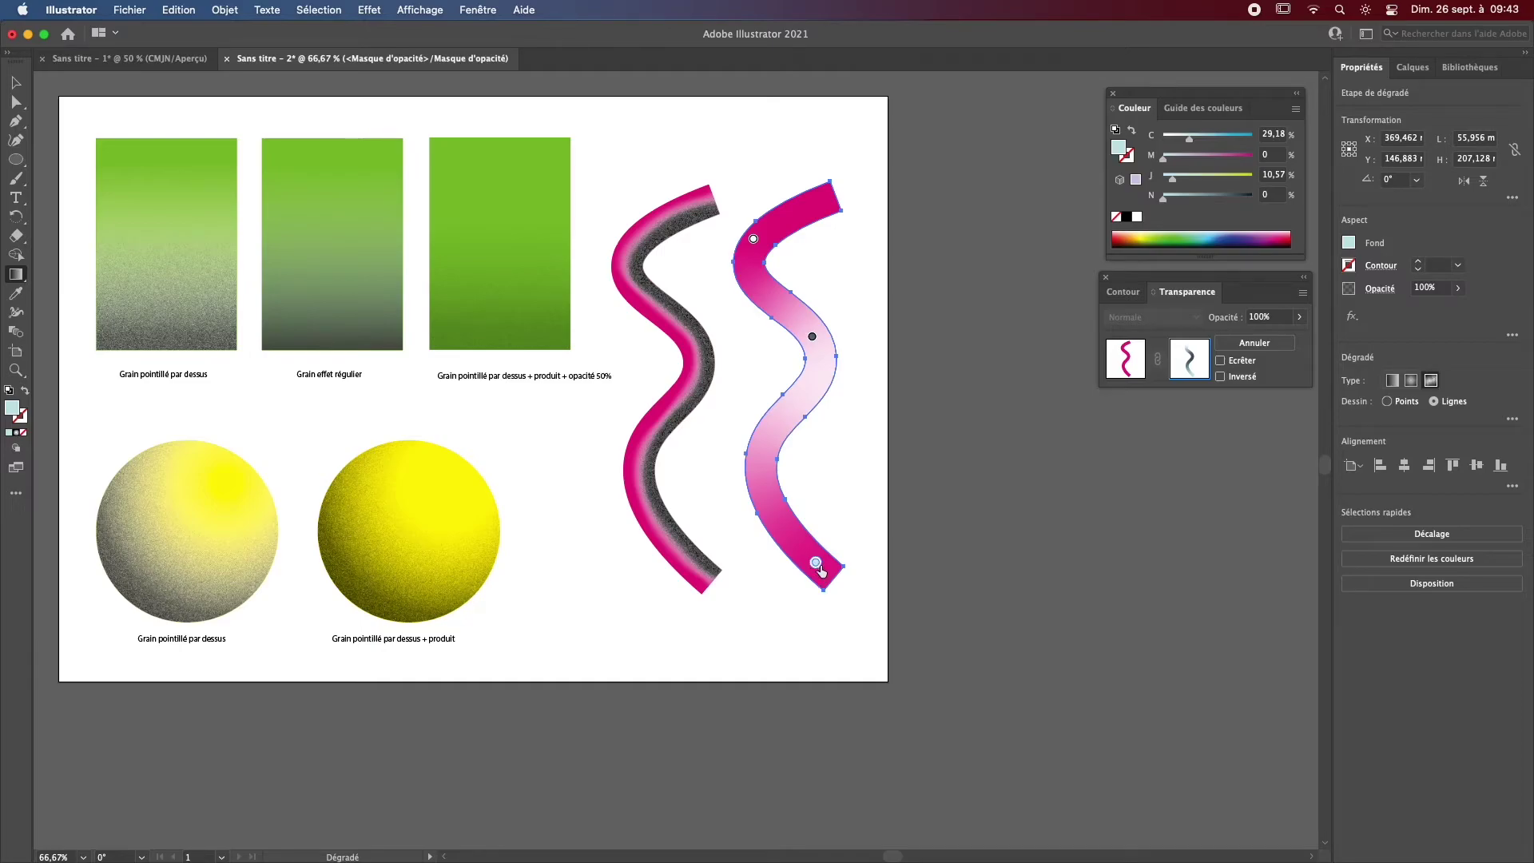
key(Delete)
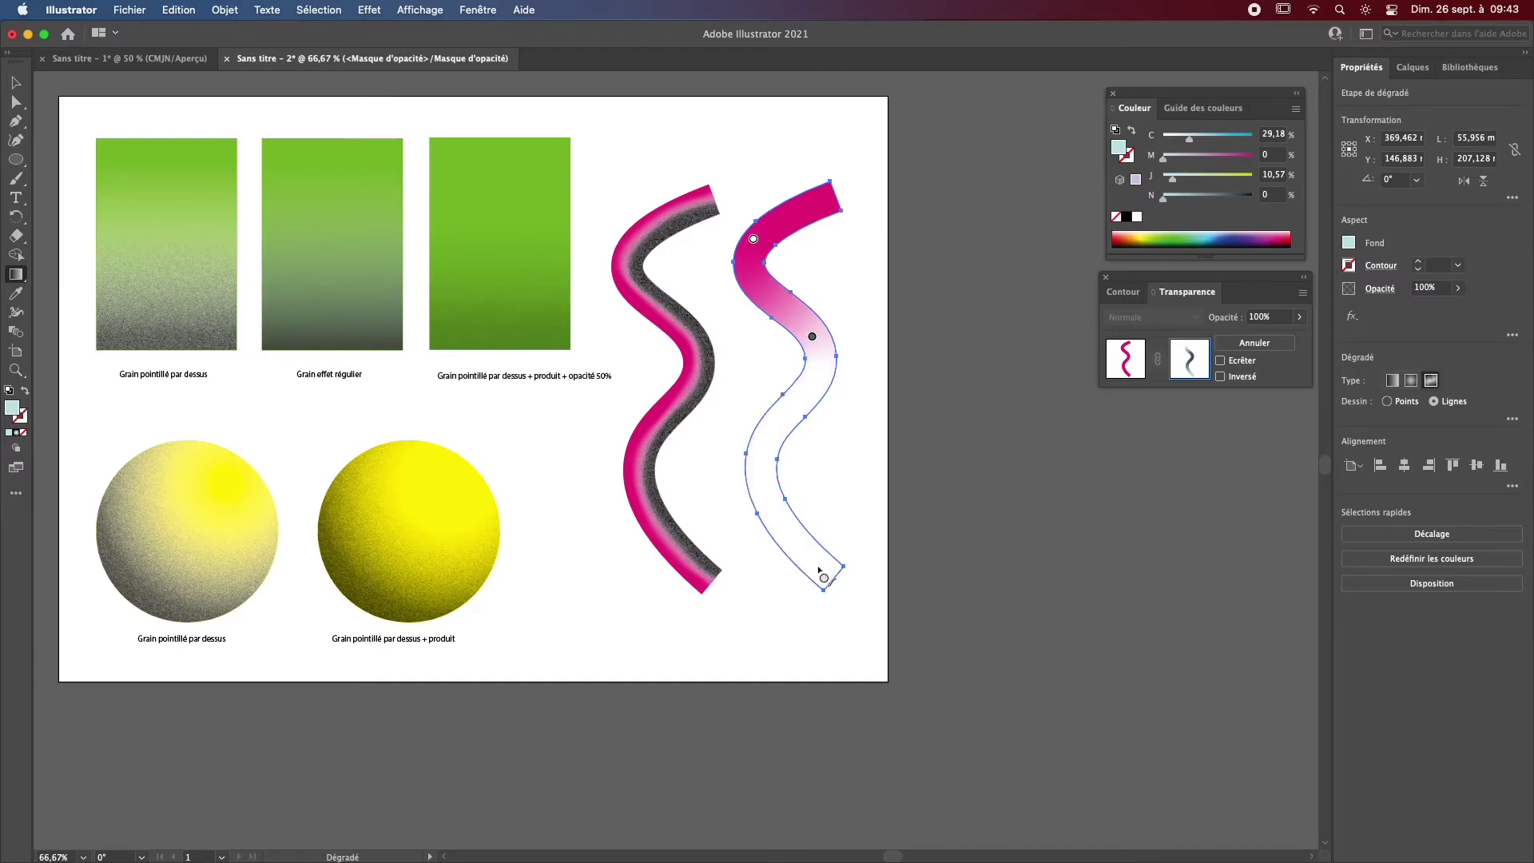
click(812, 337)
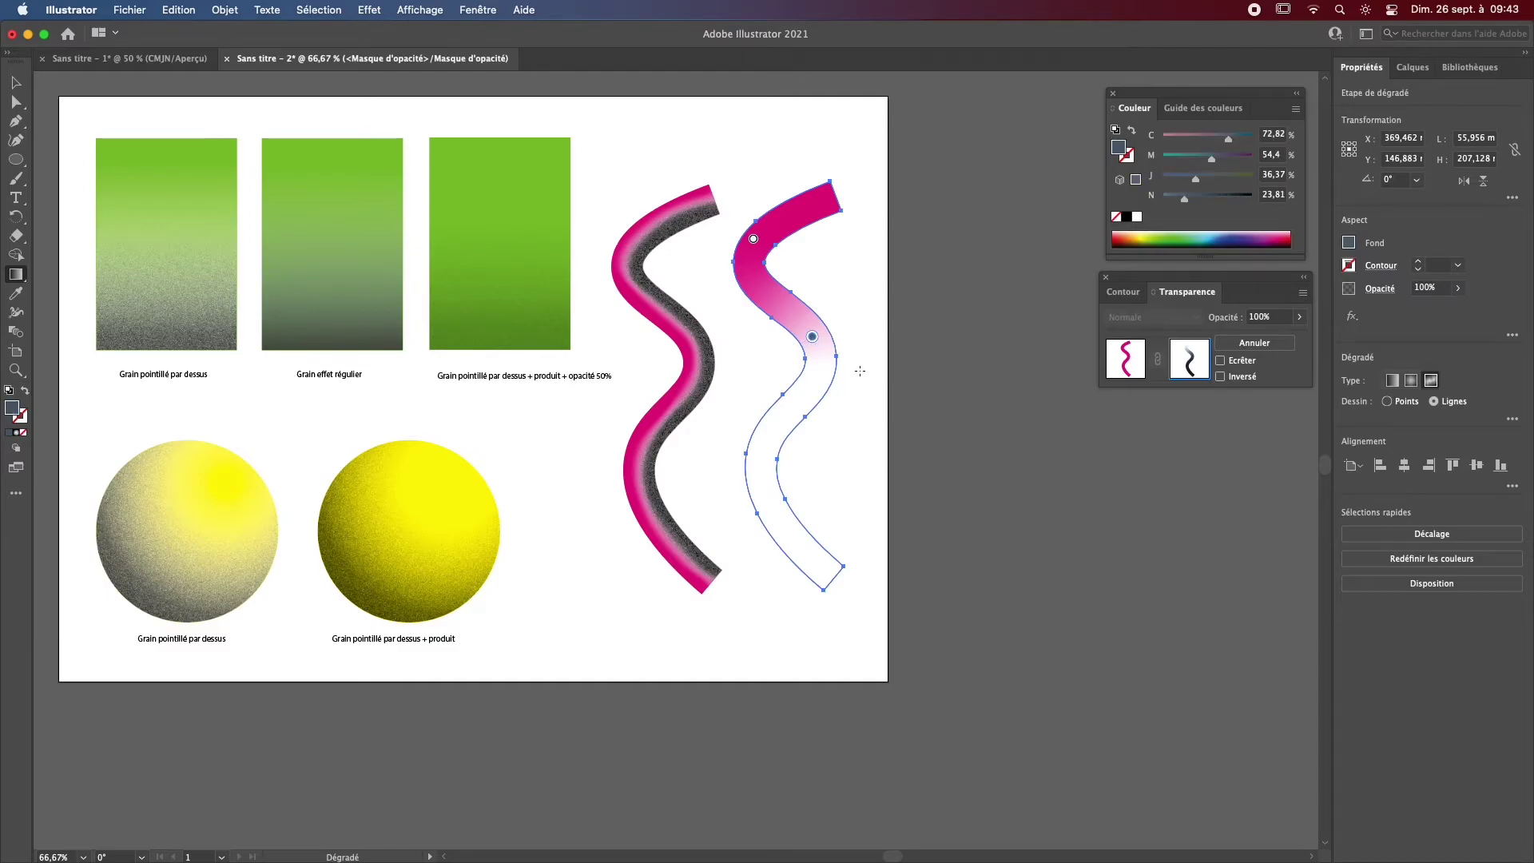
key(Delete)
Step: Move the remaining gradient stop to the right-hand edge of the wave's upper end and colour it black
click(753, 240)
drag(753, 240, 832, 210)
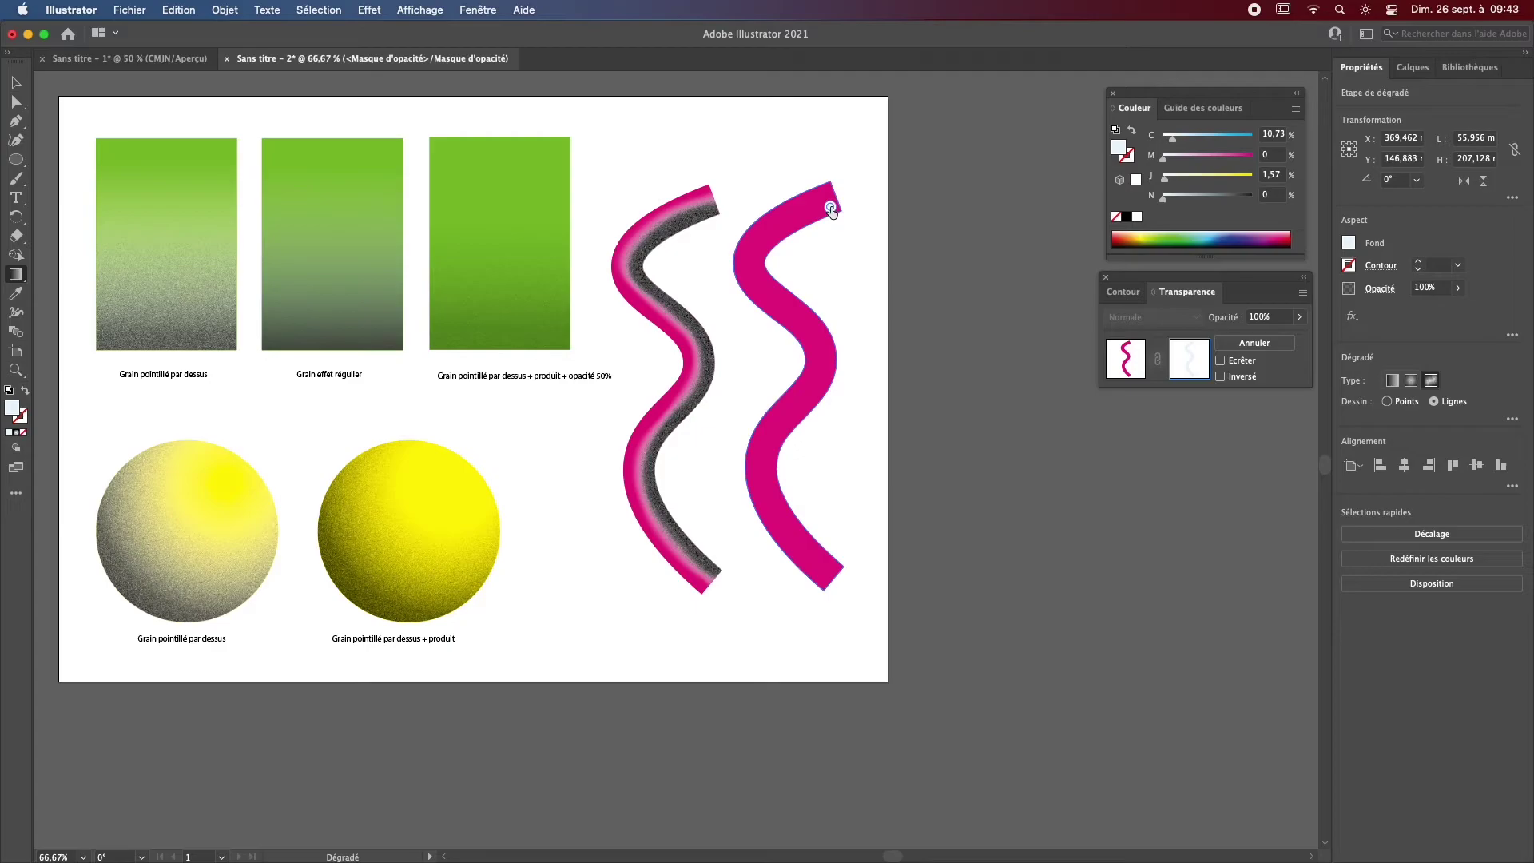
double_click(831, 210)
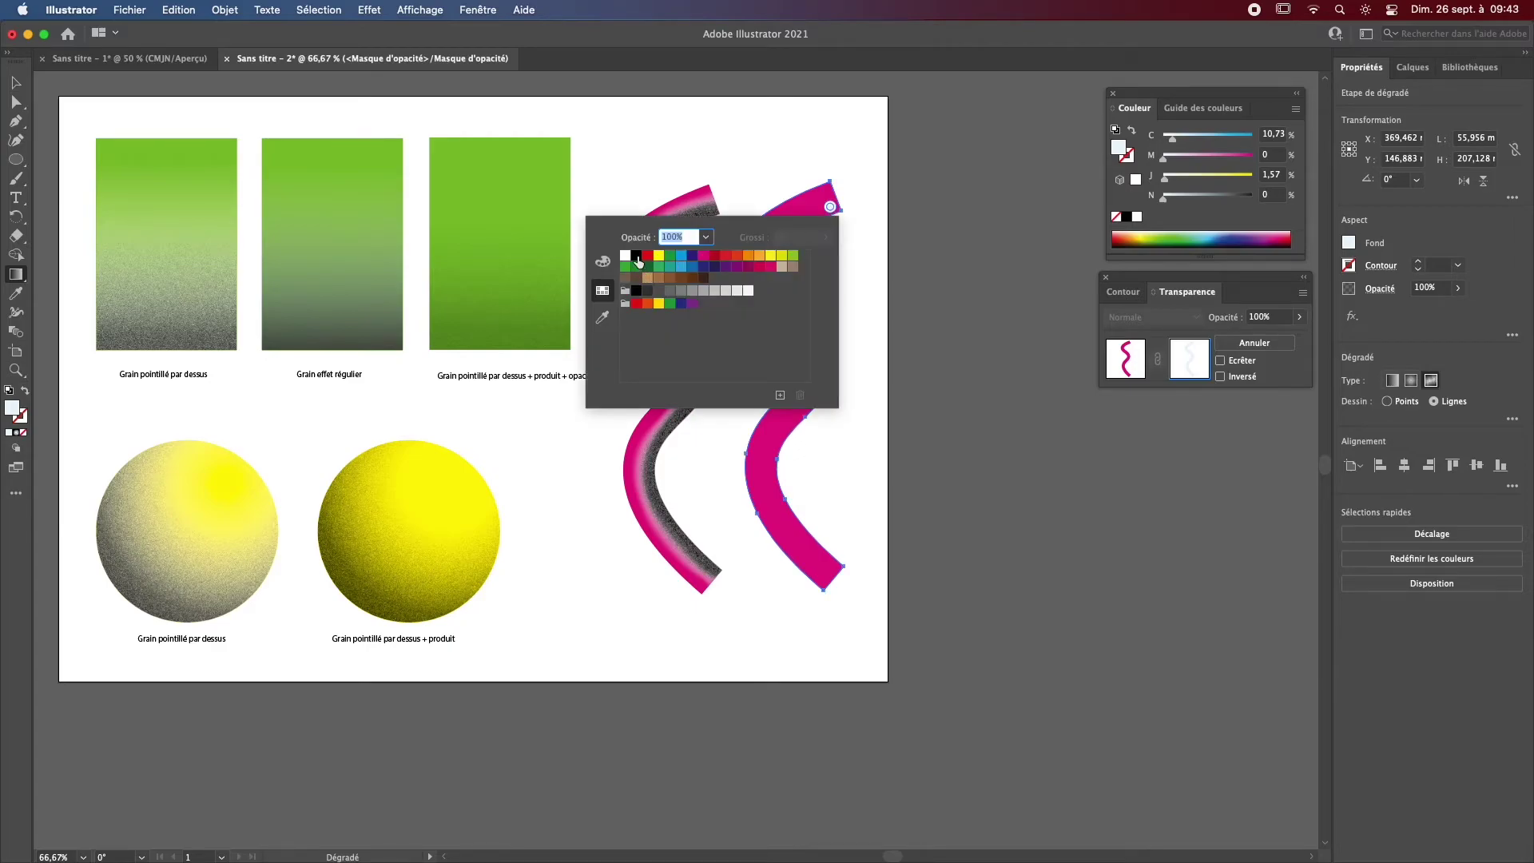
click(636, 255)
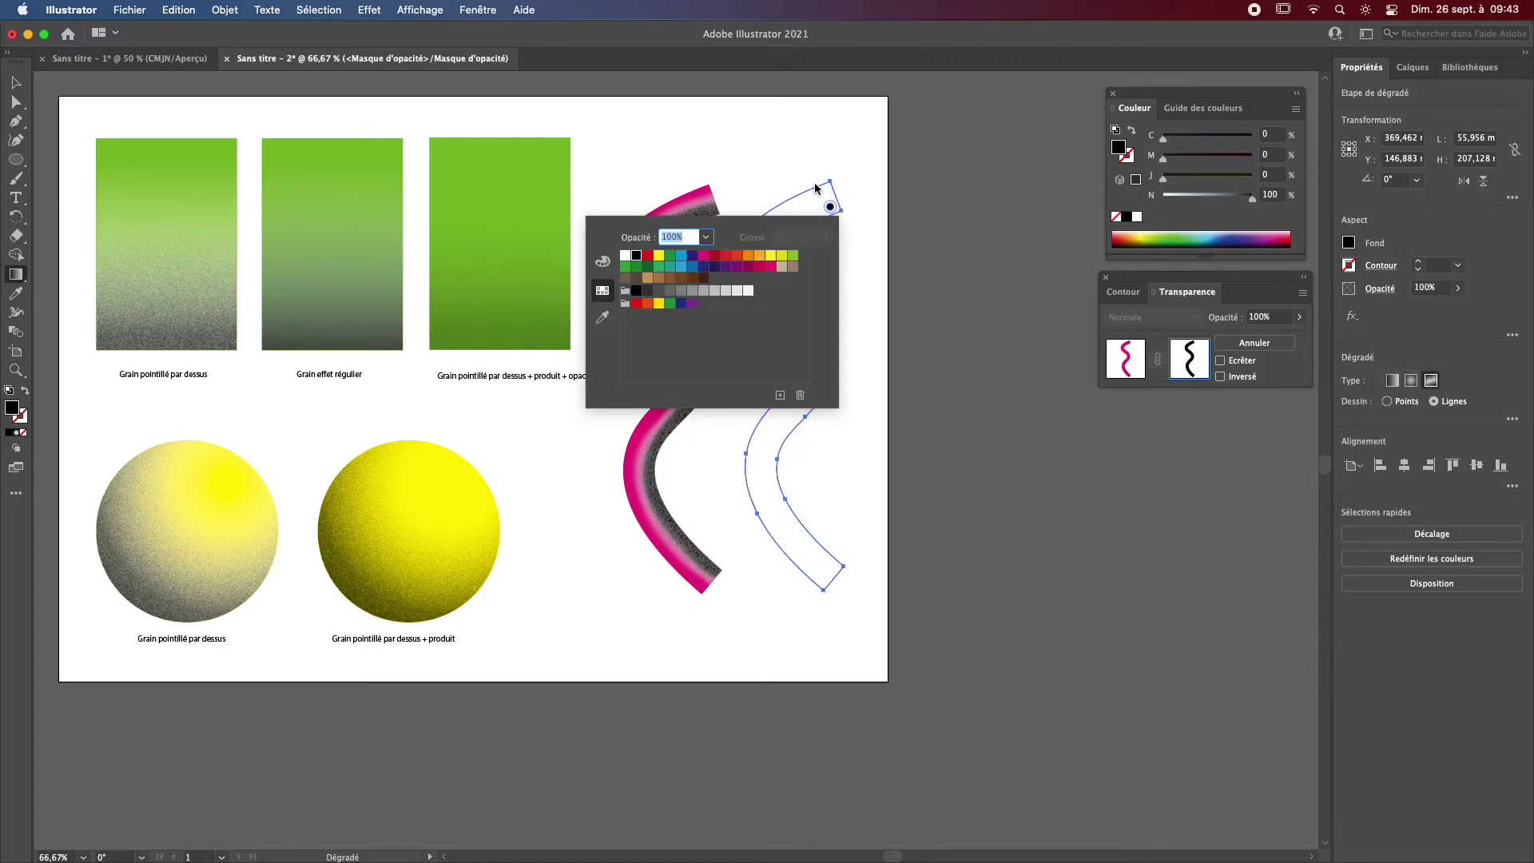
click(809, 158)
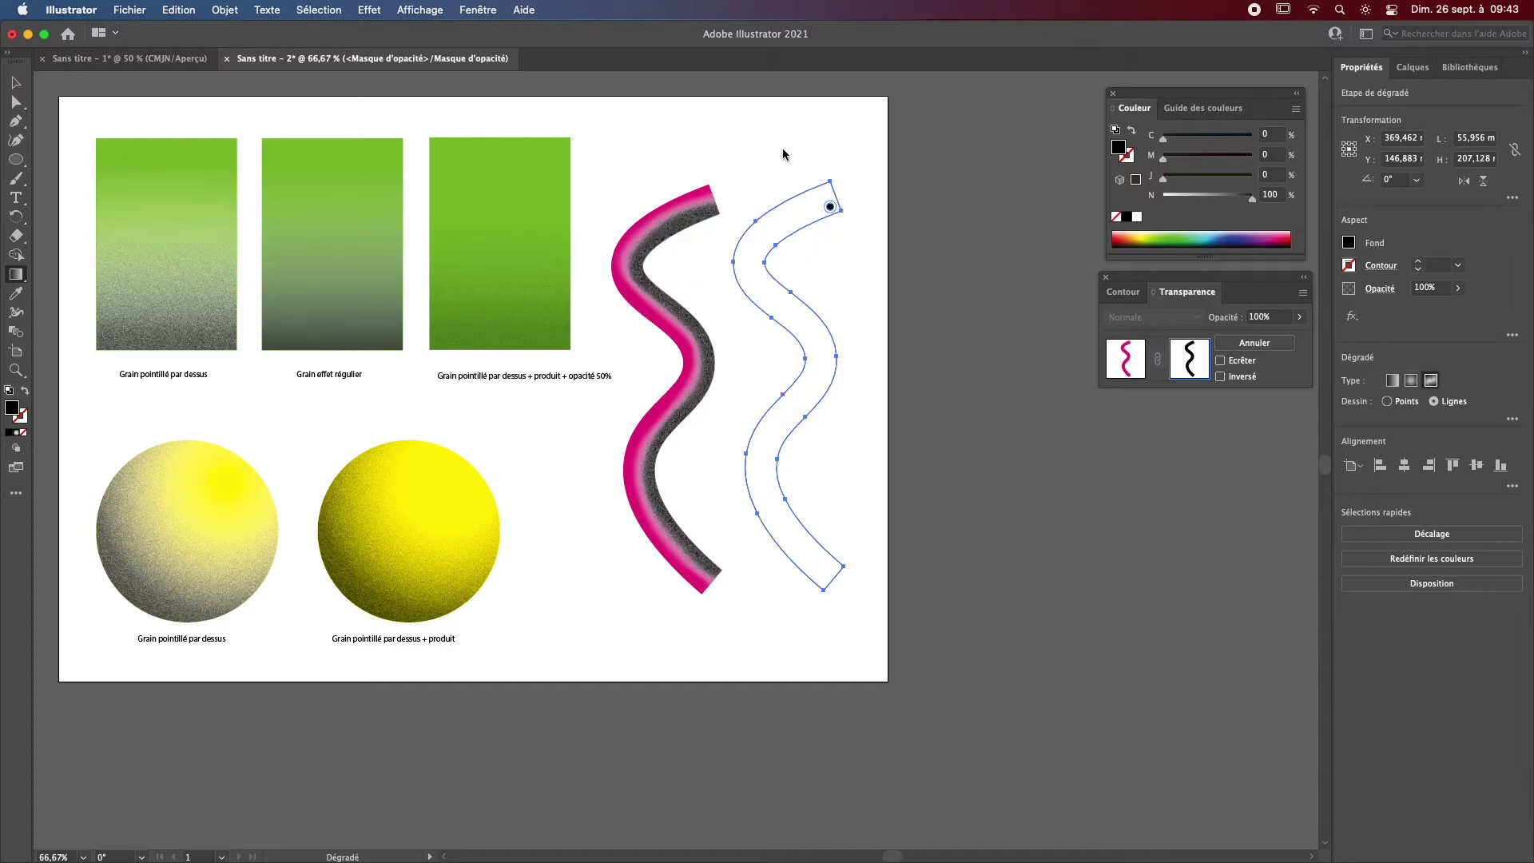
Step: Draw a line of black gradient stops along the mask wave's right-hand edge, from the upper stop to the lower end
click(778, 235)
click(758, 256)
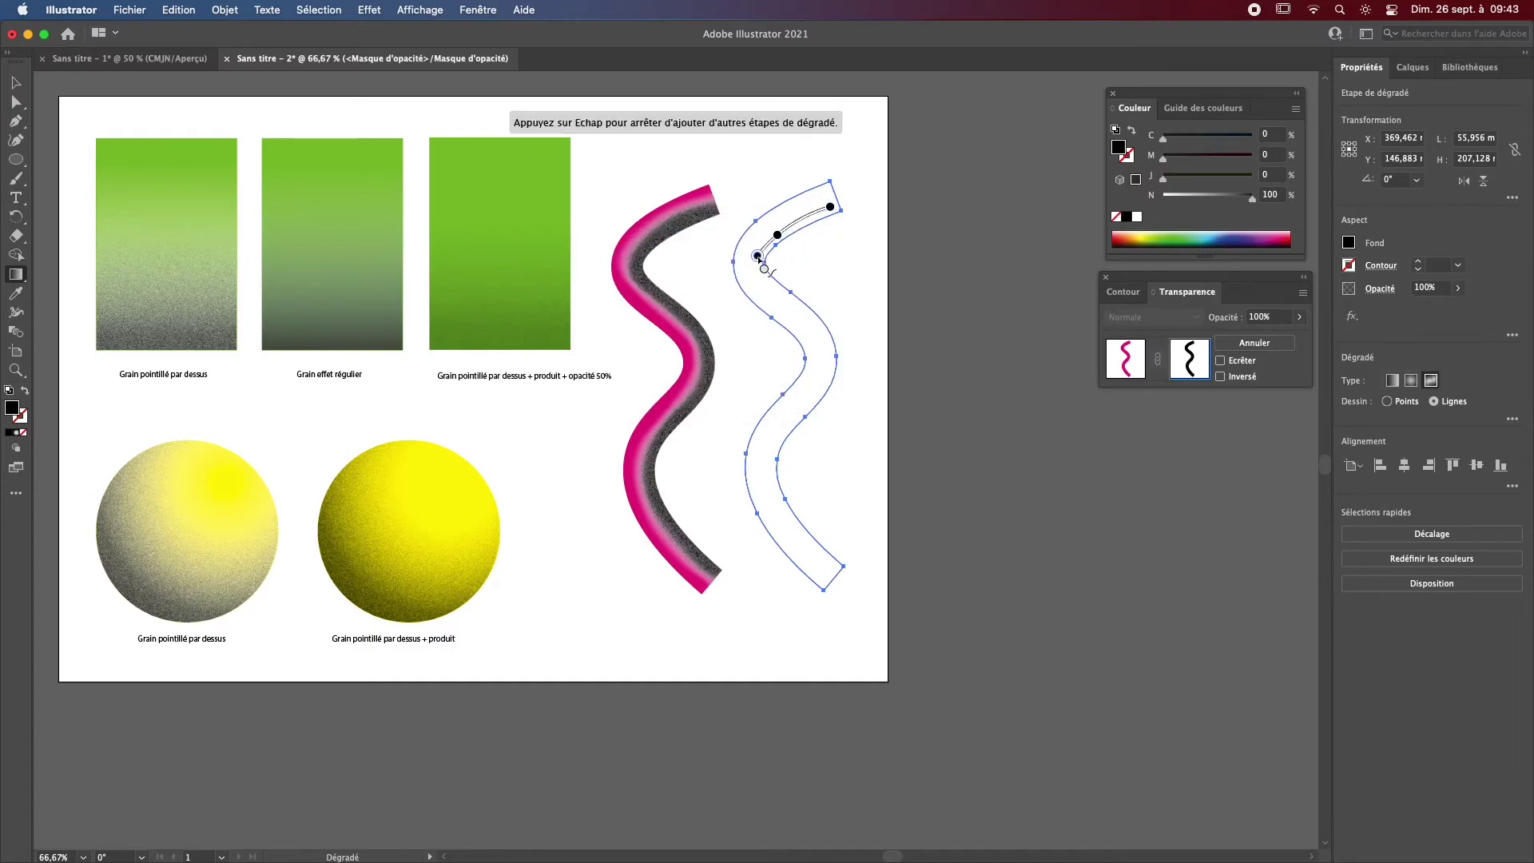
click(766, 280)
click(798, 308)
click(825, 344)
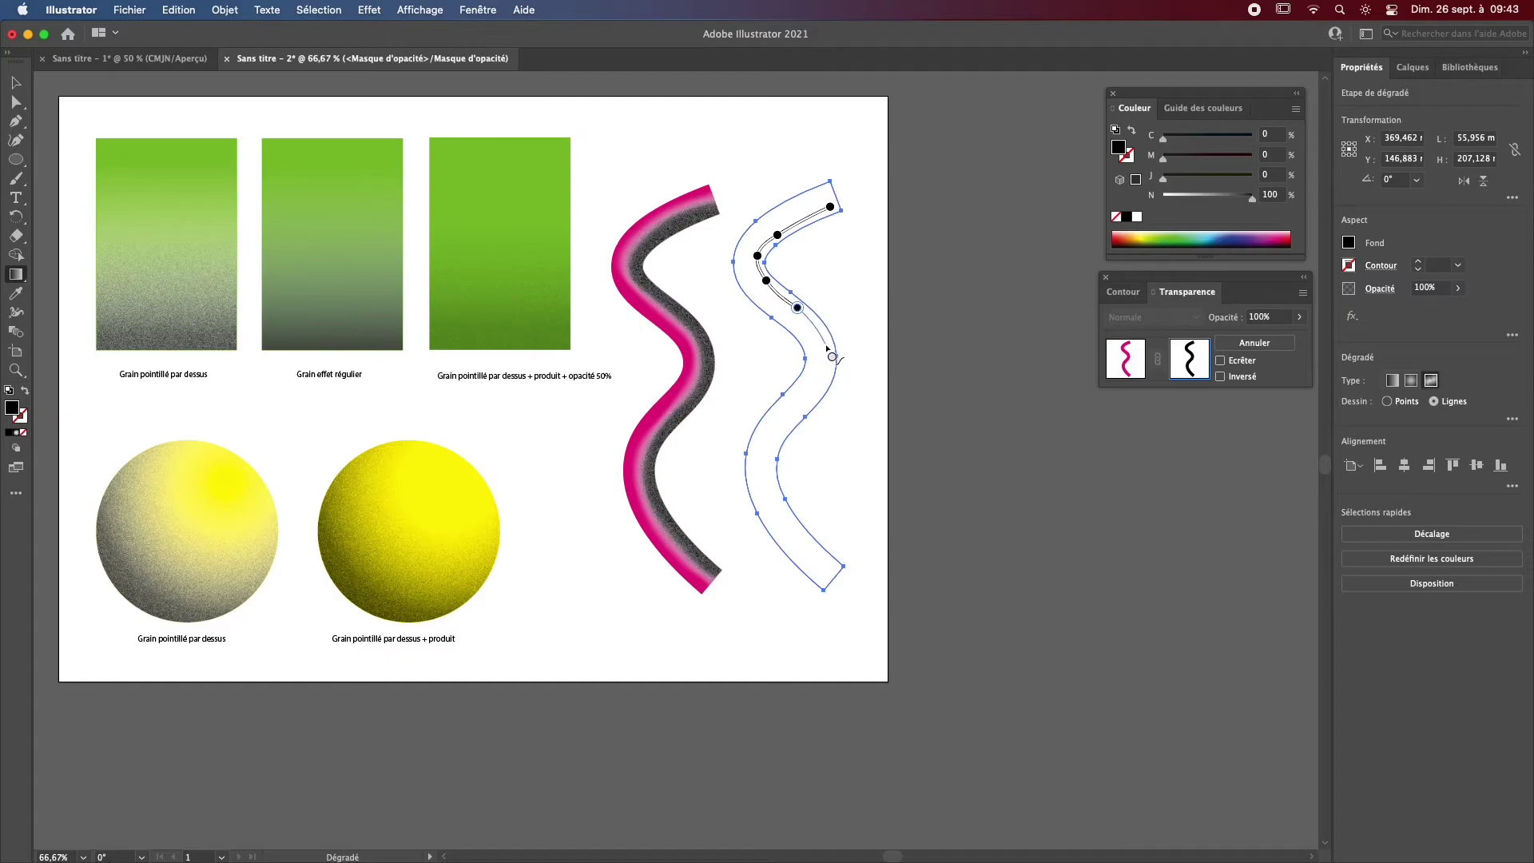
click(803, 407)
click(777, 439)
click(775, 482)
click(796, 528)
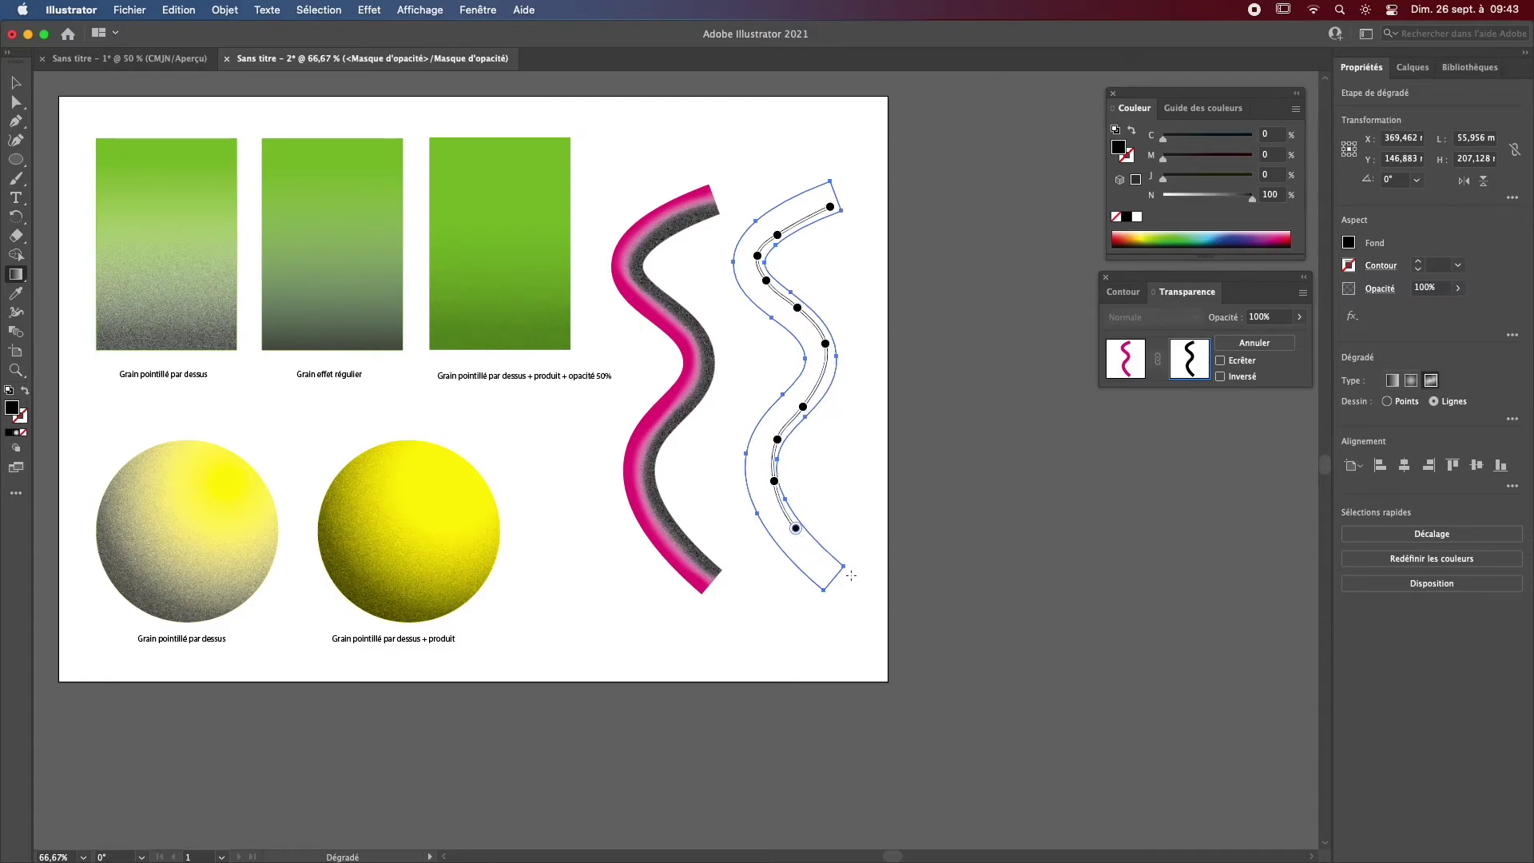
click(831, 565)
key(Escape)
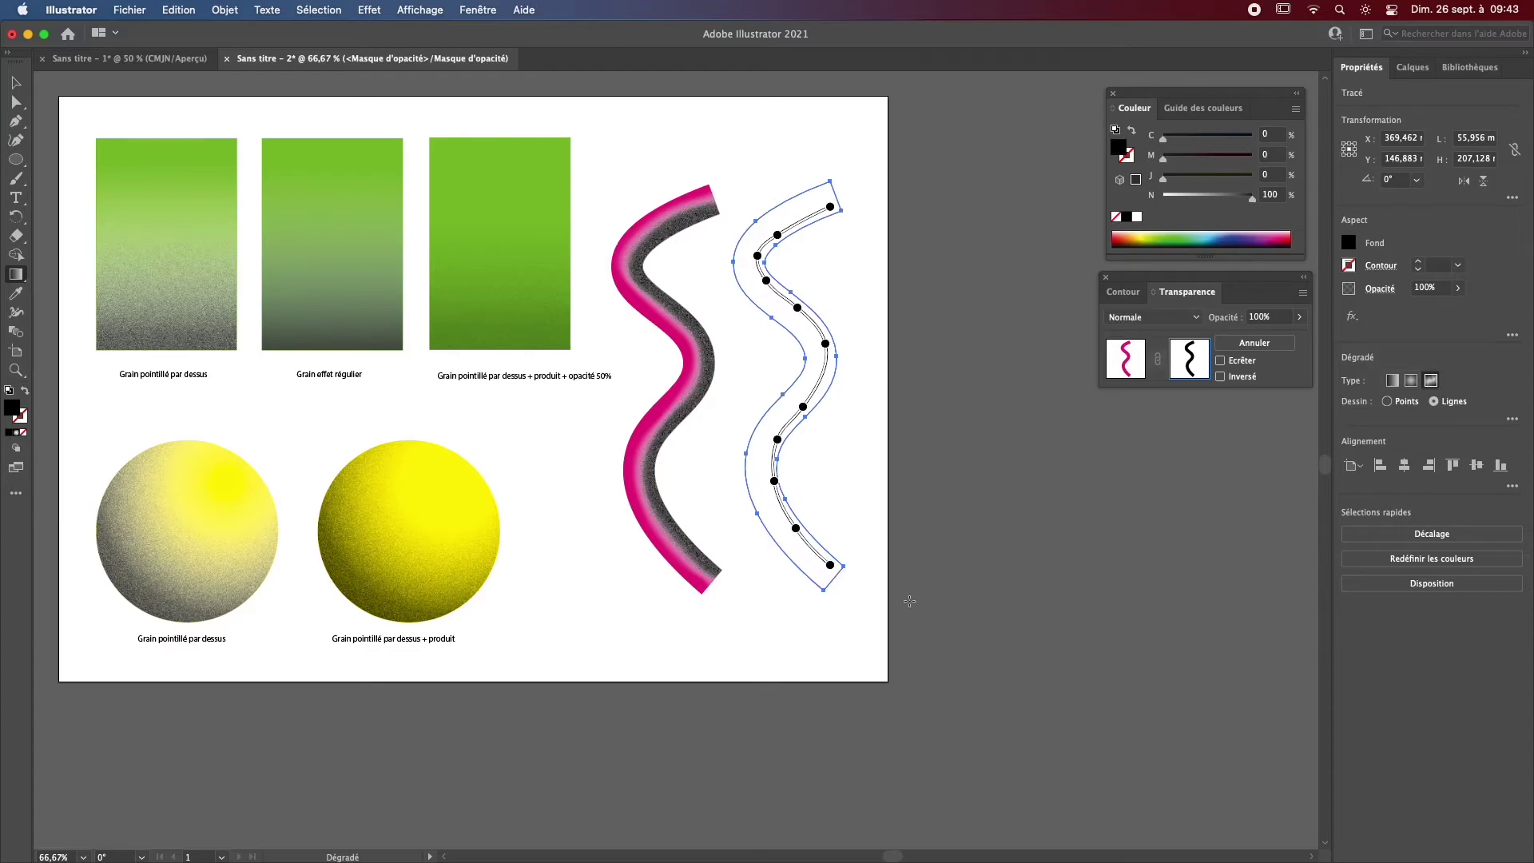
Step: Try inverting the opacity mask, and turn the inversion back off
click(1221, 376)
click(1221, 377)
click(1221, 377)
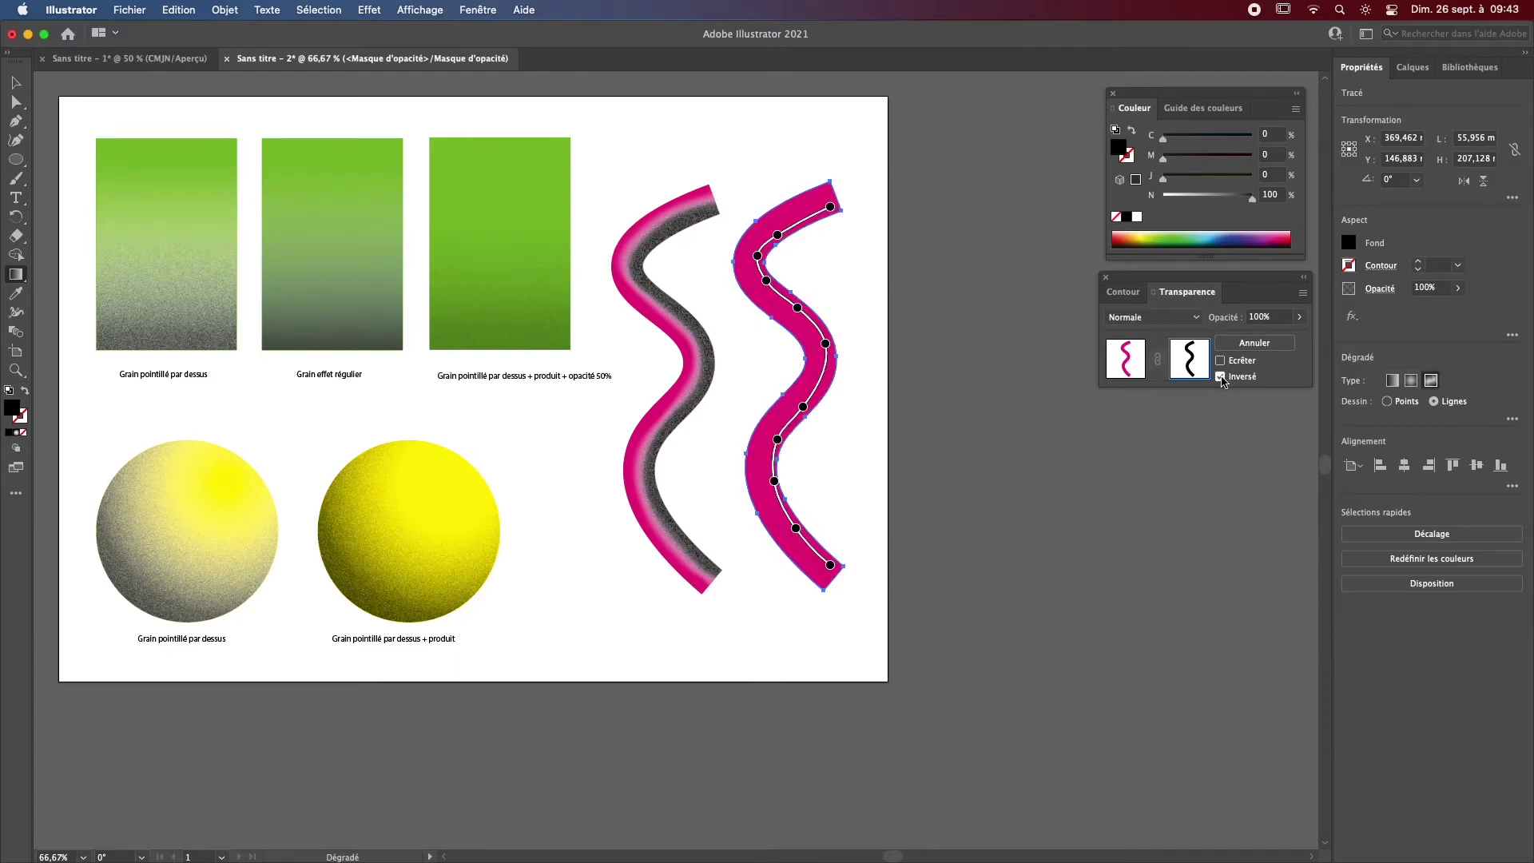
click(1221, 376)
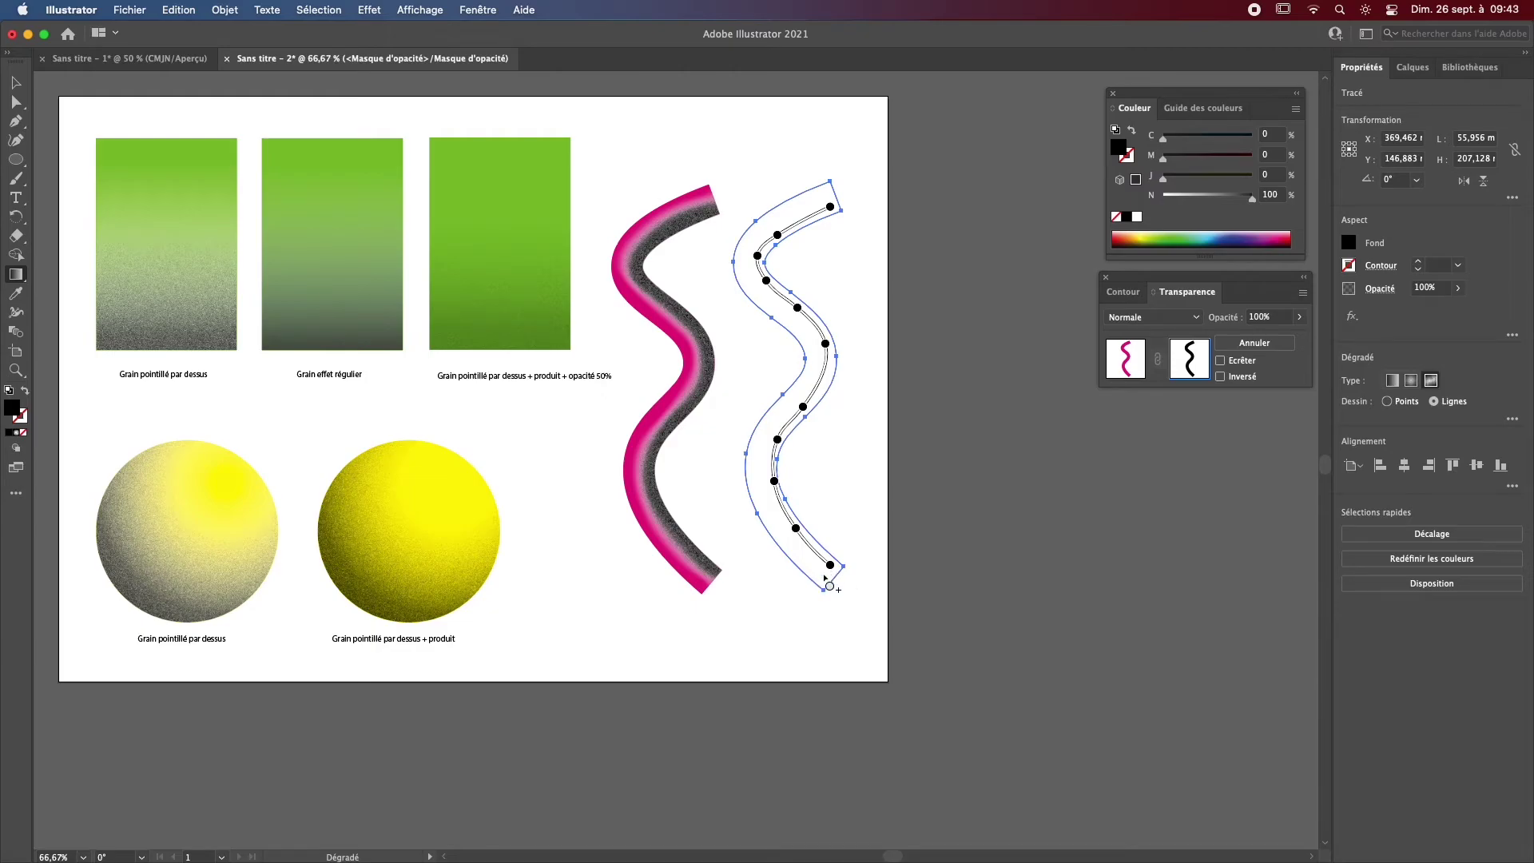
Step: Draw a line of white gradient stops along the mask wave's left-hand edge, from the lower end to the upper end
drag(824, 590, 781, 539)
click(758, 494)
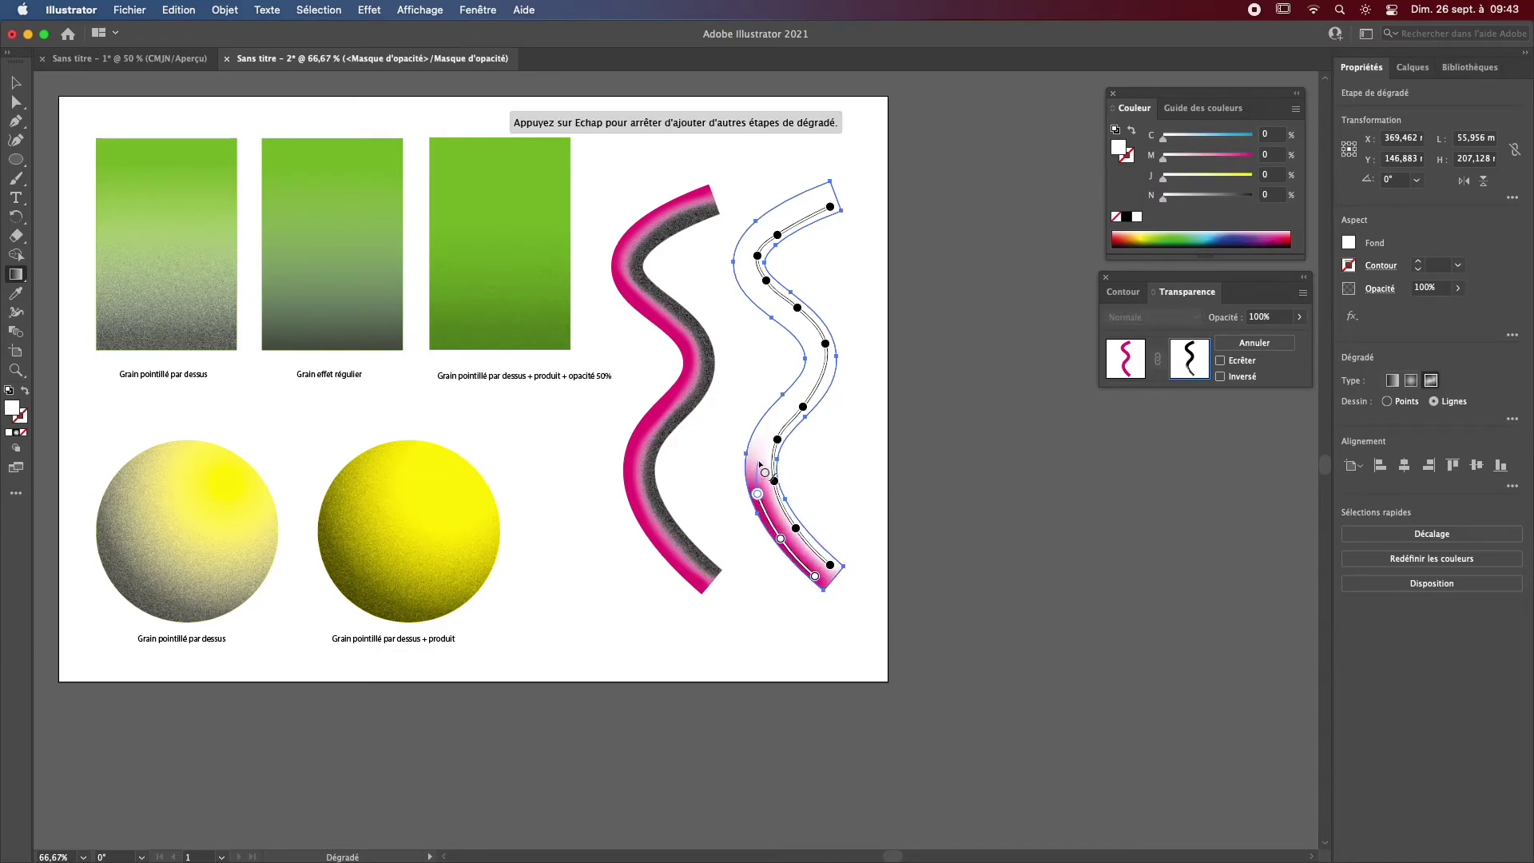
click(756, 442)
click(788, 399)
click(814, 364)
click(787, 319)
click(747, 285)
click(741, 259)
click(761, 223)
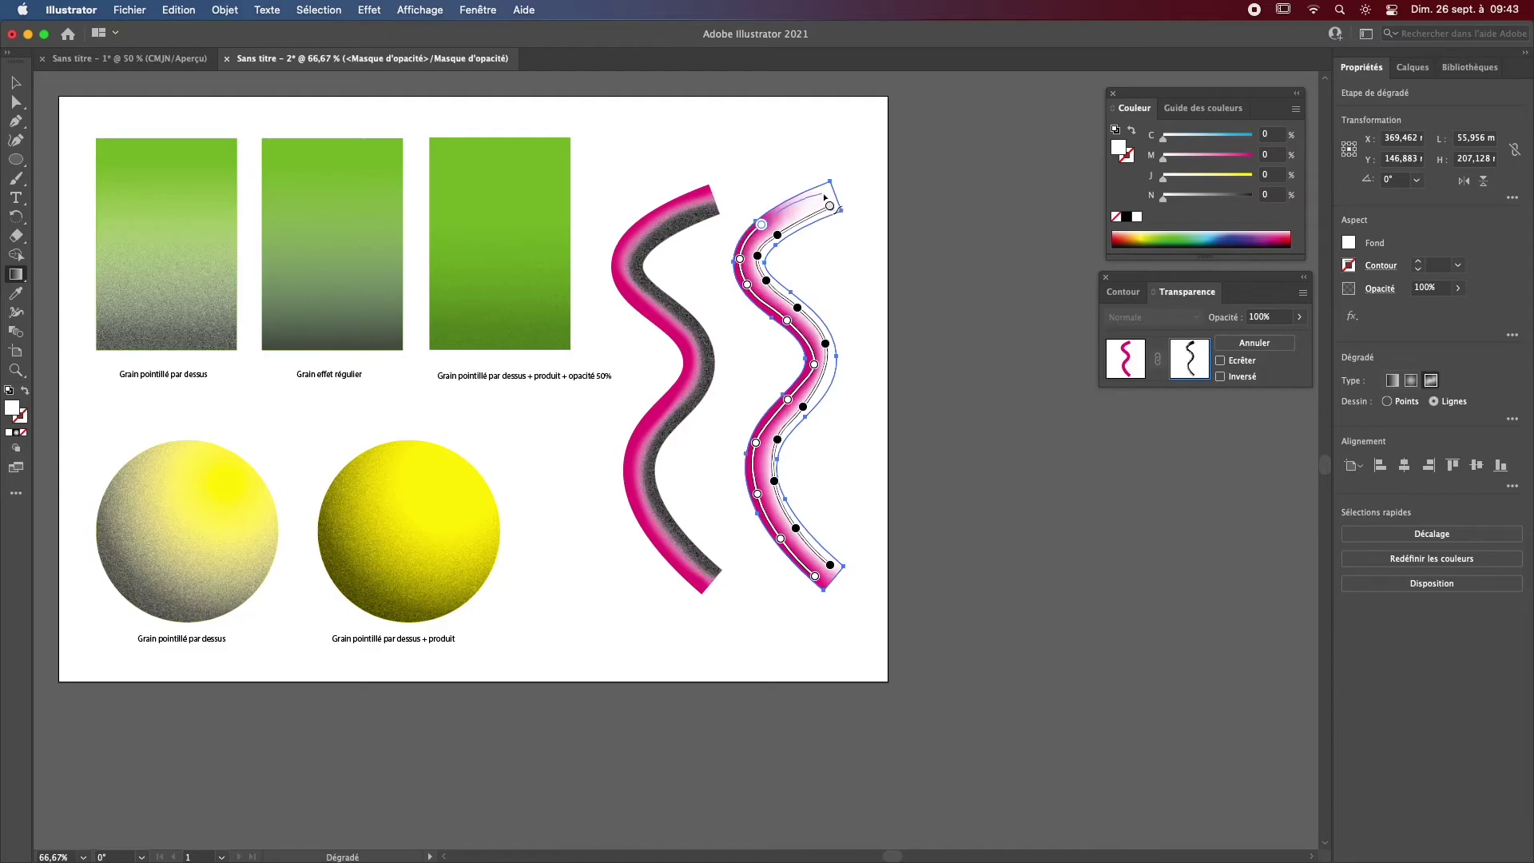
click(821, 193)
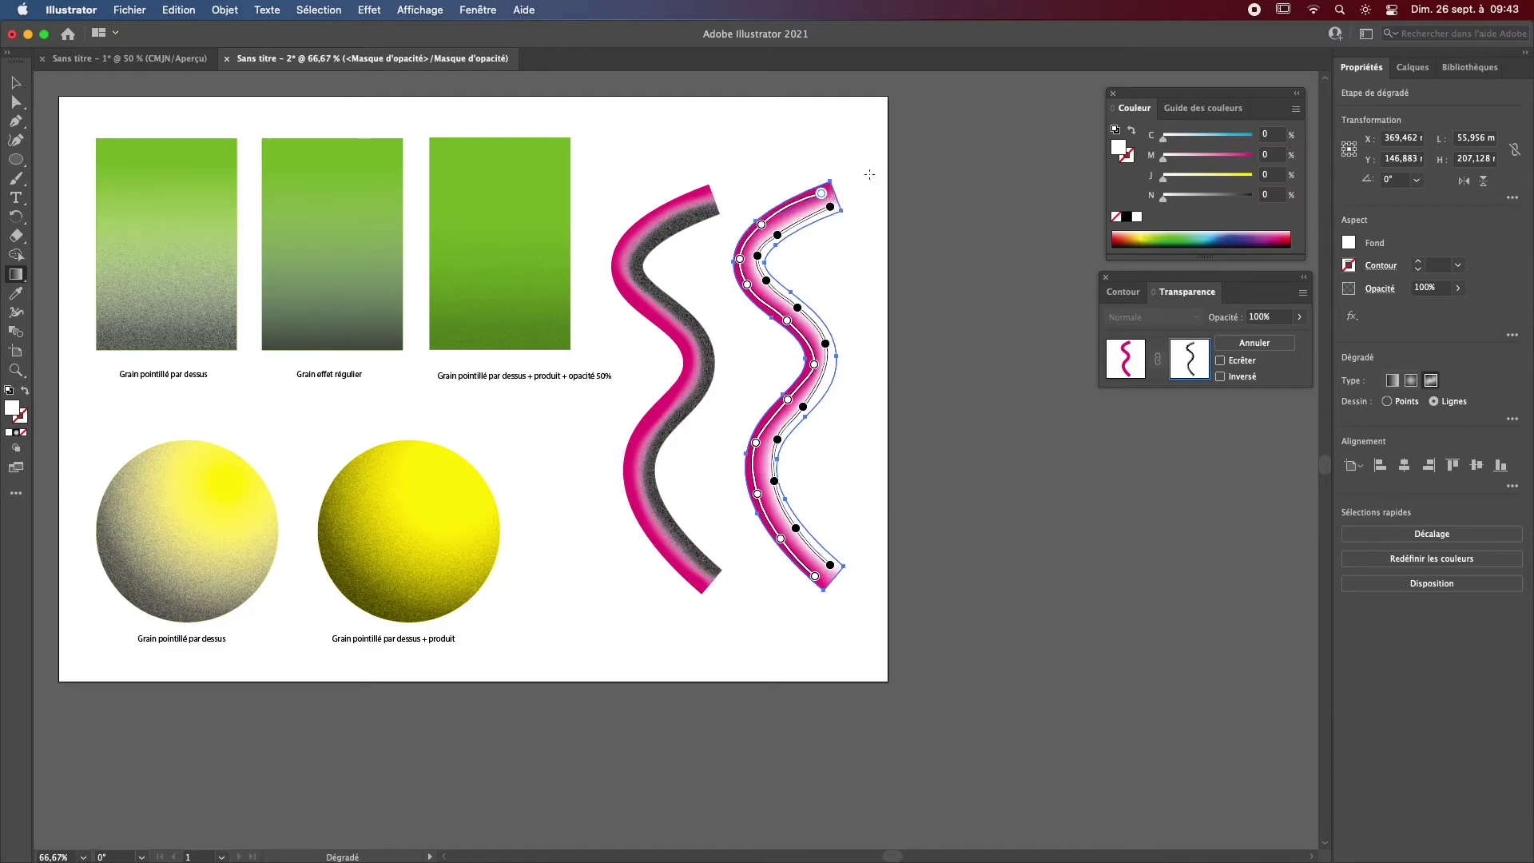
Step: Apply the Grain effect to the freeform-gradient wave inside the opacity mask
click(1221, 377)
click(1221, 377)
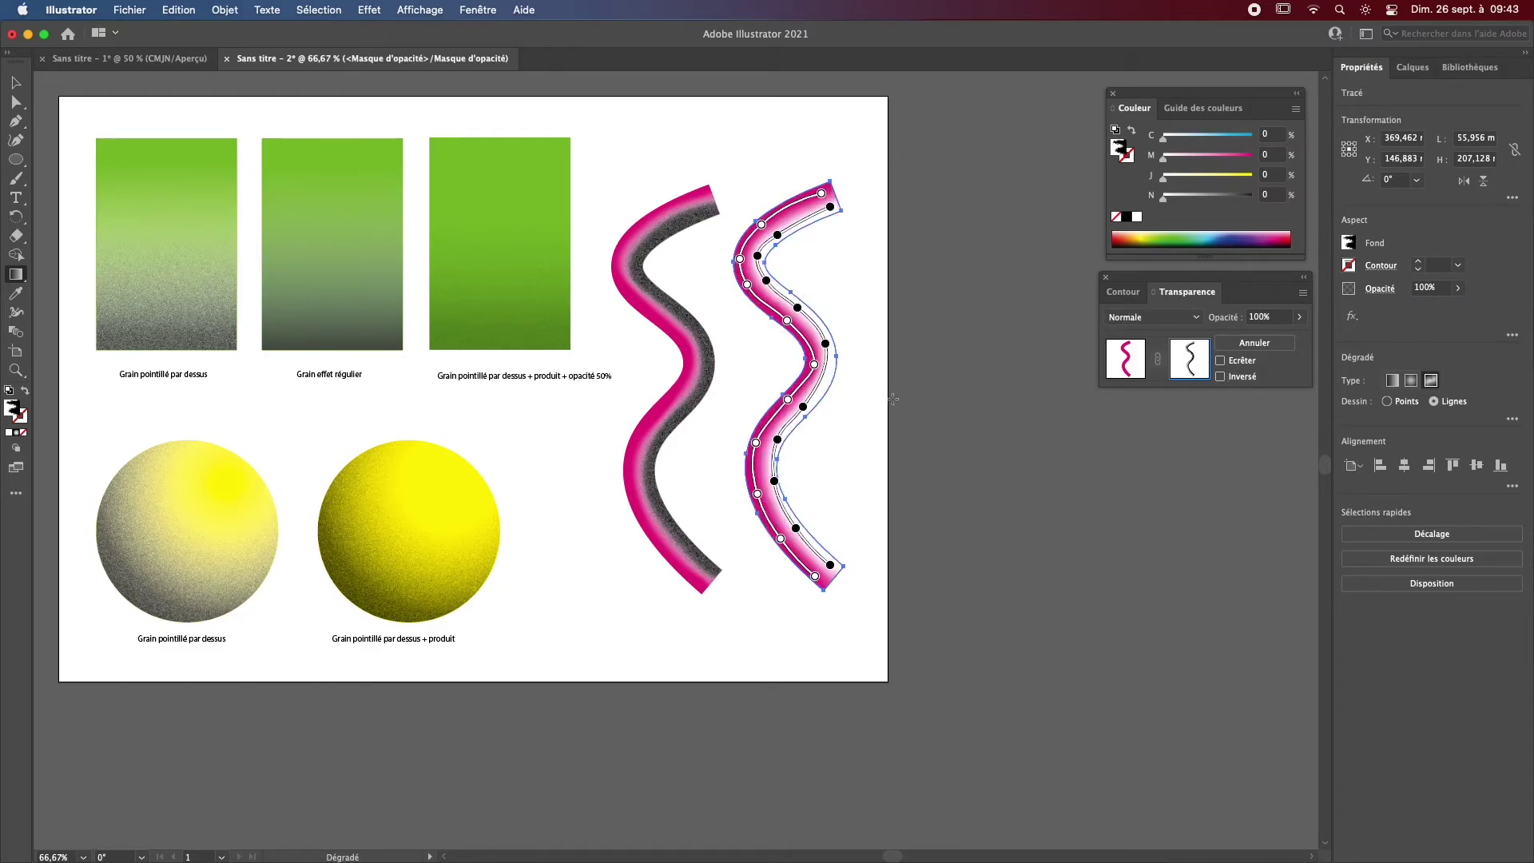
click(15, 82)
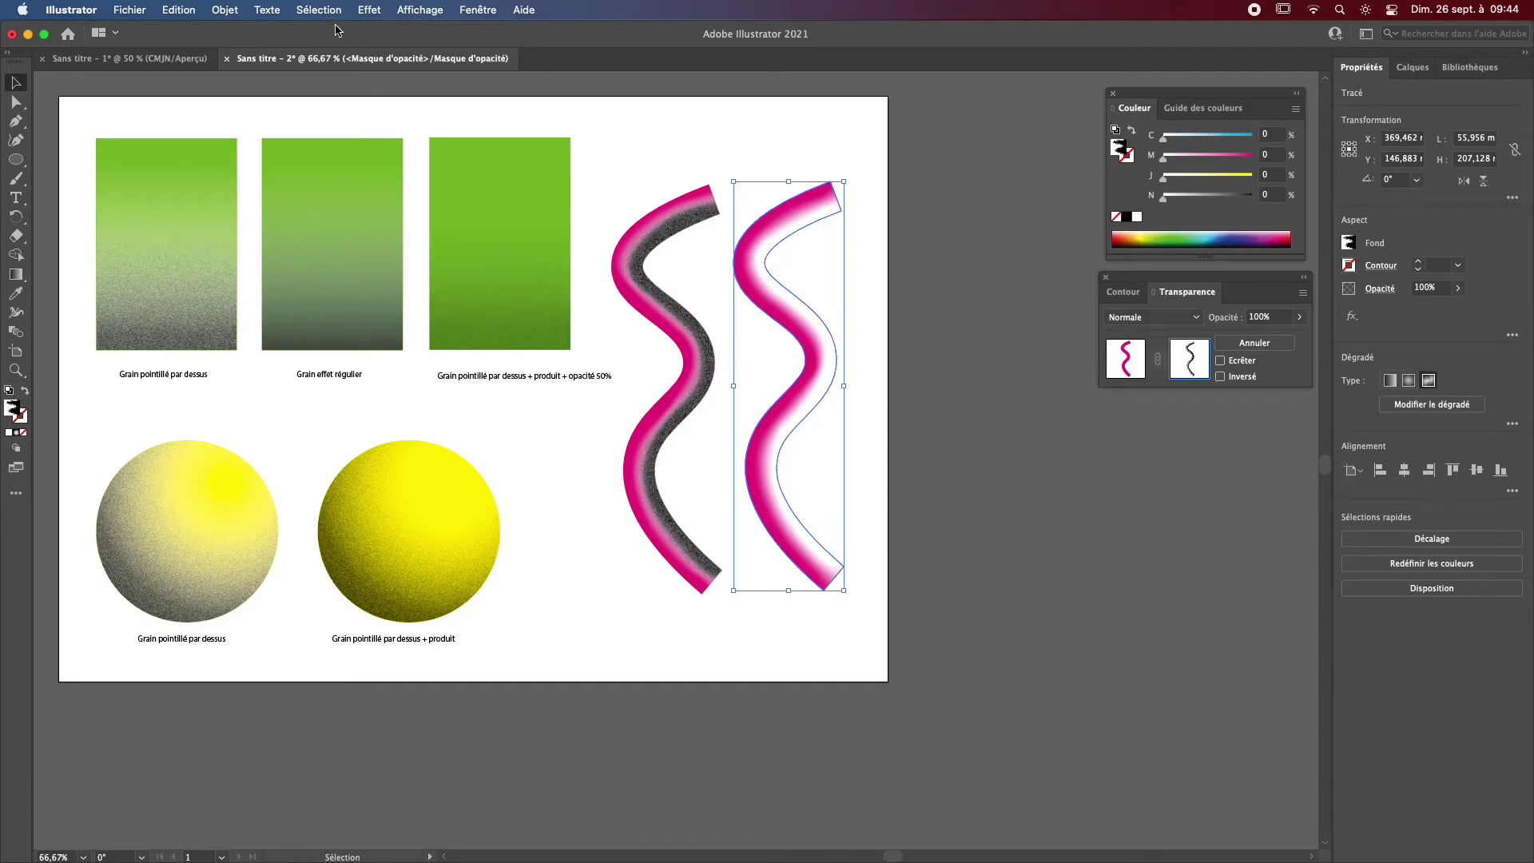
click(368, 10)
click(382, 35)
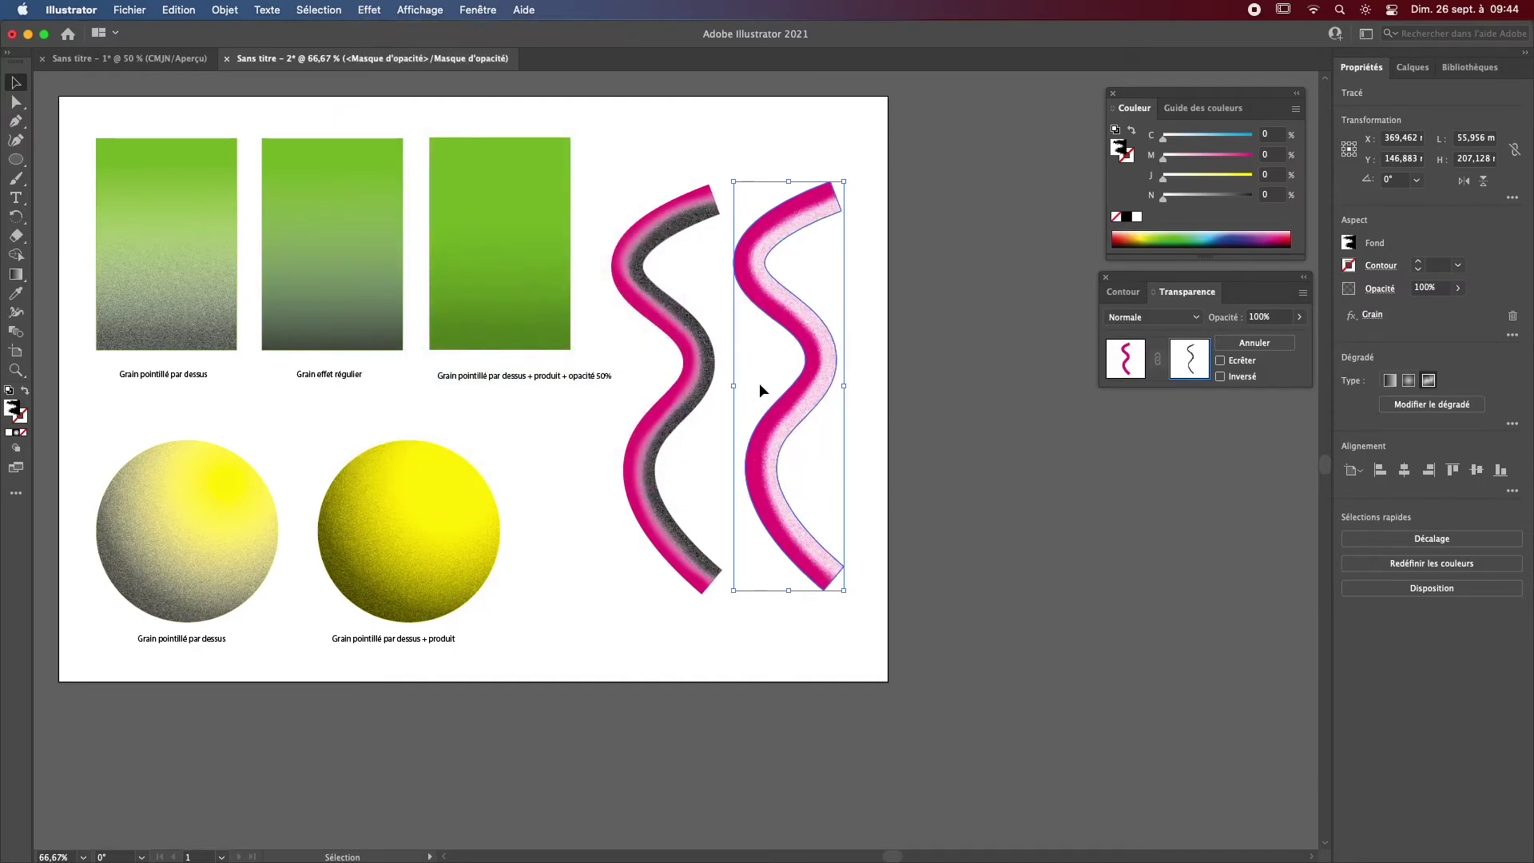
Step: Try inverting the grainy mask and blending its wave with Lumière tamisée, restoring the uninverted mask and the Normale mode
click(1221, 377)
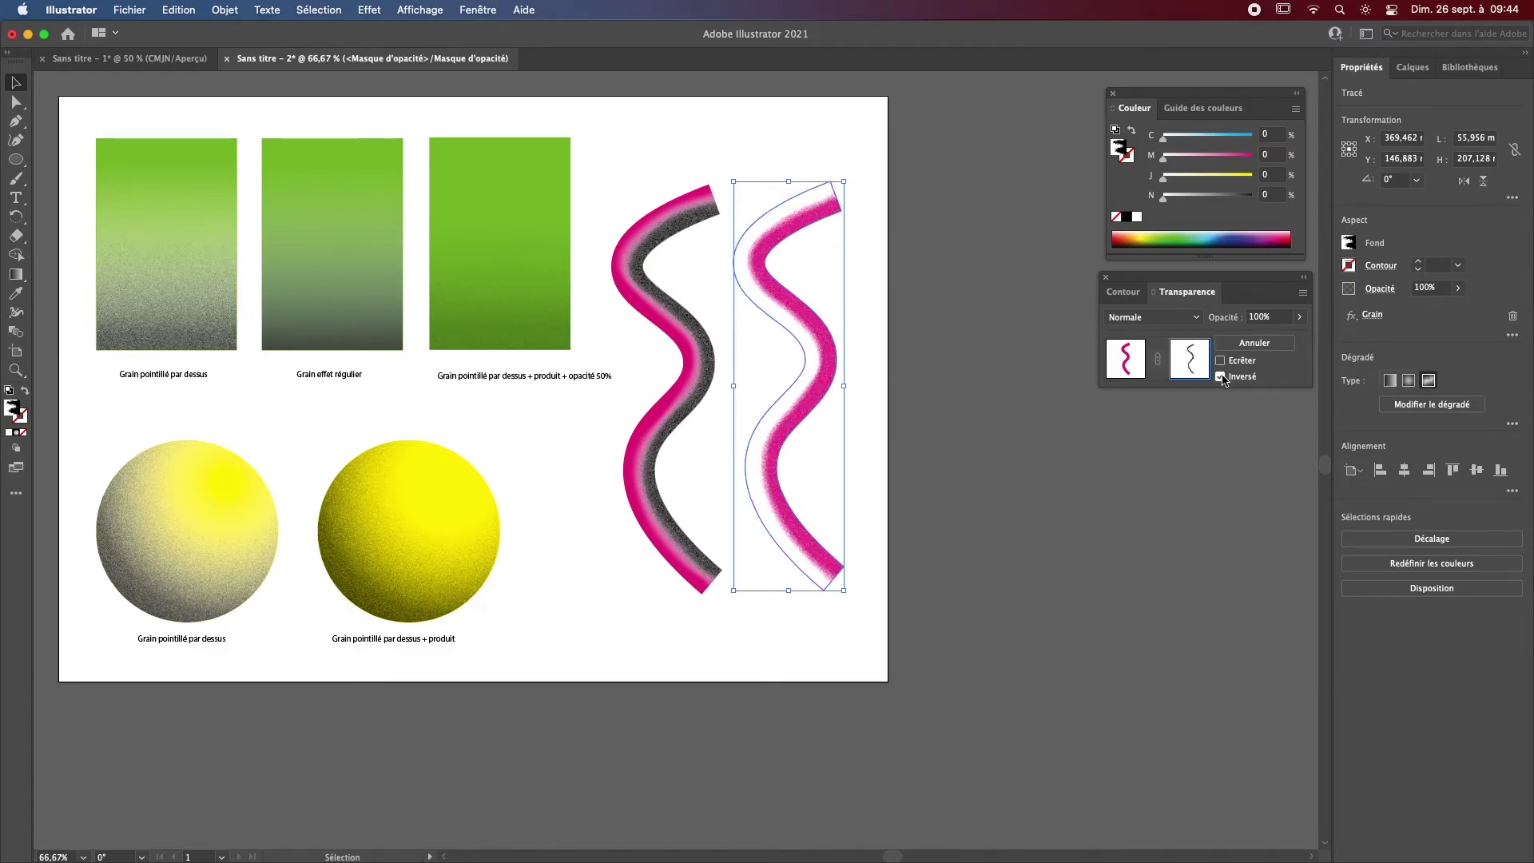
click(1222, 376)
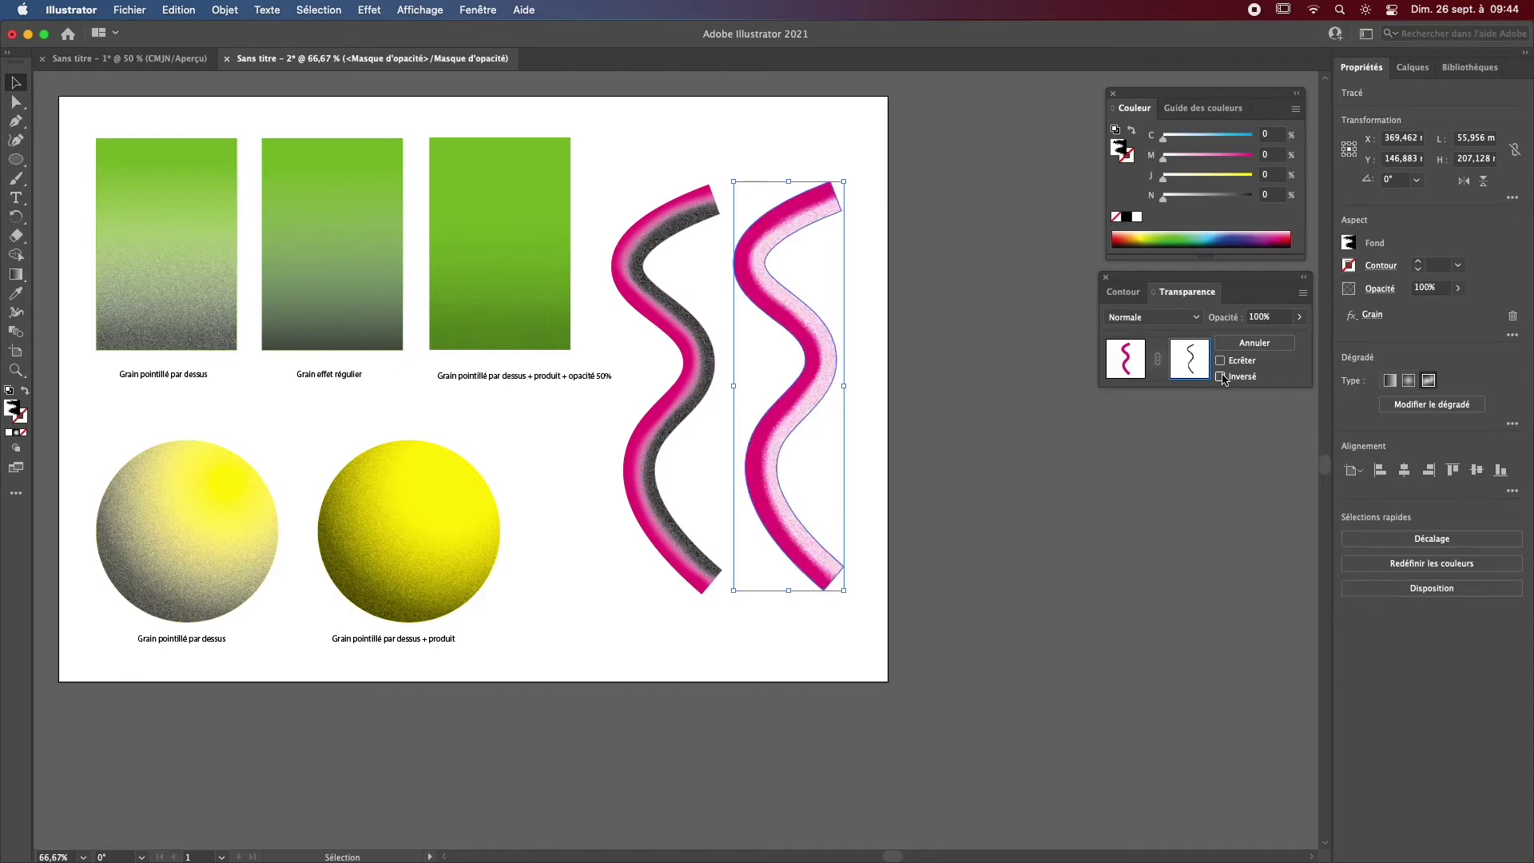
click(1151, 321)
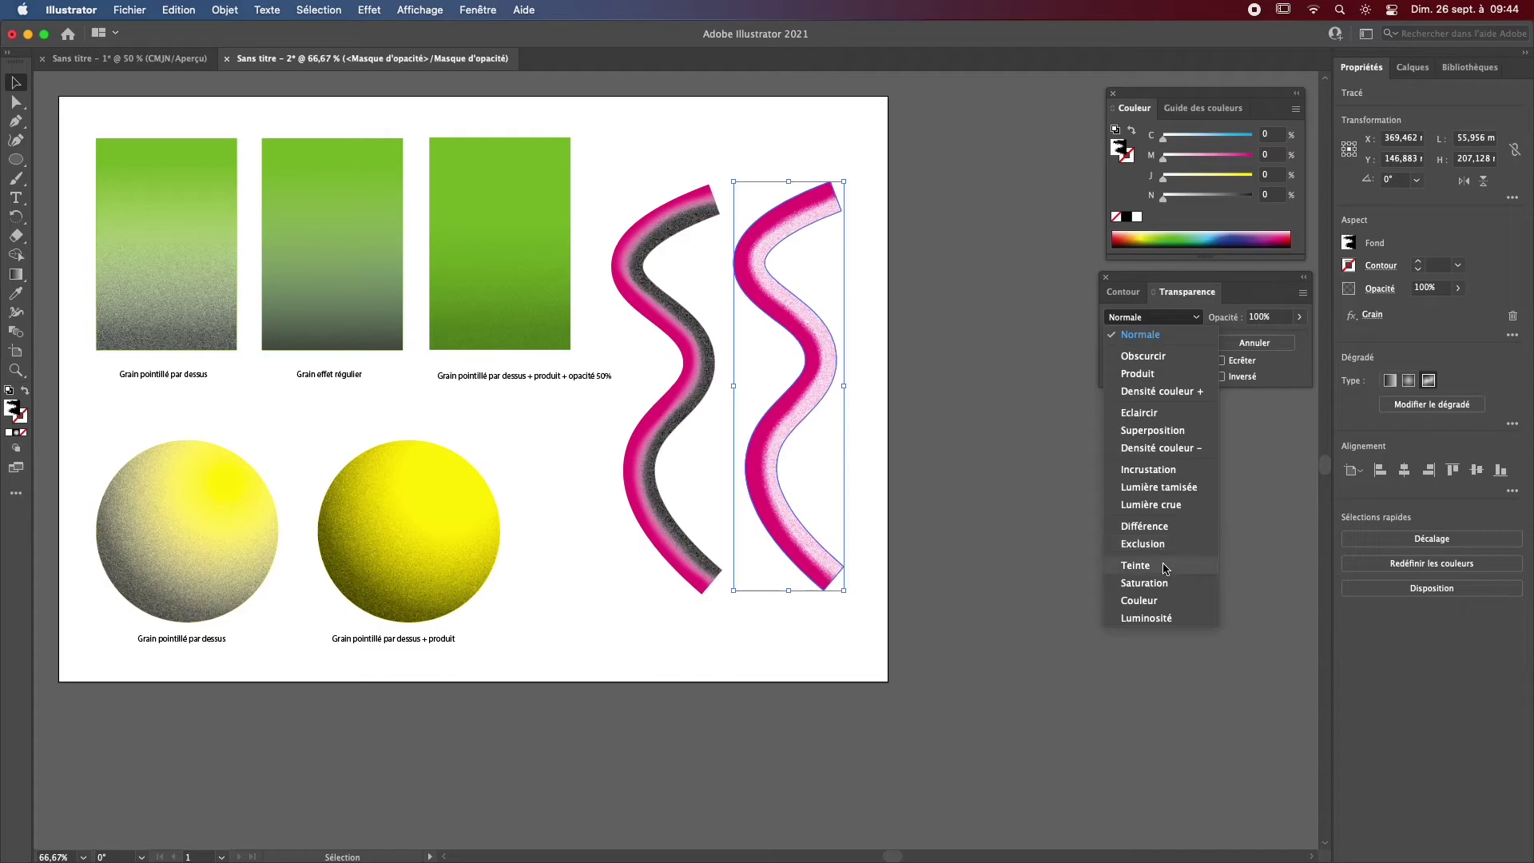
click(1164, 489)
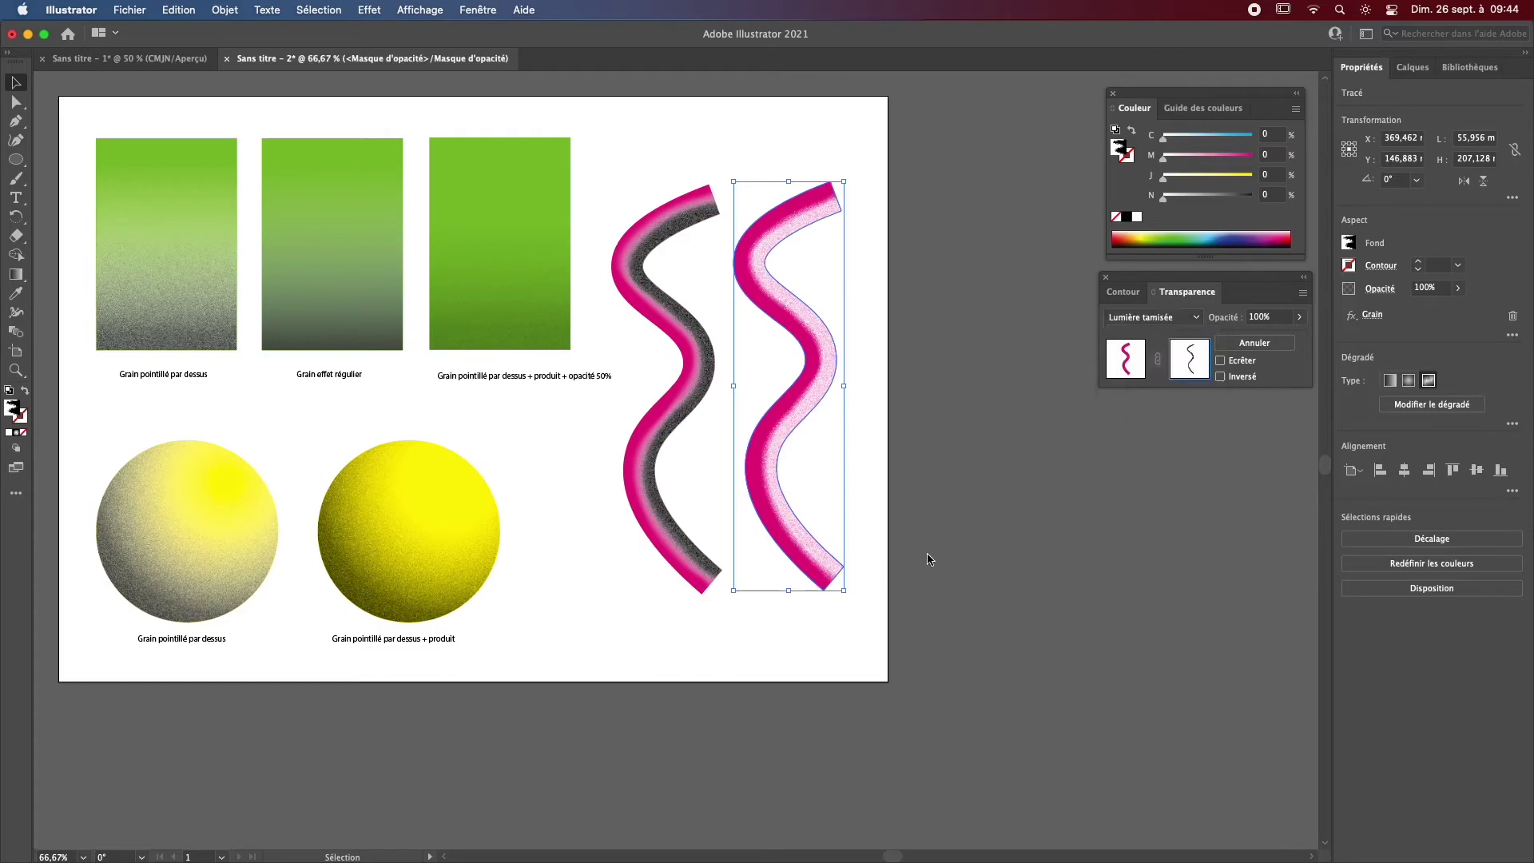
click(1175, 318)
click(1175, 335)
Step: Leave opacity-mask editing, return to the artwork and deselect the masked wave
click(890, 305)
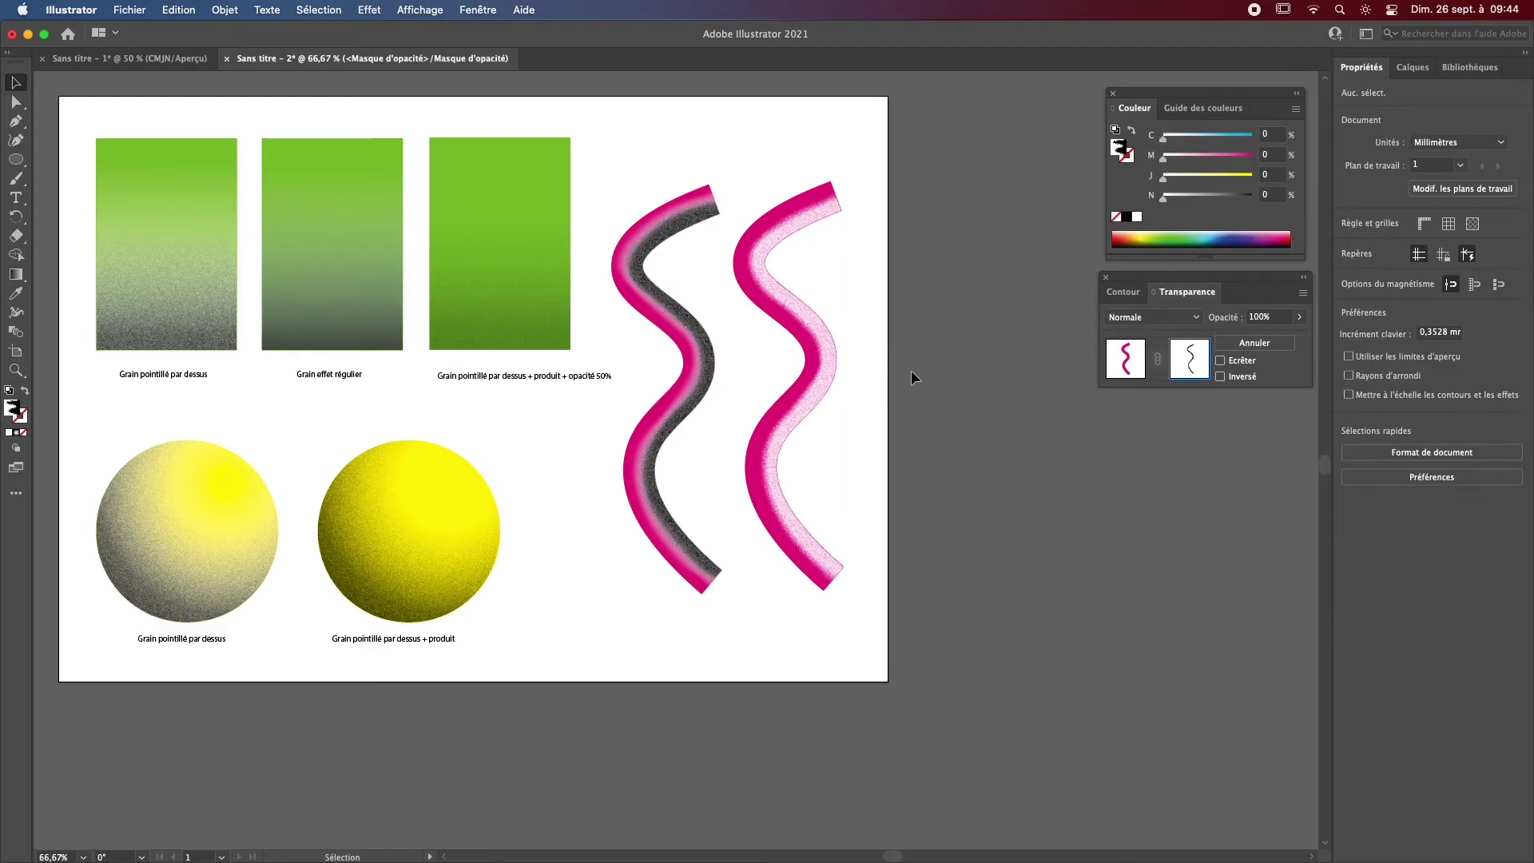
click(1133, 360)
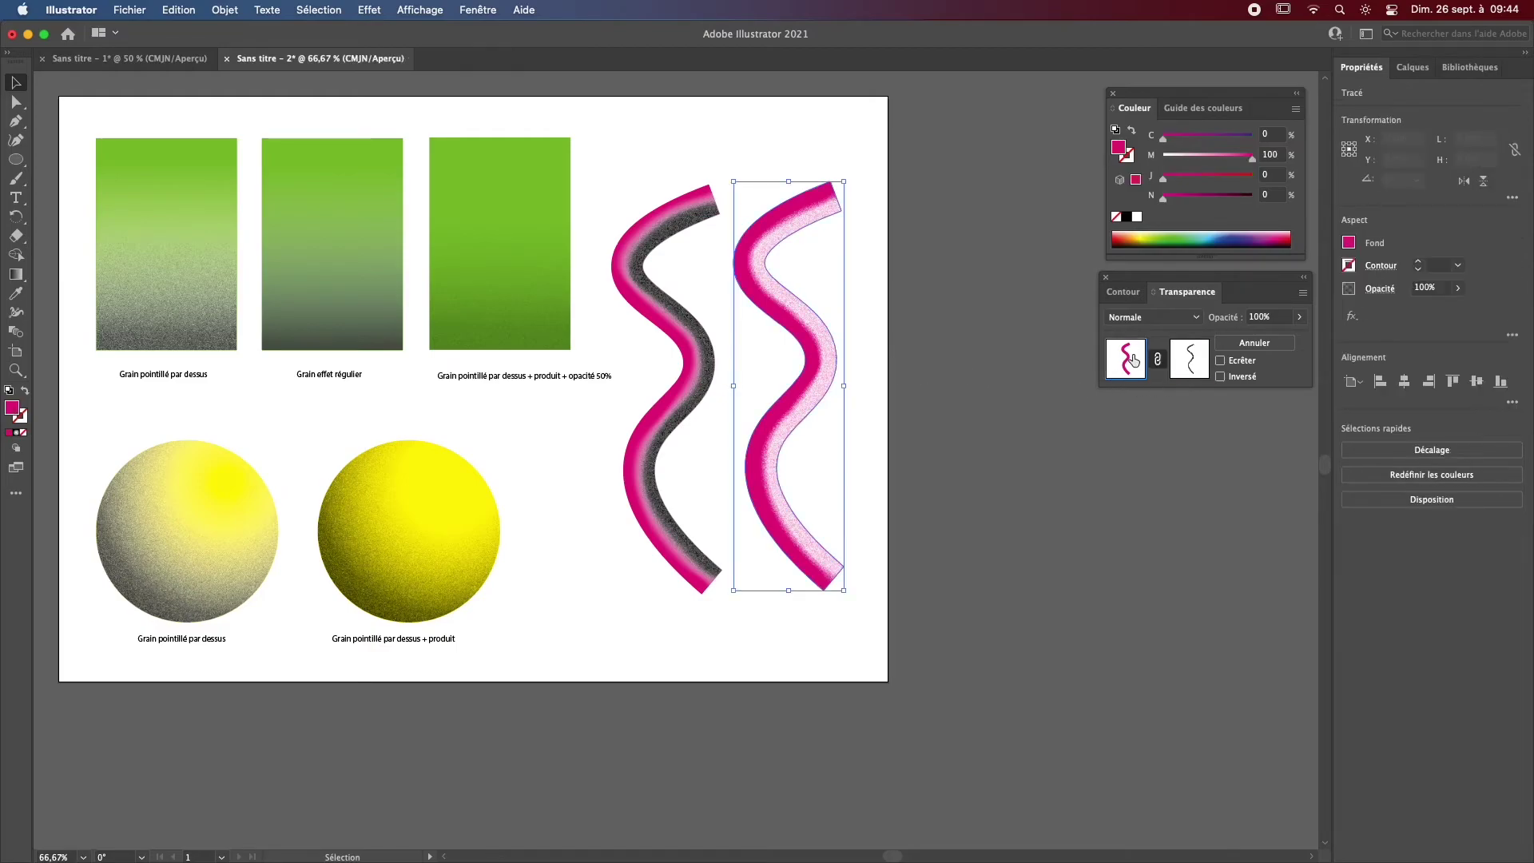
click(914, 391)
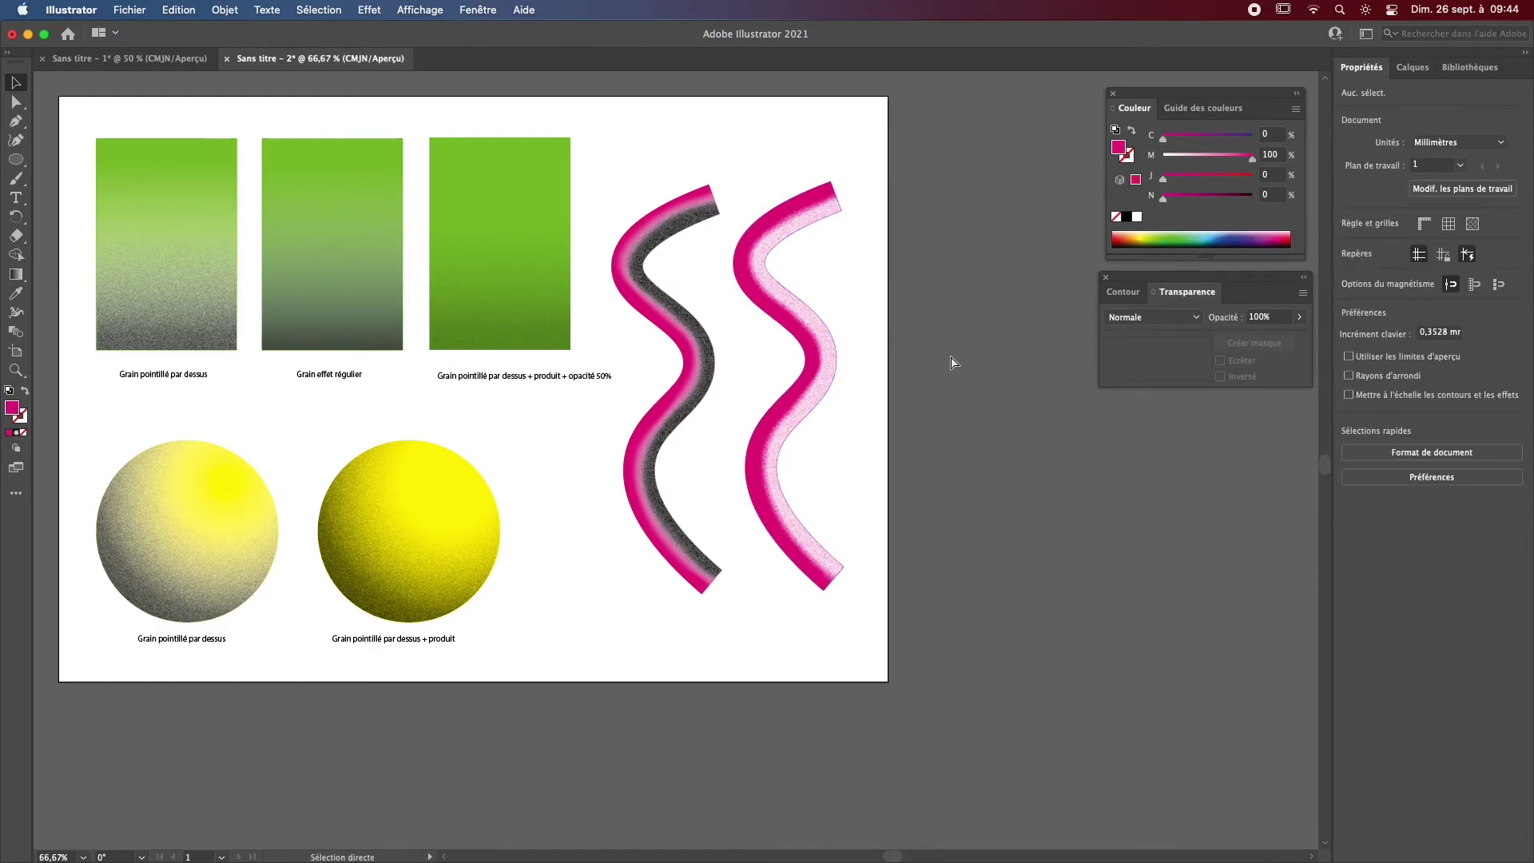
Step: Paste a copy of the plain magenta wave and place it beside the grainy masked wave, across the artboard's right-hand edge
key(super+v)
drag(696, 432, 933, 369)
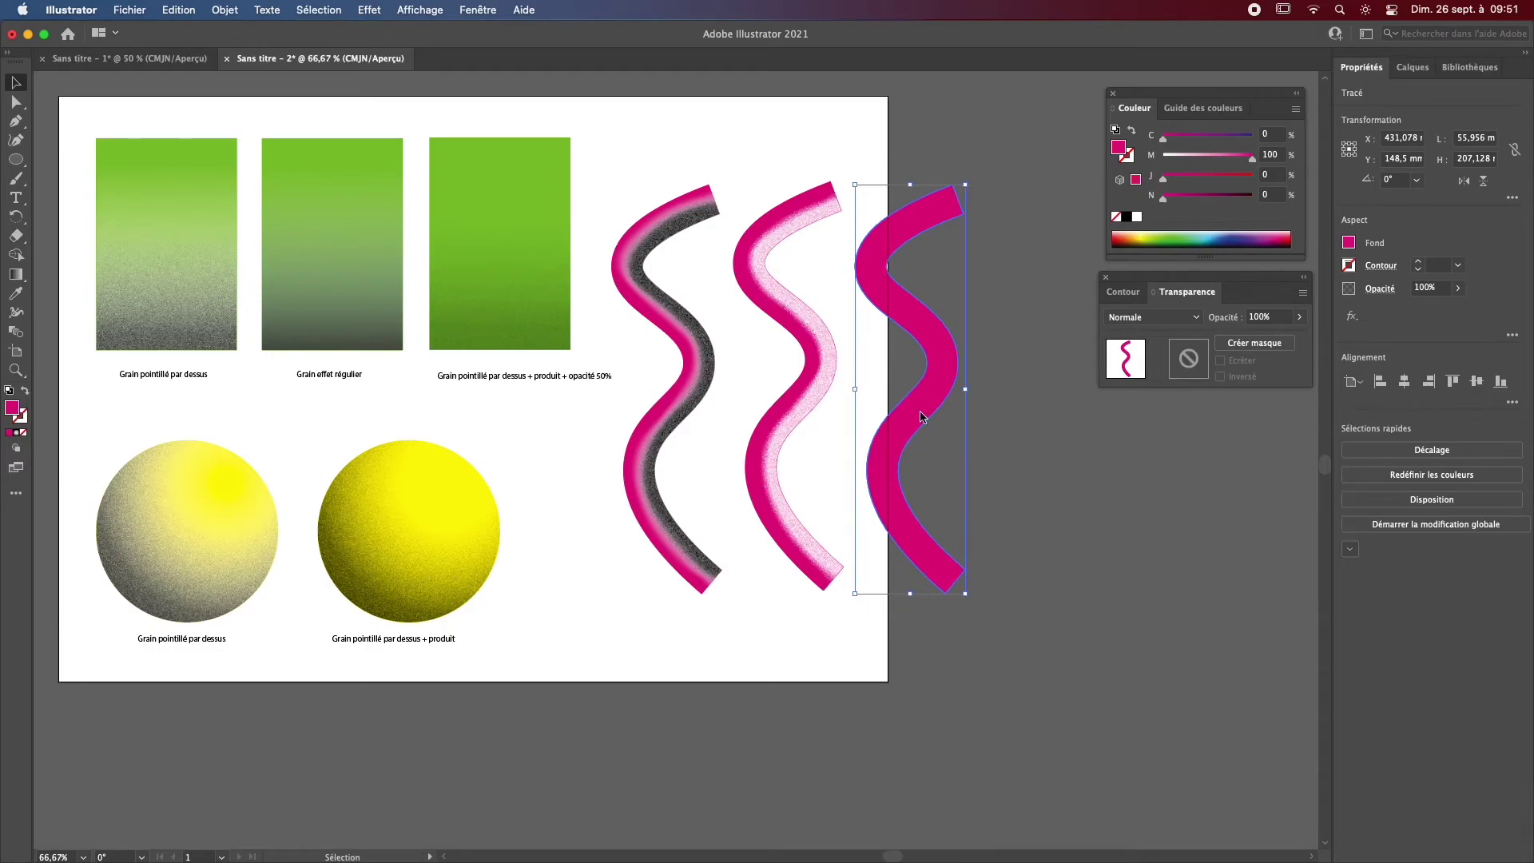
key(a)
key(v)
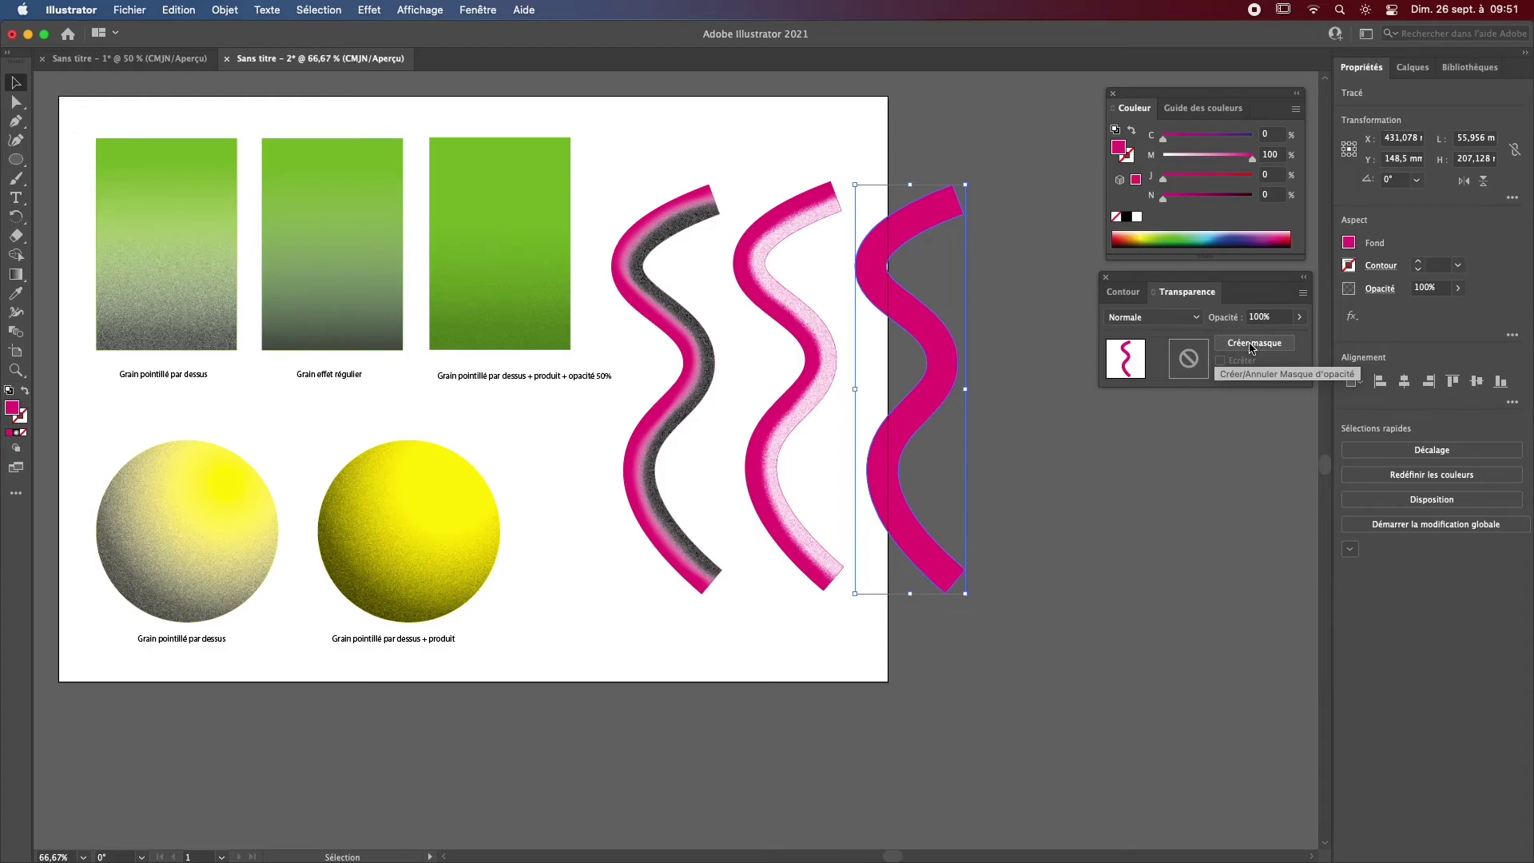
click(1253, 345)
click(1220, 361)
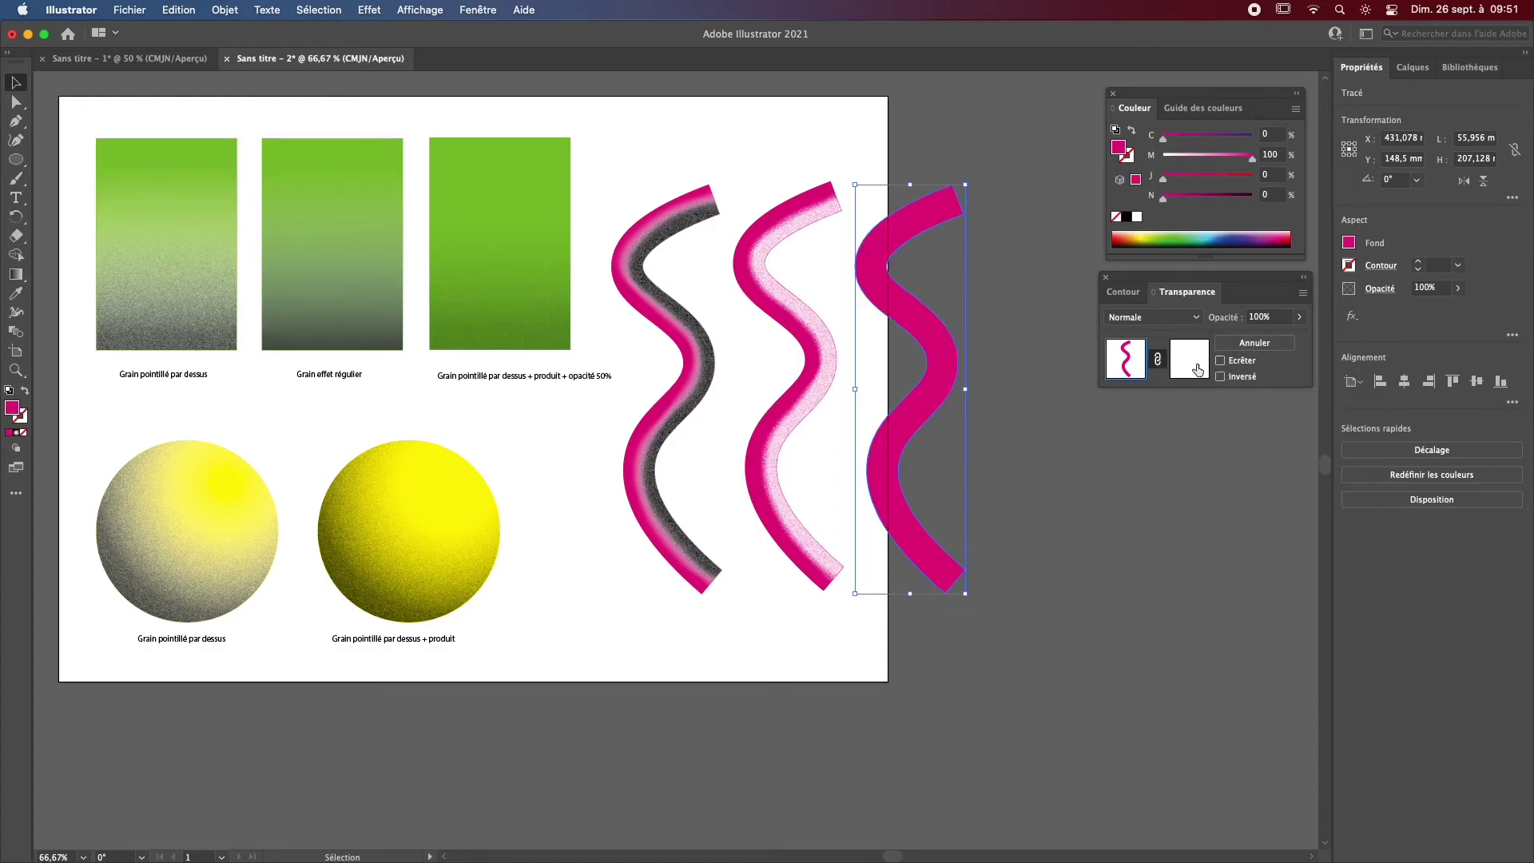
click(1187, 361)
click(1254, 343)
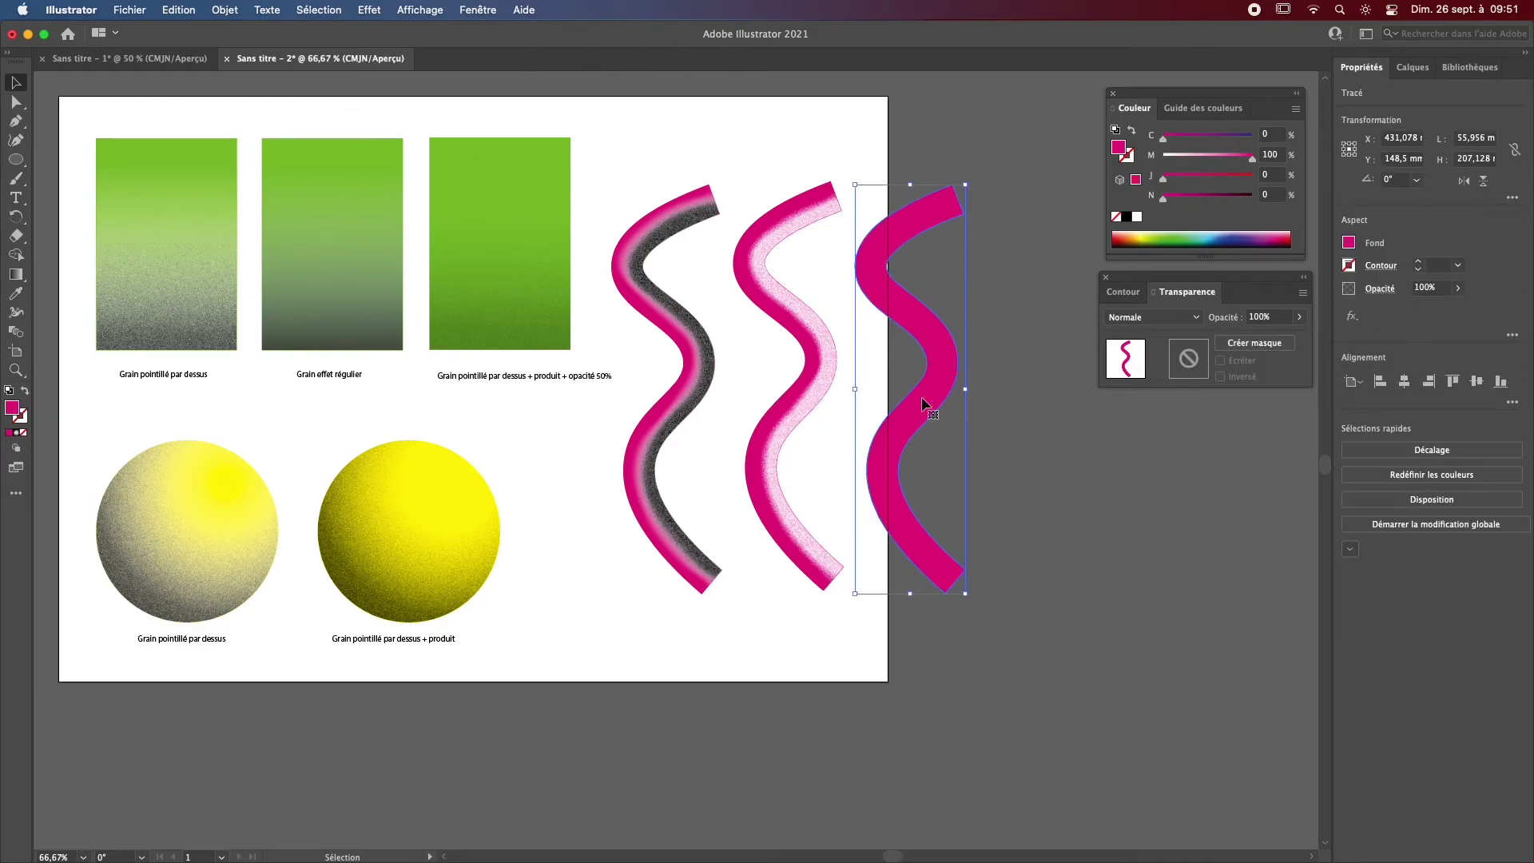
Step: Fill the front copy of the stacked magenta waves with black, keeping it exactly over the magenta wave
key(a)
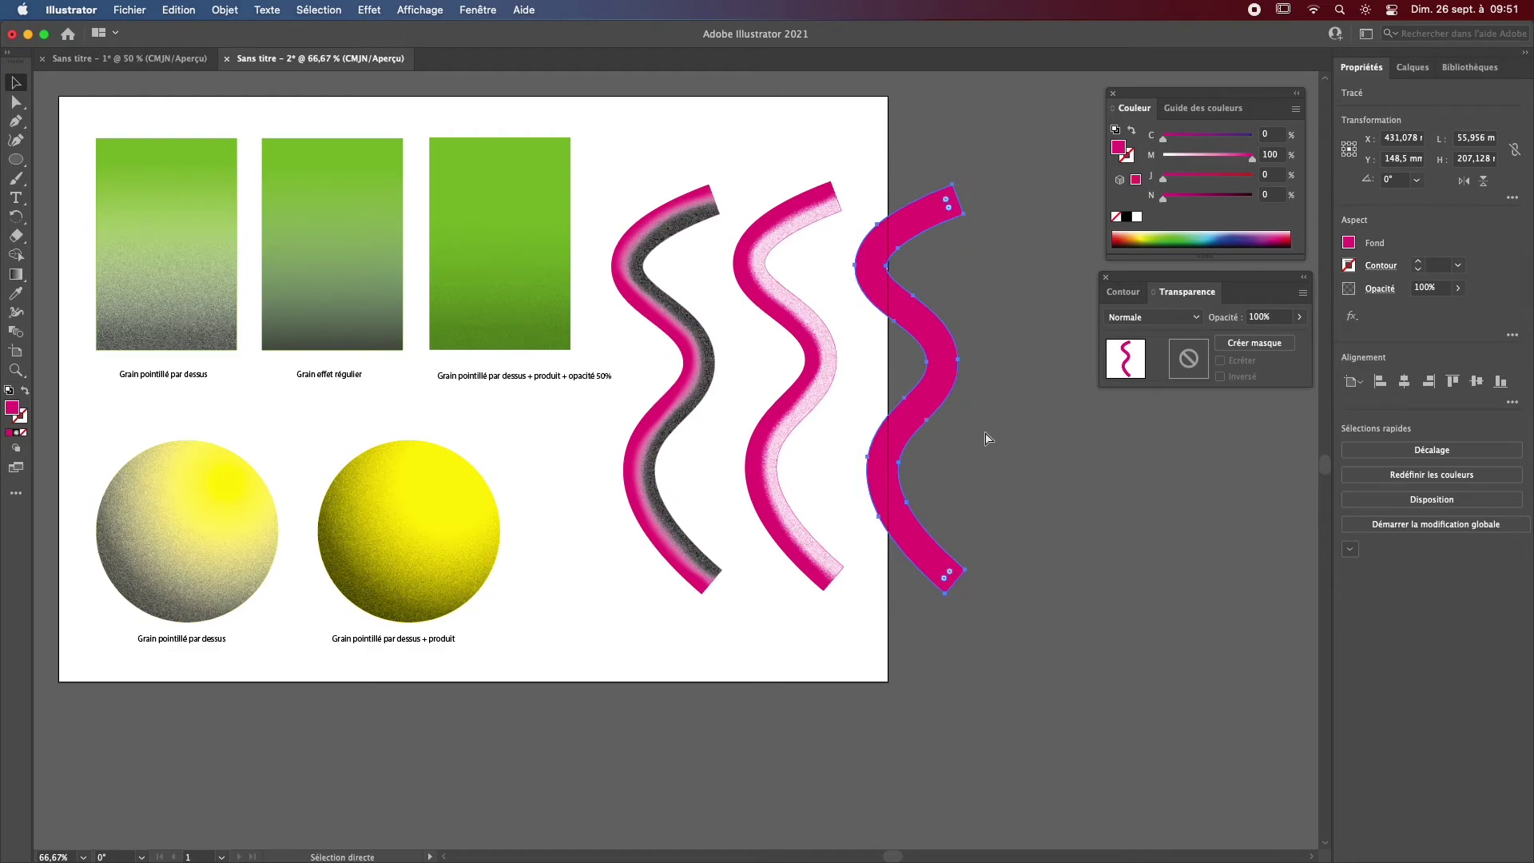
drag(951, 370, 964, 366)
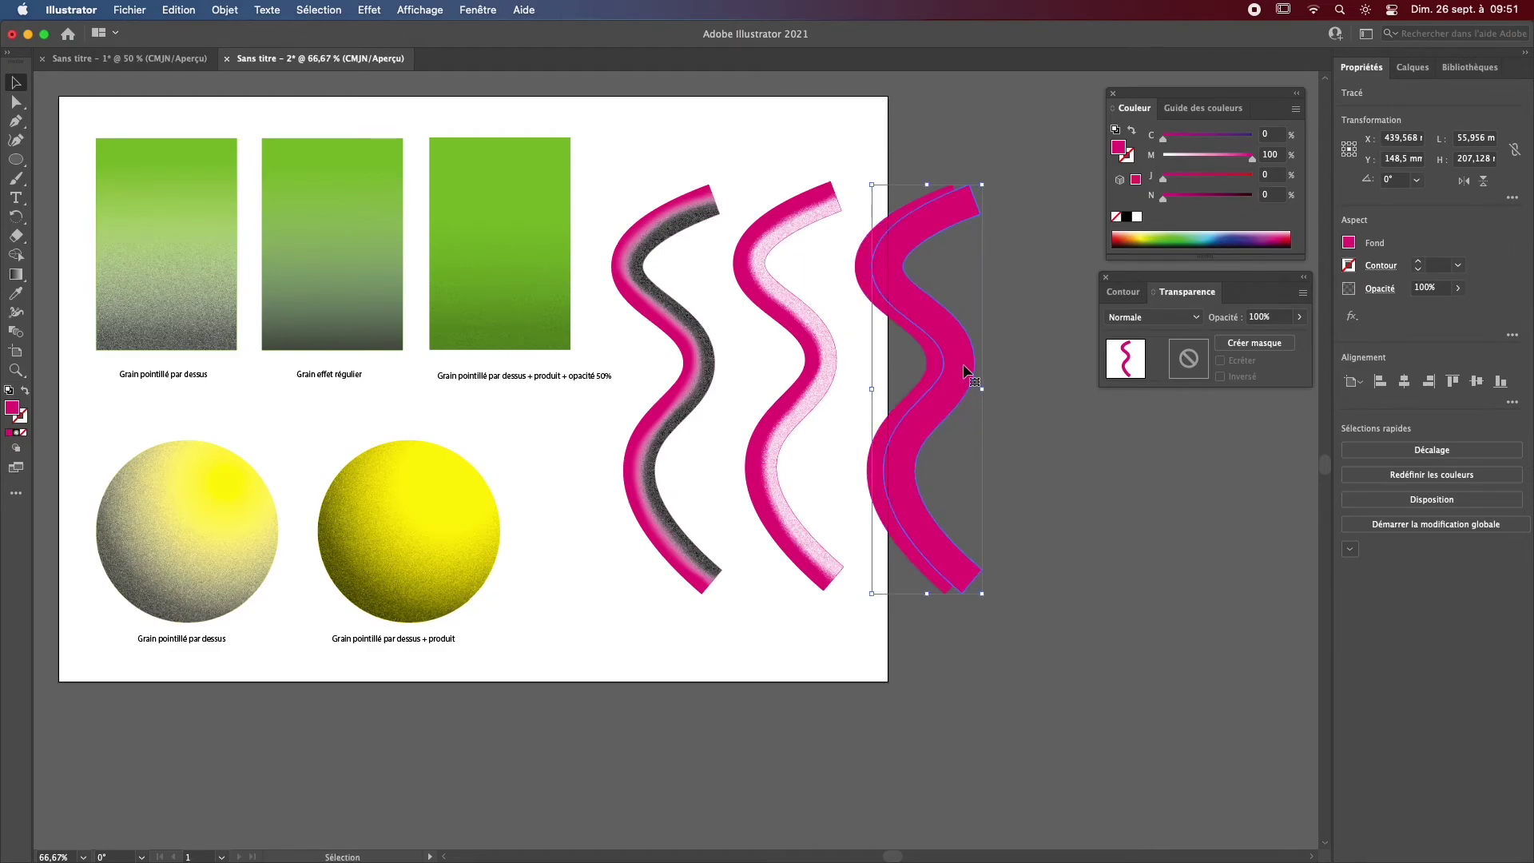
key(super+z)
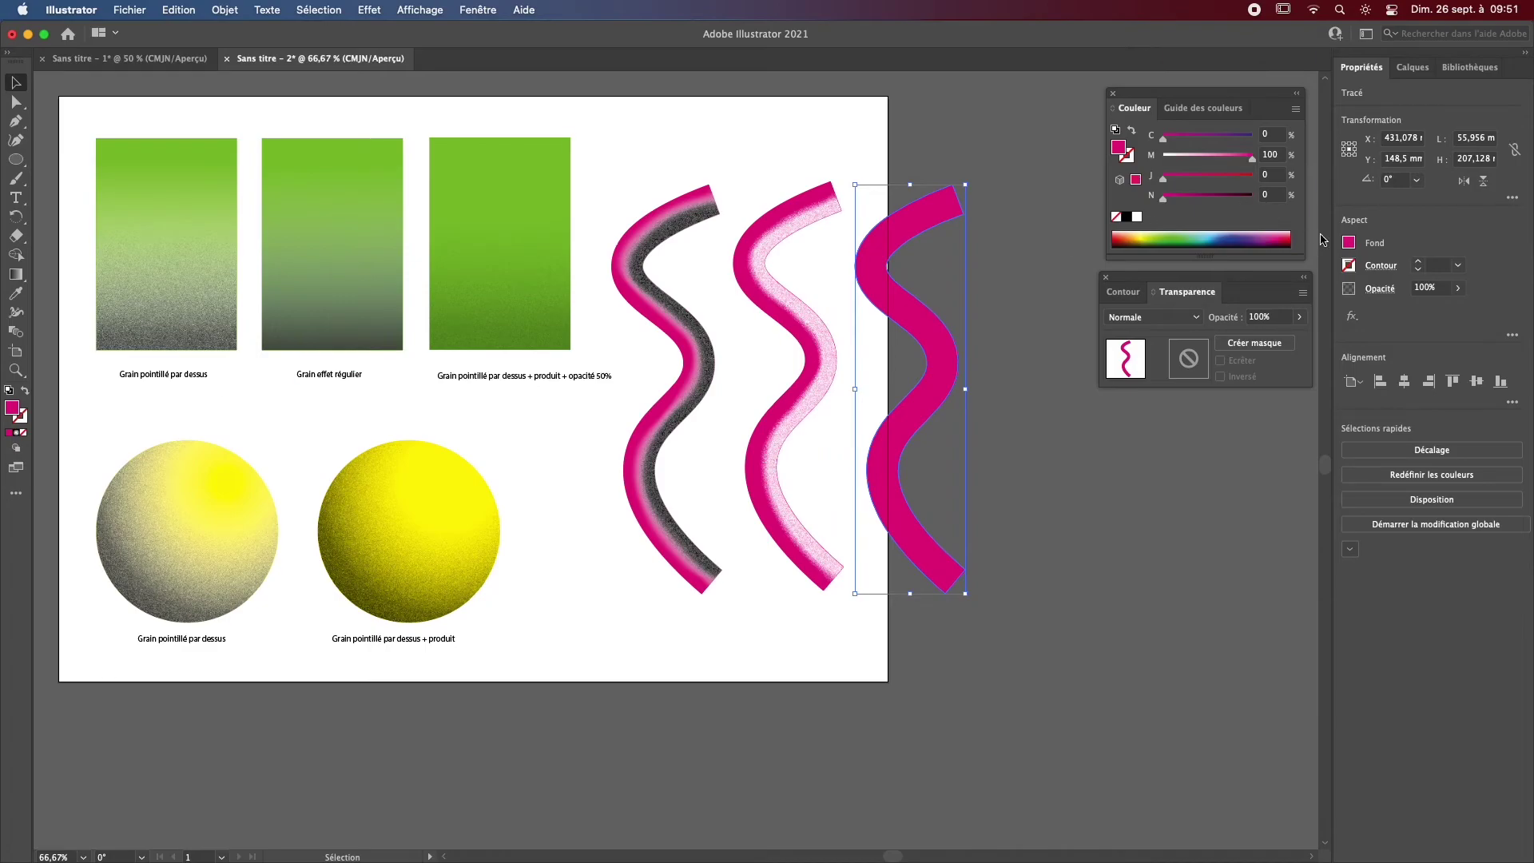
click(1349, 242)
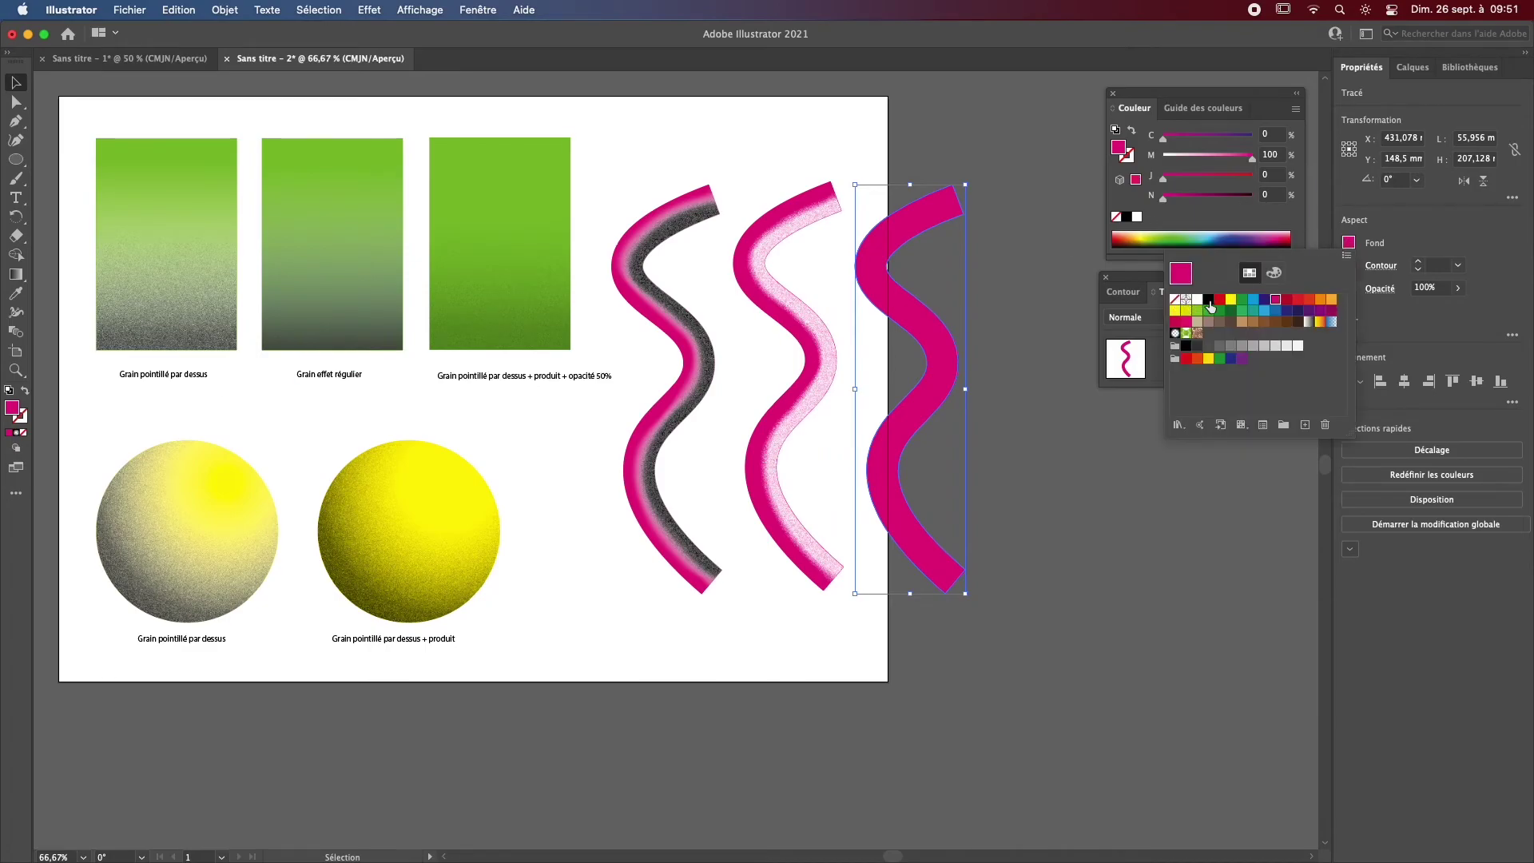
click(1208, 301)
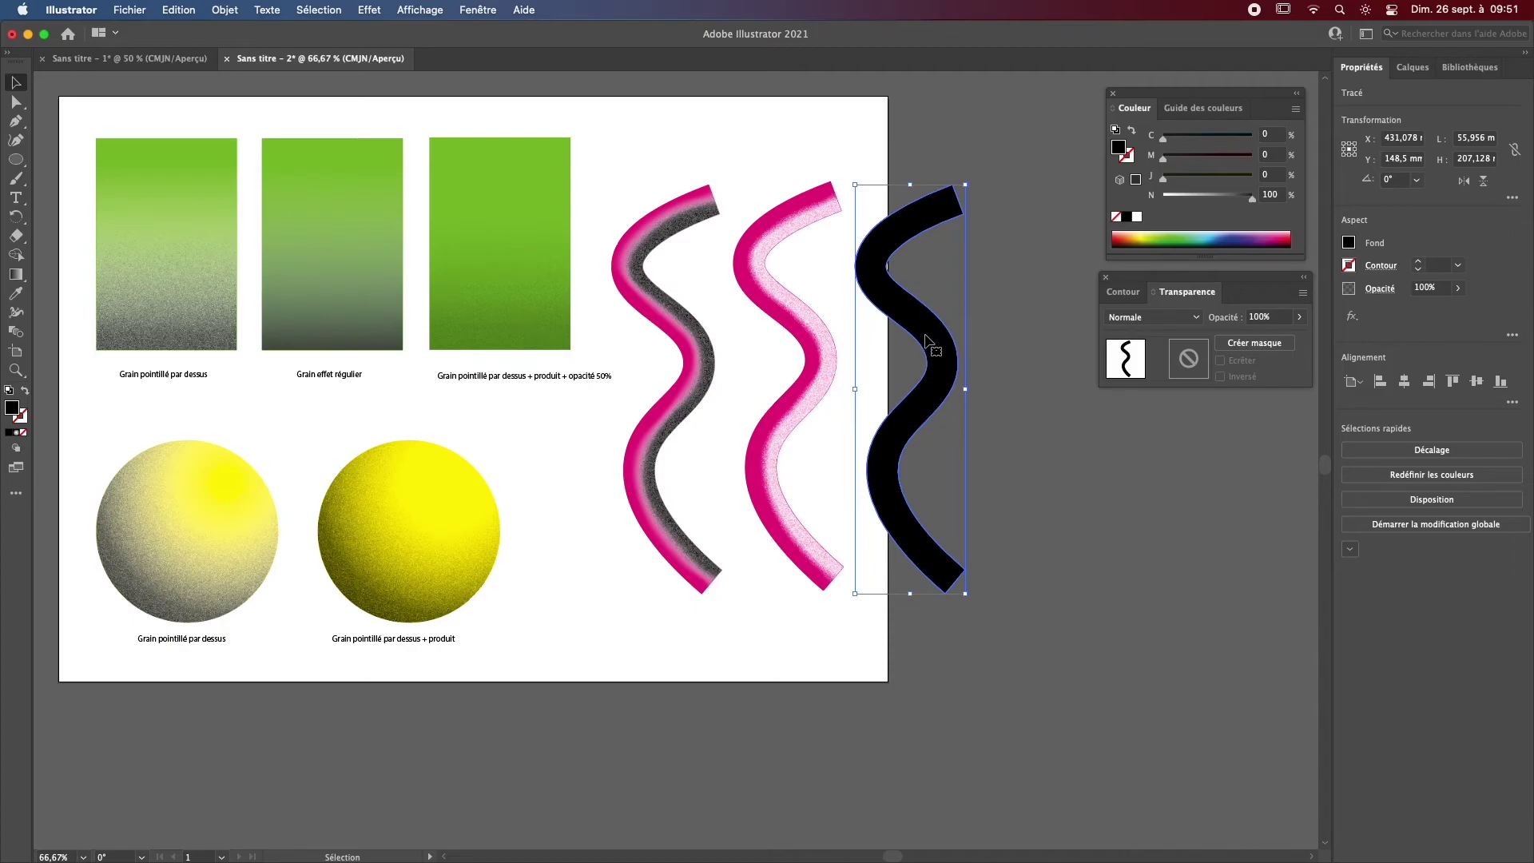
mouse_move(925, 341)
mouse_down()
mouse_move(959, 334)
mouse_move(901, 336)
mouse_move(927, 361)
mouse_up()
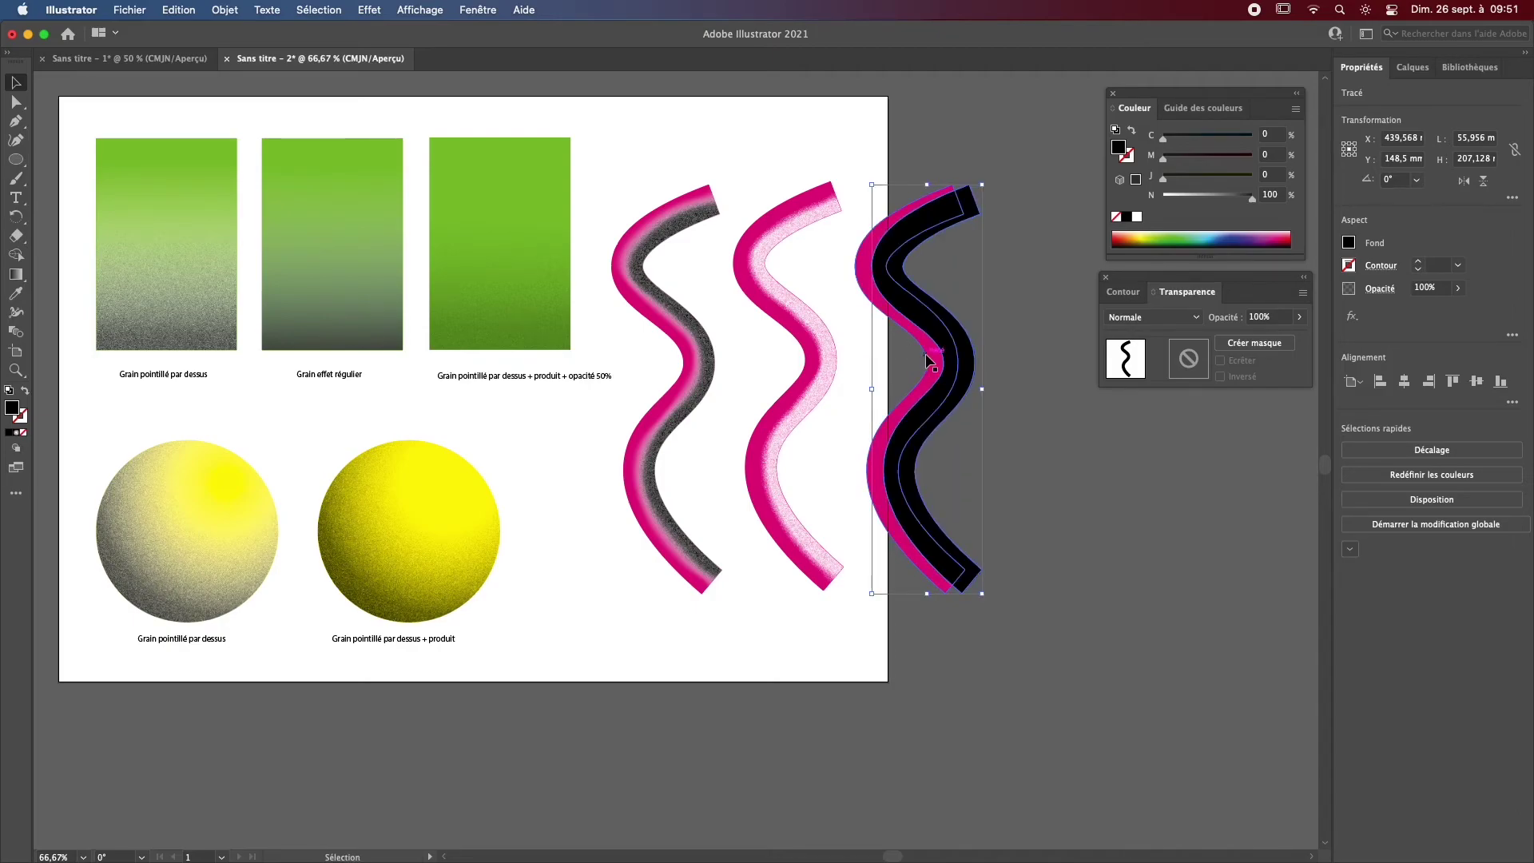
key(super+z)
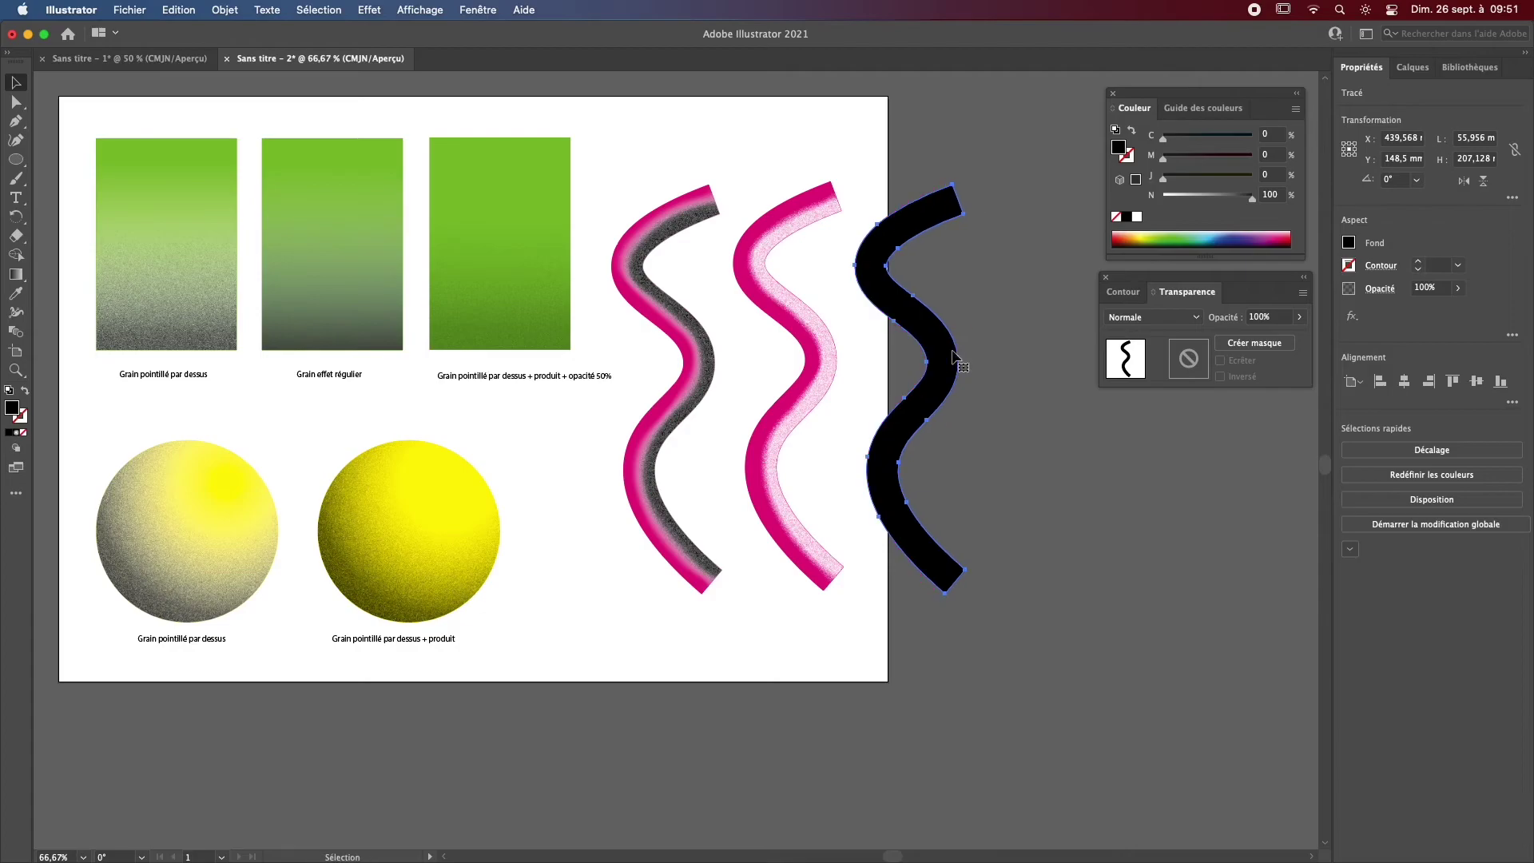
Step: Create an opacity mask on the black wave with Ecrêter off, and paste the magenta wave in front inside the mask
click(1249, 343)
click(1206, 359)
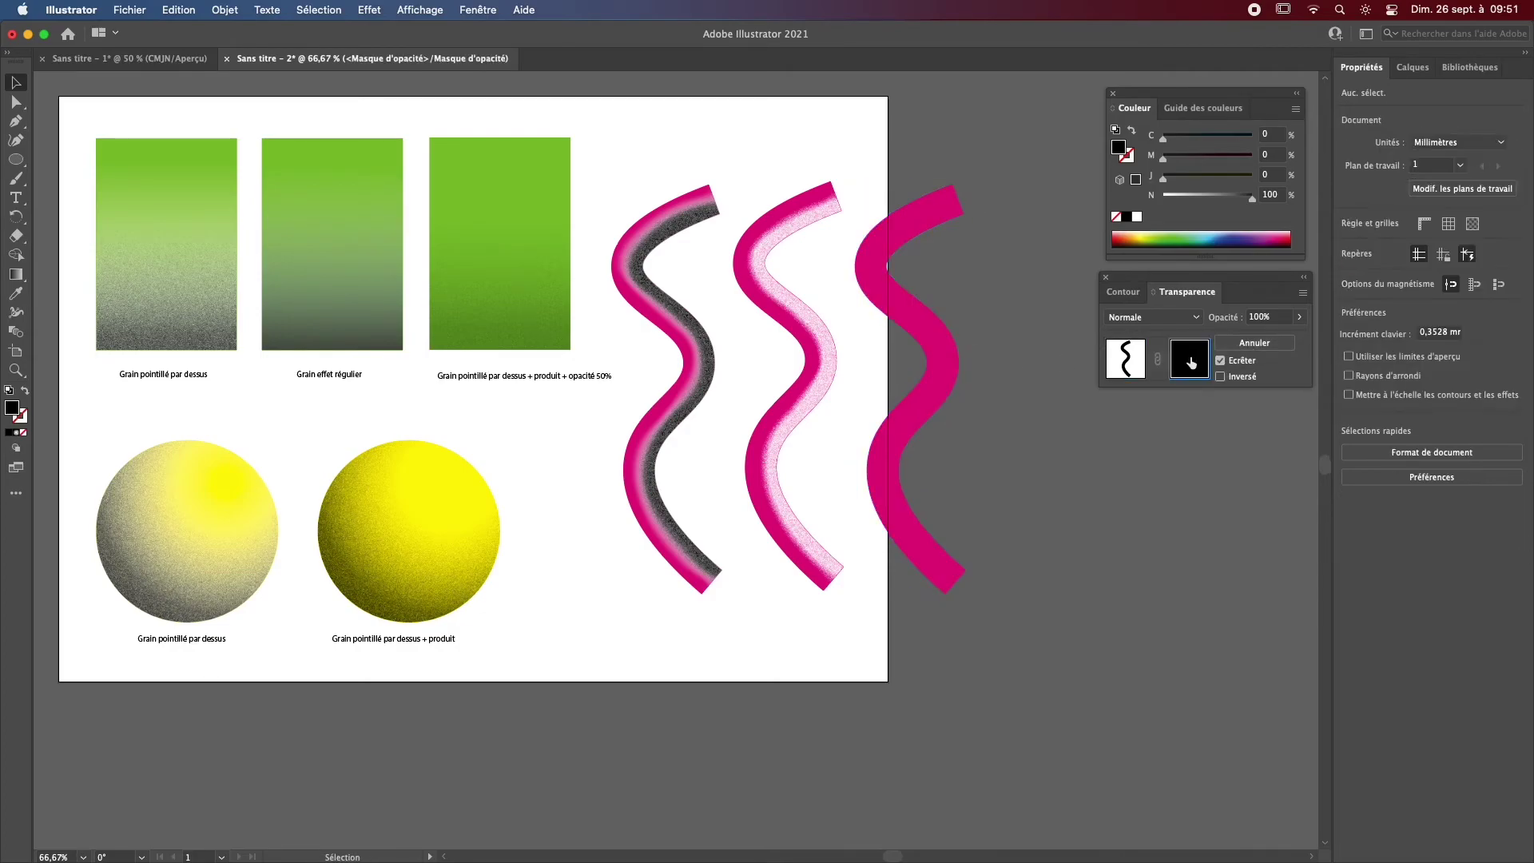
click(1221, 361)
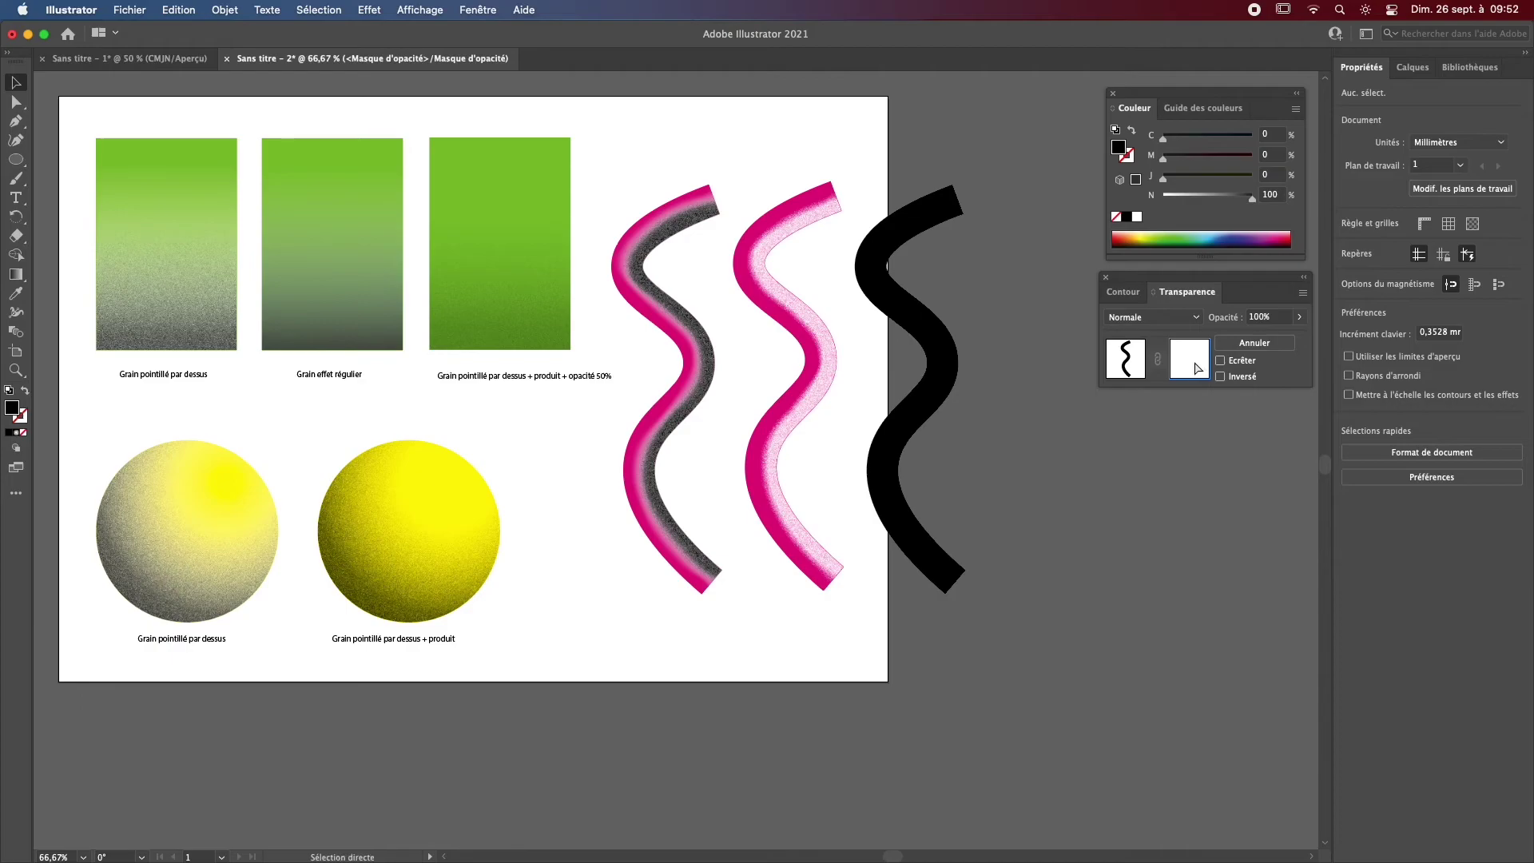
key(ctrl+f)
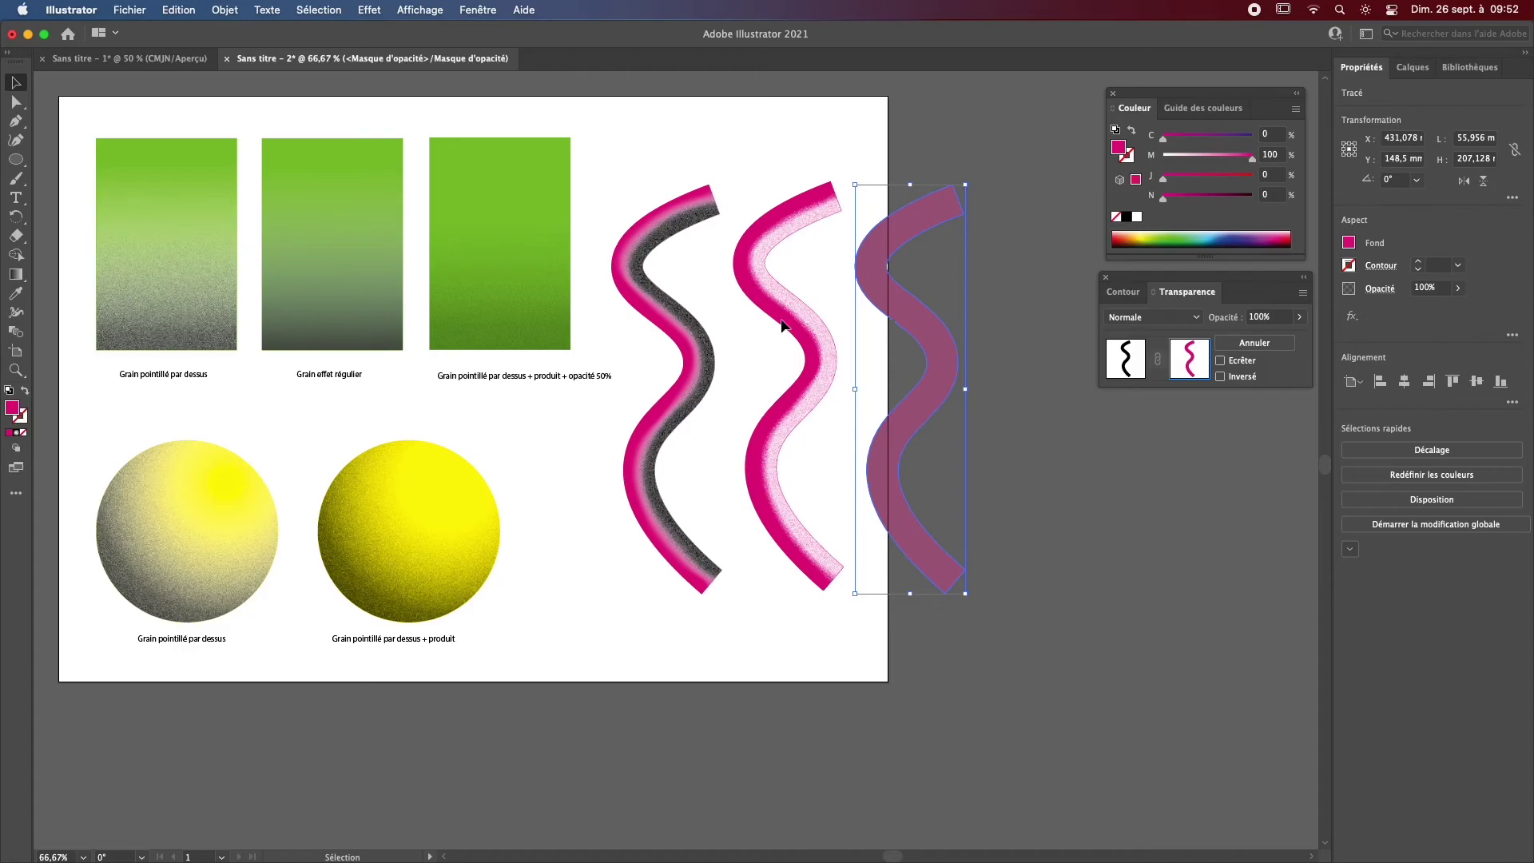
Step: Give the mask wave a freeform gradient in Lignes mode and delete its lower and middle stops
key(g)
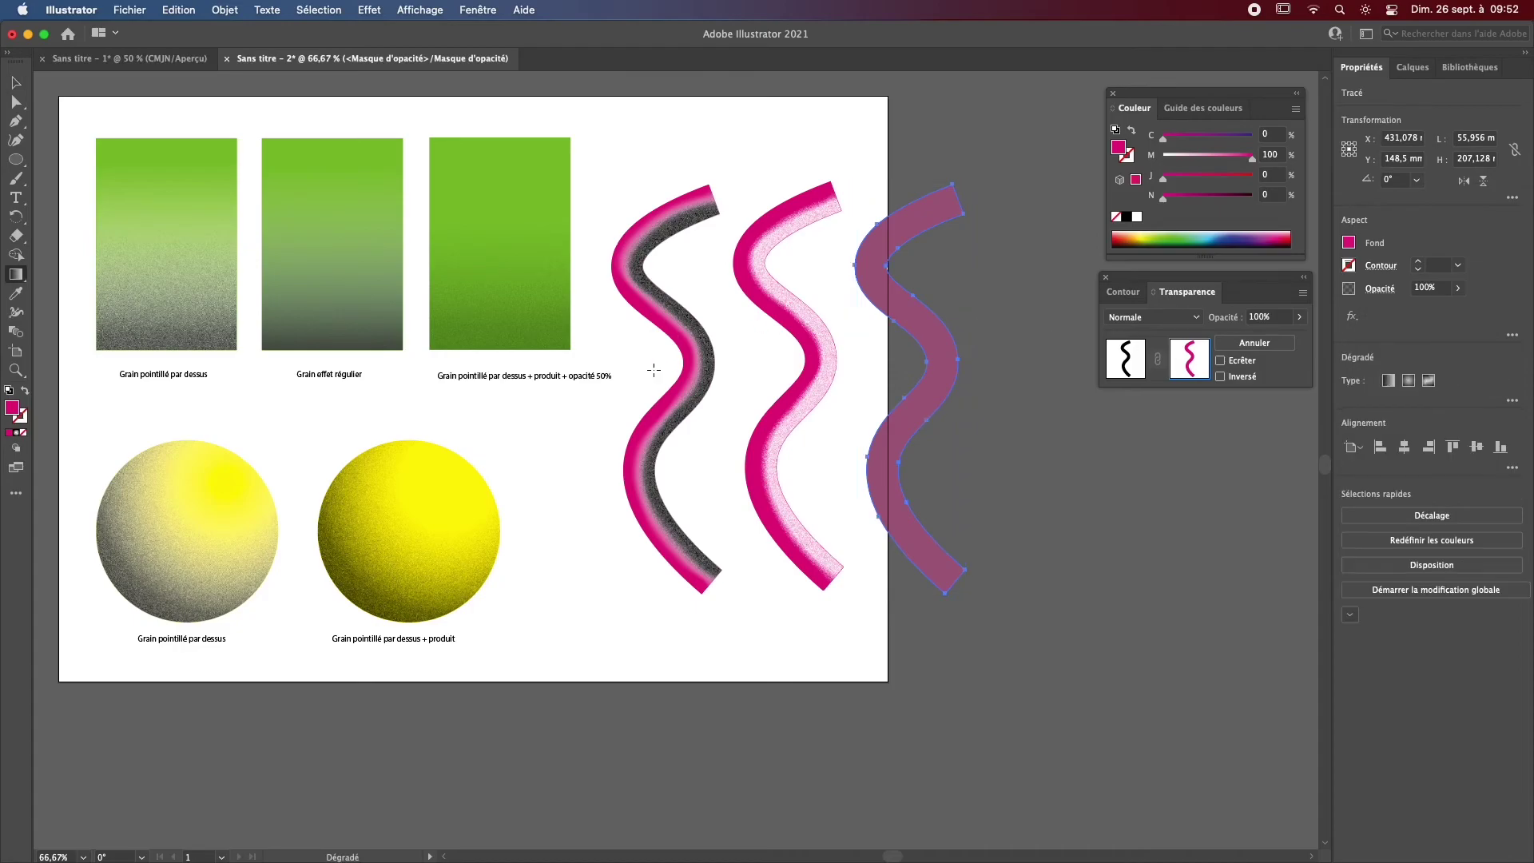
click(1430, 381)
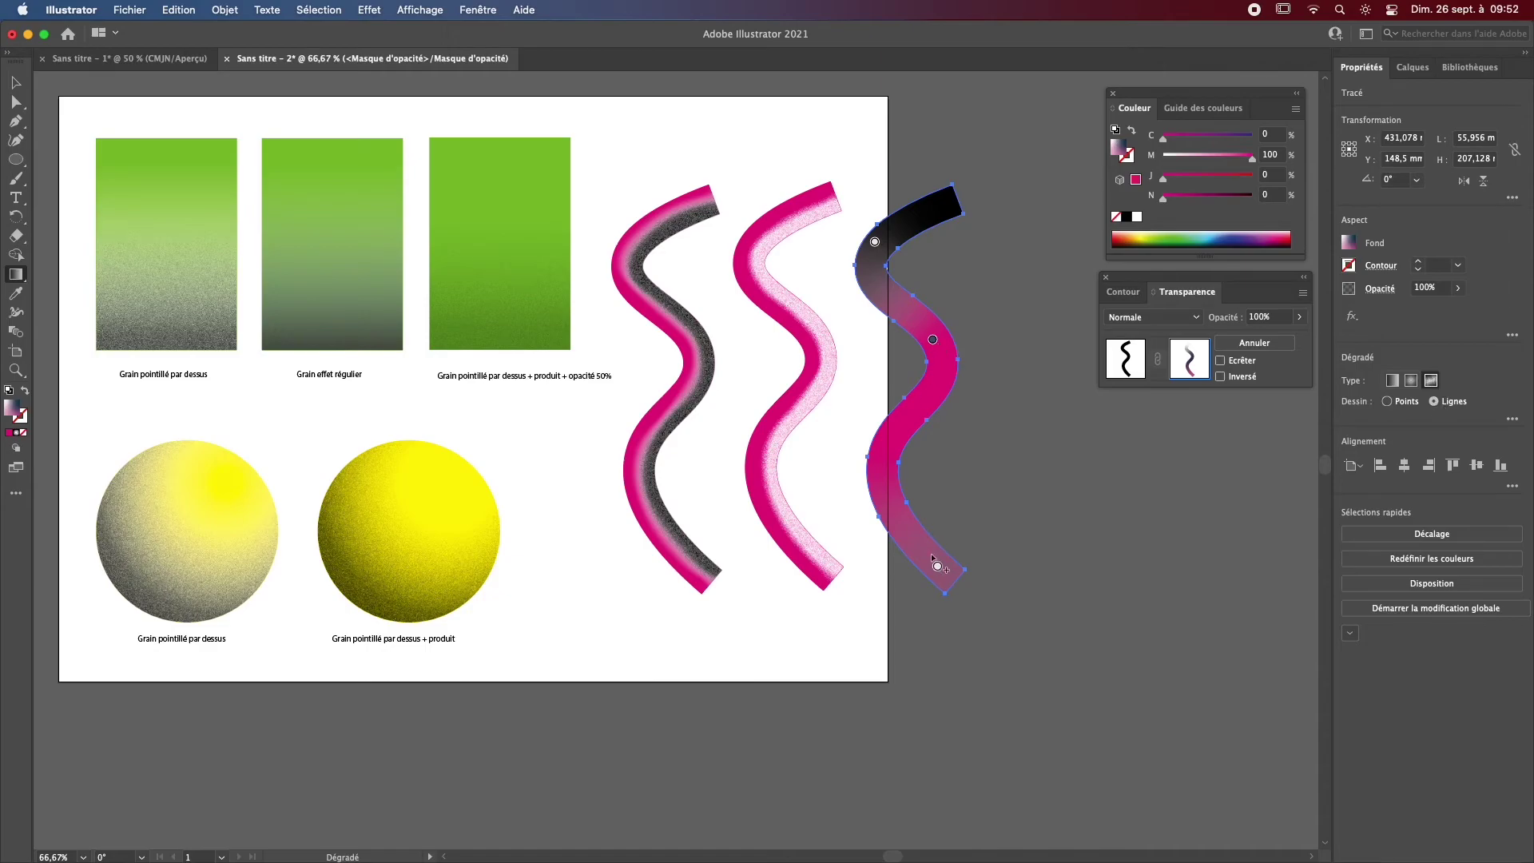
click(938, 568)
key(Delete)
click(933, 339)
key(Delete)
Step: Move the remaining gradient stop to the right-hand edge of the mask wave's upper end and colour it black
click(875, 243)
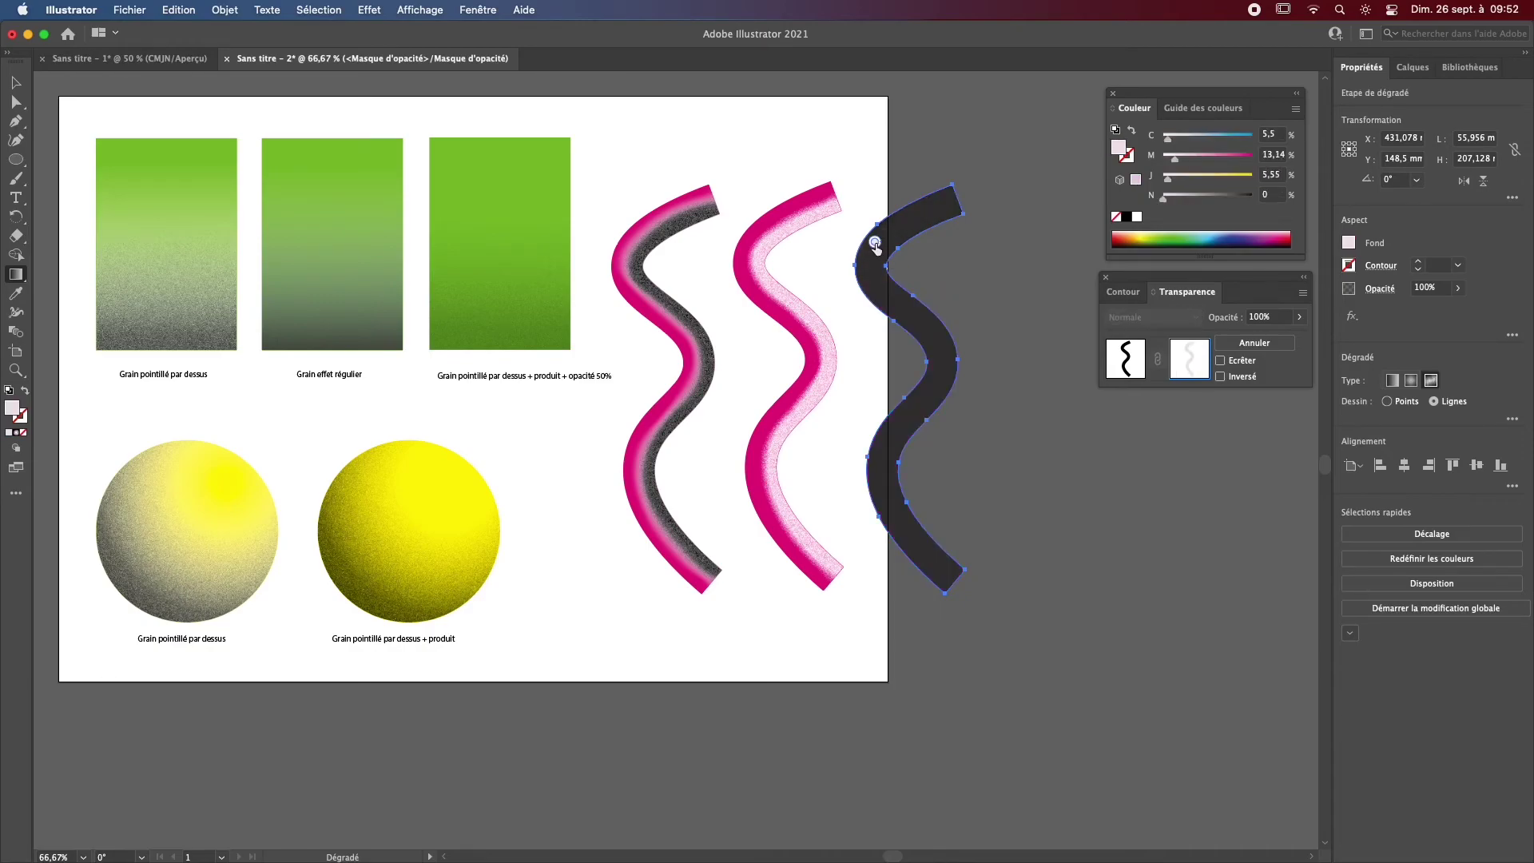
drag(876, 243, 951, 214)
double_click(951, 212)
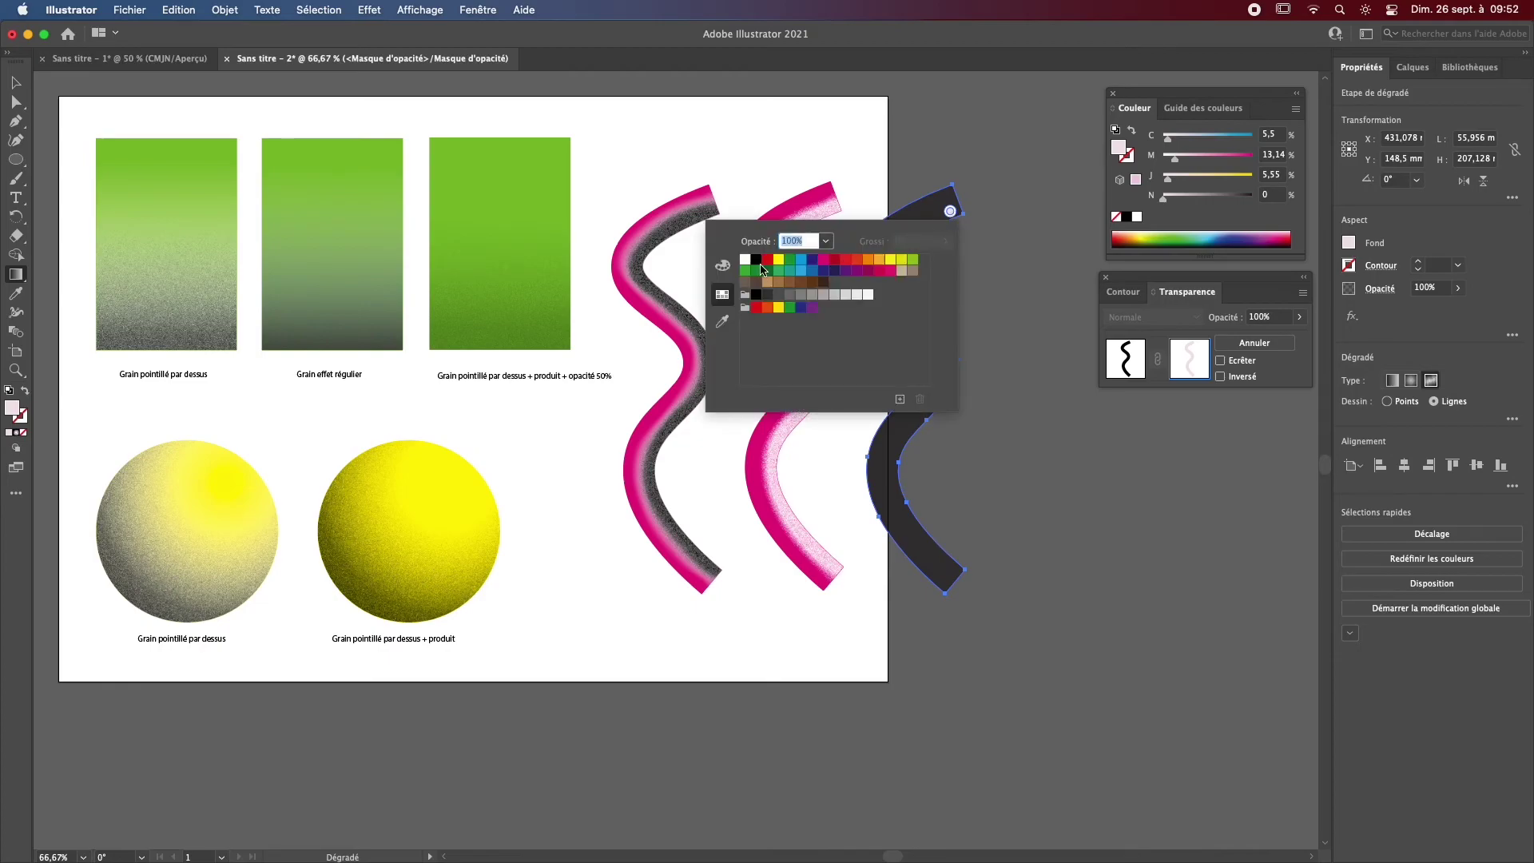
click(756, 260)
Step: Draw a line of black gradient stops down the right-hand edge of the new mask wave, ending at its lower end
click(950, 211)
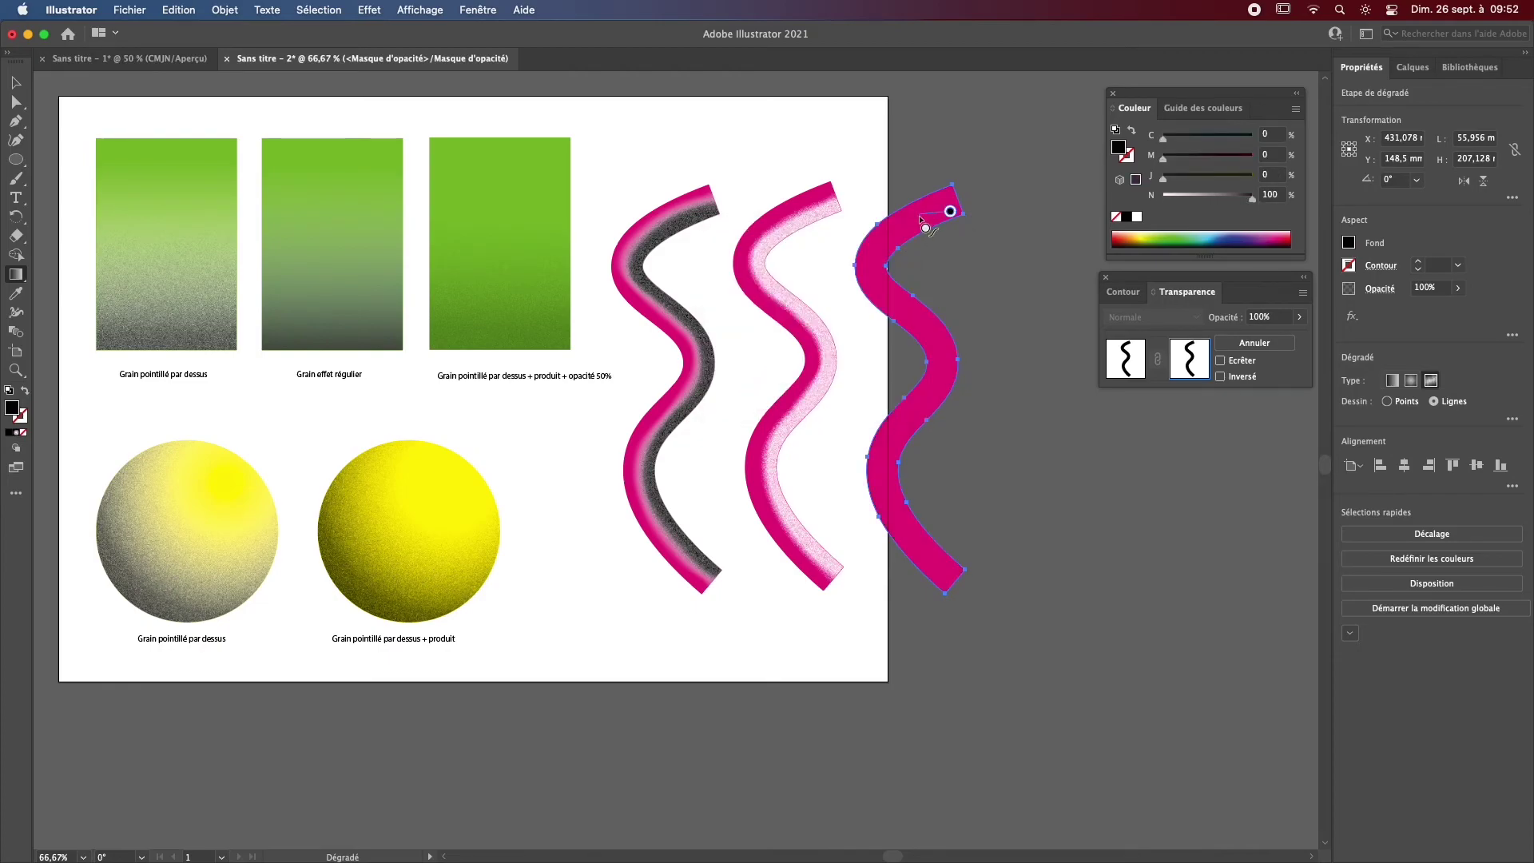
click(891, 243)
click(922, 310)
click(947, 351)
click(938, 393)
click(902, 439)
click(897, 498)
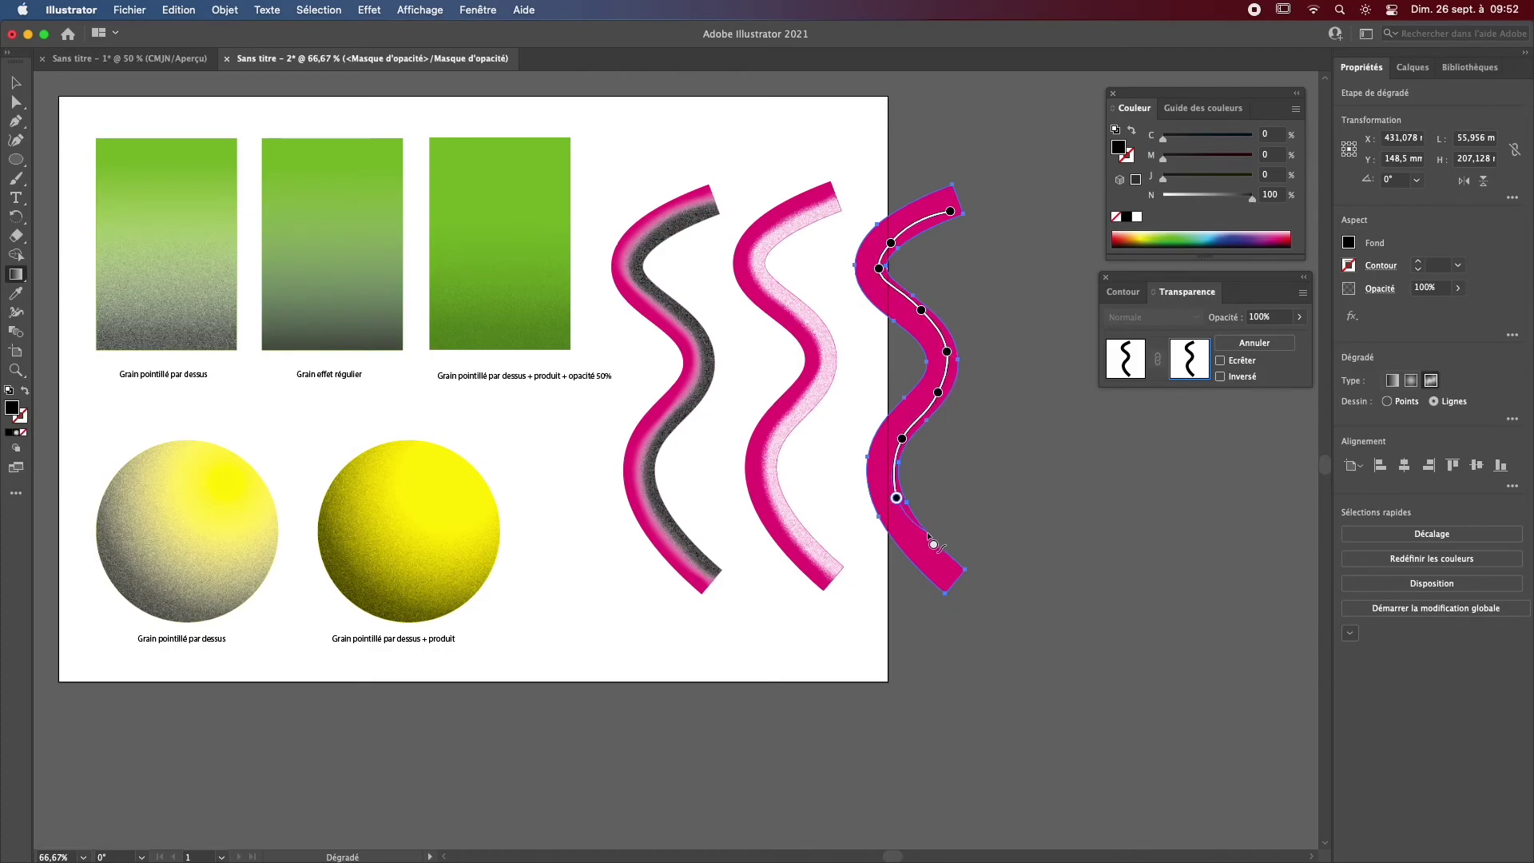
click(952, 568)
key(Escape)
Step: Draw a line of white gradient stops up the left-hand edge of the new mask wave, and invert the opacity mask
click(948, 593)
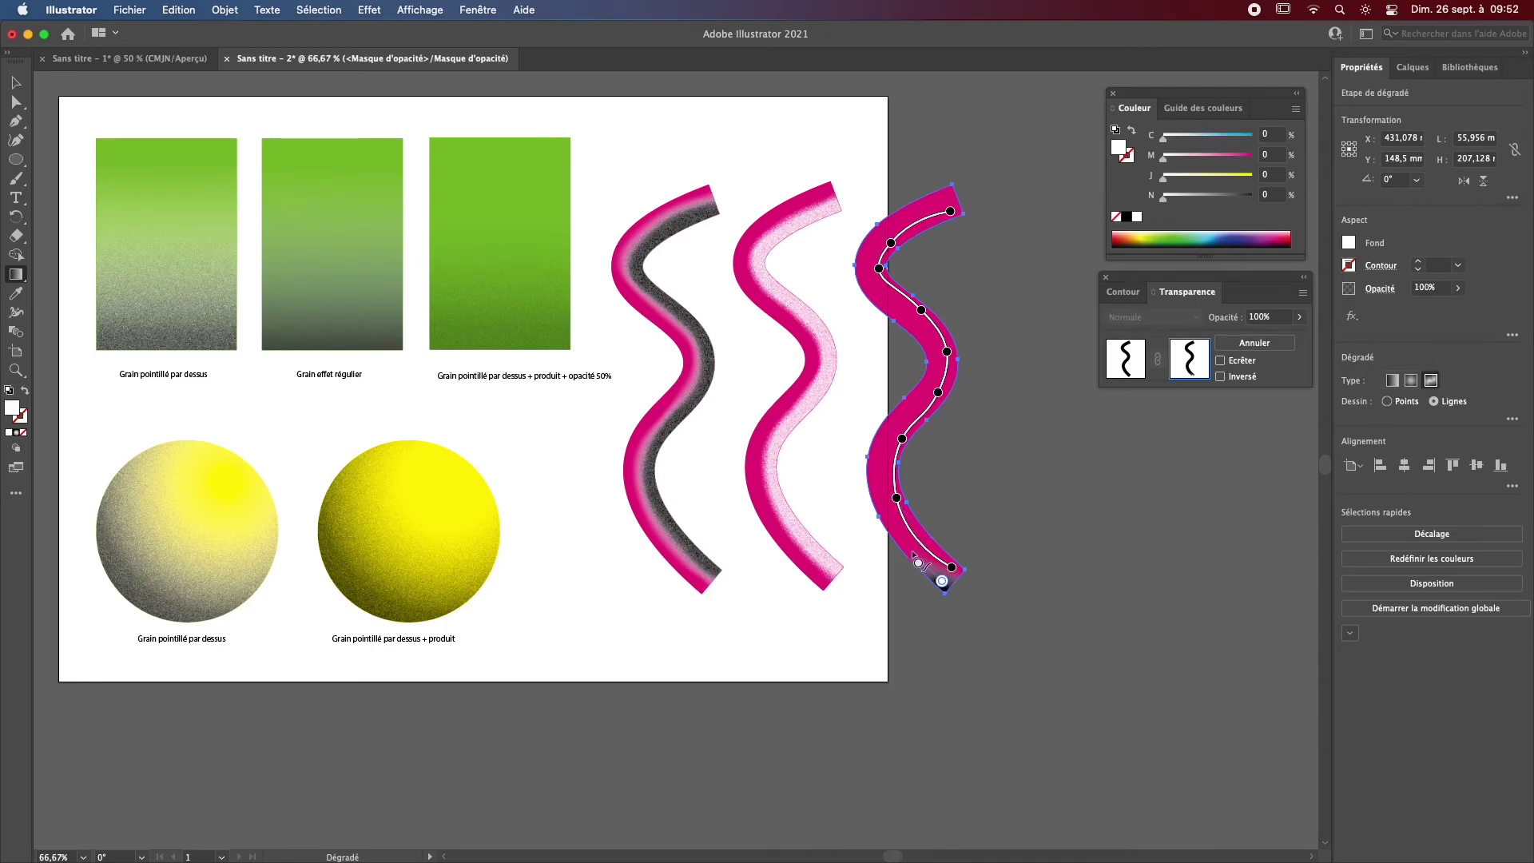
click(877, 438)
click(921, 390)
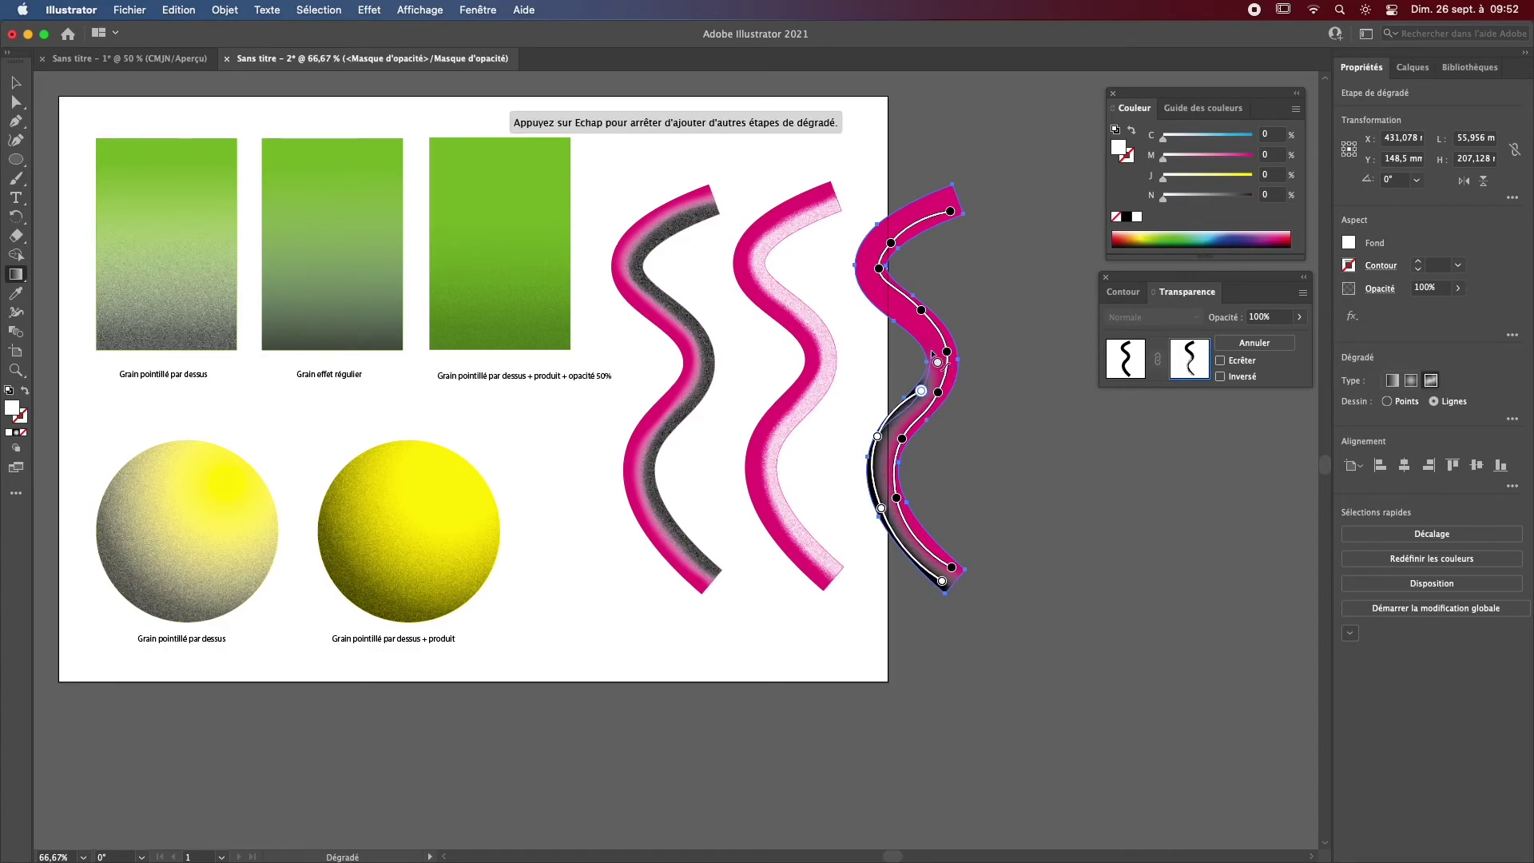
click(928, 344)
click(900, 312)
click(873, 278)
drag(873, 278, 864, 263)
click(883, 228)
click(957, 207)
click(947, 195)
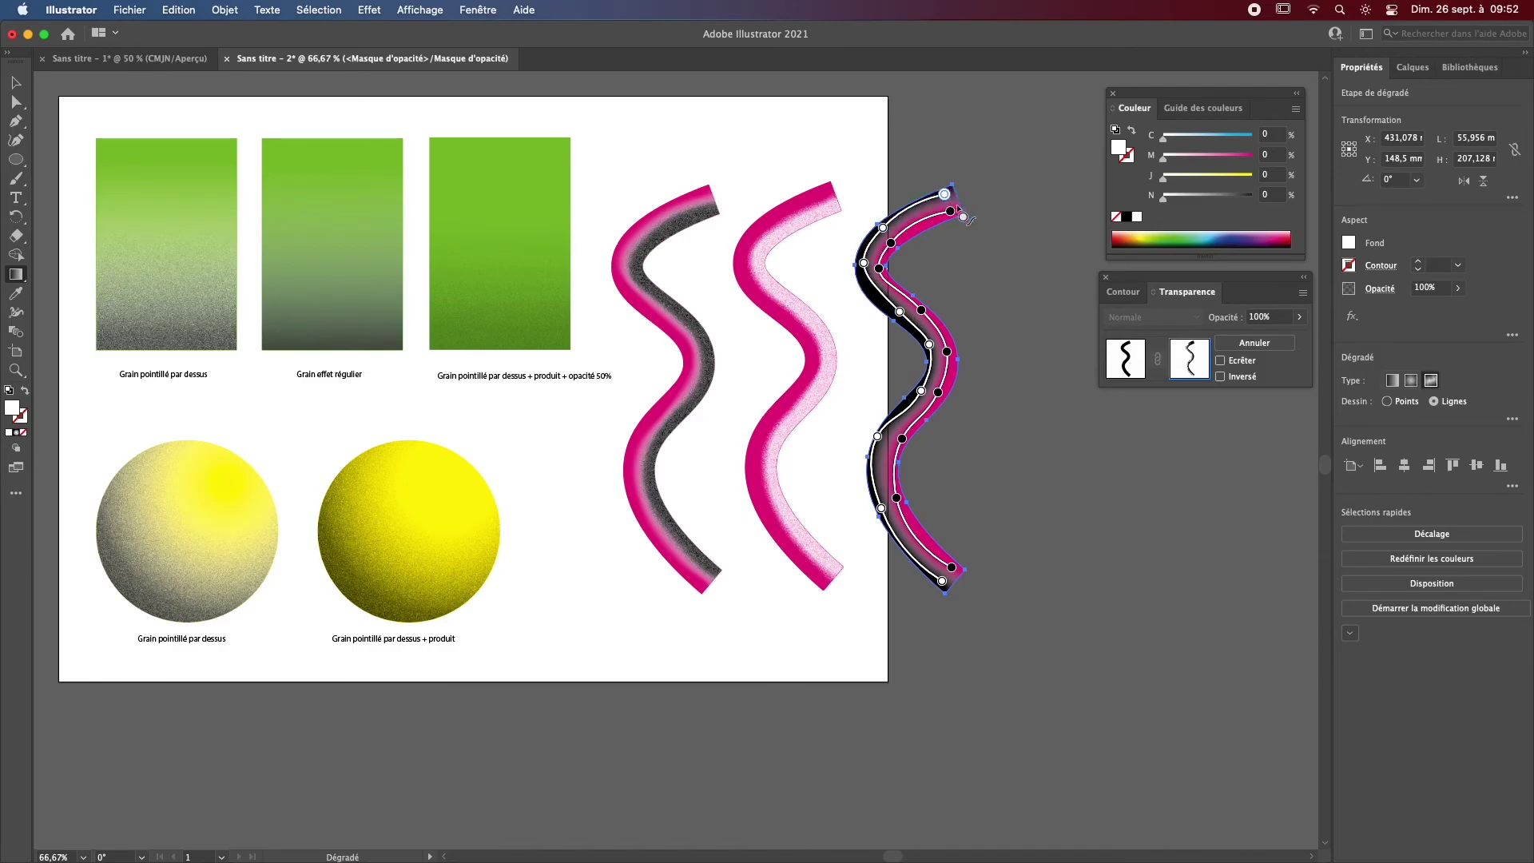
key(Escape)
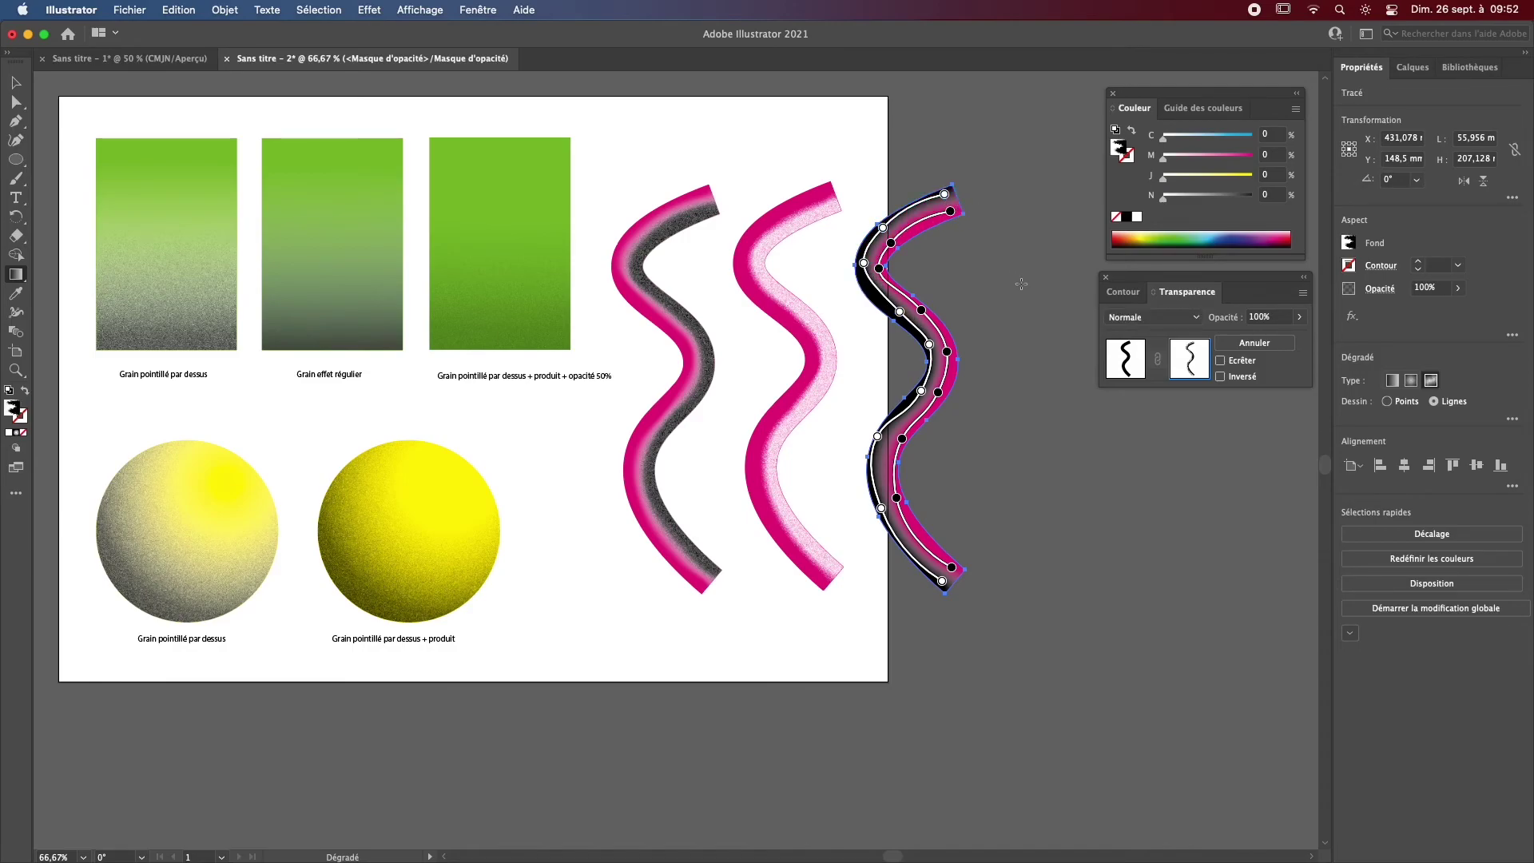
click(1220, 377)
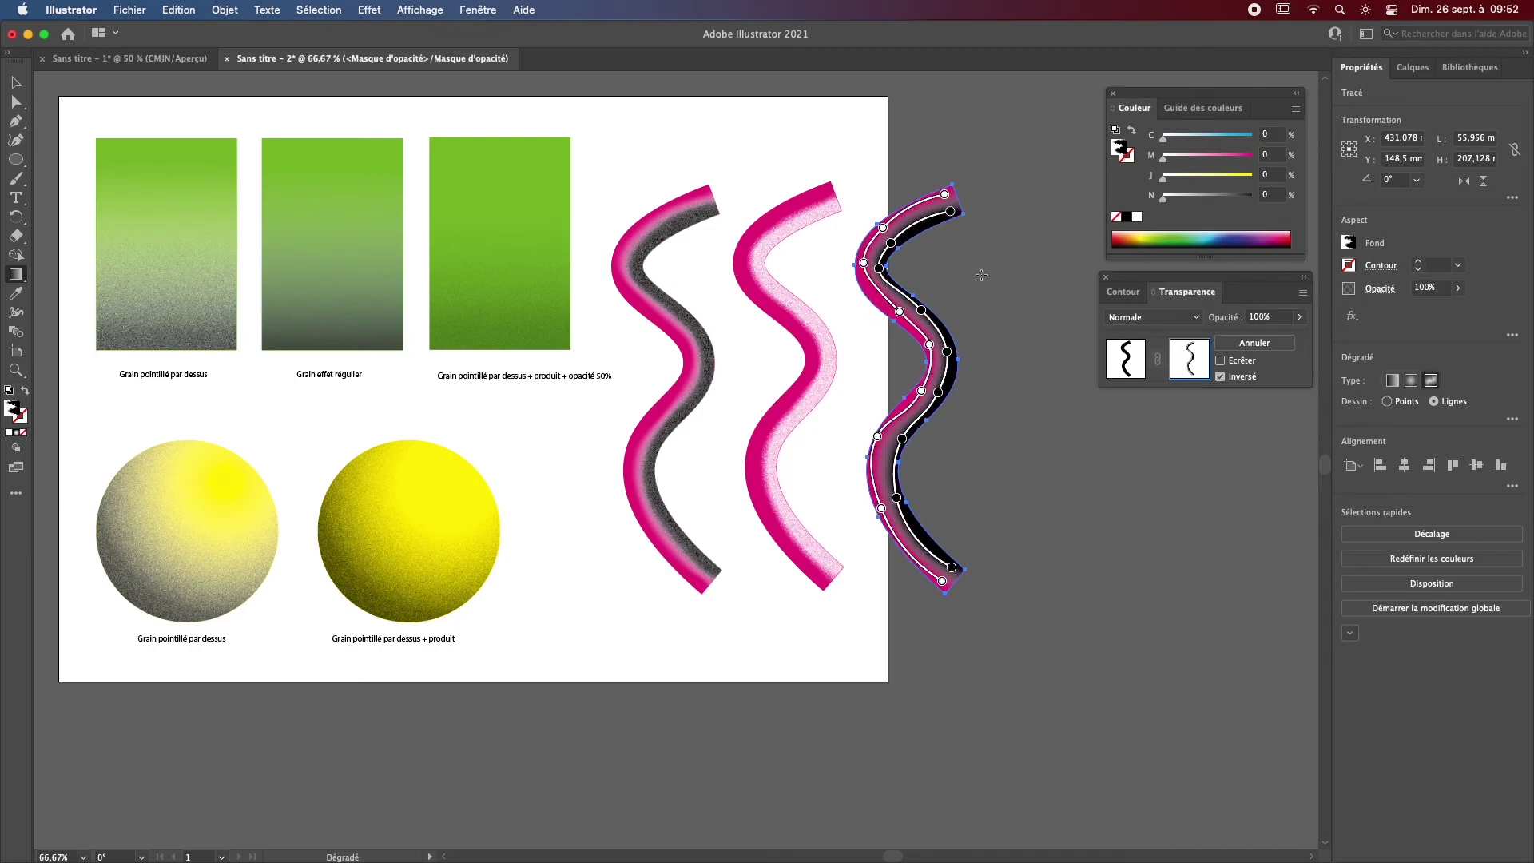
Step: Reapply the last Grain effect to the freeform gradient in the black overlay wave's opacity mask, and return to the artwork
click(1134, 360)
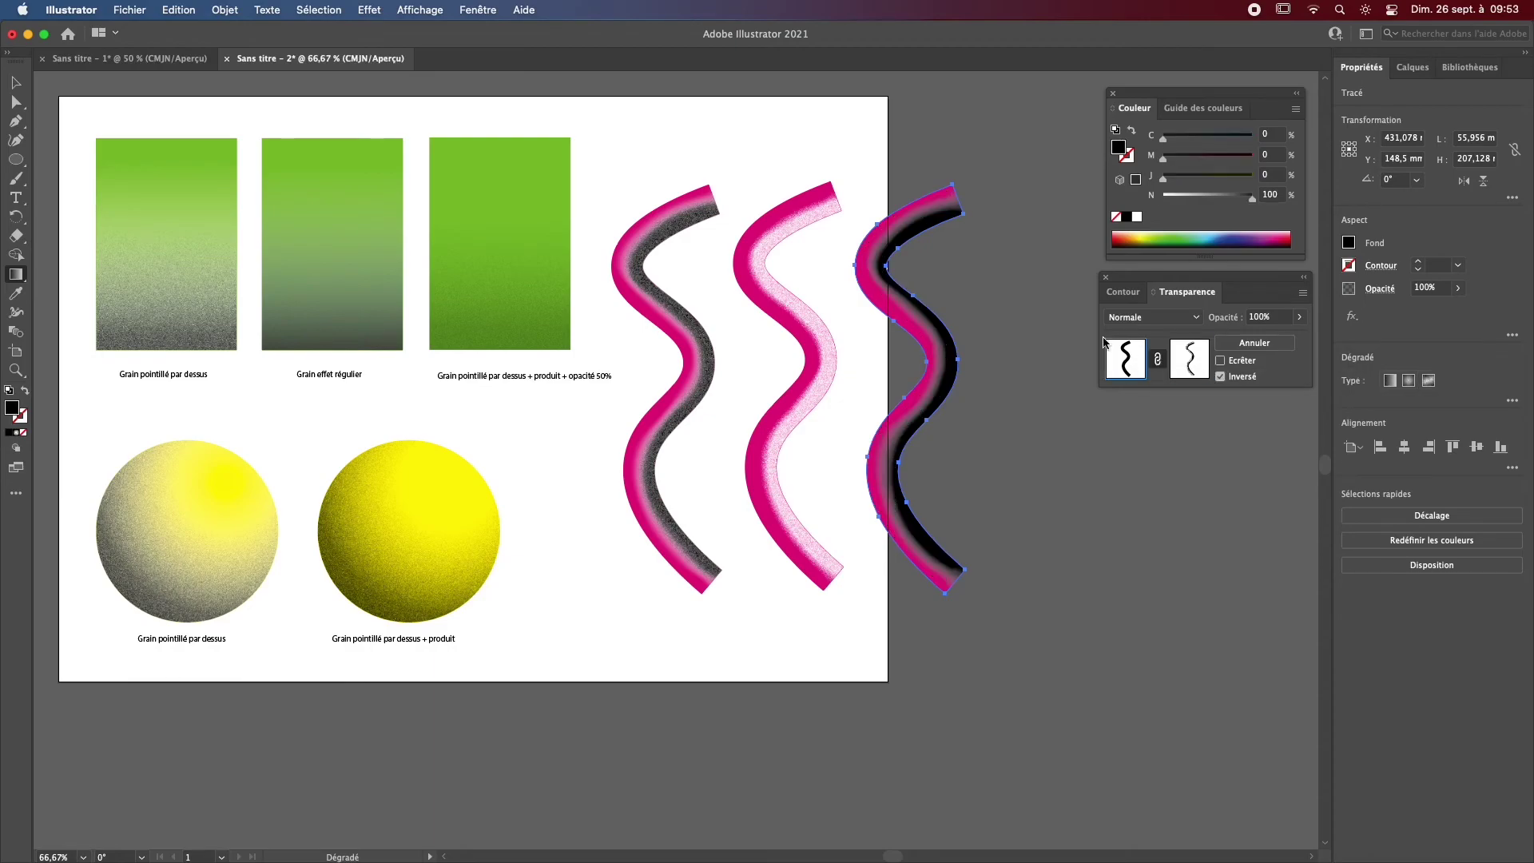
click(1191, 367)
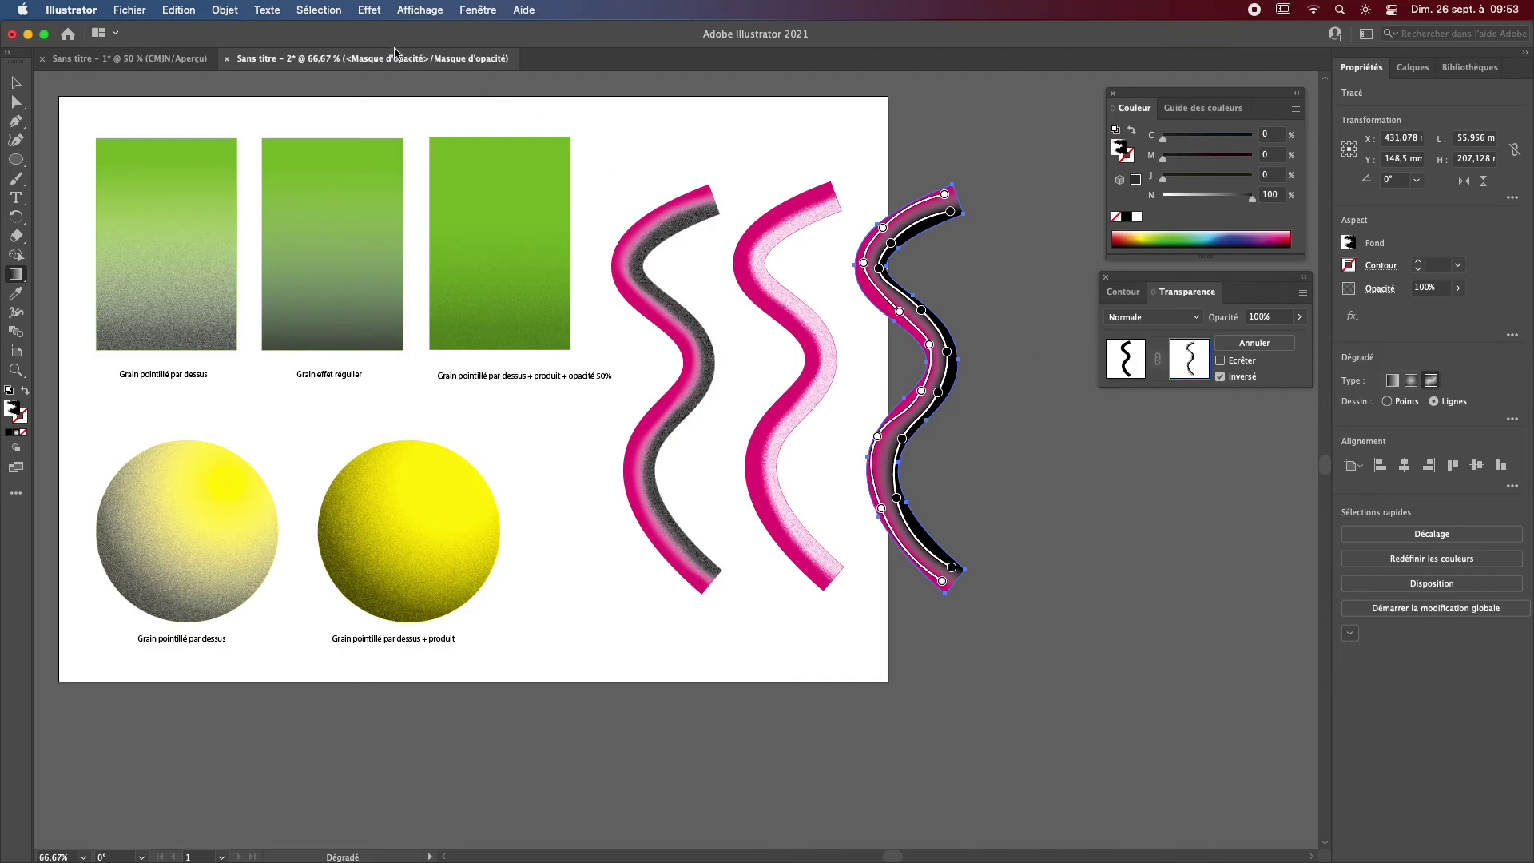
click(369, 9)
click(379, 34)
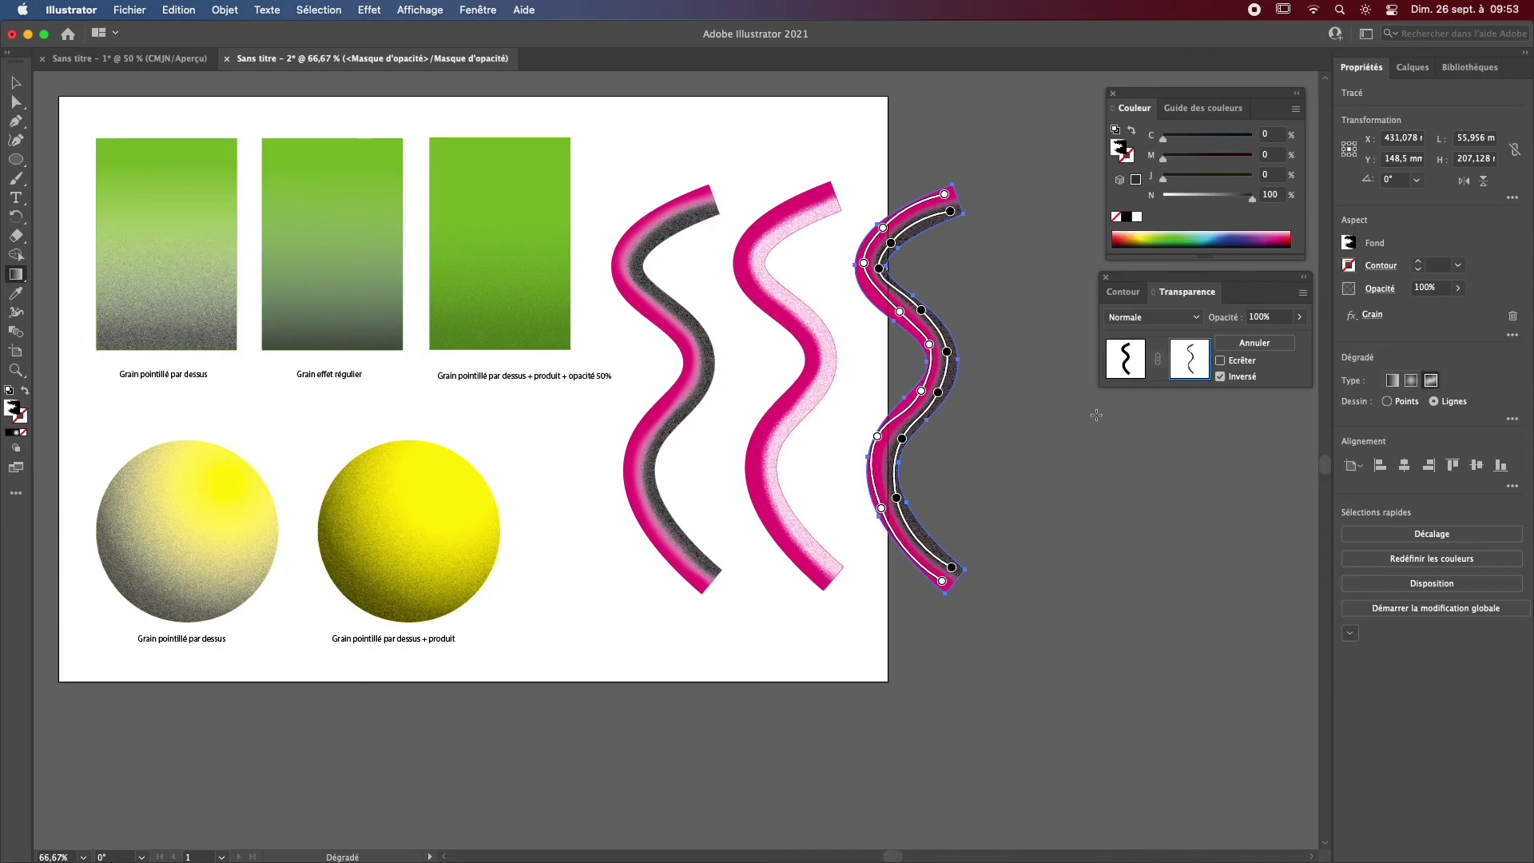
click(1135, 360)
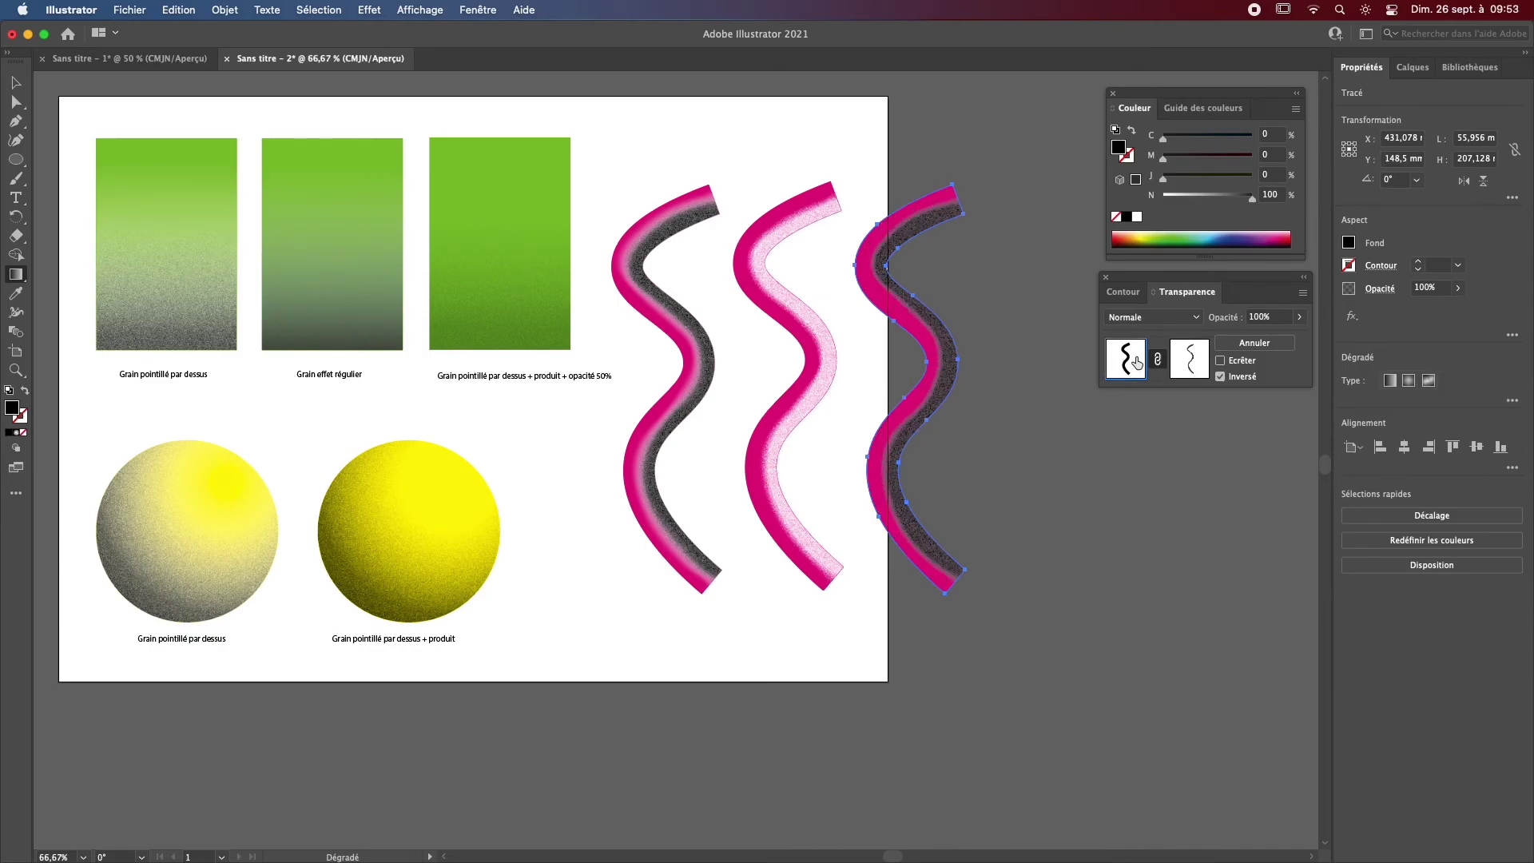
click(12, 80)
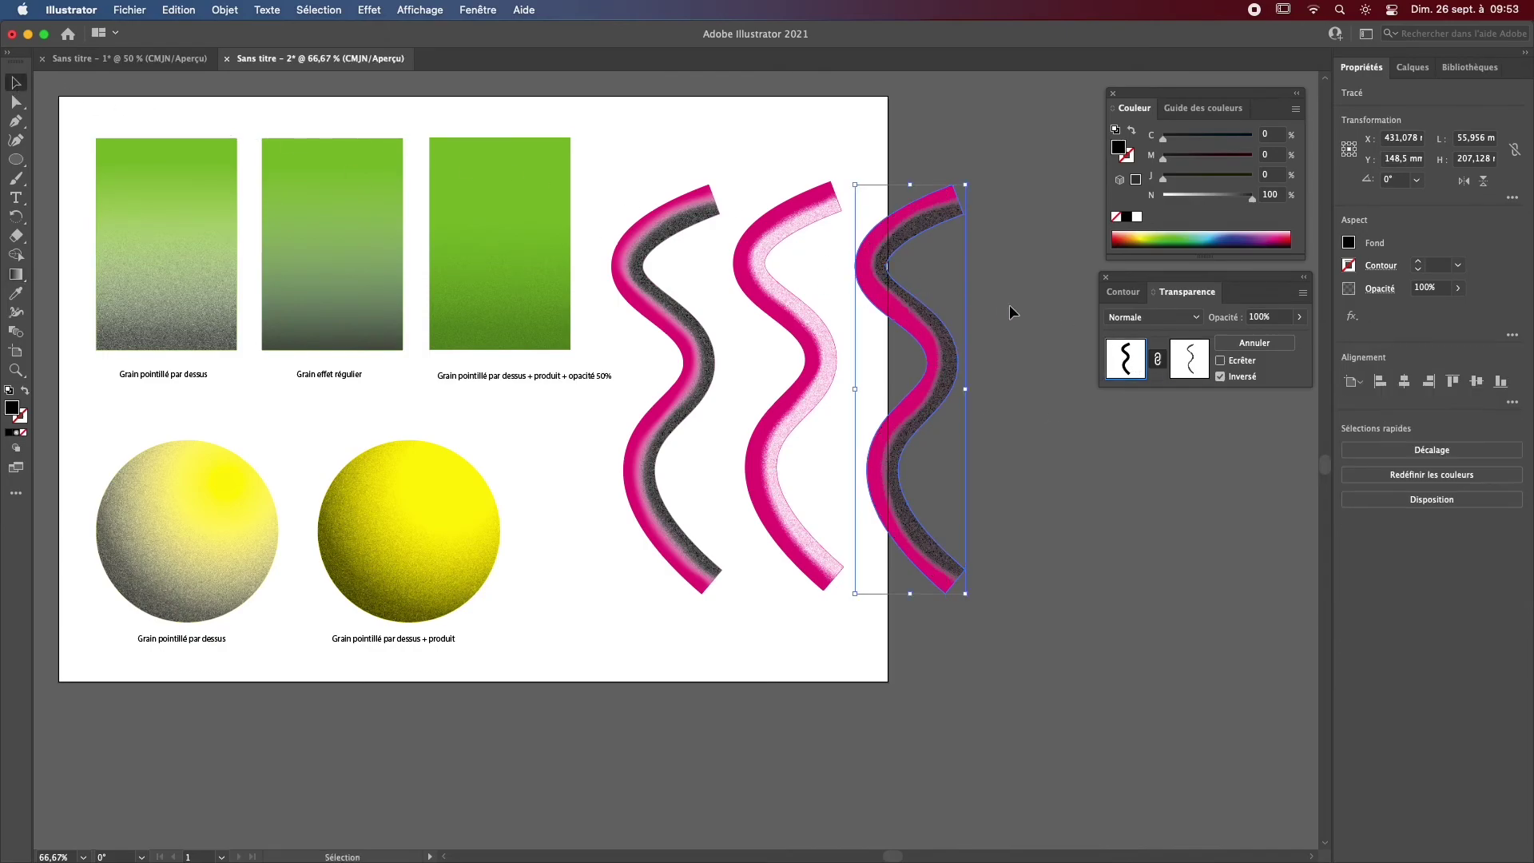
click(1009, 363)
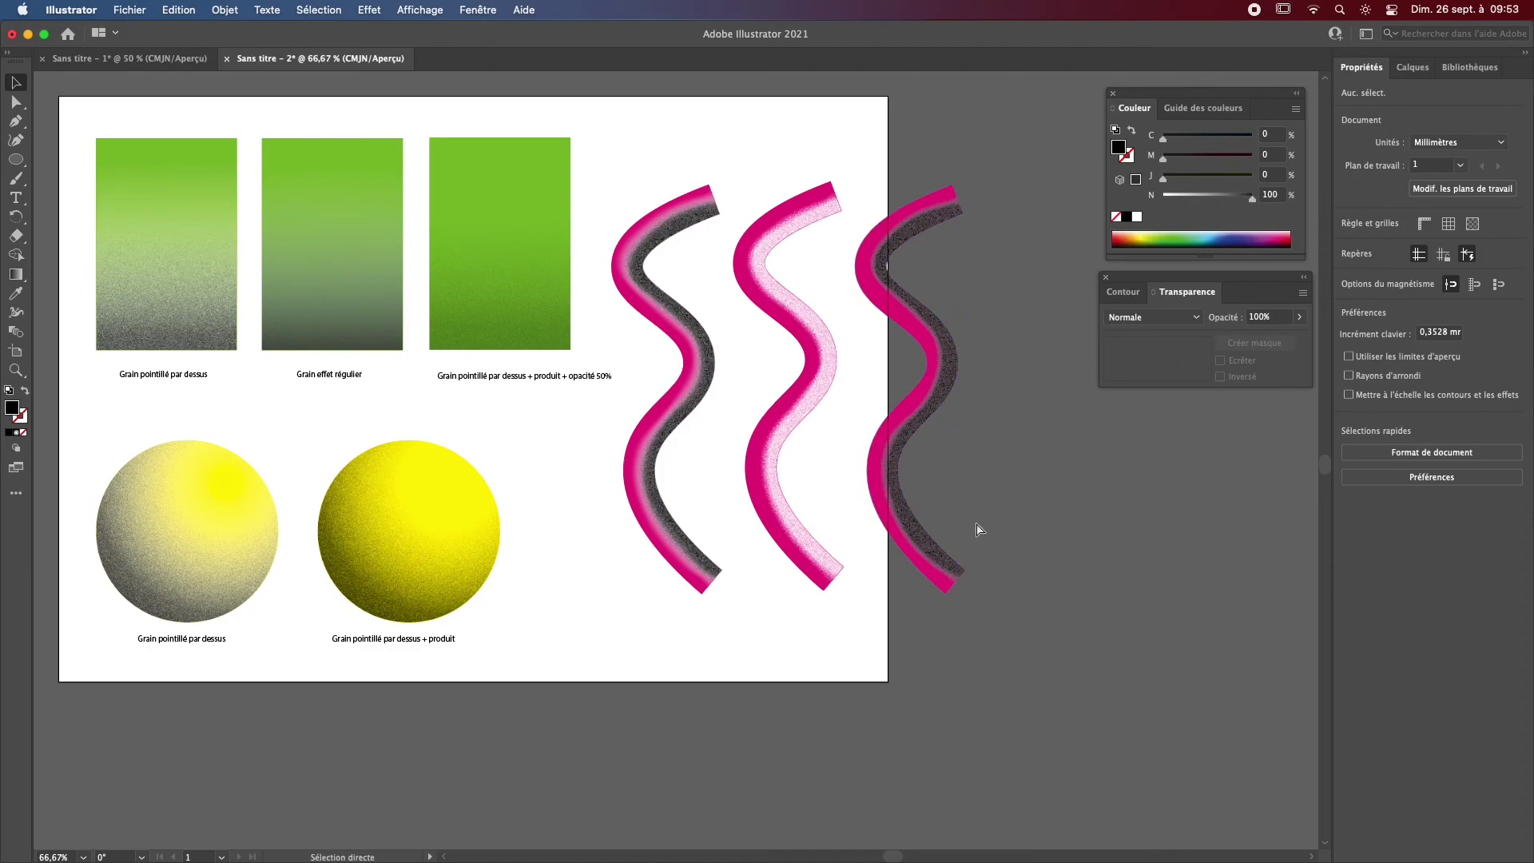
Step: Set the Grain effect in the black overlay wave's opacity mask to intensity 30 and contrast 0, keeping the Pointillé type
key(super+plus)
key(super+plus)
drag(834, 498, 748, 495)
scroll(748, 494, right, 10)
scroll(748, 494, up, 7)
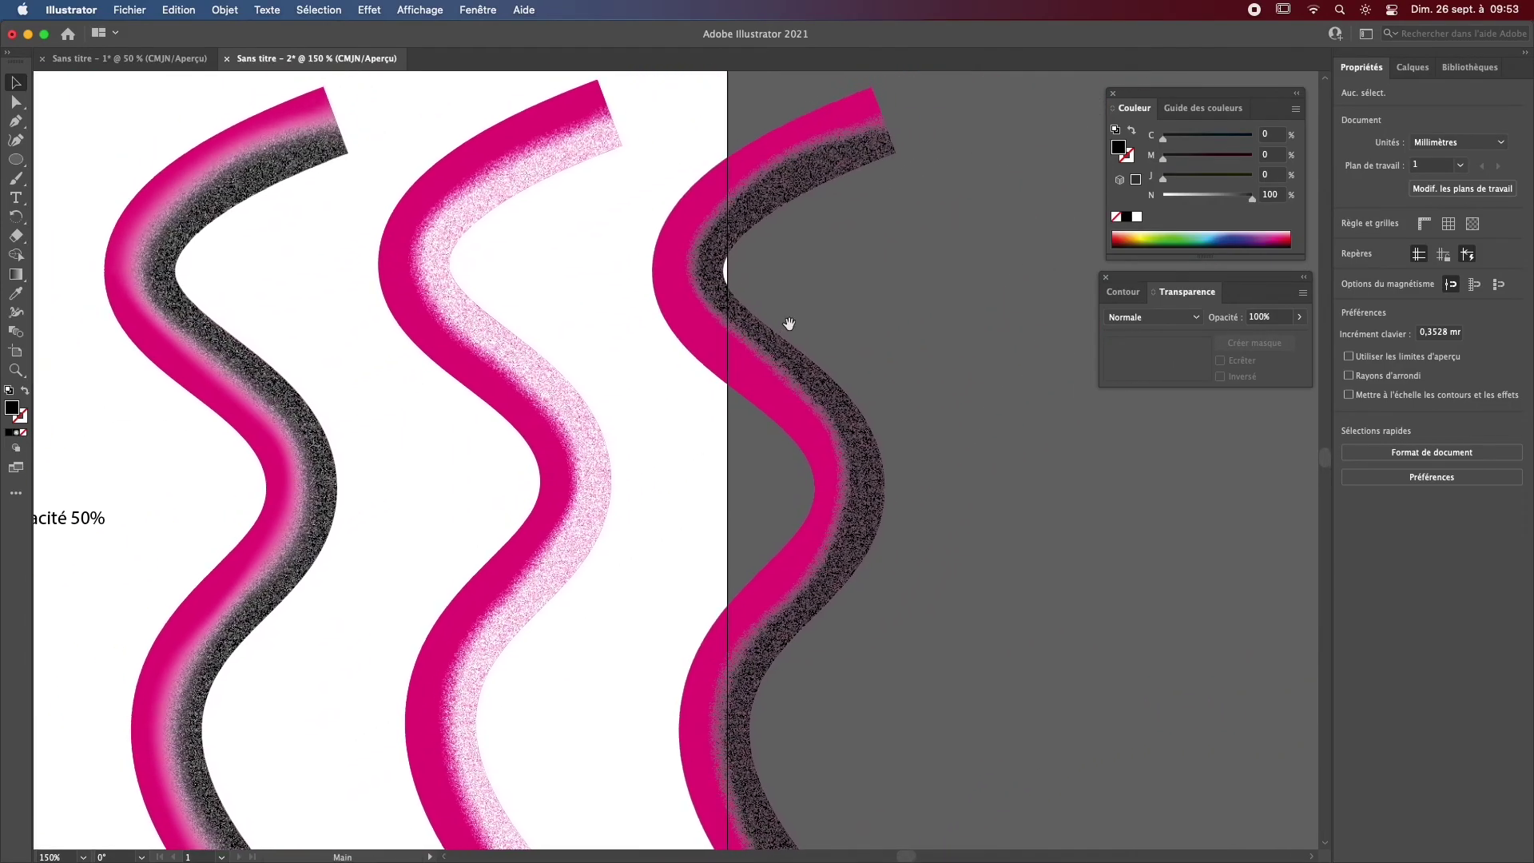
click(855, 453)
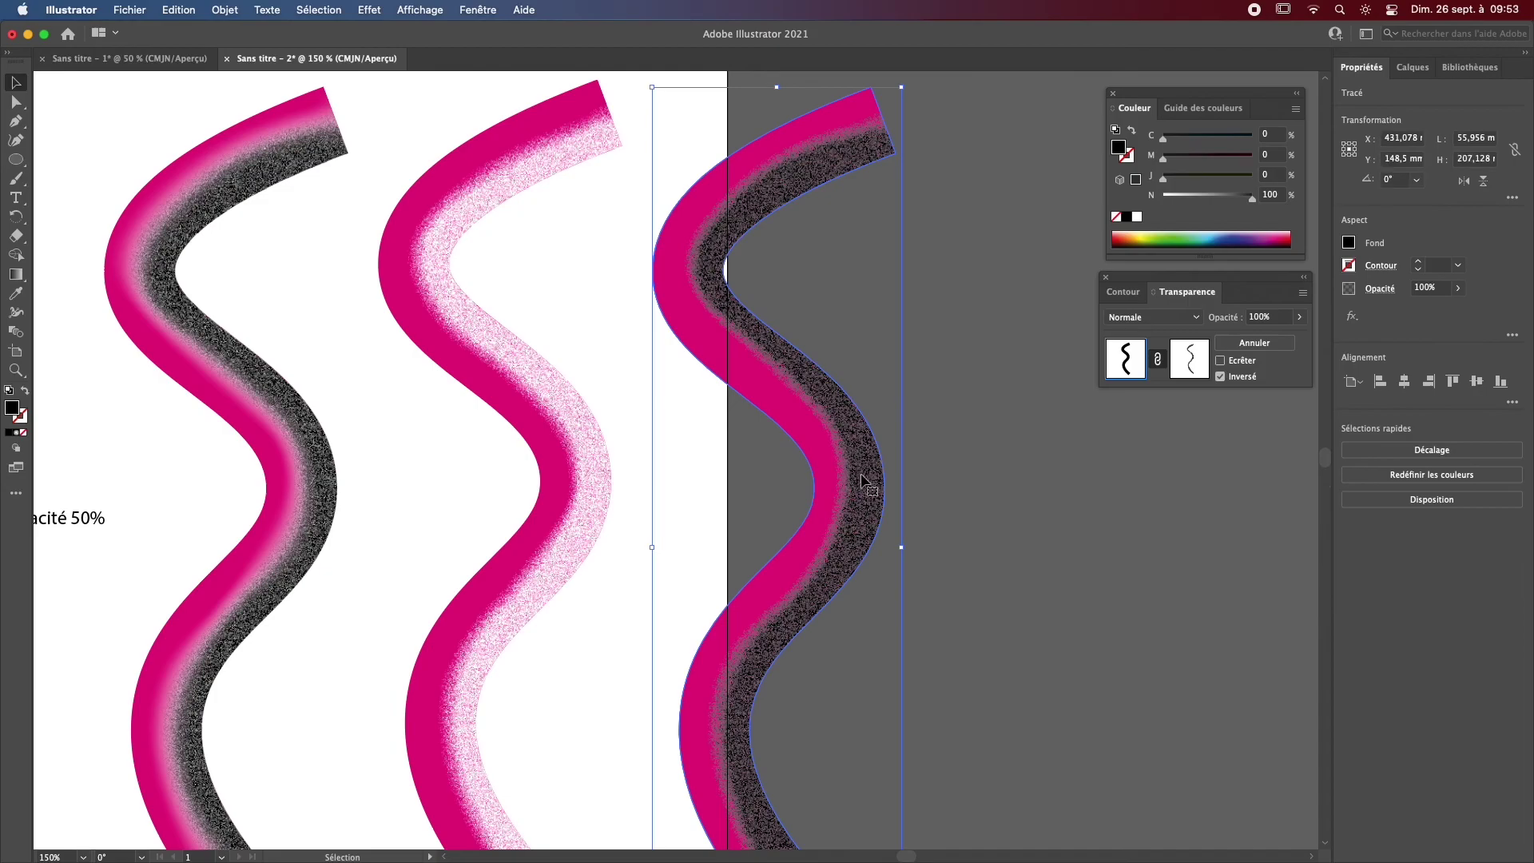
click(1194, 362)
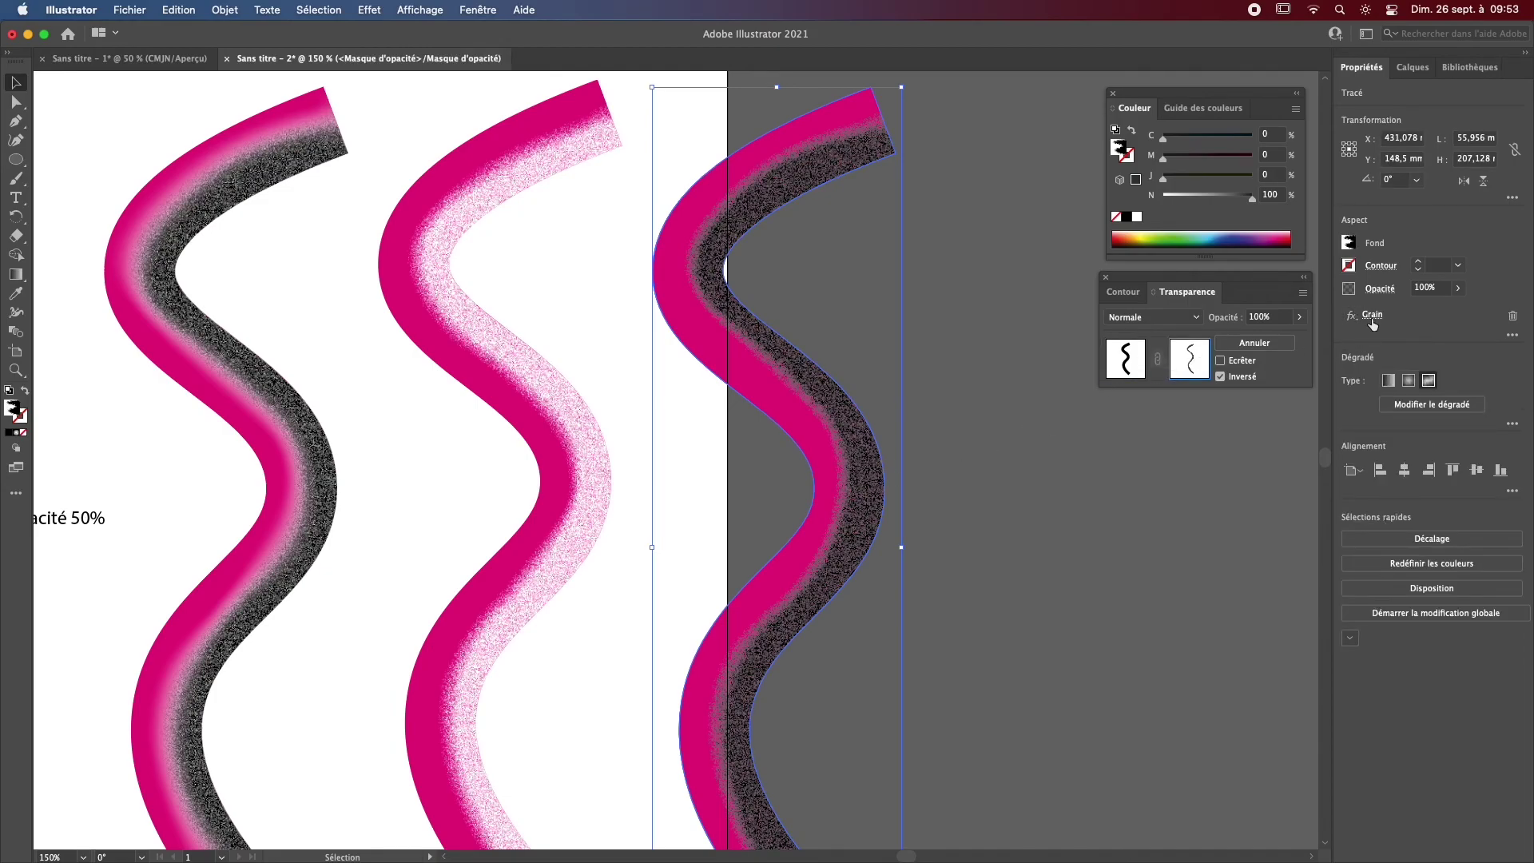
click(1373, 316)
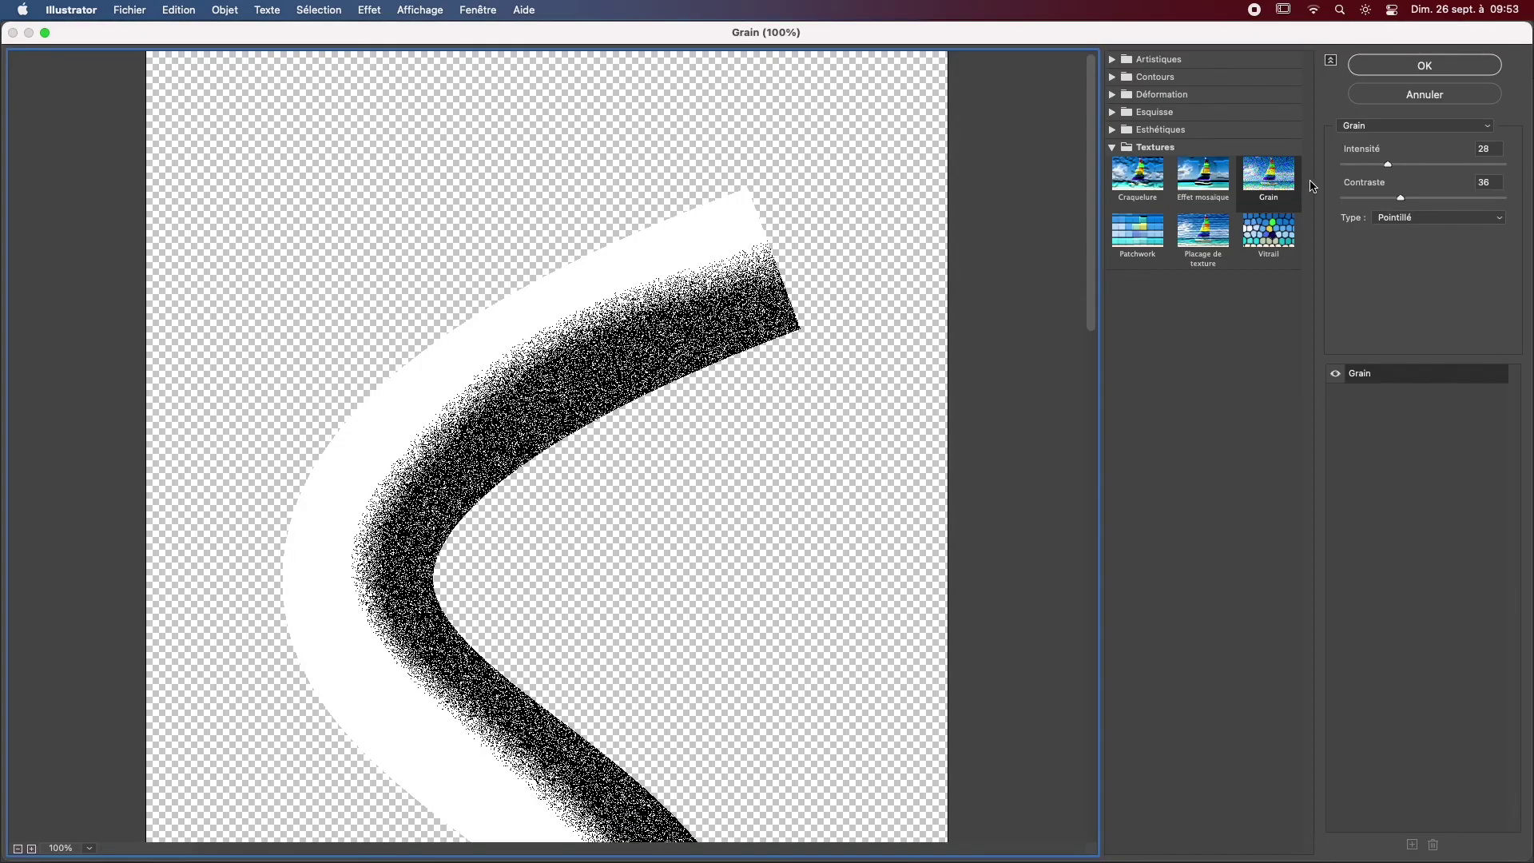
drag(1388, 164, 1290, 200)
mouse_move(1375, 165)
mouse_down()
mouse_move(1415, 167)
mouse_move(1396, 174)
mouse_up()
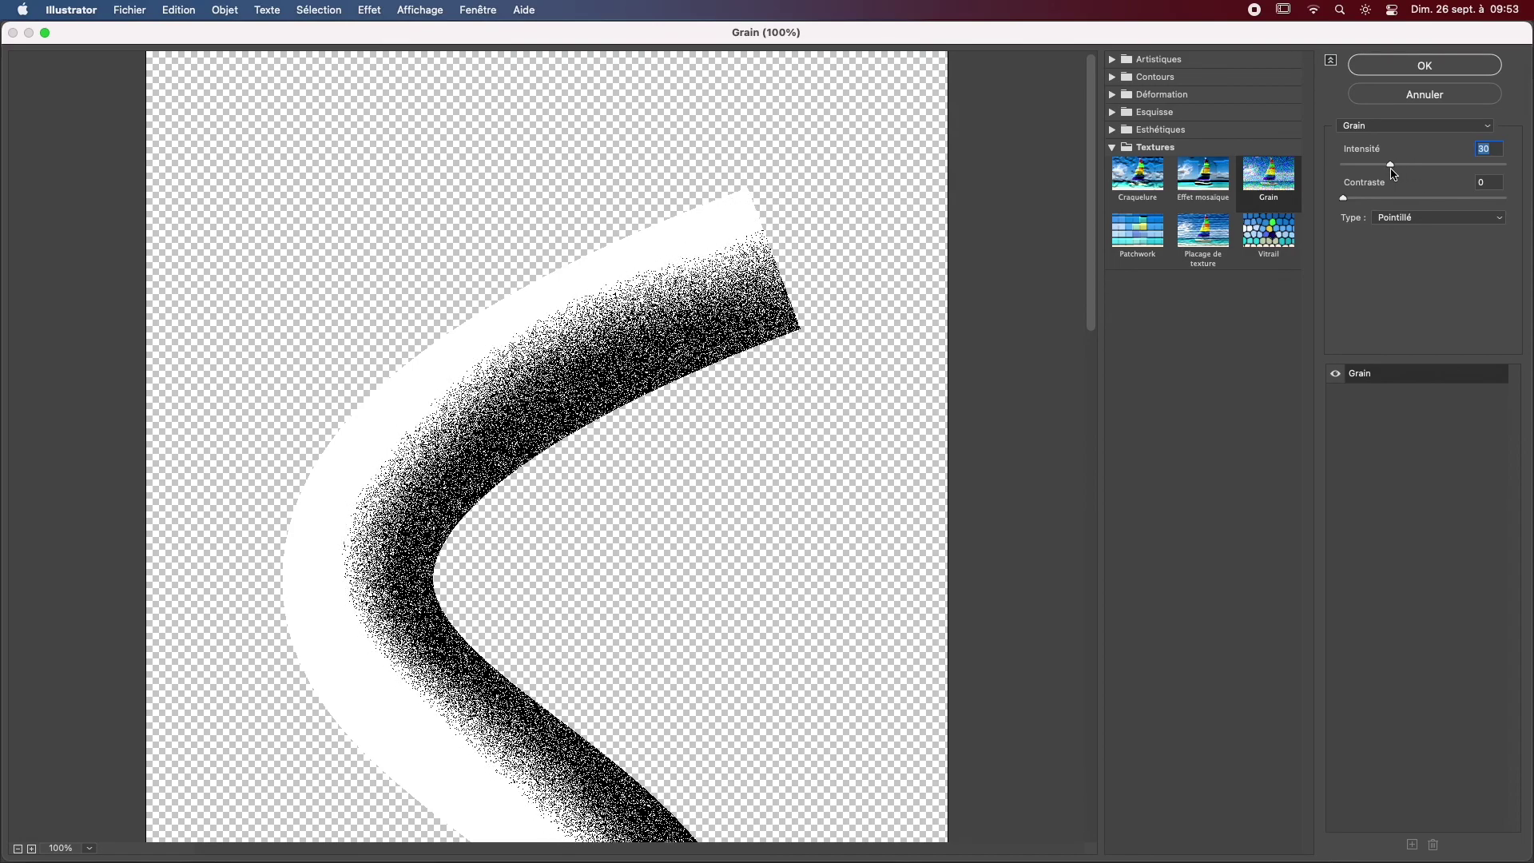
click(1456, 64)
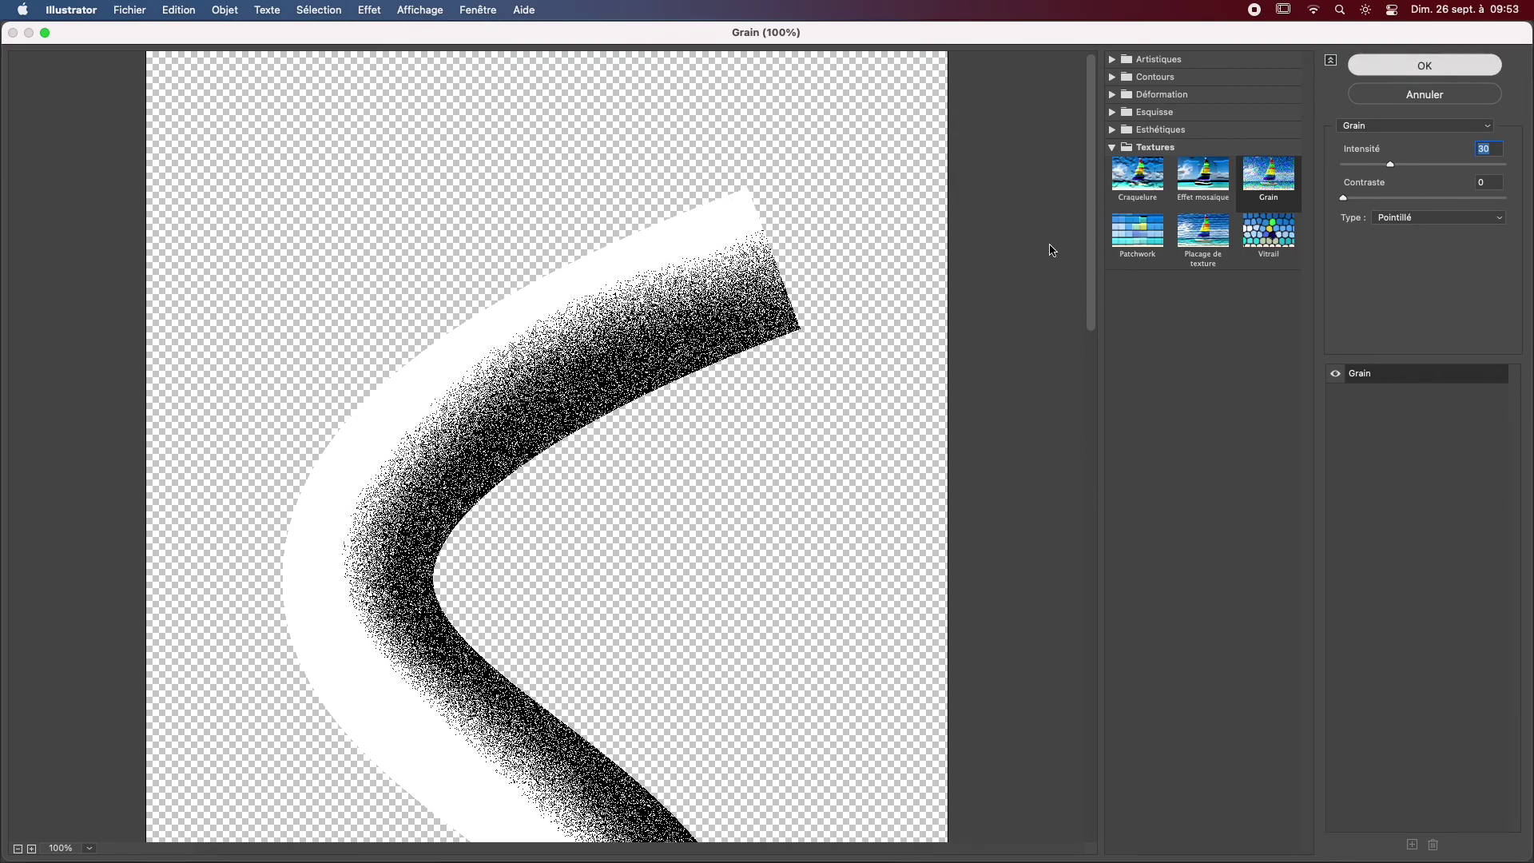
Step: Leave opacity mask editing for the right-hand overlay wave and deselect it
key(a)
key(super+0)
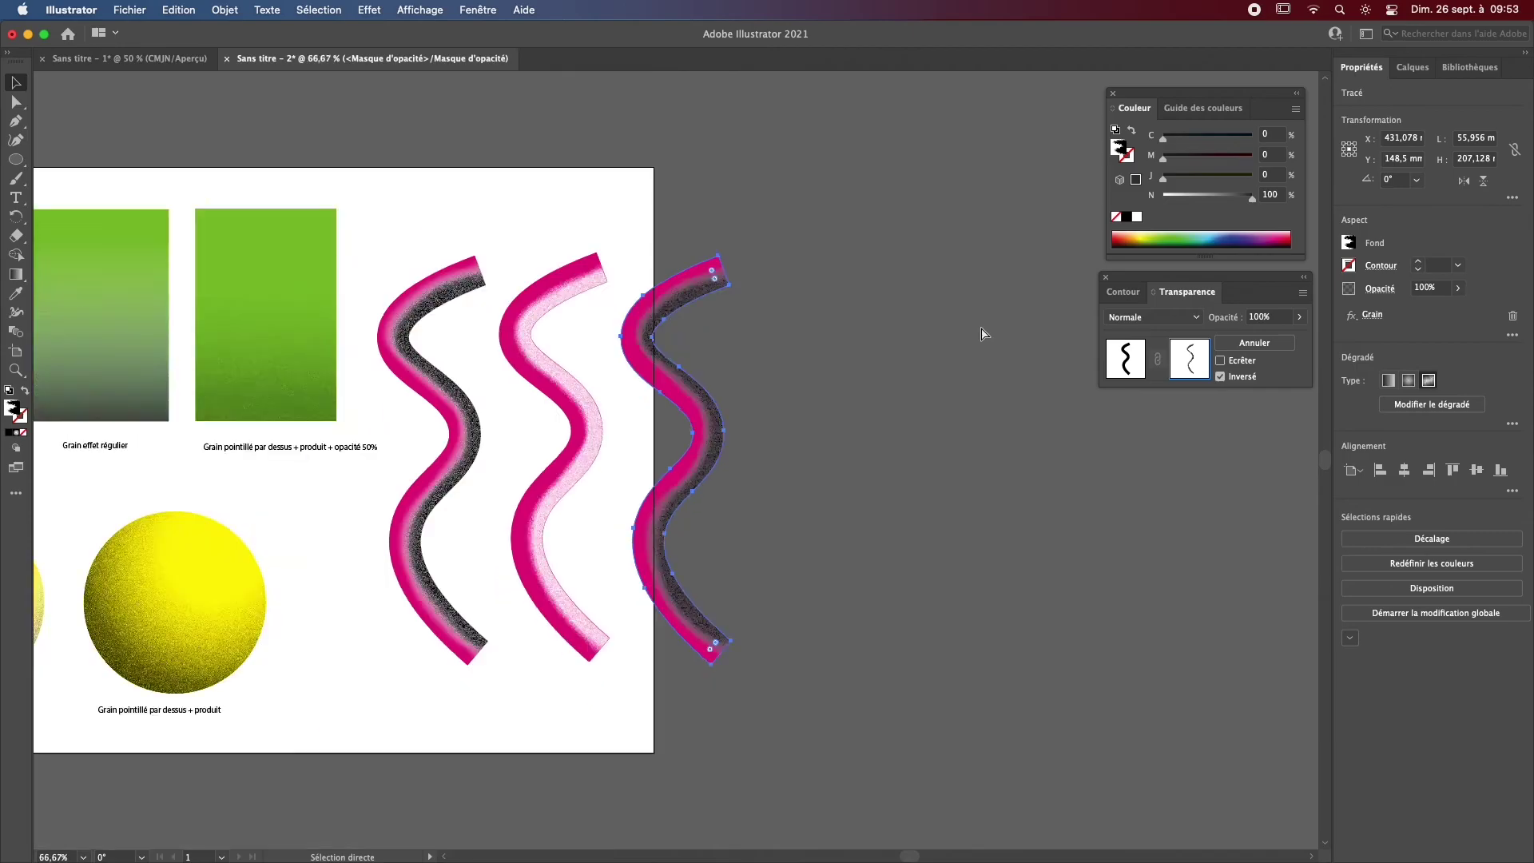
key(super+1)
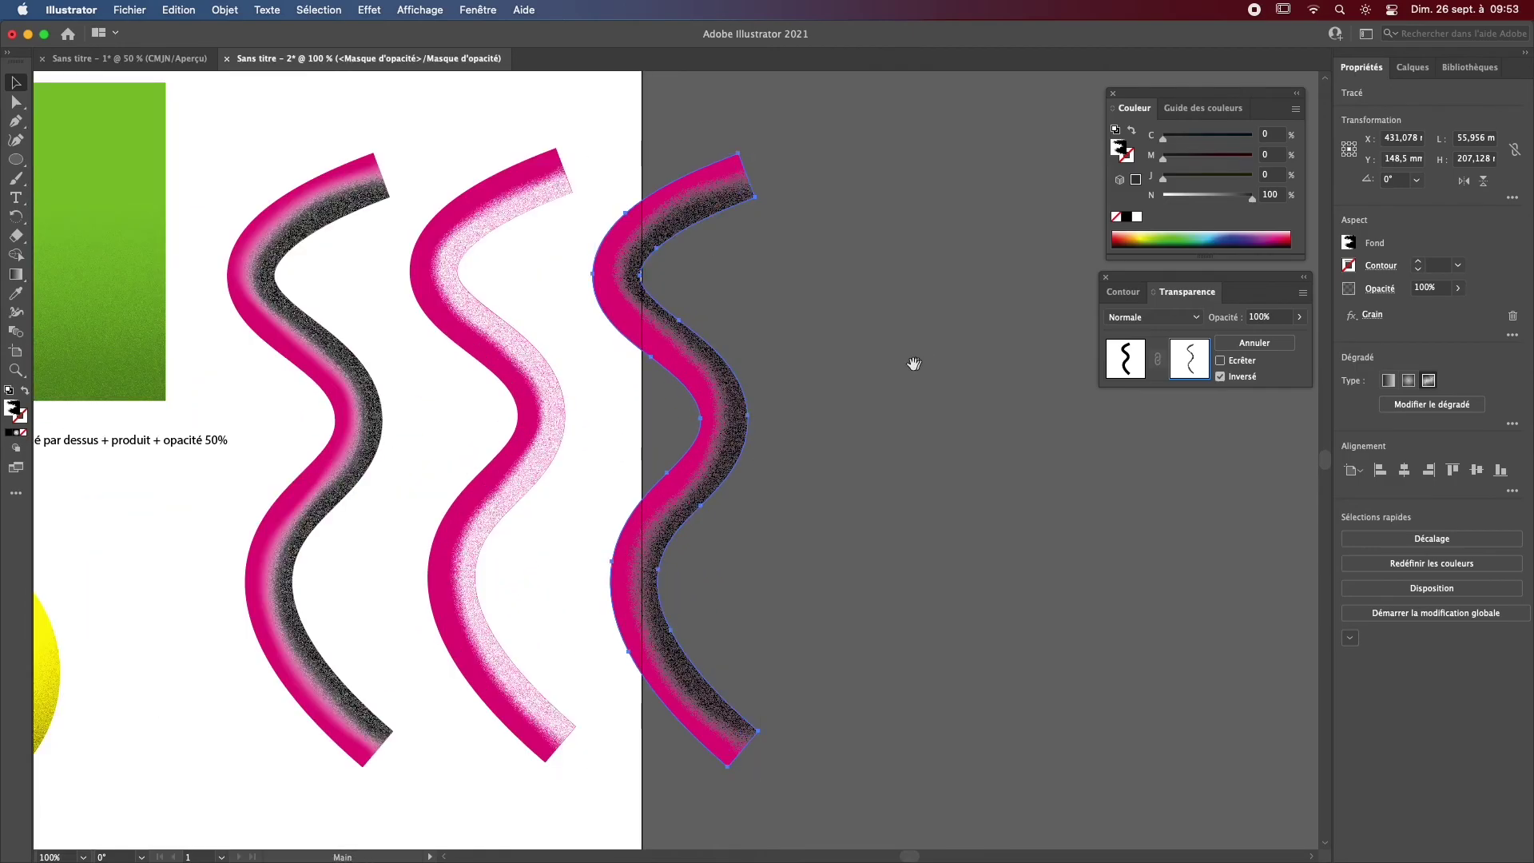
scroll(917, 359, left, 10)
key(v)
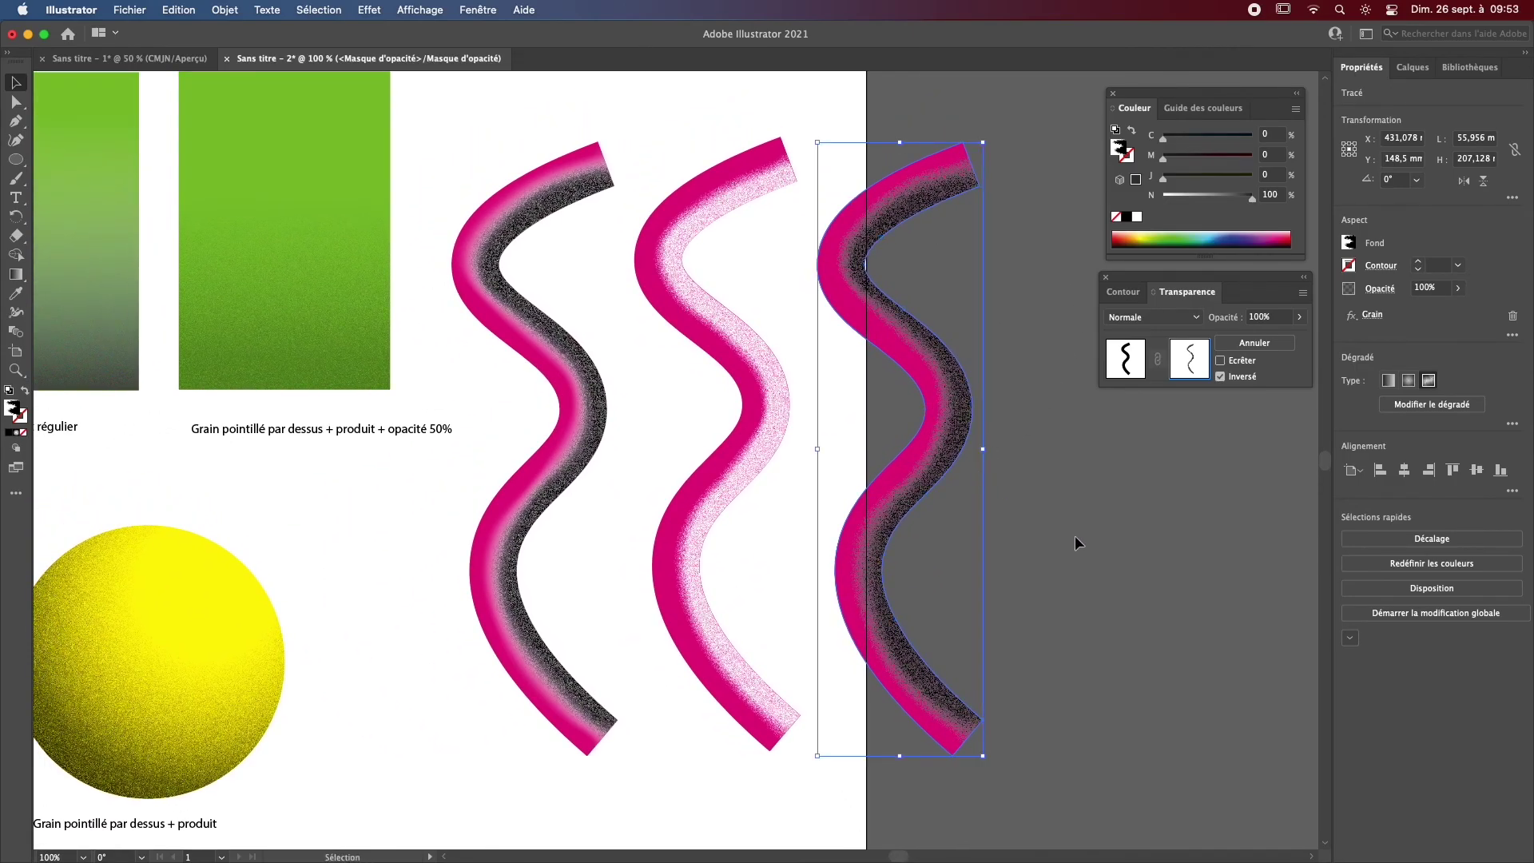
click(1126, 361)
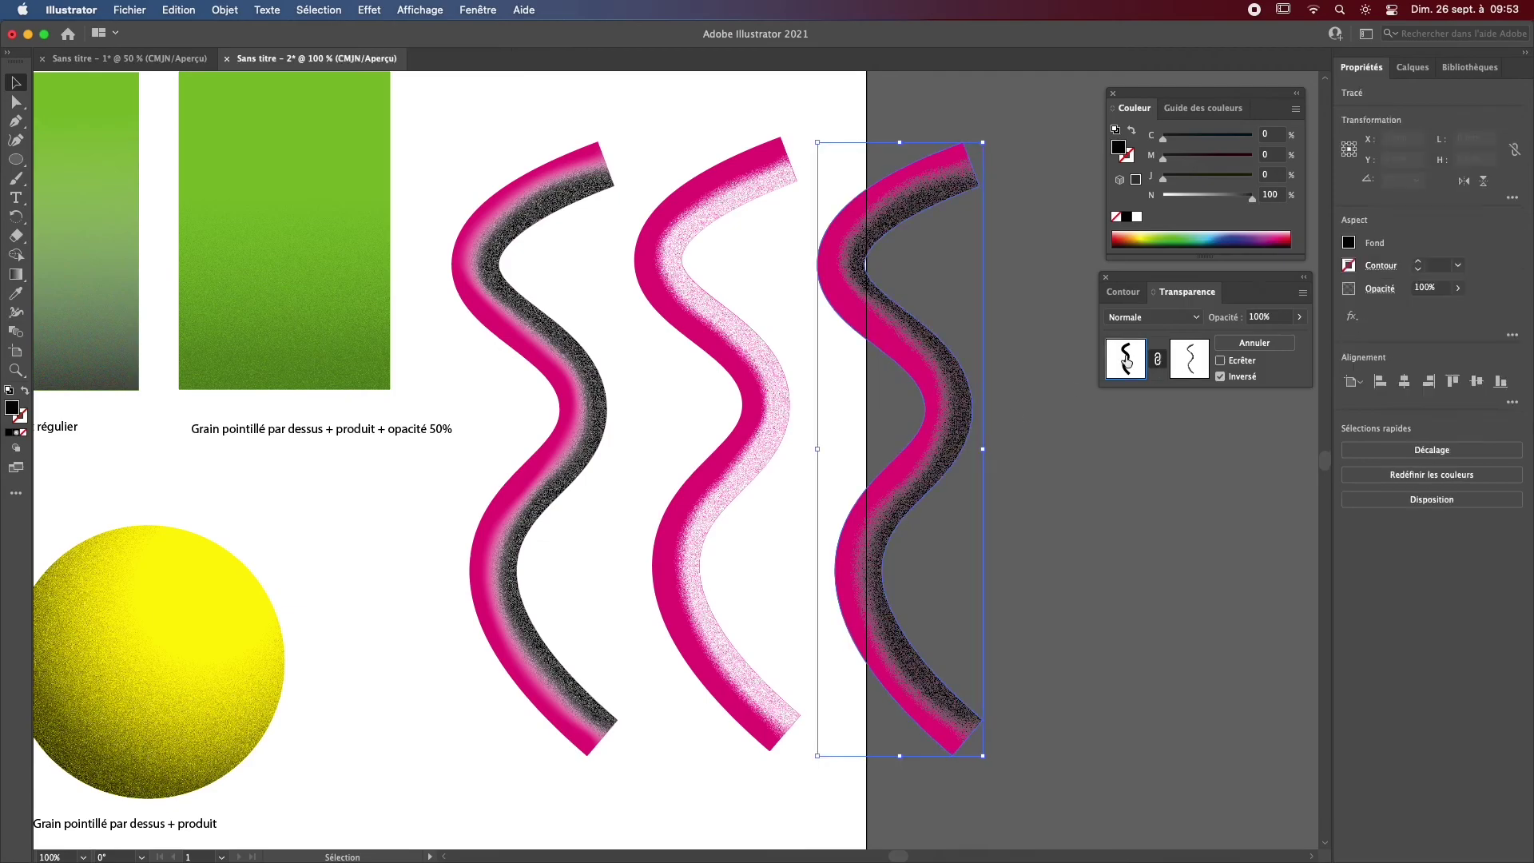
click(1133, 449)
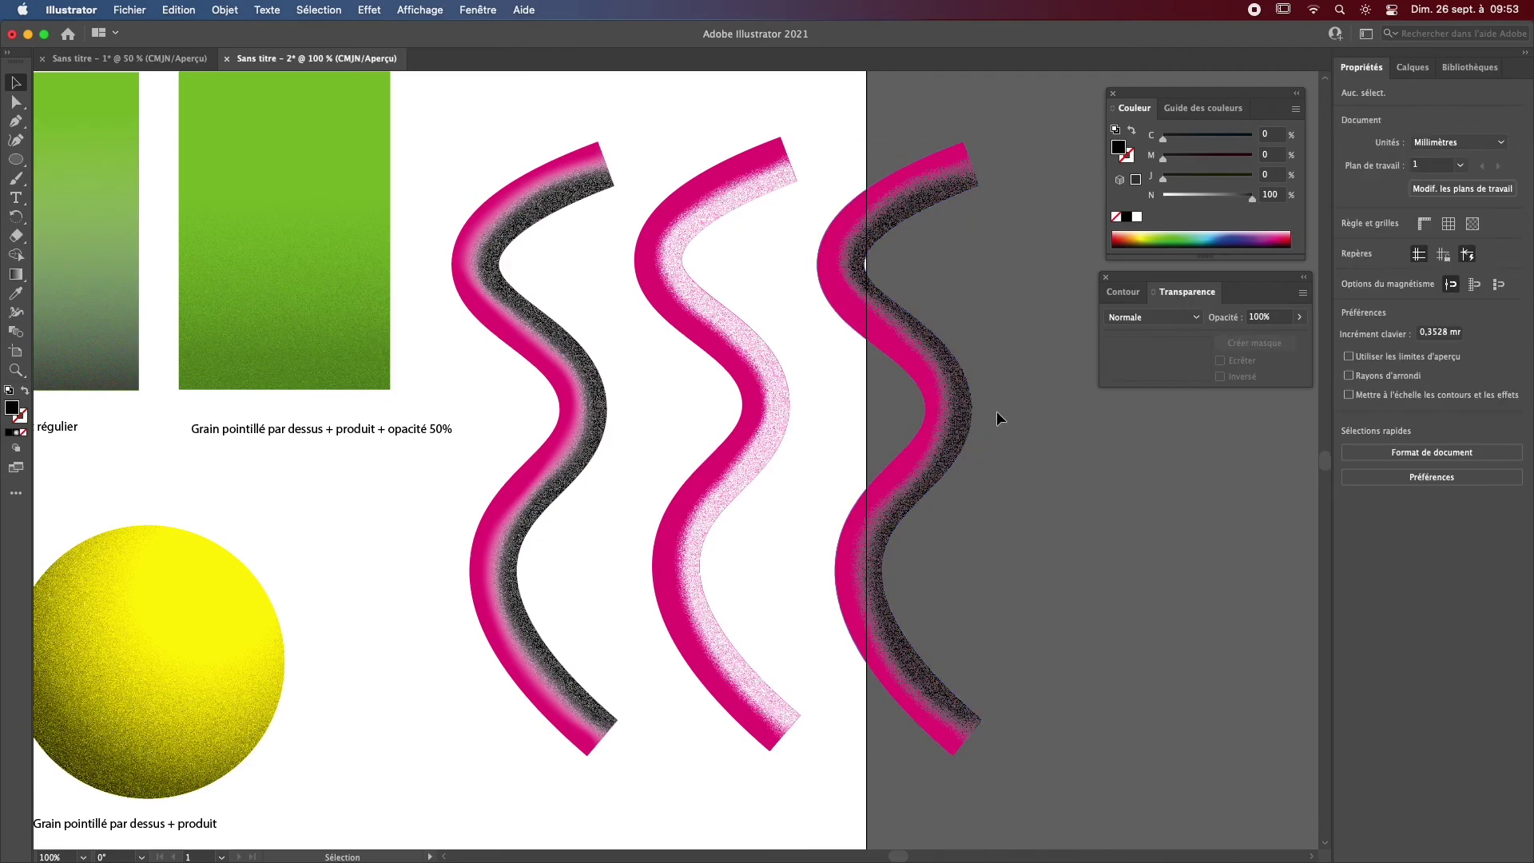
Step: Shift the grainy black overlay wave off its magenta base to compare the two layers, and undo the move
drag(970, 443, 1049, 439)
click(900, 493)
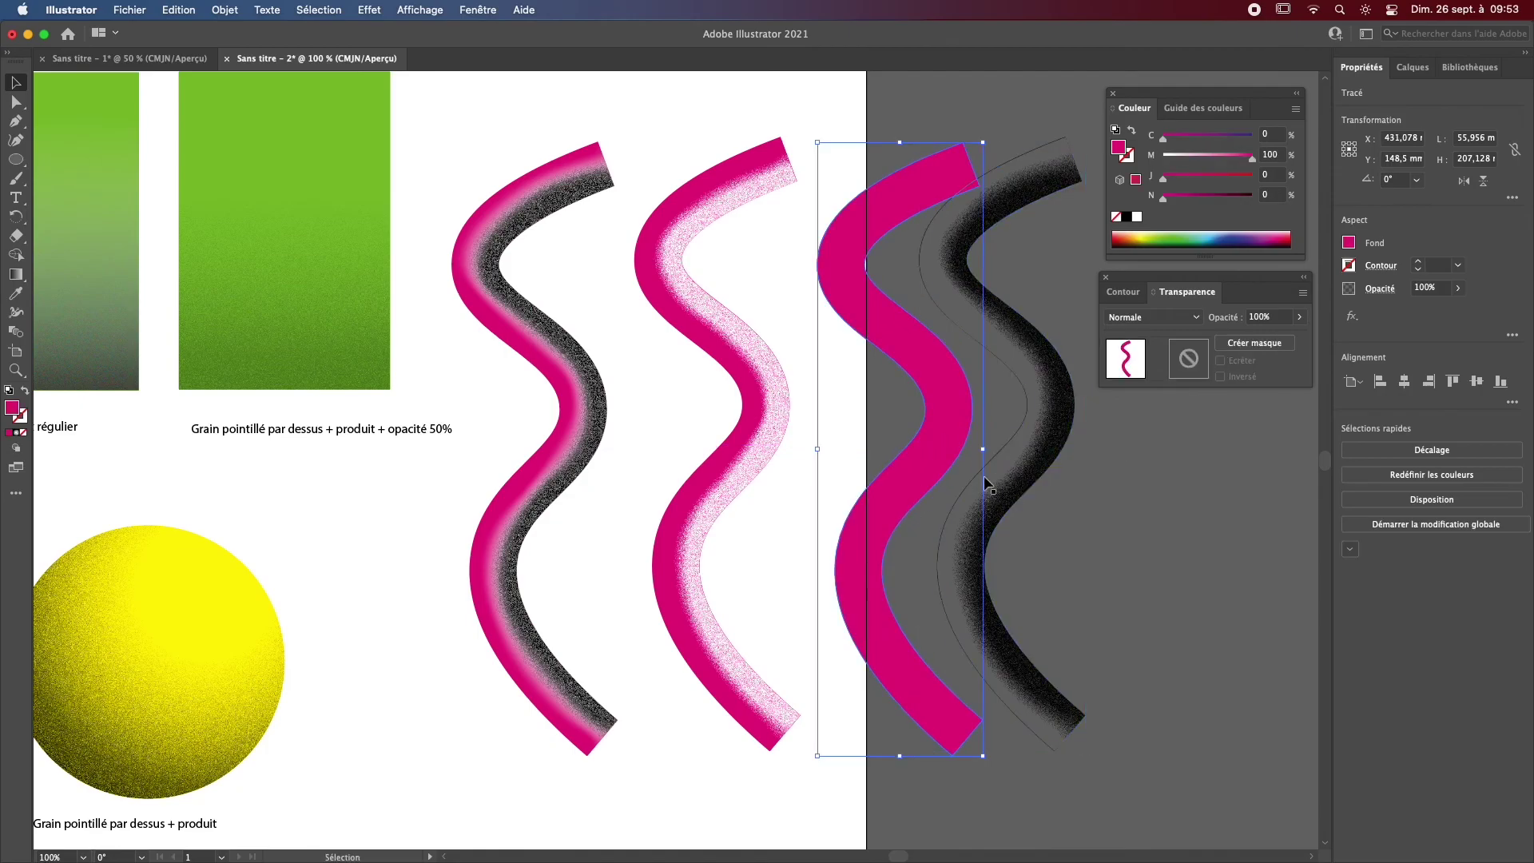
key(super+z)
click(1101, 592)
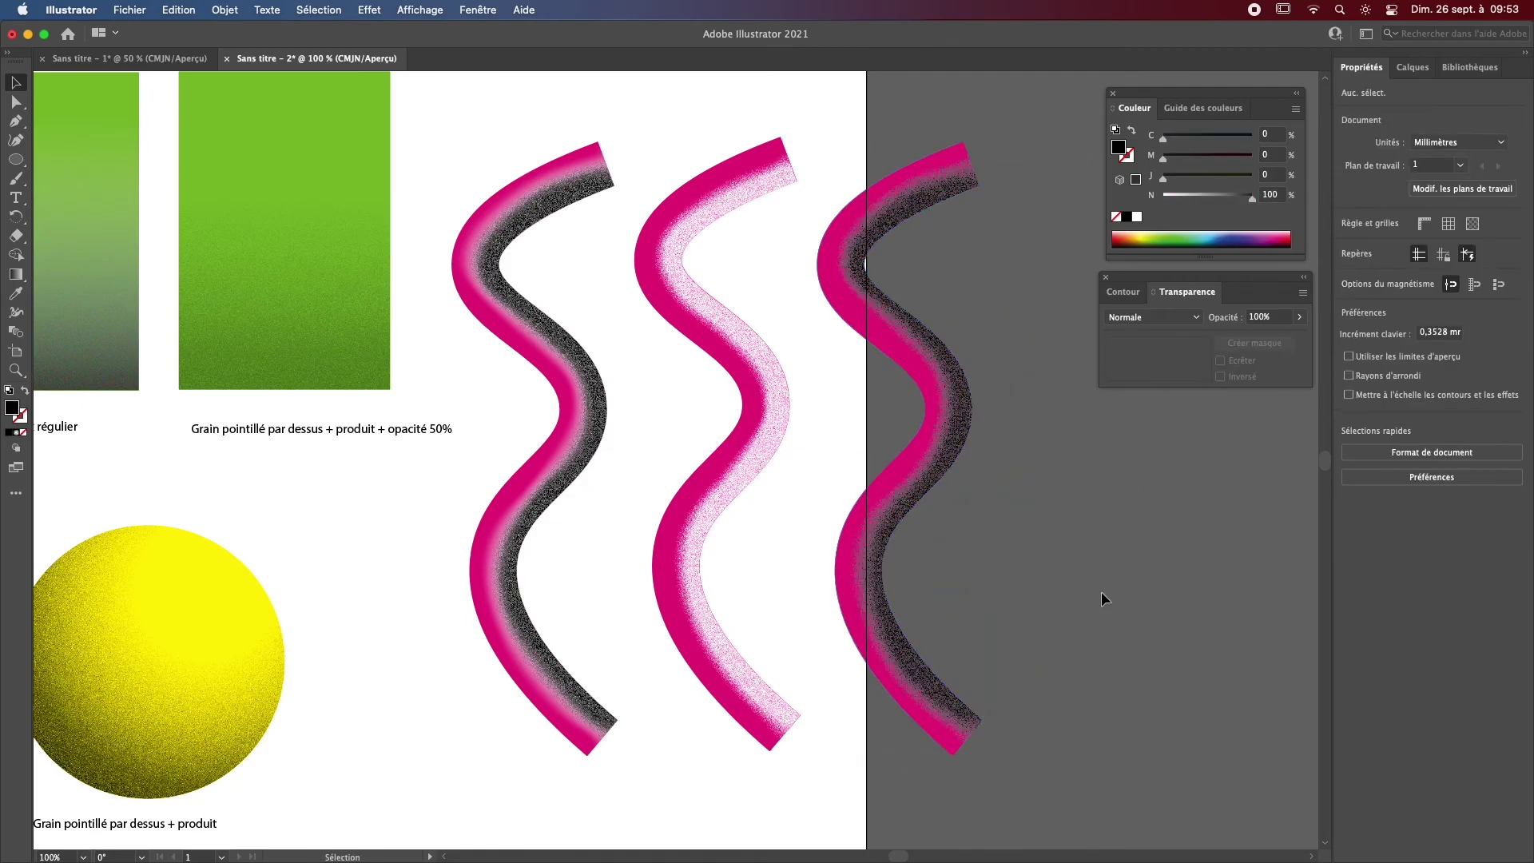
Step: Group the grainy black overlay wave with the magenta wave beneath it
click(976, 422)
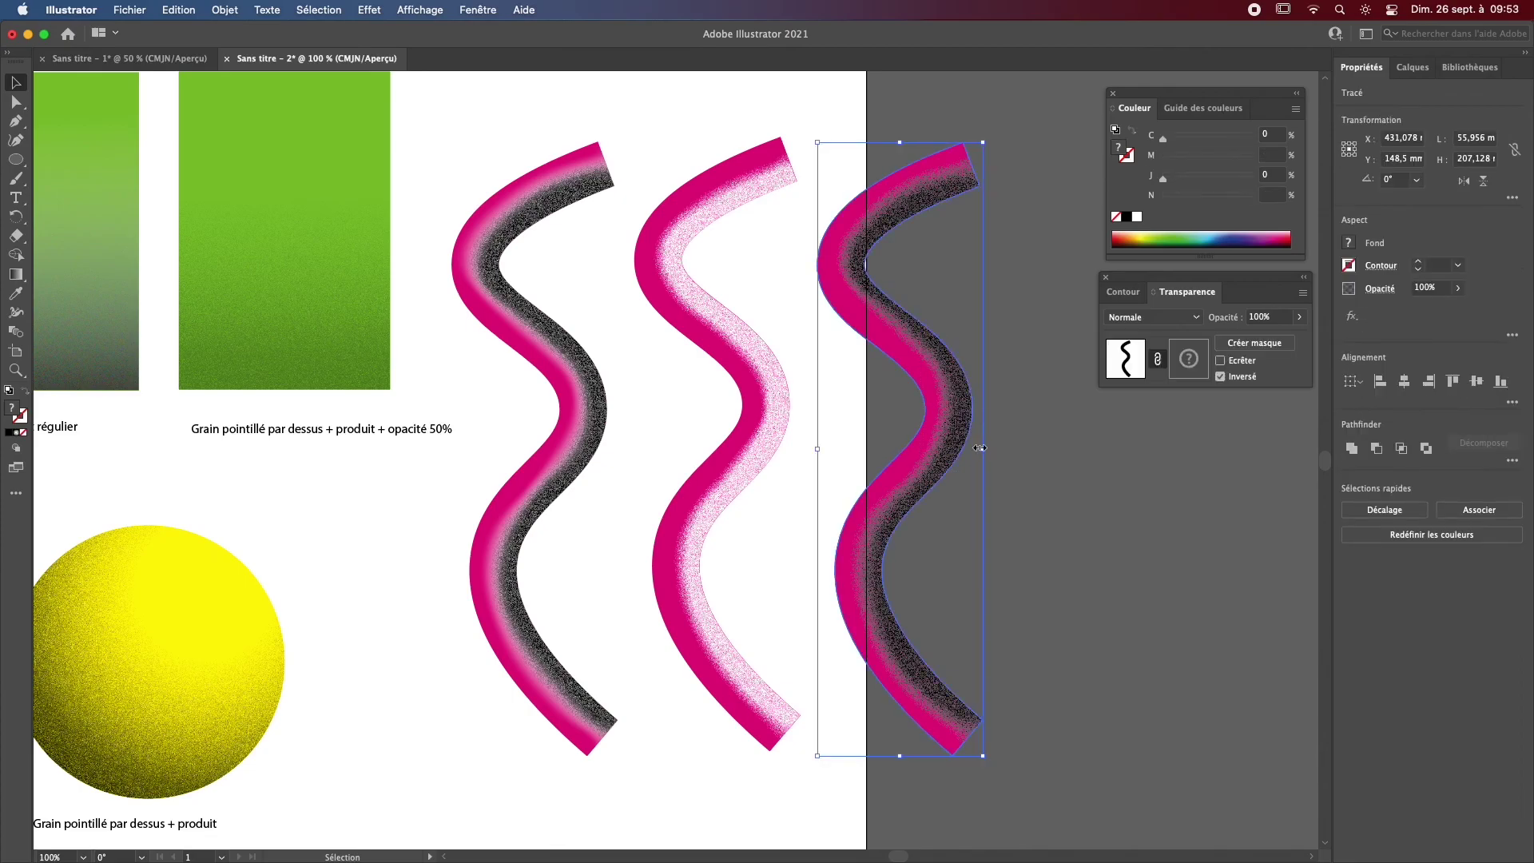
click(1087, 558)
Step: Examine the opacity mask of the middle magenta wave
mouse_move(780, 411)
mouse_down()
mouse_move(772, 430)
mouse_move(743, 418)
mouse_move(765, 423)
mouse_up()
click(1191, 358)
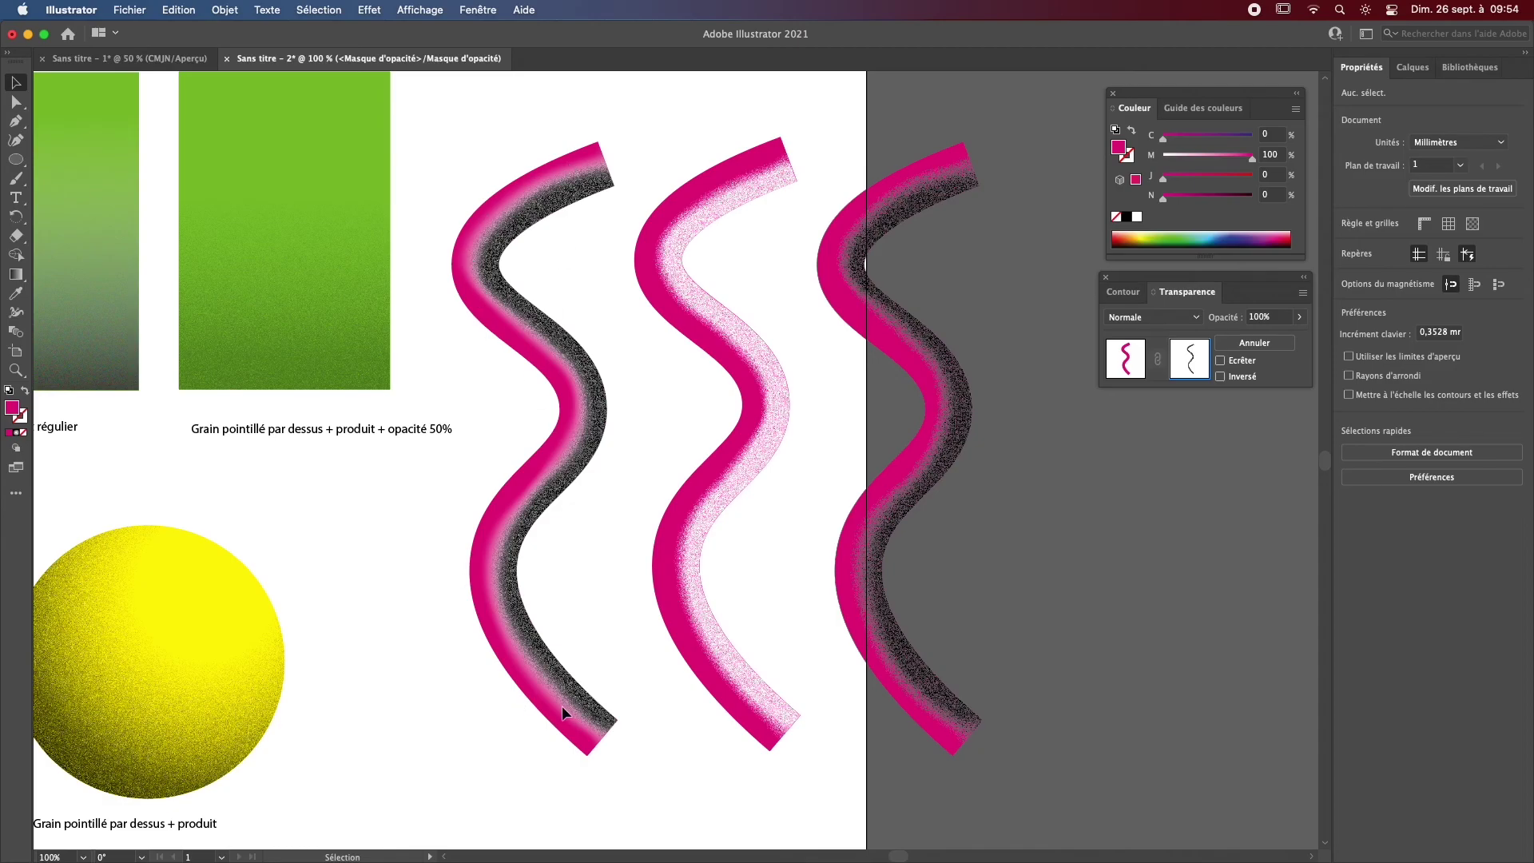
click(1126, 358)
Step: Shift the leftmost wave's grain gradient overlay off its magenta base, and undo the move
click(601, 344)
click(578, 367)
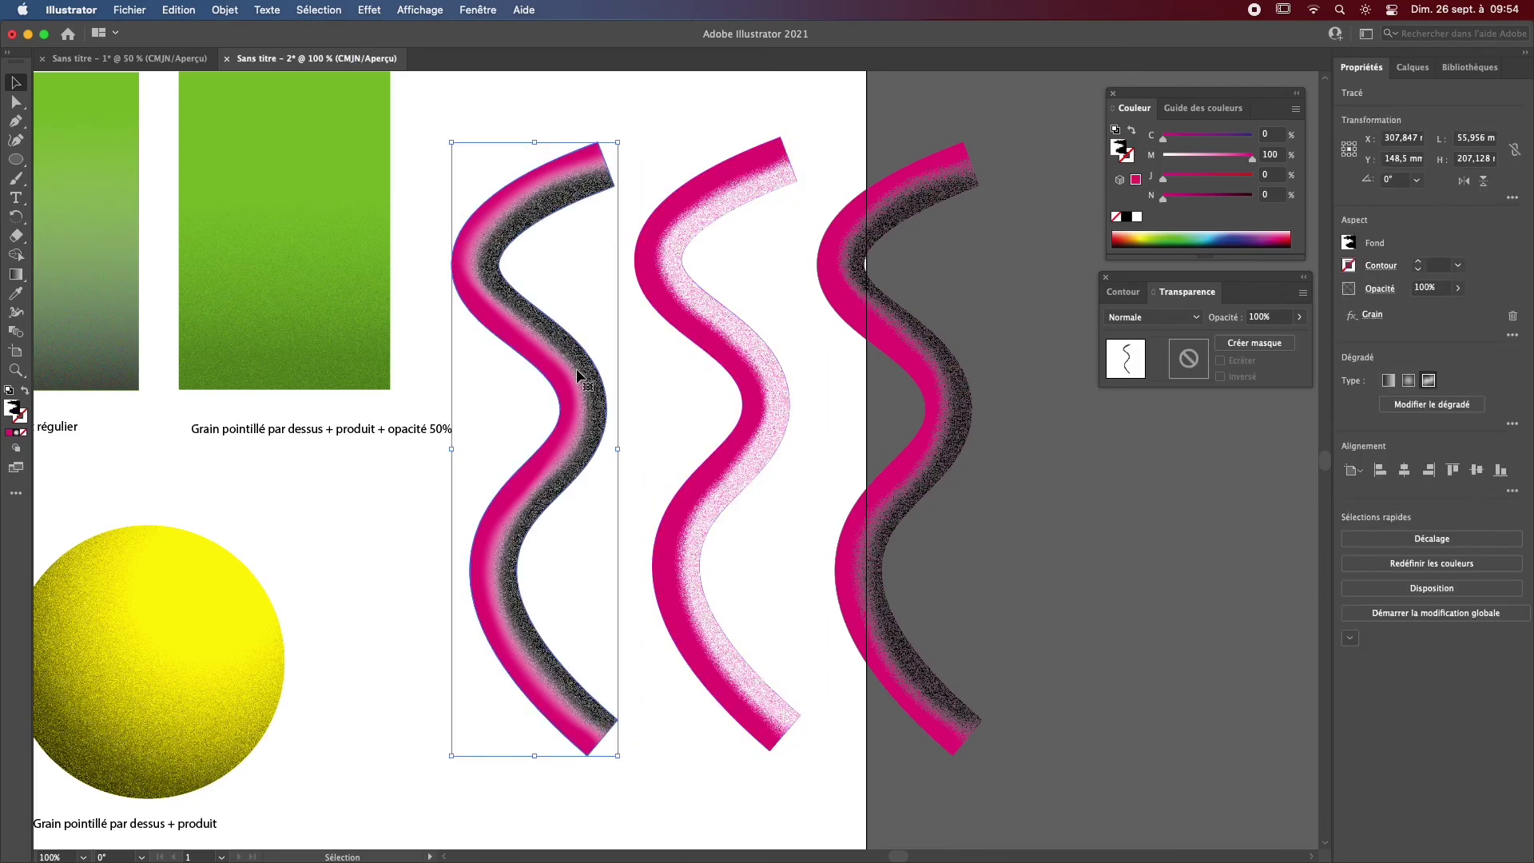
drag(568, 372, 601, 399)
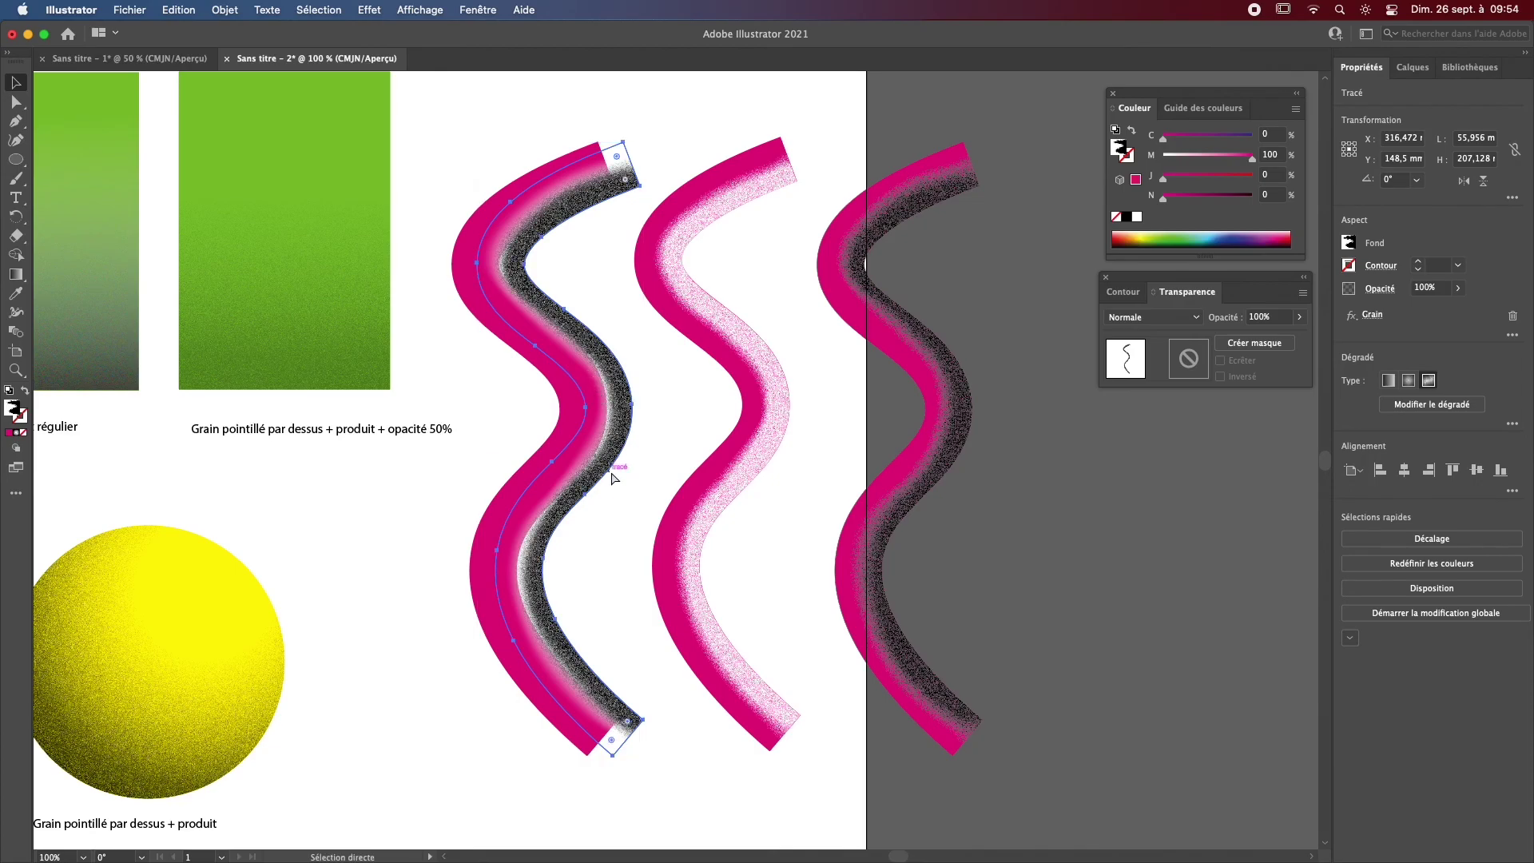
key(super+z)
click(660, 395)
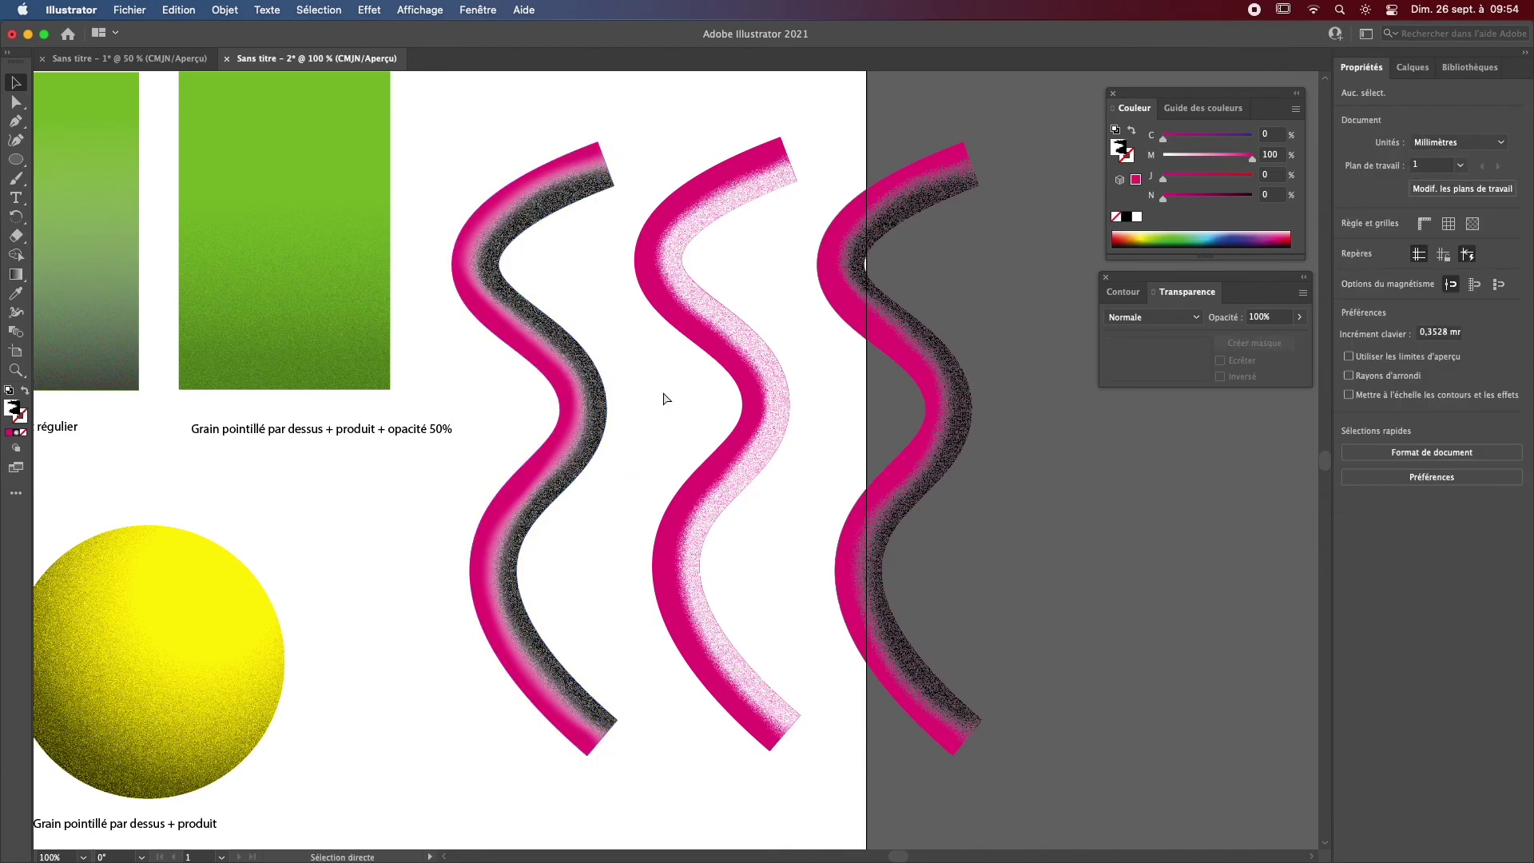
Step: Move the grouped right-hand wave about 8 mm to the right and ungroup it
key(super+minus)
key(super+minus)
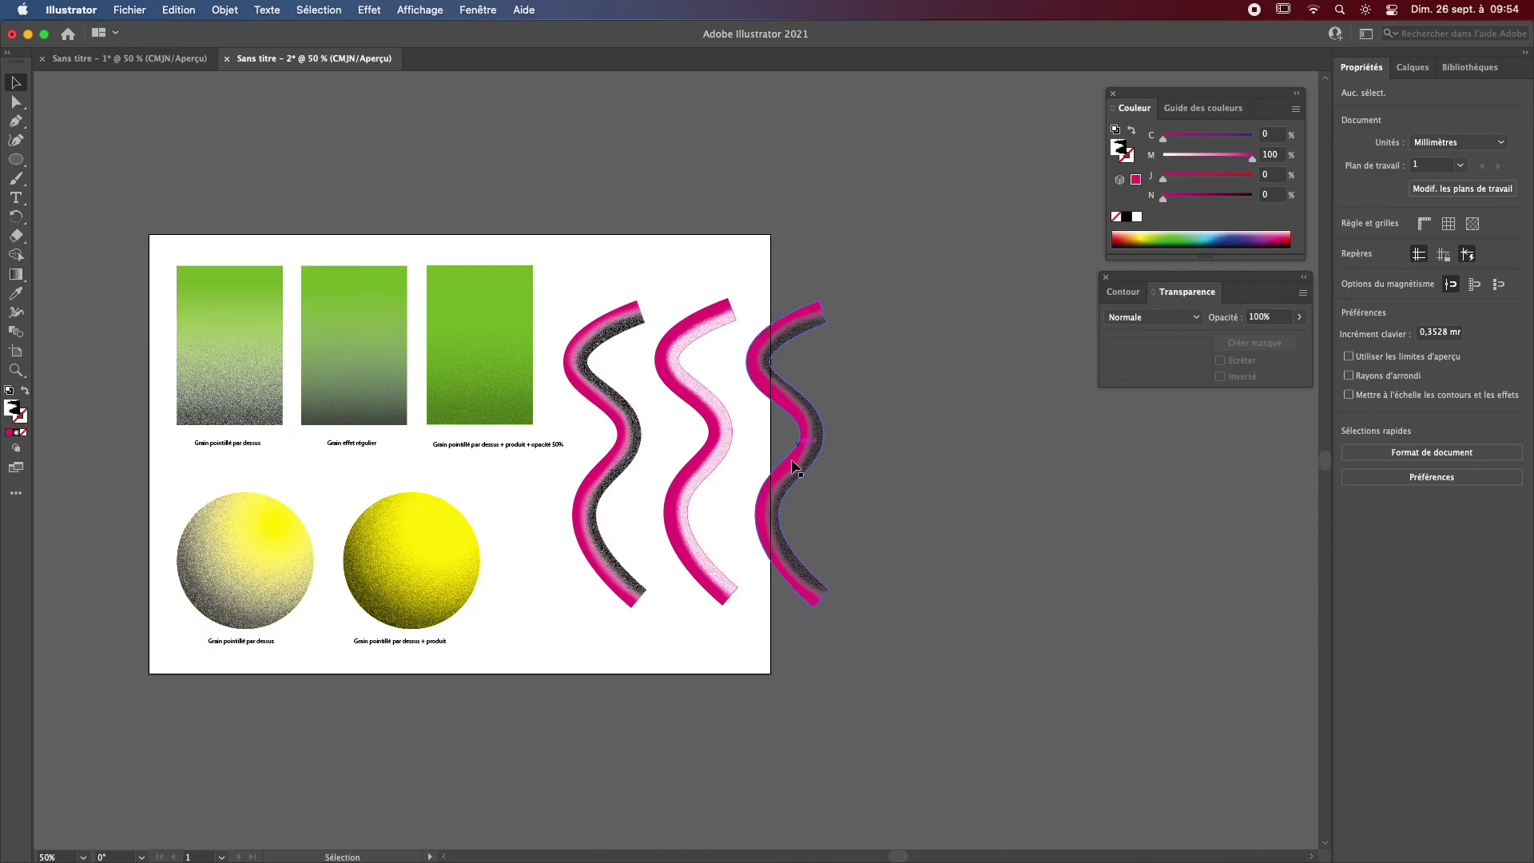
click(800, 585)
drag(812, 459, 825, 459)
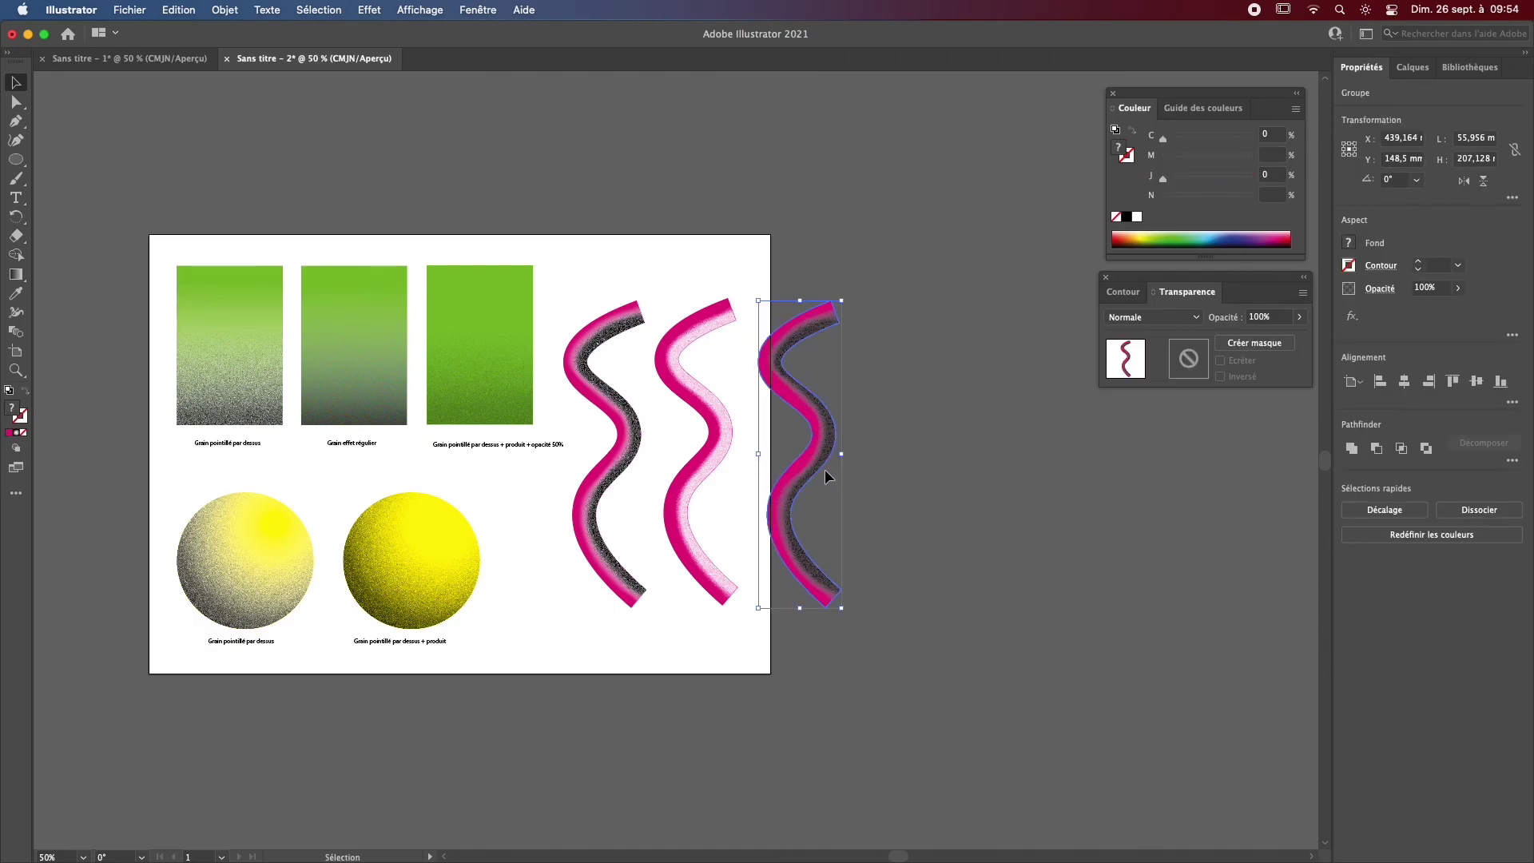
right_click(825, 471)
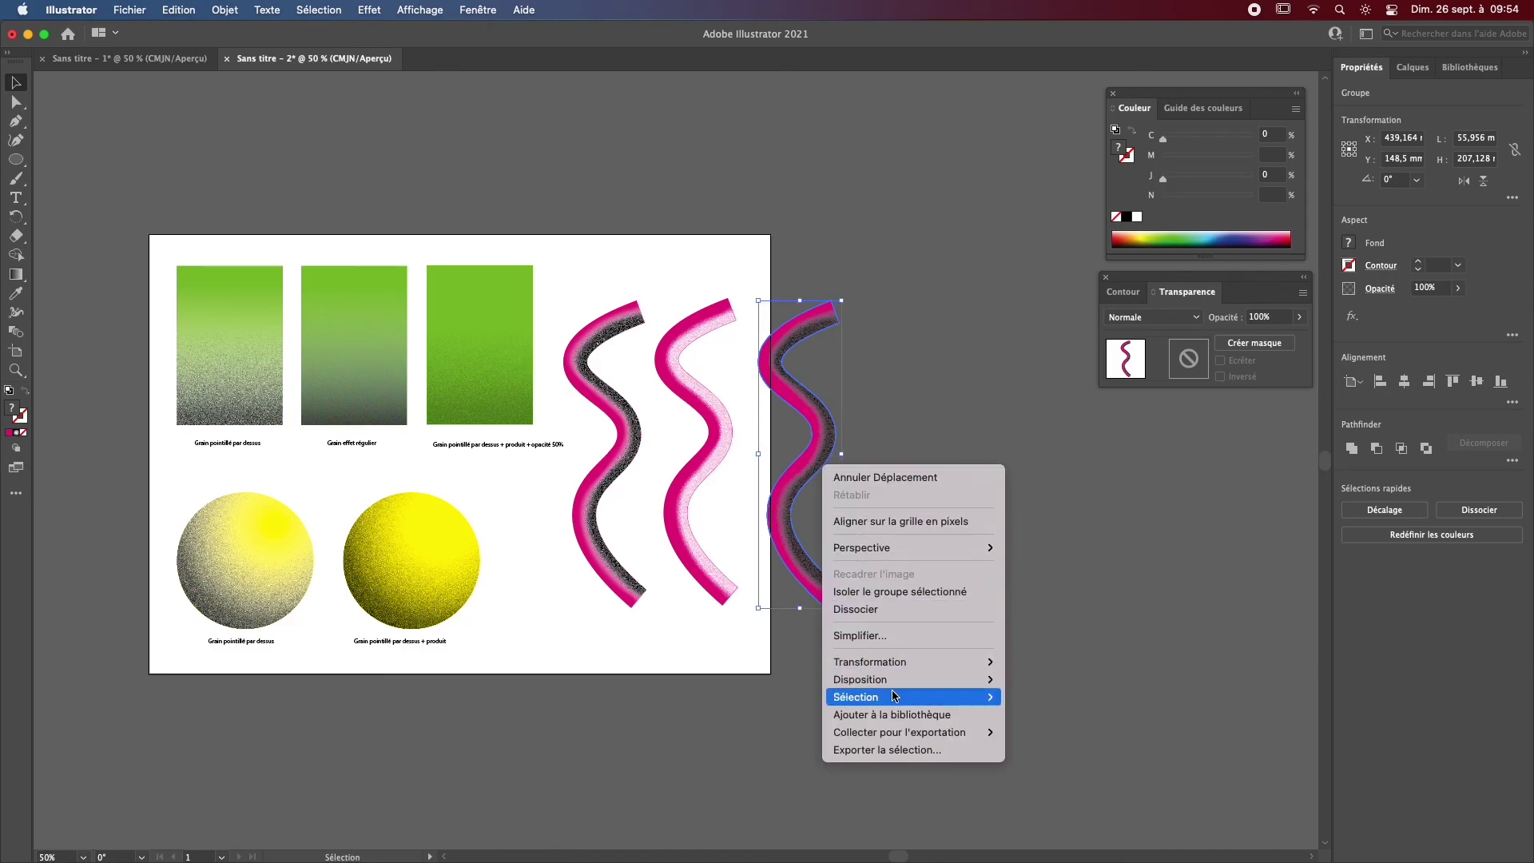
click(945, 613)
click(942, 407)
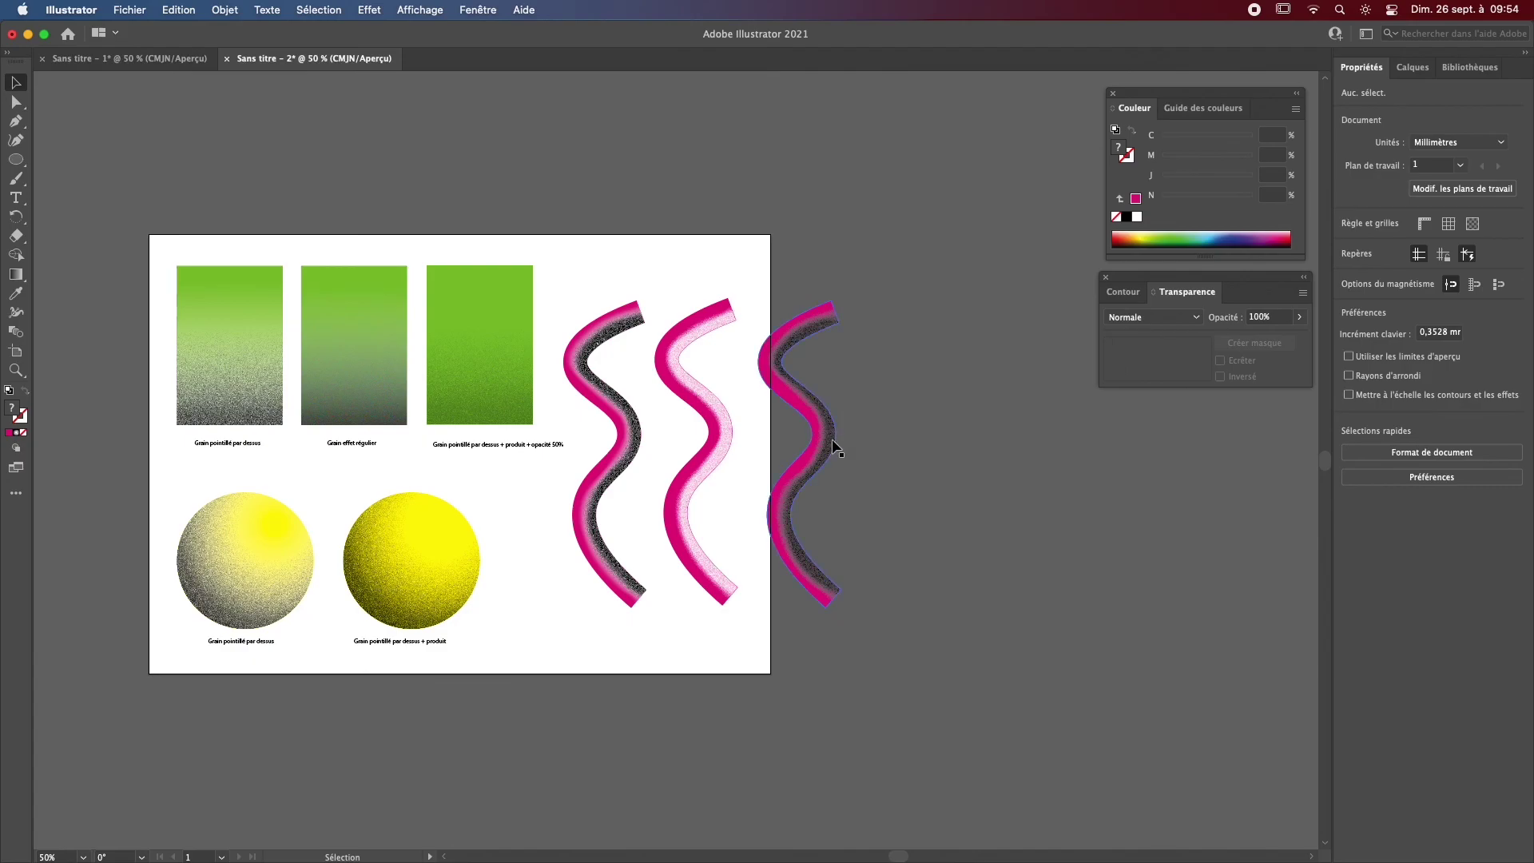
Step: Try moving only the black overlay of the ungrouped right-hand wave to the right, and undo the move
click(835, 448)
mouse_move(835, 448)
mouse_down()
mouse_move(887, 446)
mouse_move(816, 438)
mouse_move(853, 447)
mouse_up()
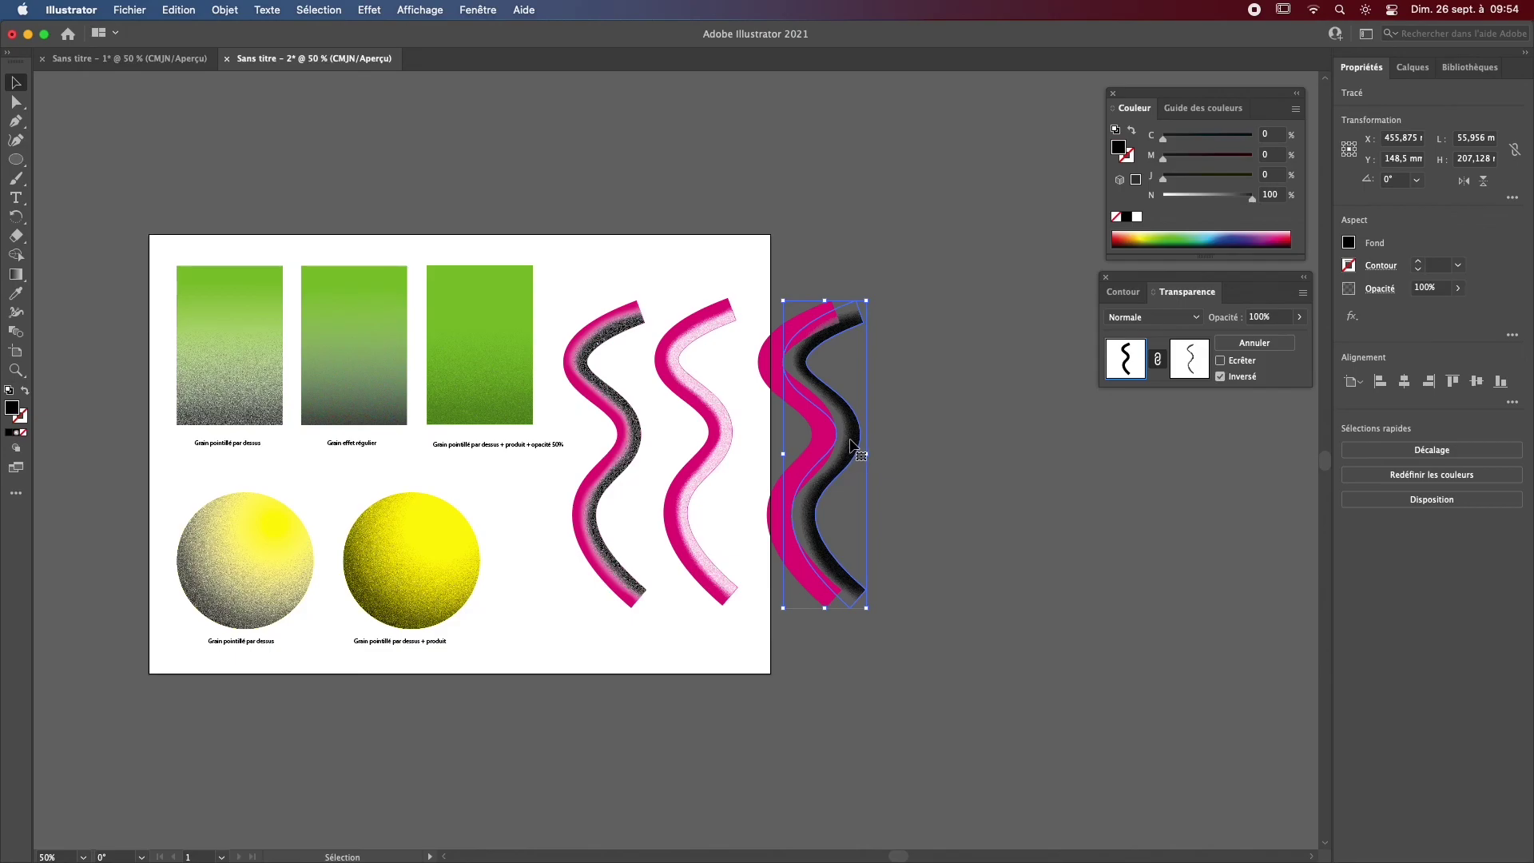
key(a)
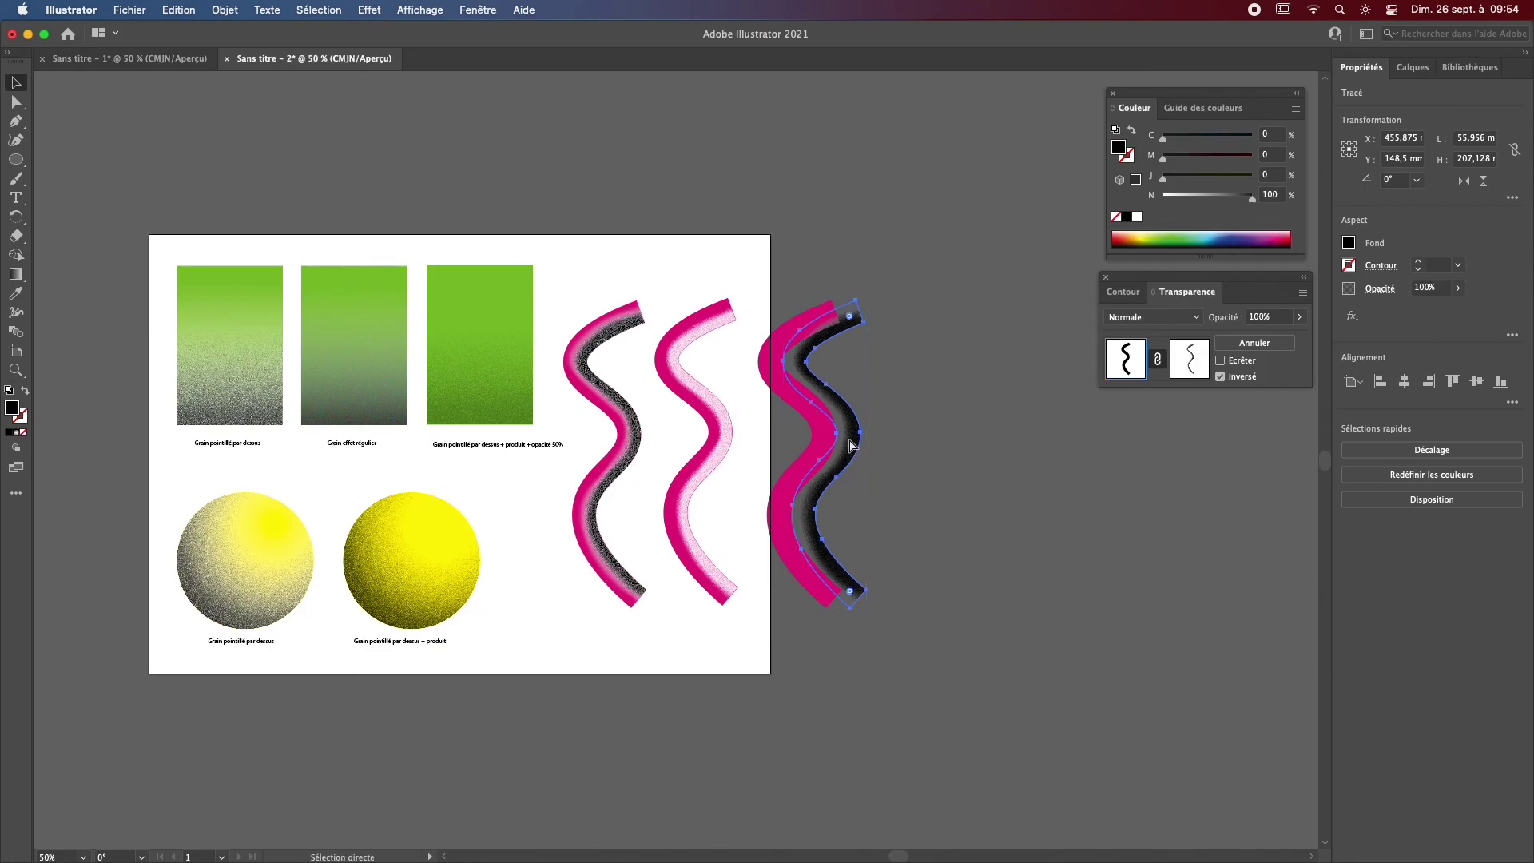
key(super+z)
key(v)
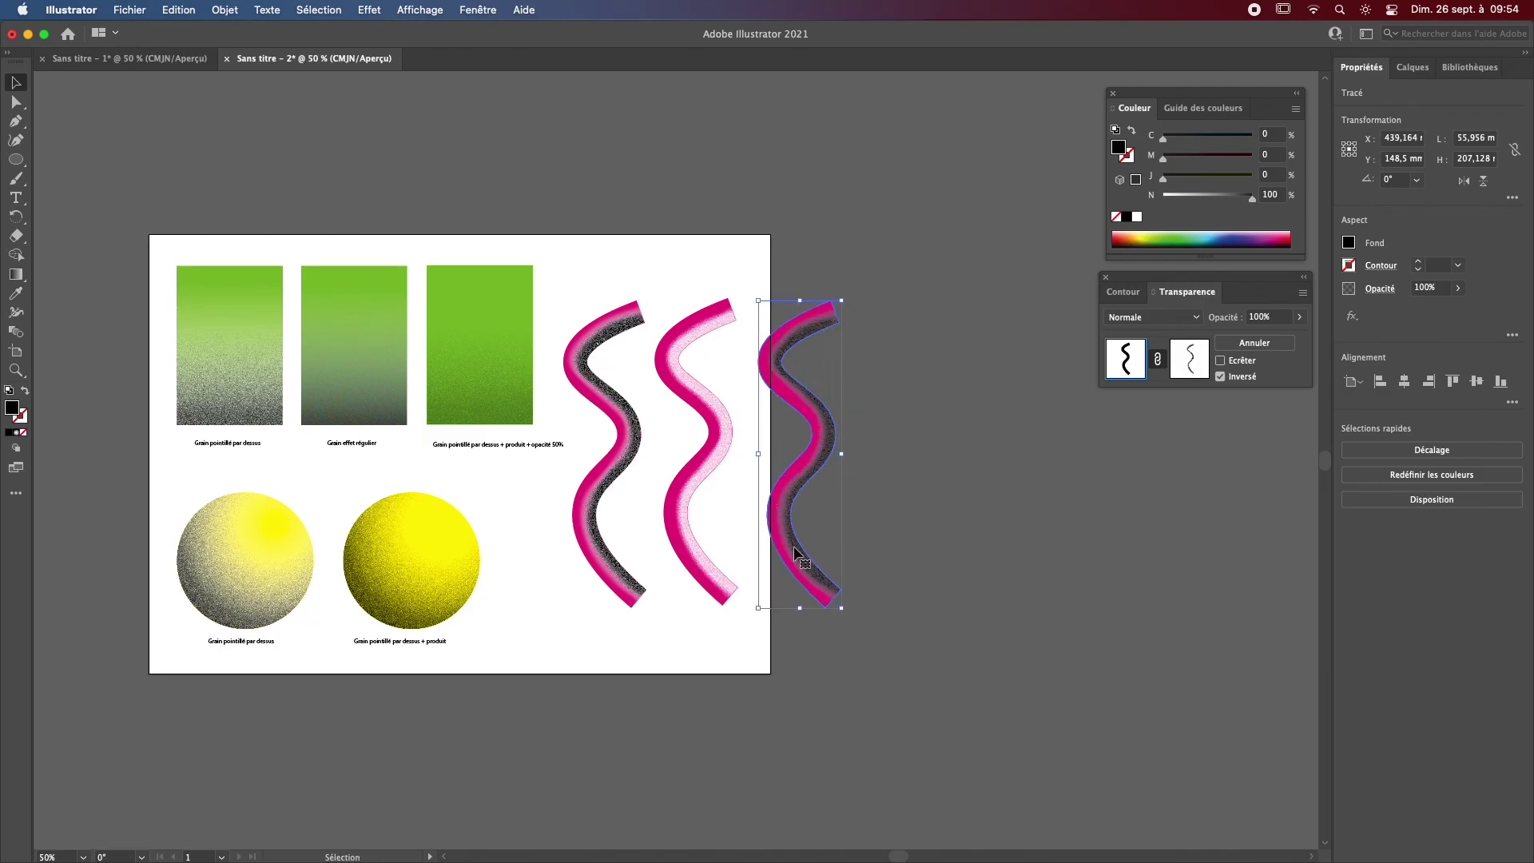
click(621, 589)
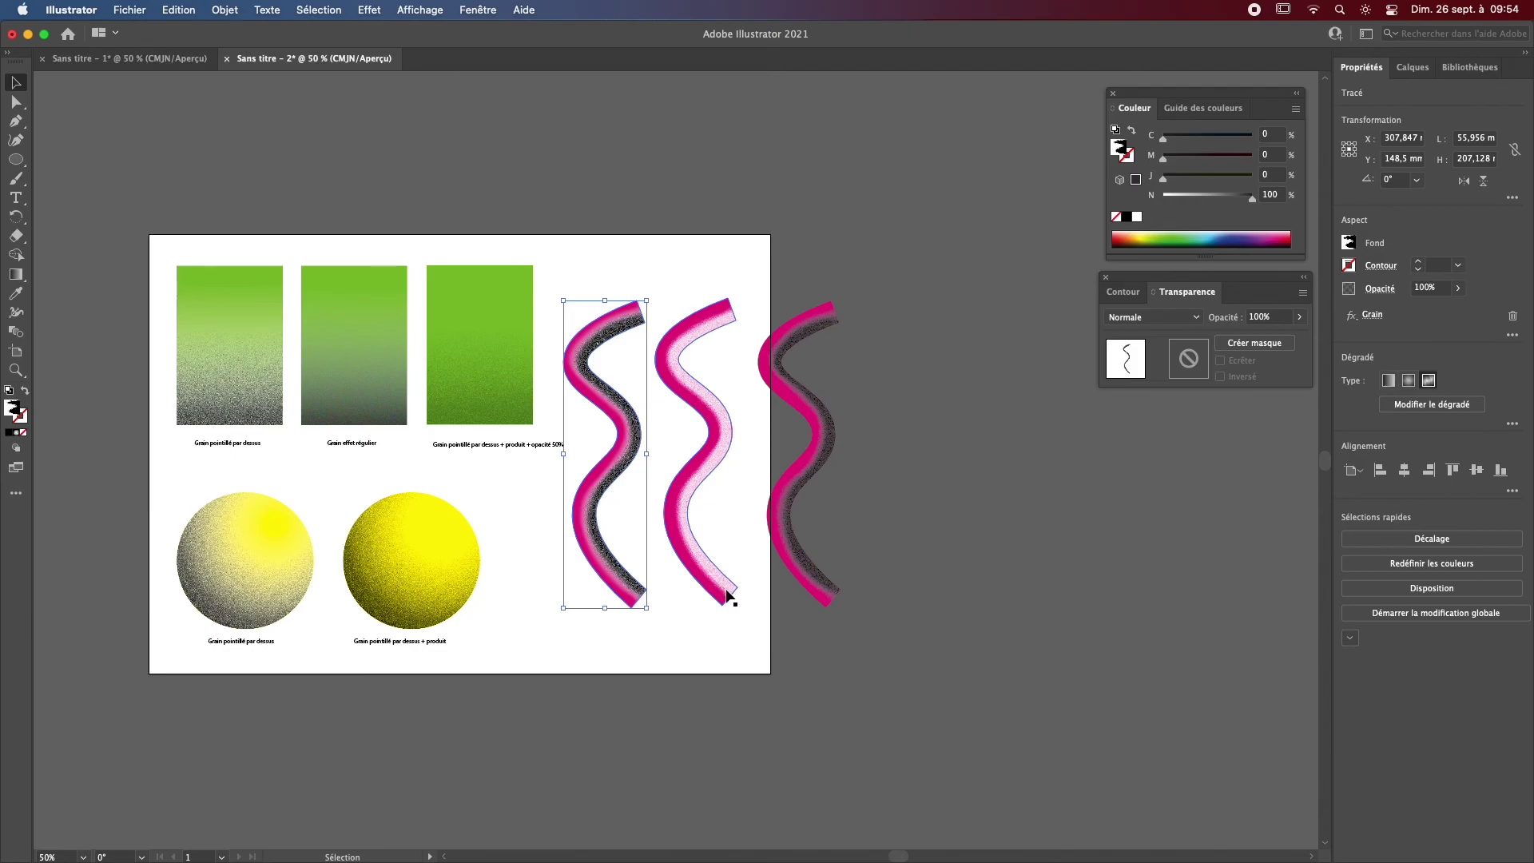
click(728, 438)
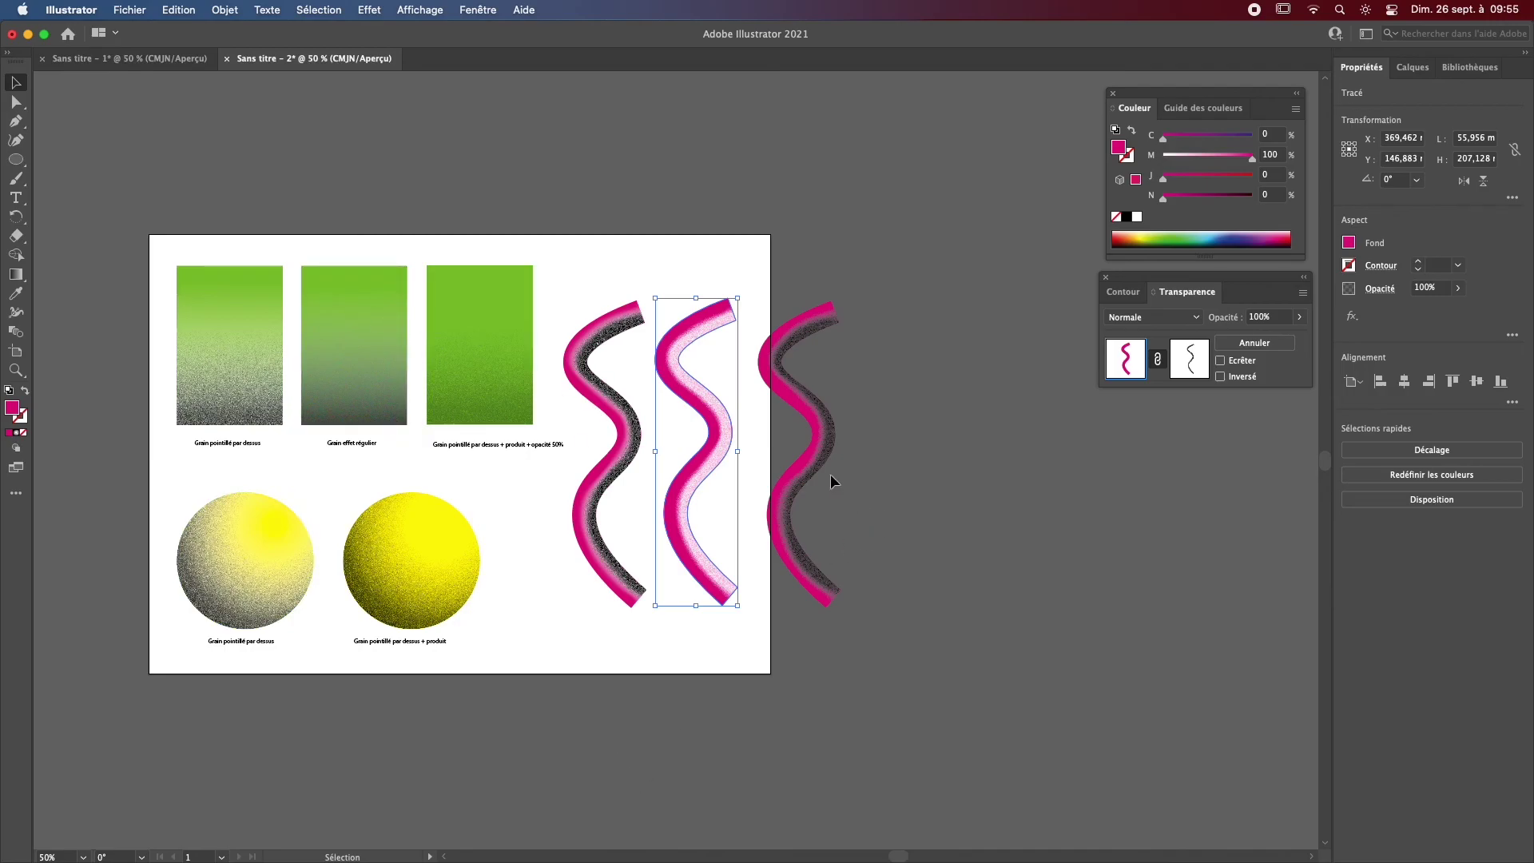
click(846, 490)
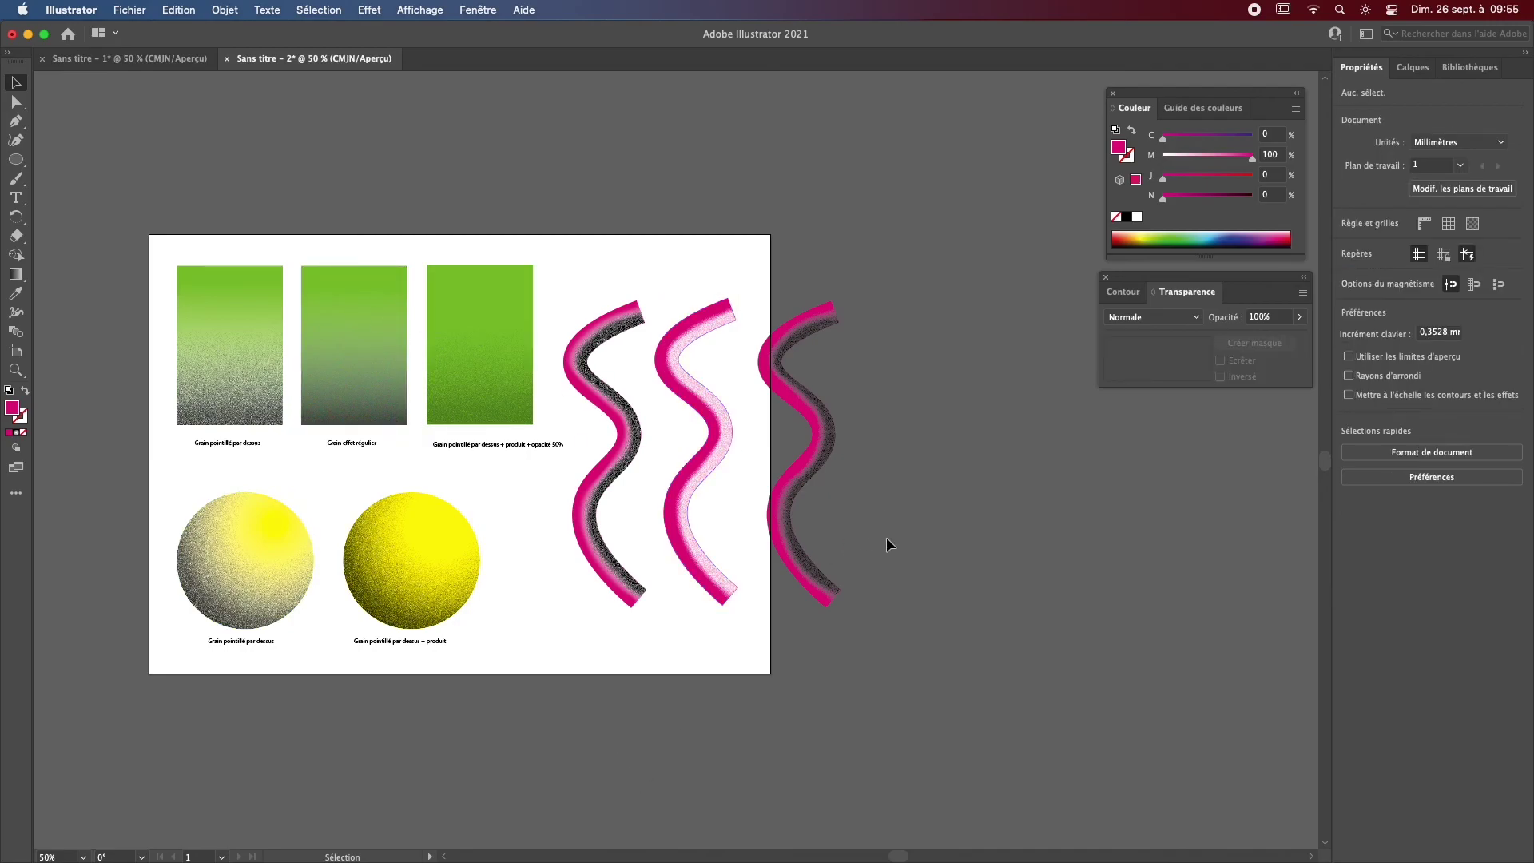